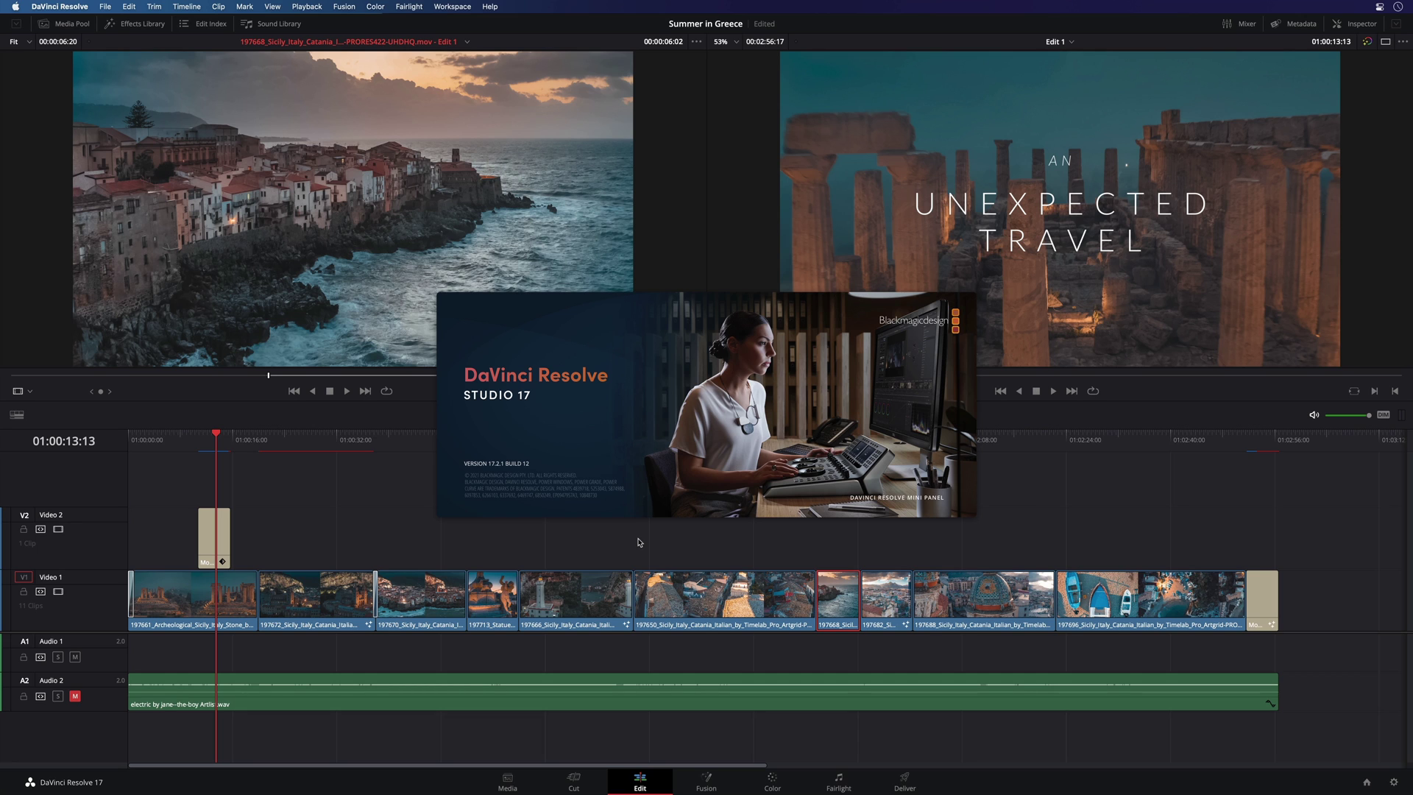
# Dismiss the DaVinci Resolve Studio 17 About splash to reveal the Summer in Greece timeline
pyautogui.click(638, 543)
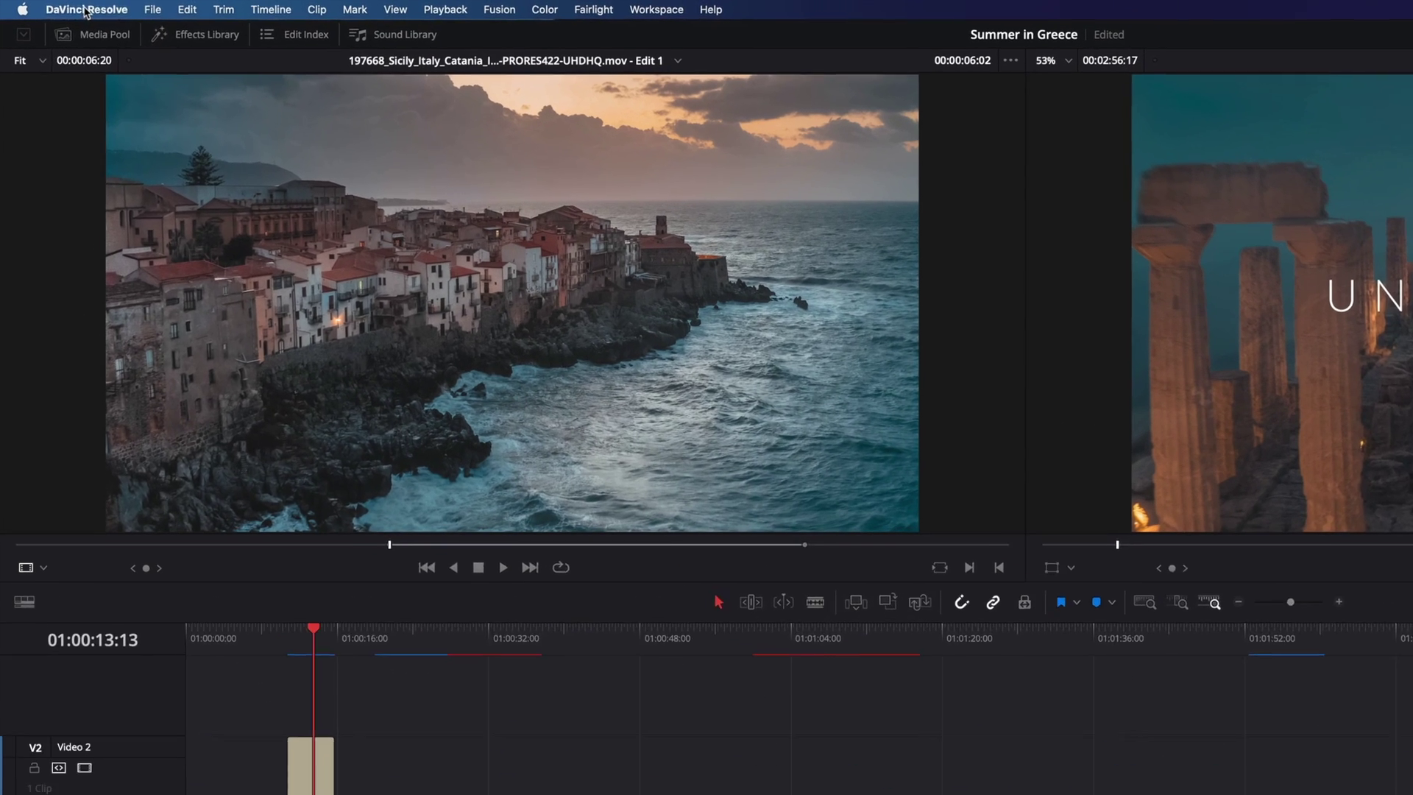
pyautogui.click(62, 6)
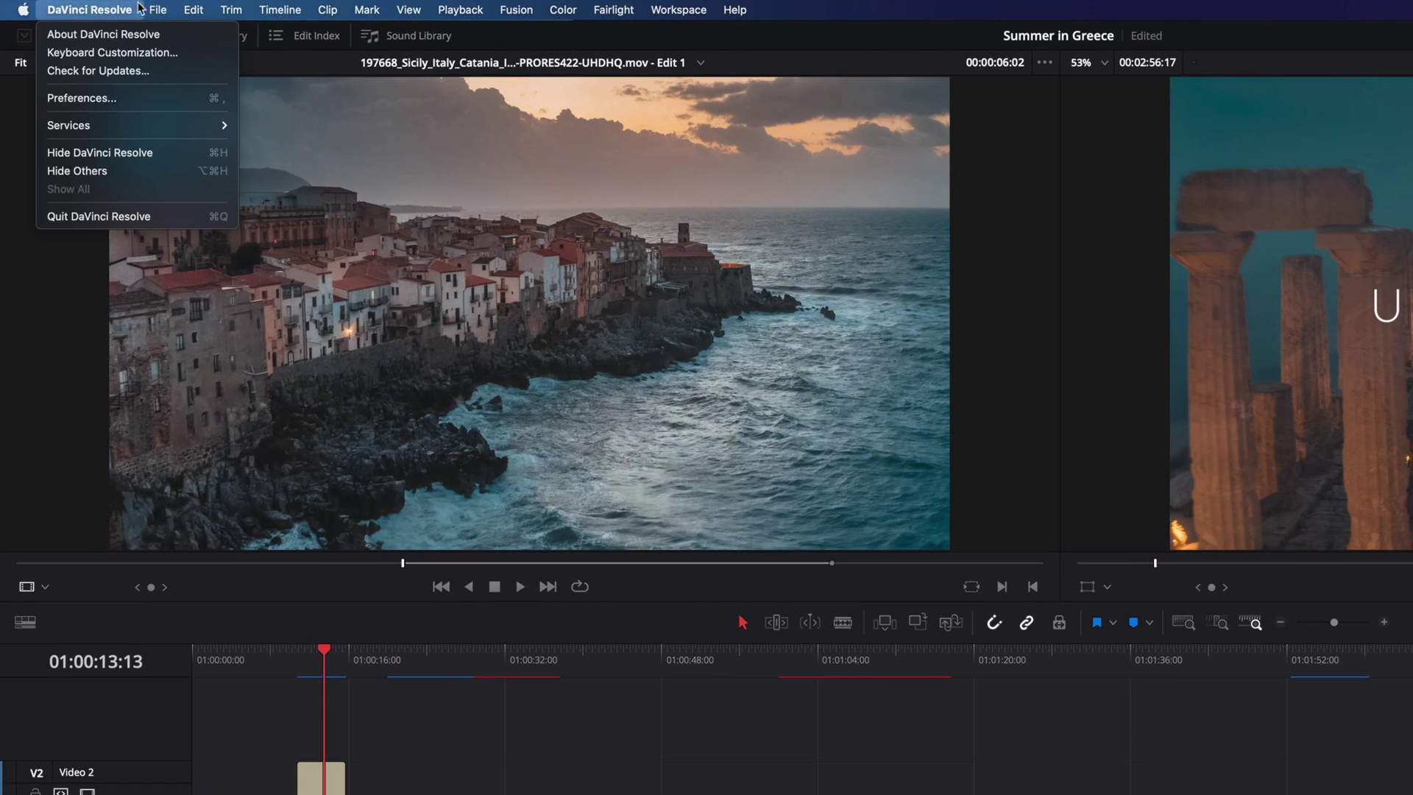
pyautogui.moveTo(134, 6)
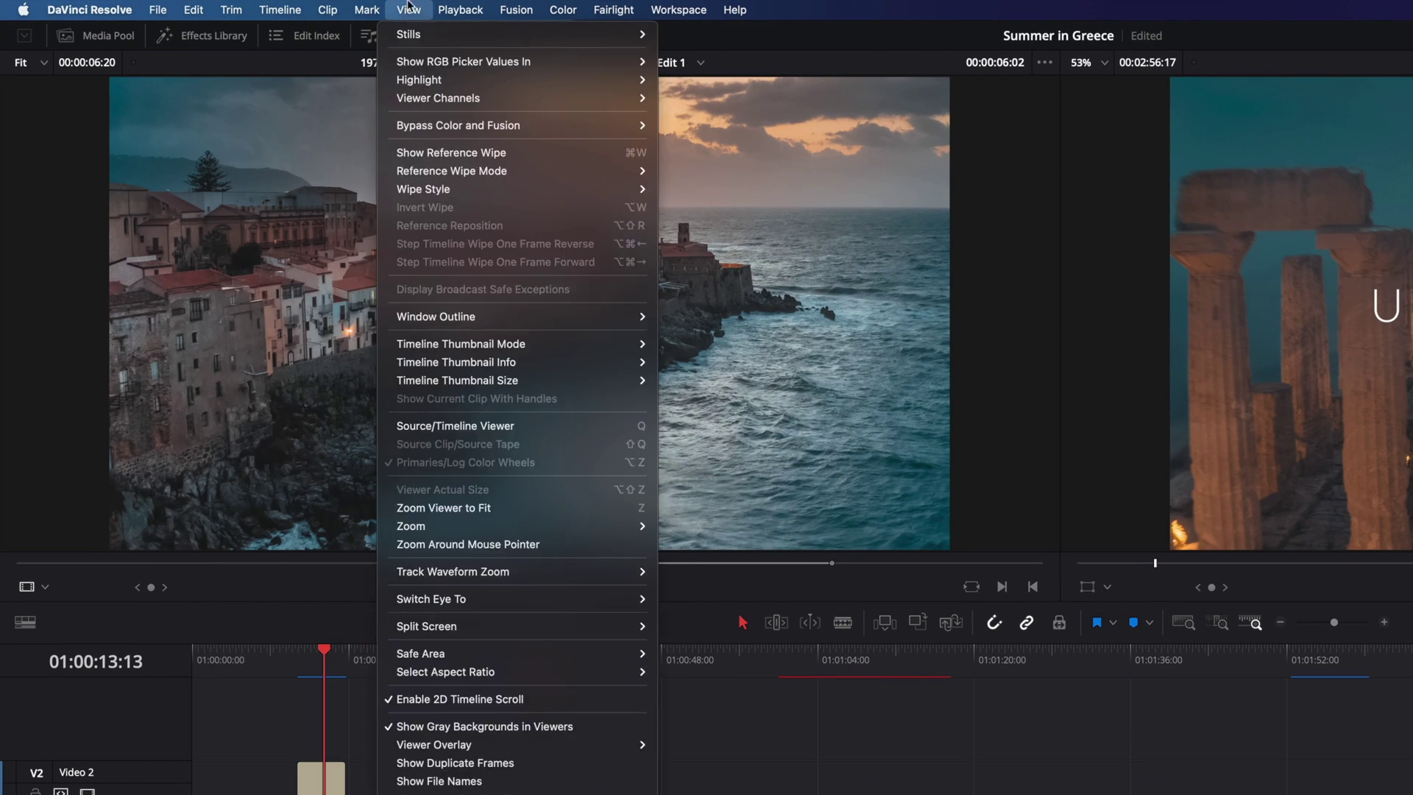
pyautogui.moveTo(582, 12)
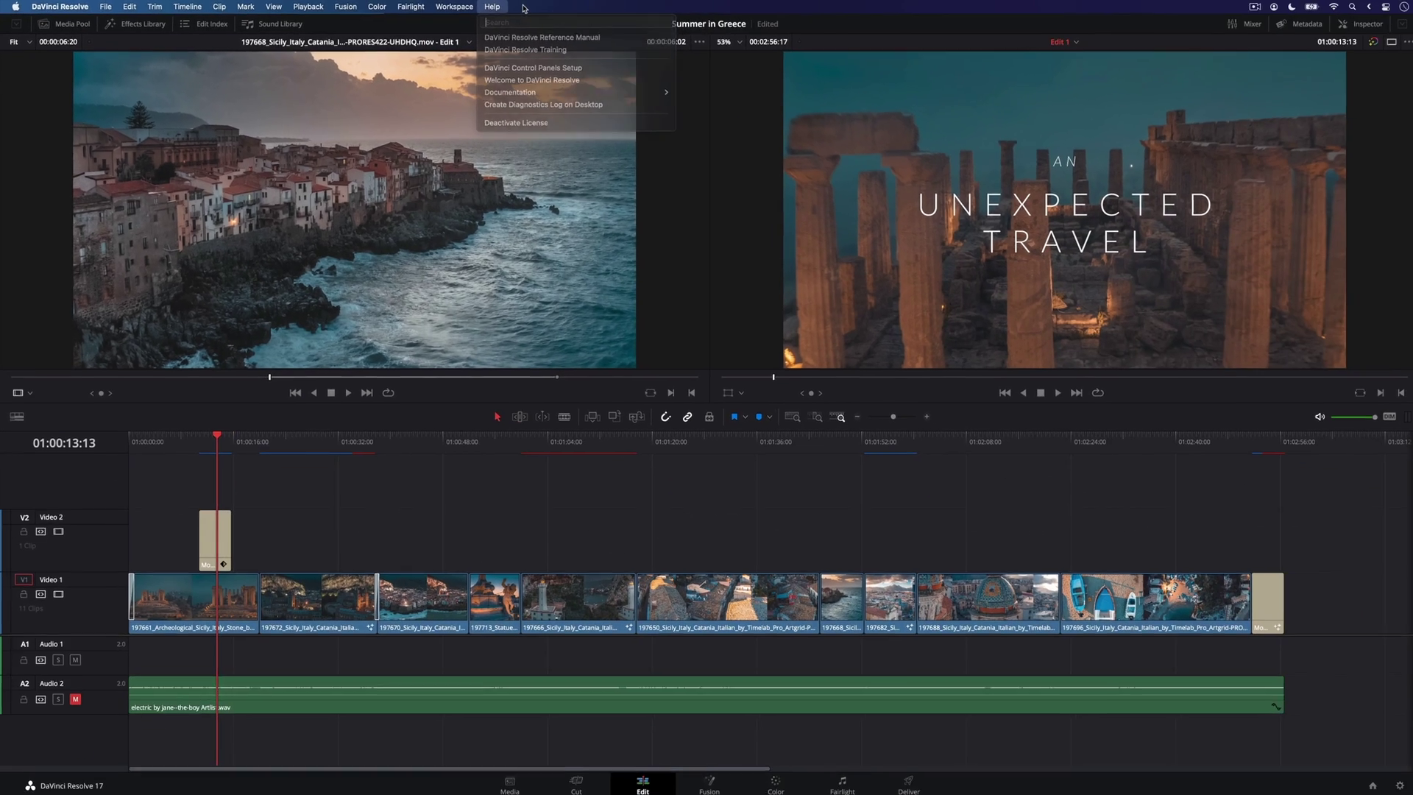
pyautogui.press('Escape')
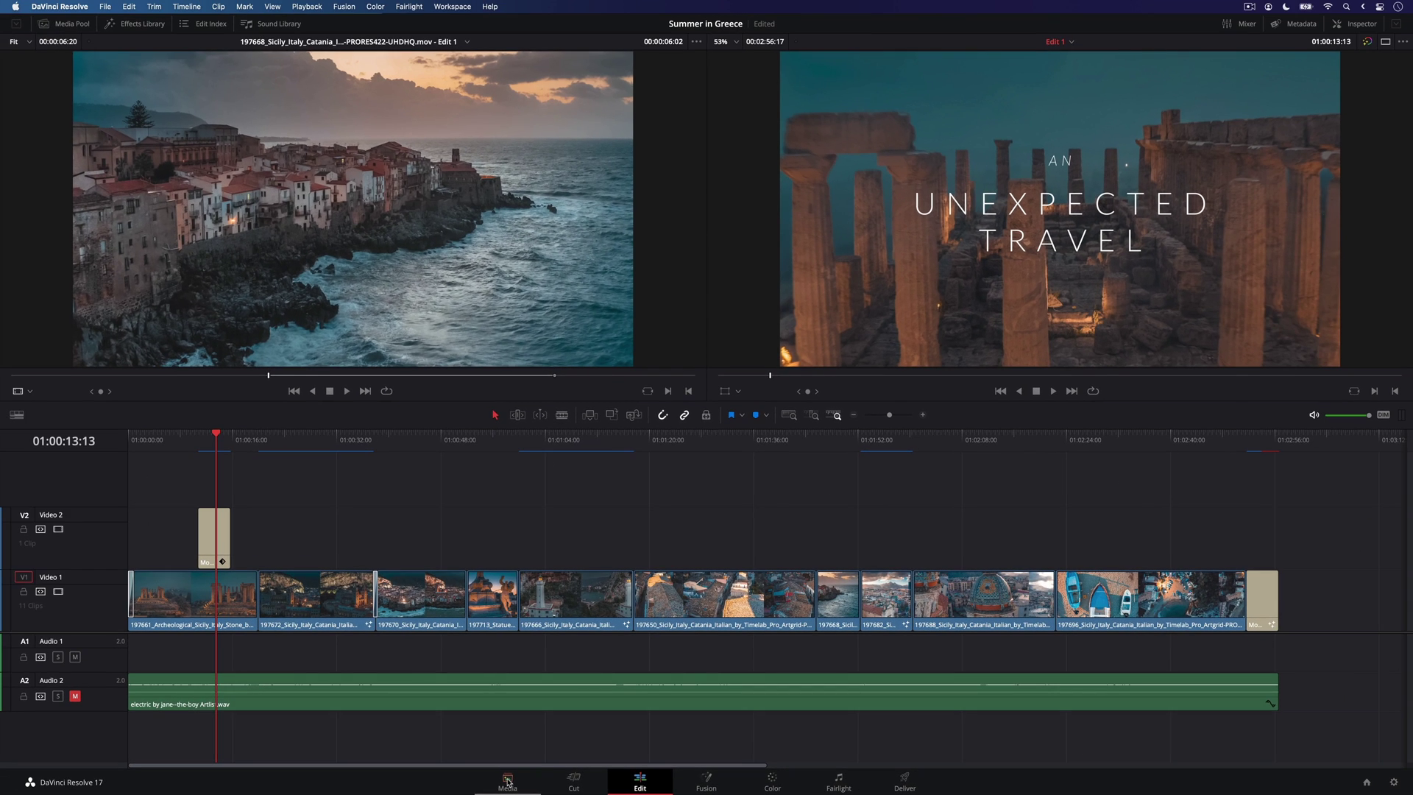
# Switch to the Media page listing the Video bin's nineteen Sicily clips
pyautogui.click(407, 775)
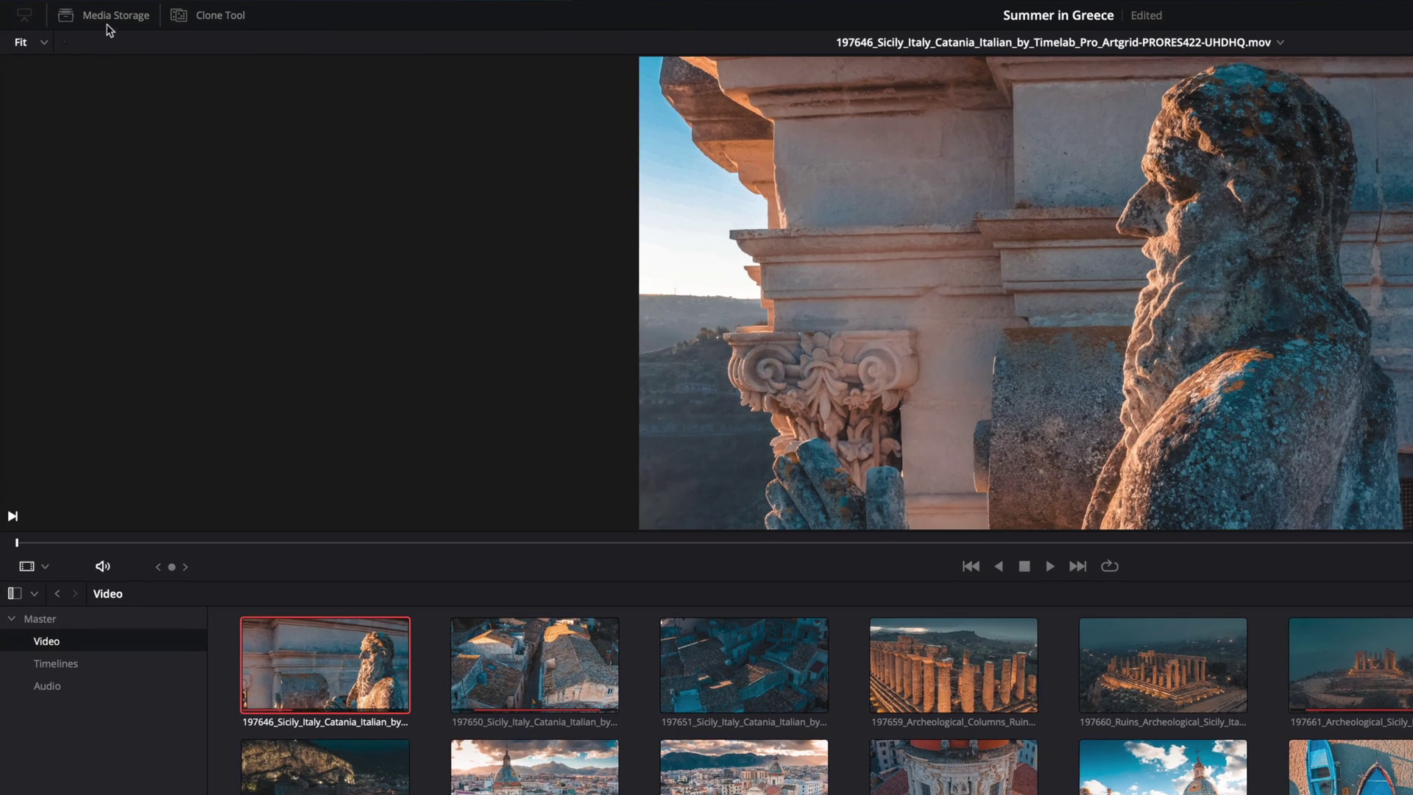
# Browse Media Storage through SSD_GDrive > Medias to the Extra folder's clips
pyautogui.click(107, 18)
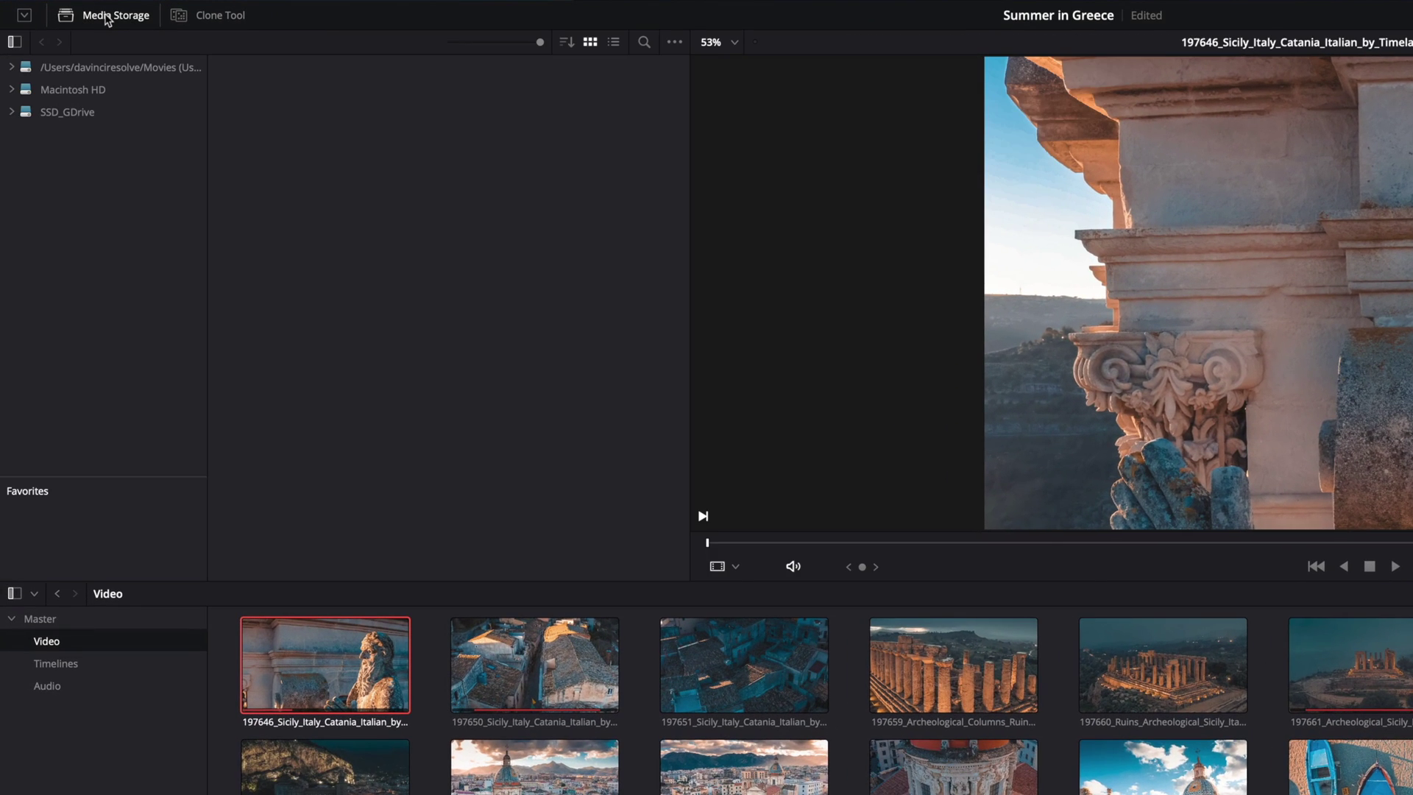
pyautogui.click(11, 112)
pyautogui.click(22, 157)
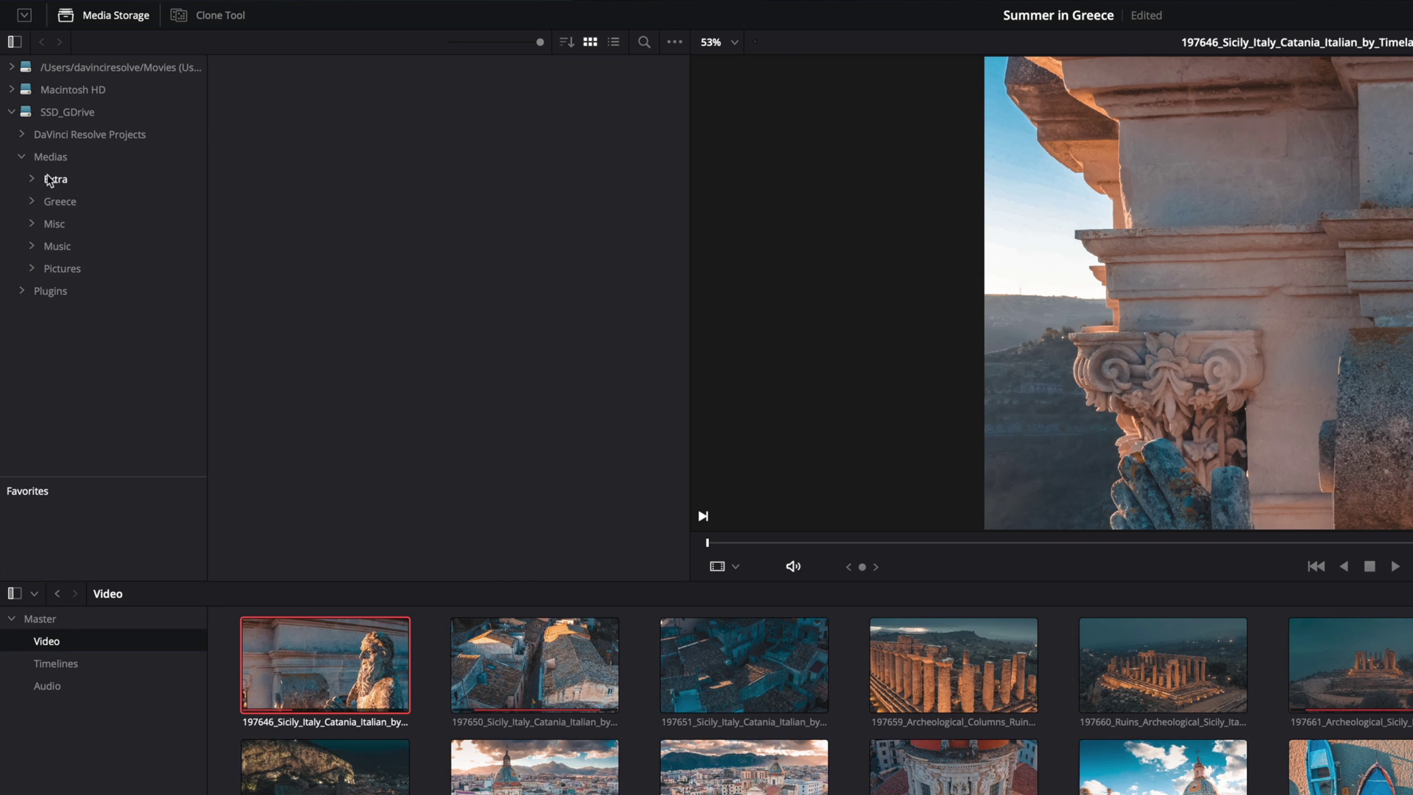
pyautogui.click(58, 202)
pyautogui.scroll(-10, 319, 313)
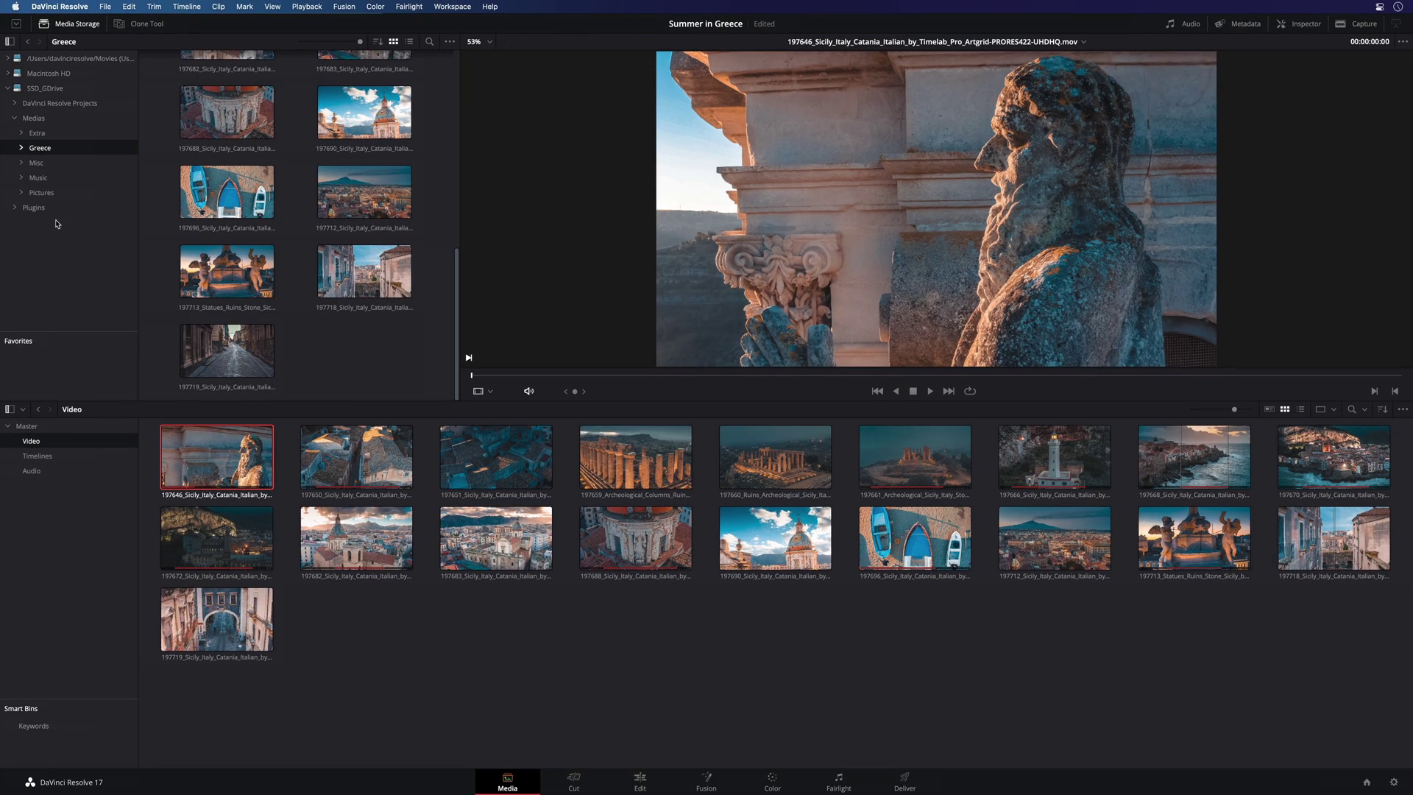
pyautogui.click(37, 132)
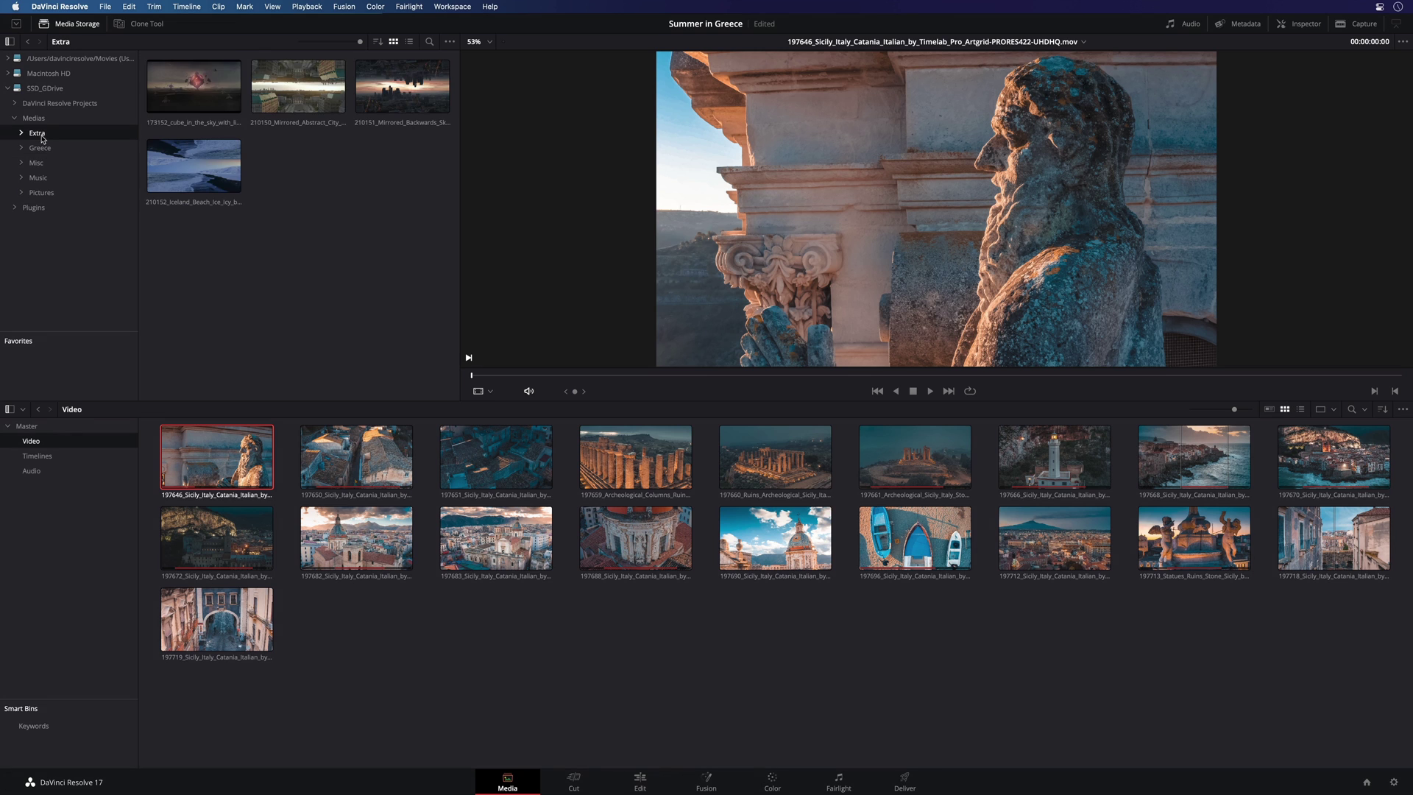
# Import the whole Extra folder as a bin, undoing a stray add of clip 210150
pyautogui.click(298, 86)
pyautogui.moveTo(298, 86); pyautogui.dragTo(349, 642)
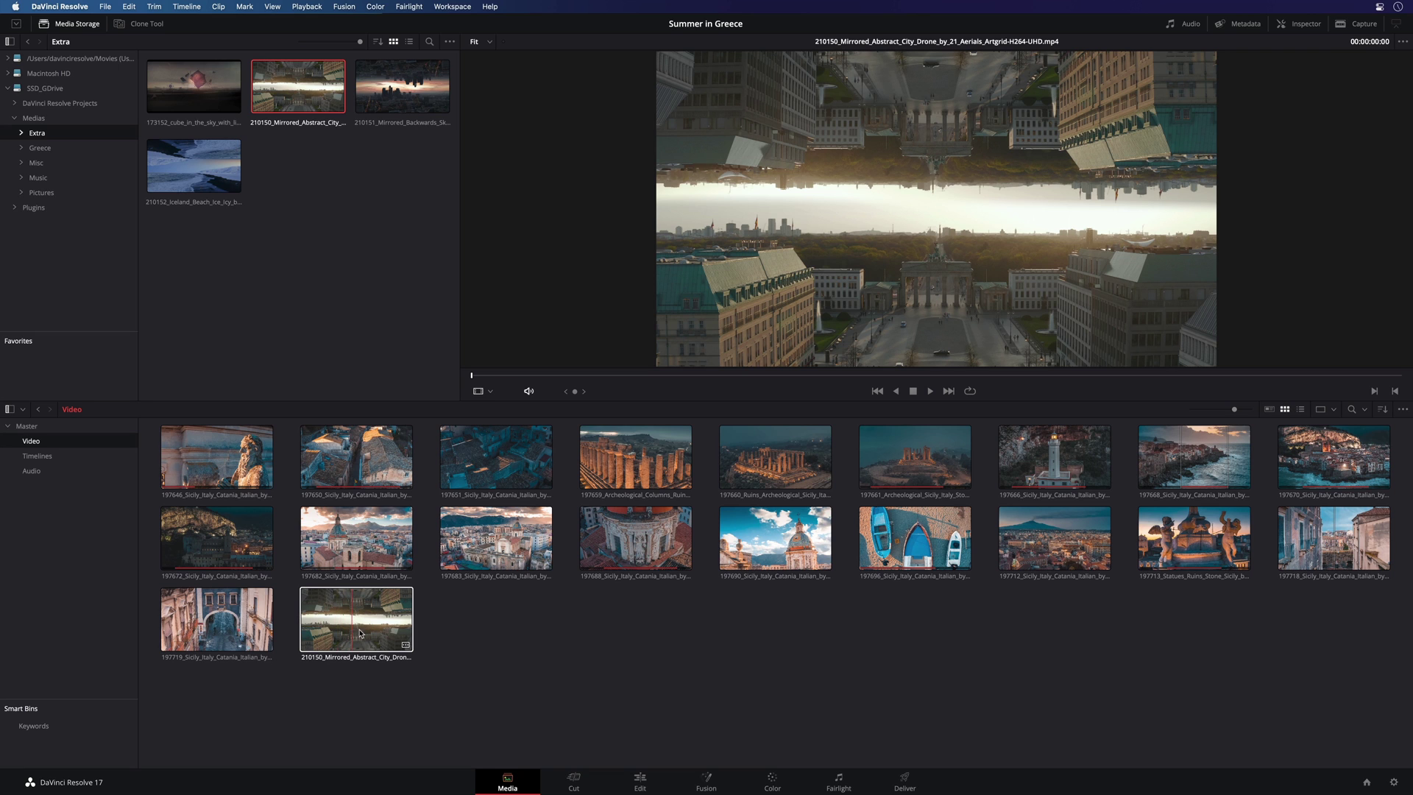
pyautogui.press('super+z')
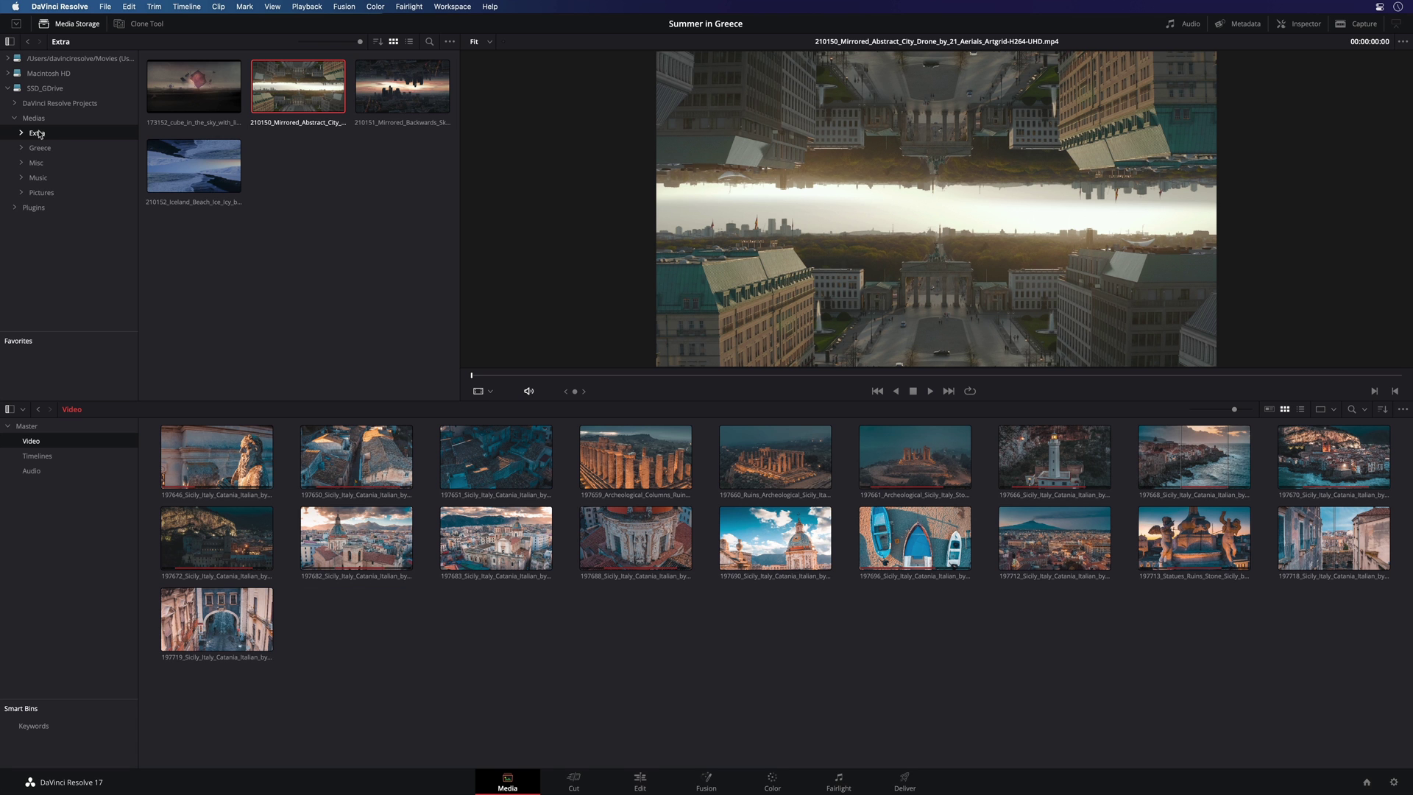
pyautogui.moveTo(38, 134); pyautogui.dragTo(74, 440)
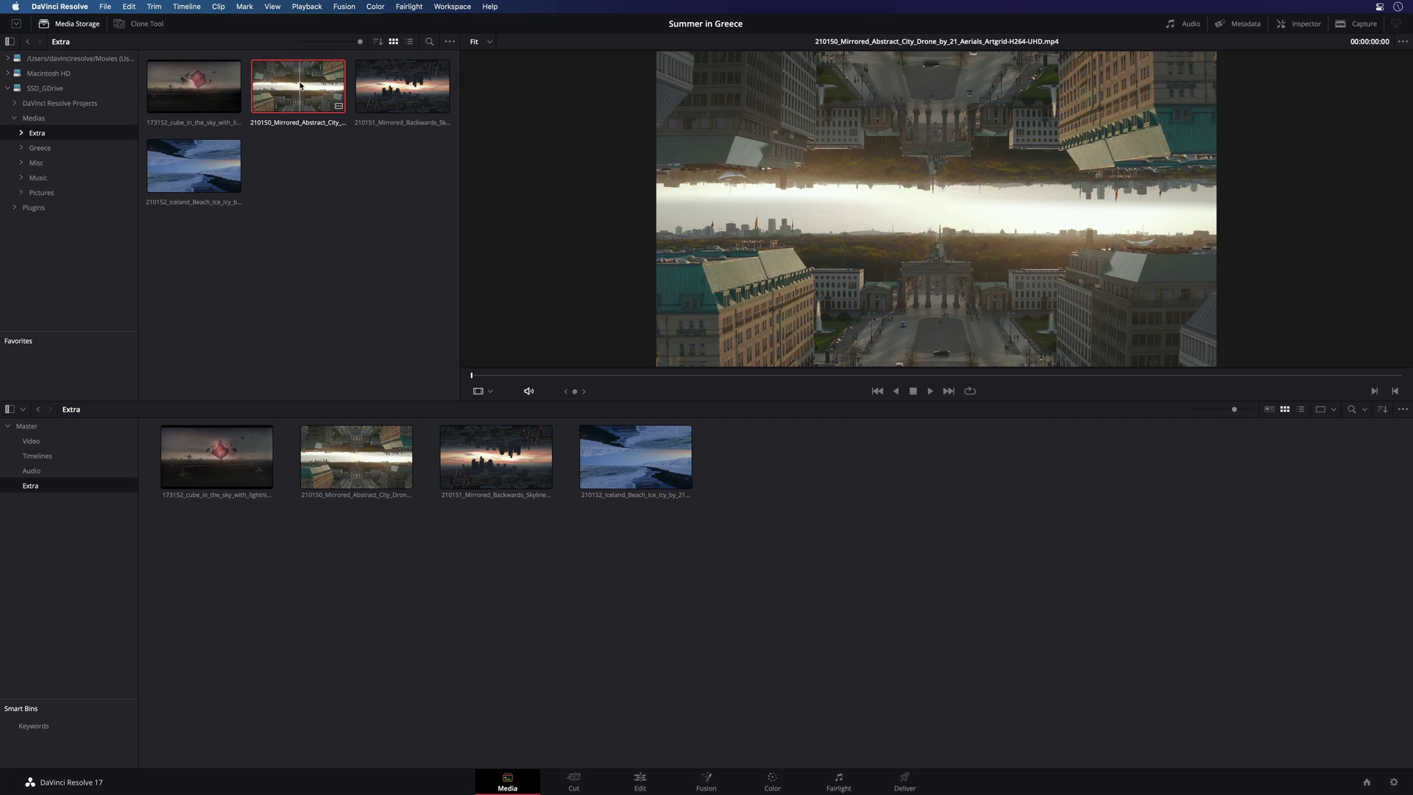
# Review the cube clip, 210150 and 210151 with metadata, then browse the Music folder's audio
pyautogui.click(191, 92)
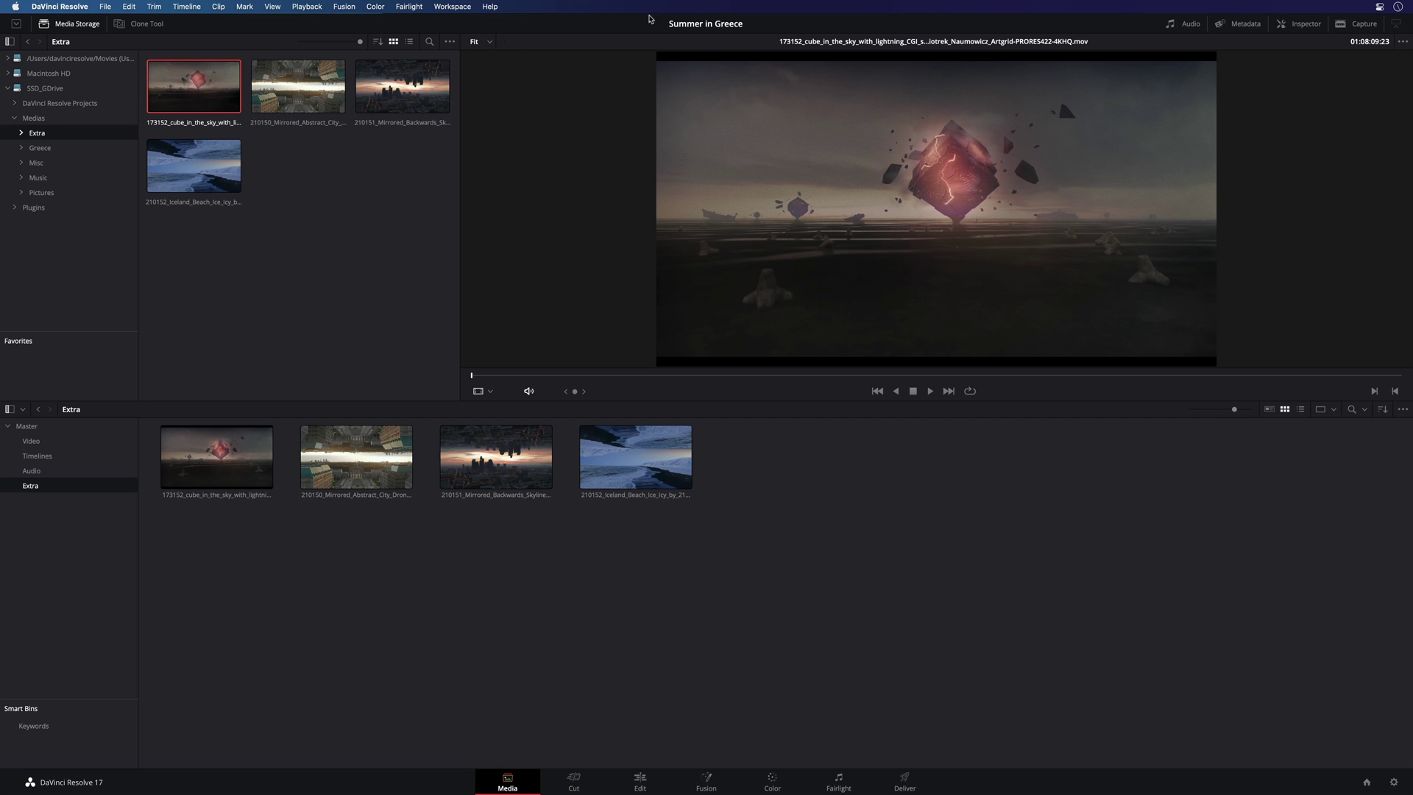
pyautogui.click(1241, 23)
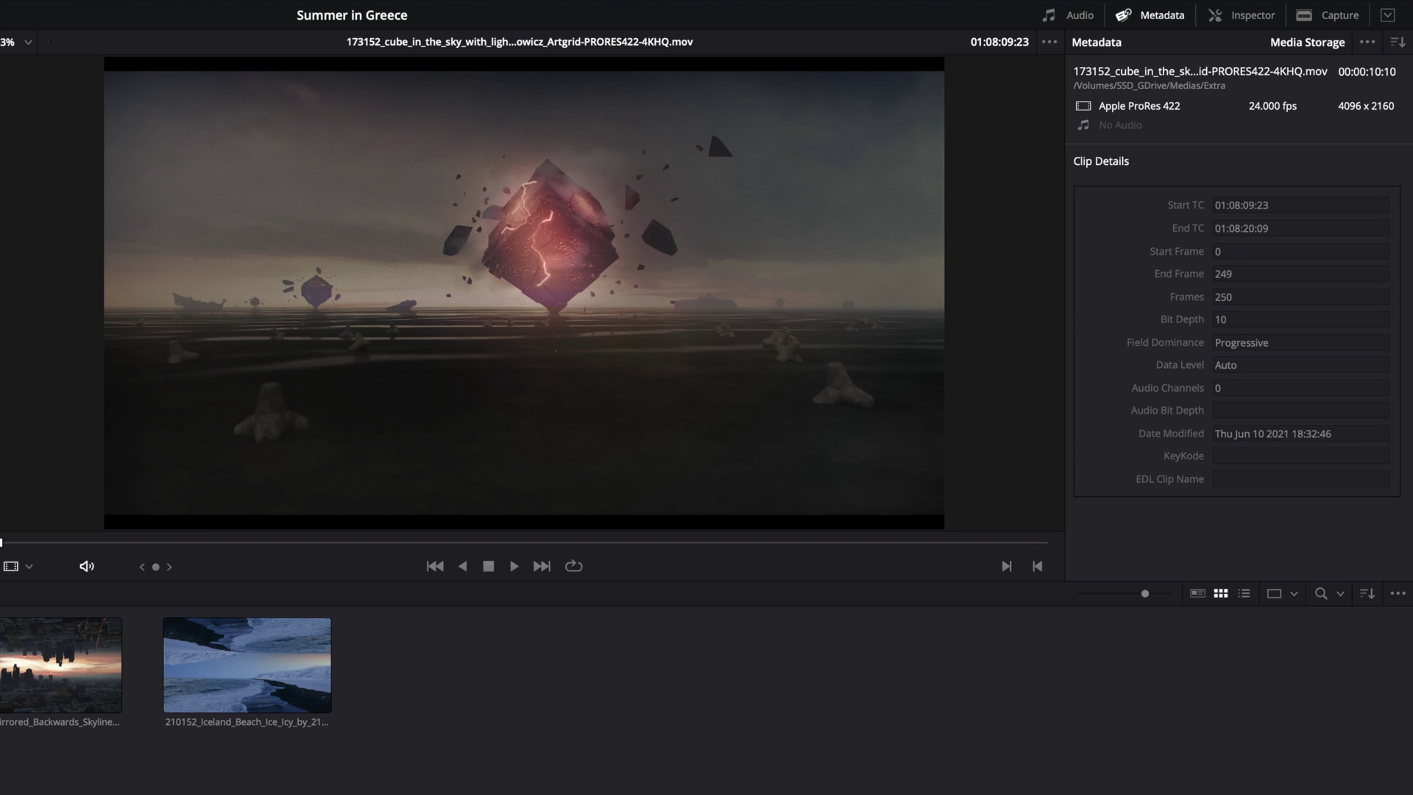
pyautogui.press('Left')
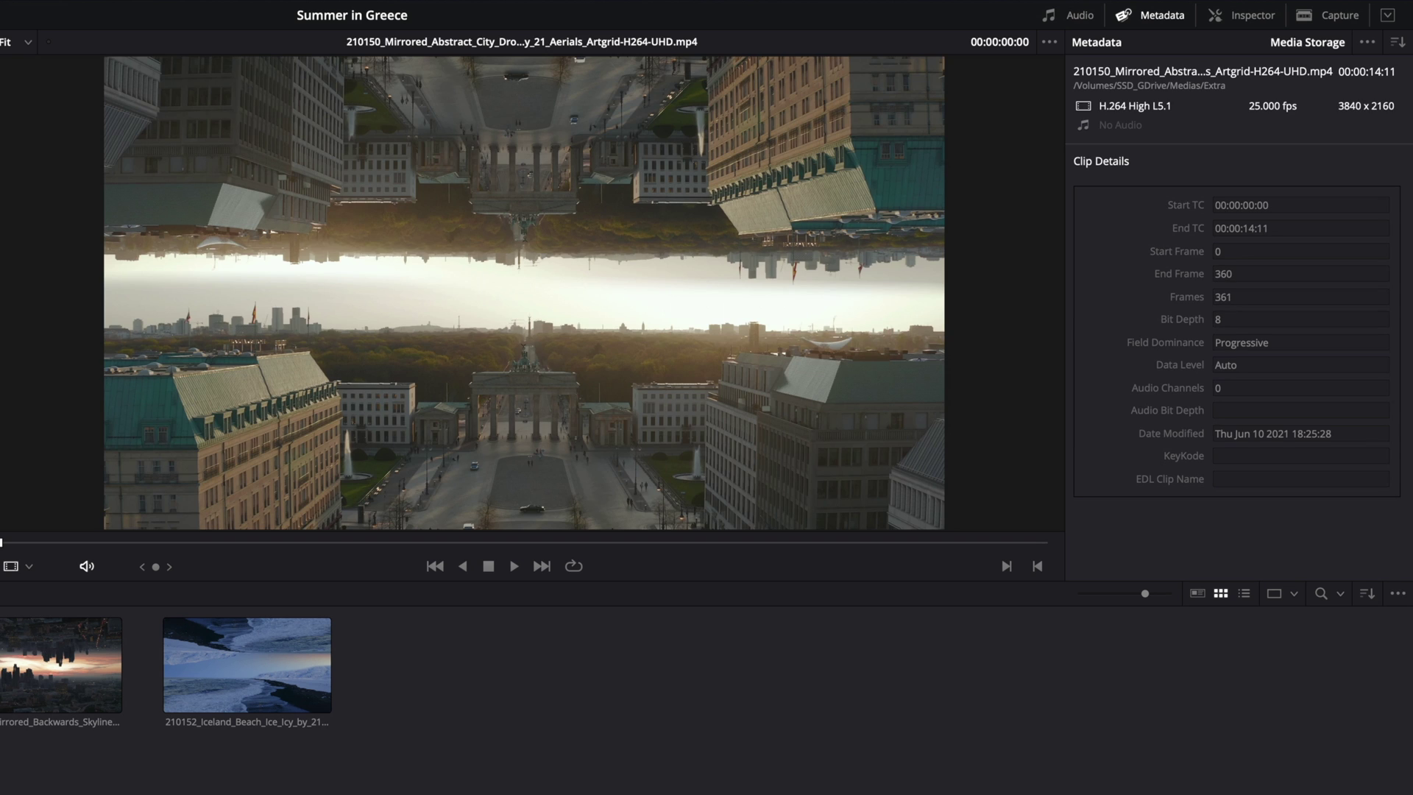
pyautogui.press('Right')
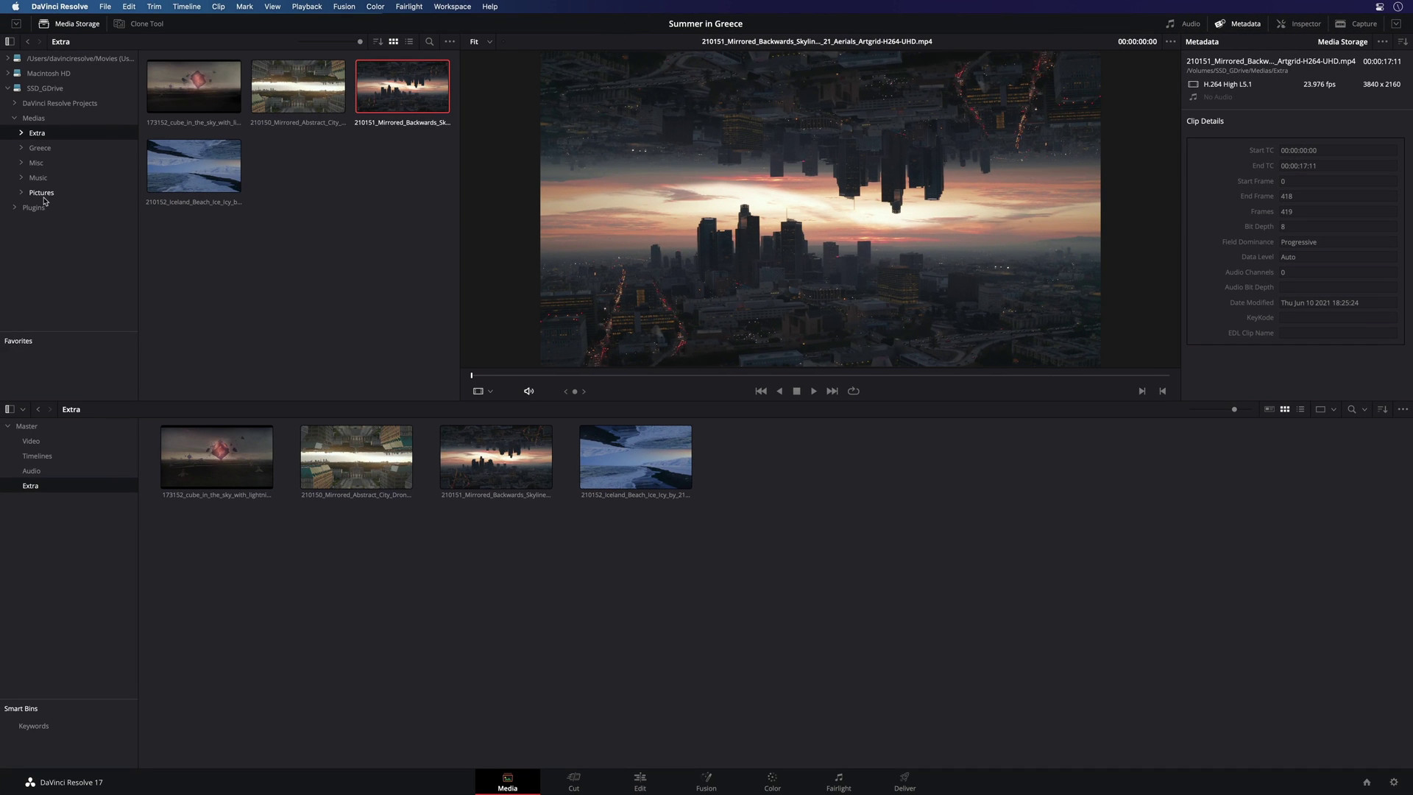
pyautogui.click(38, 177)
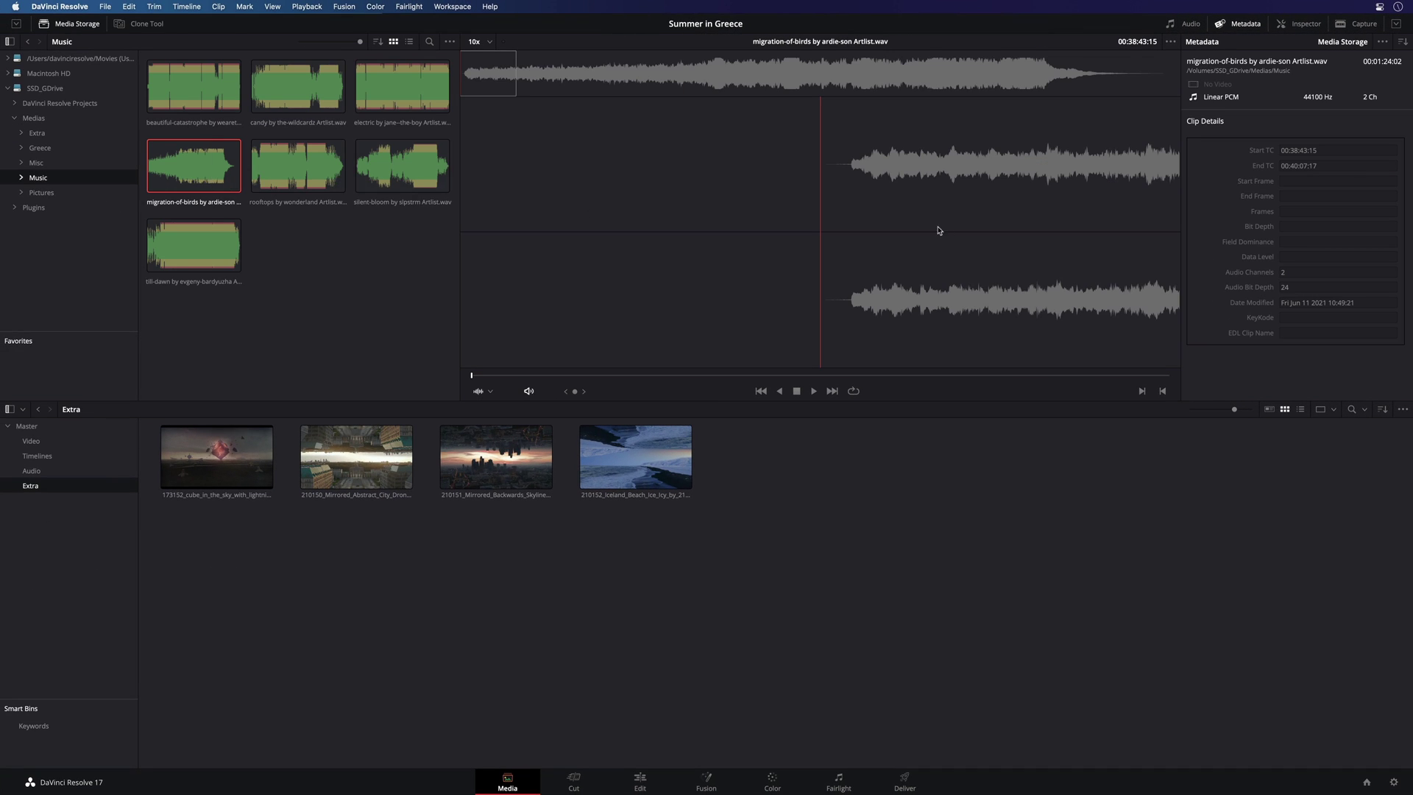
pyautogui.click(1188, 25)
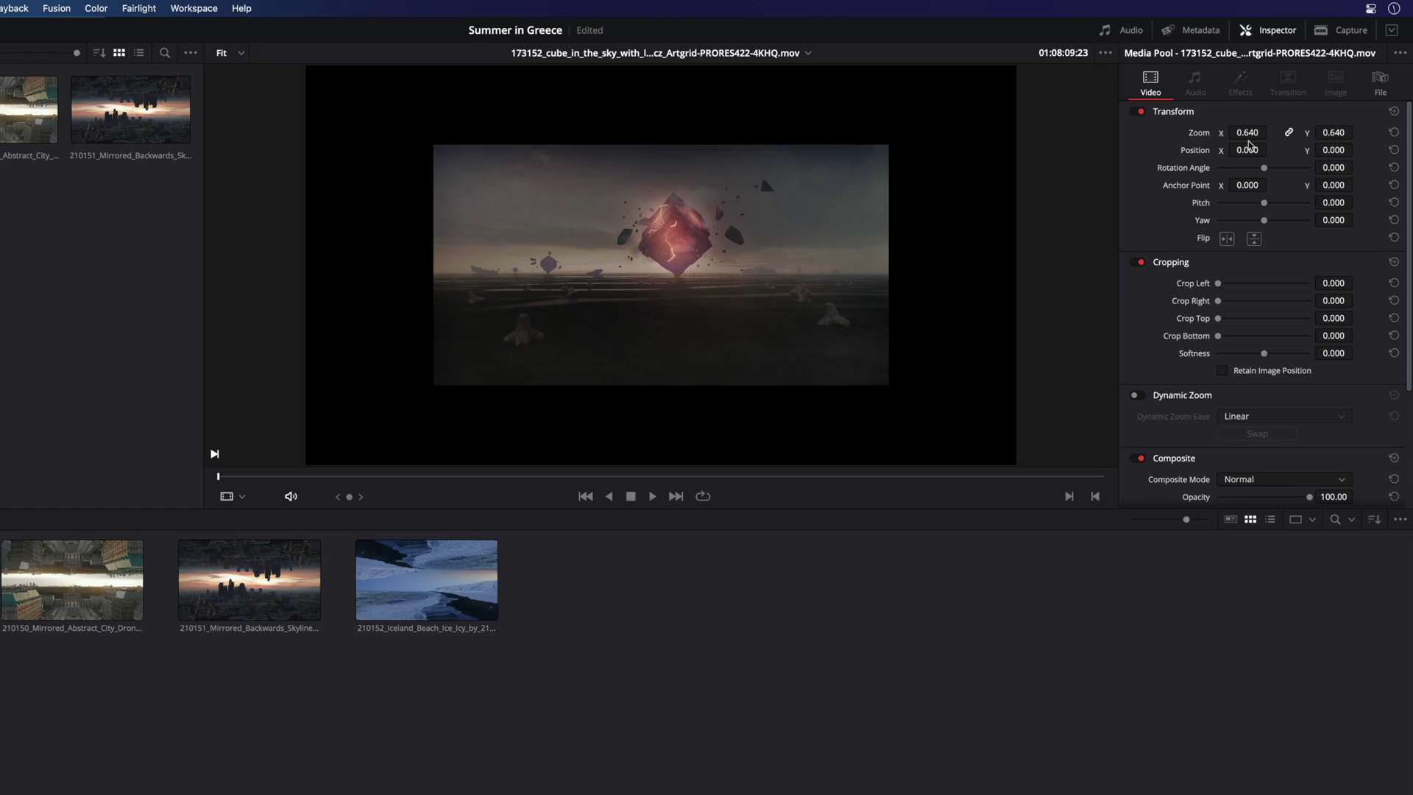
# Nudge the cube clip to X -253, then reset its transform to defaults
pyautogui.moveTo(1287, 121); pyautogui.dragTo(1286, 120)
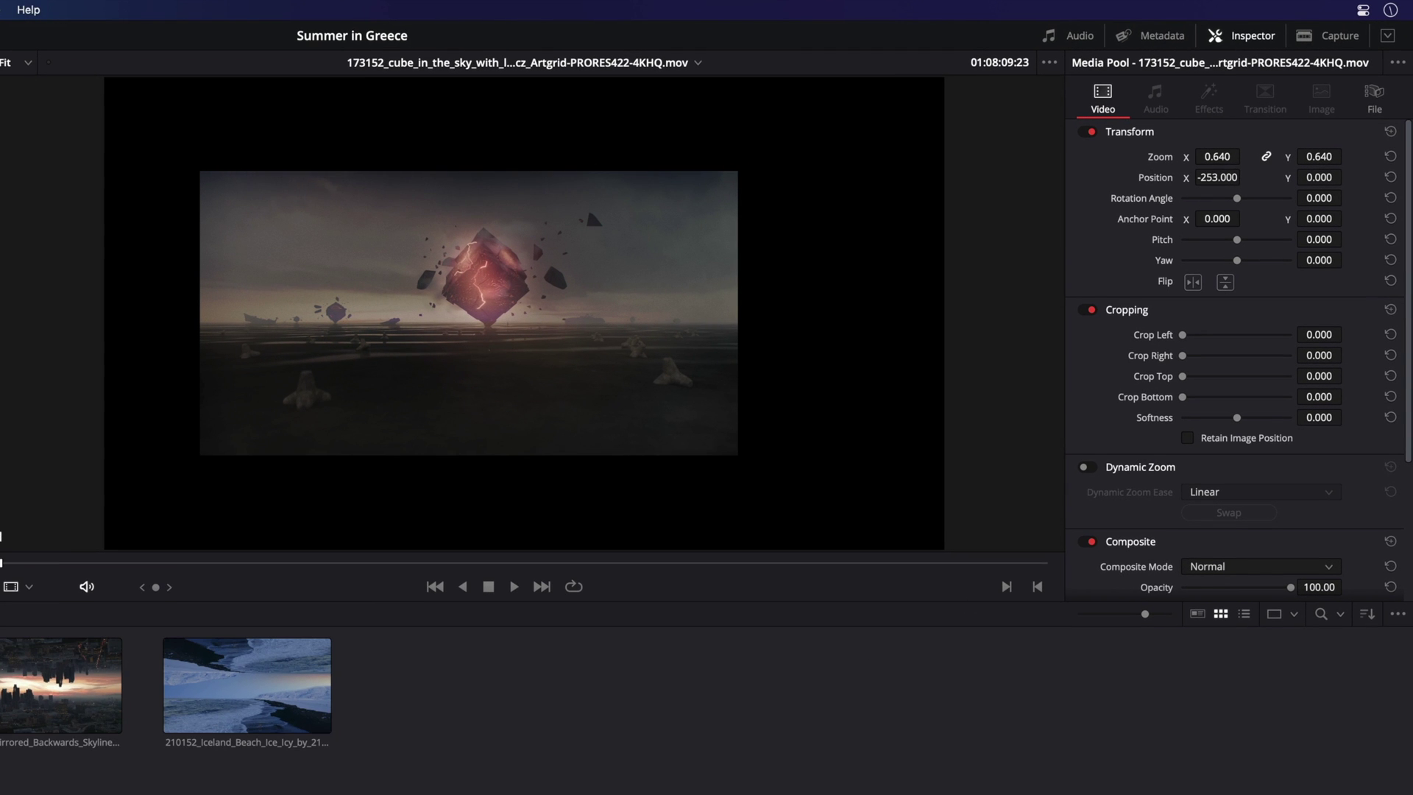
pyautogui.click(1390, 132)
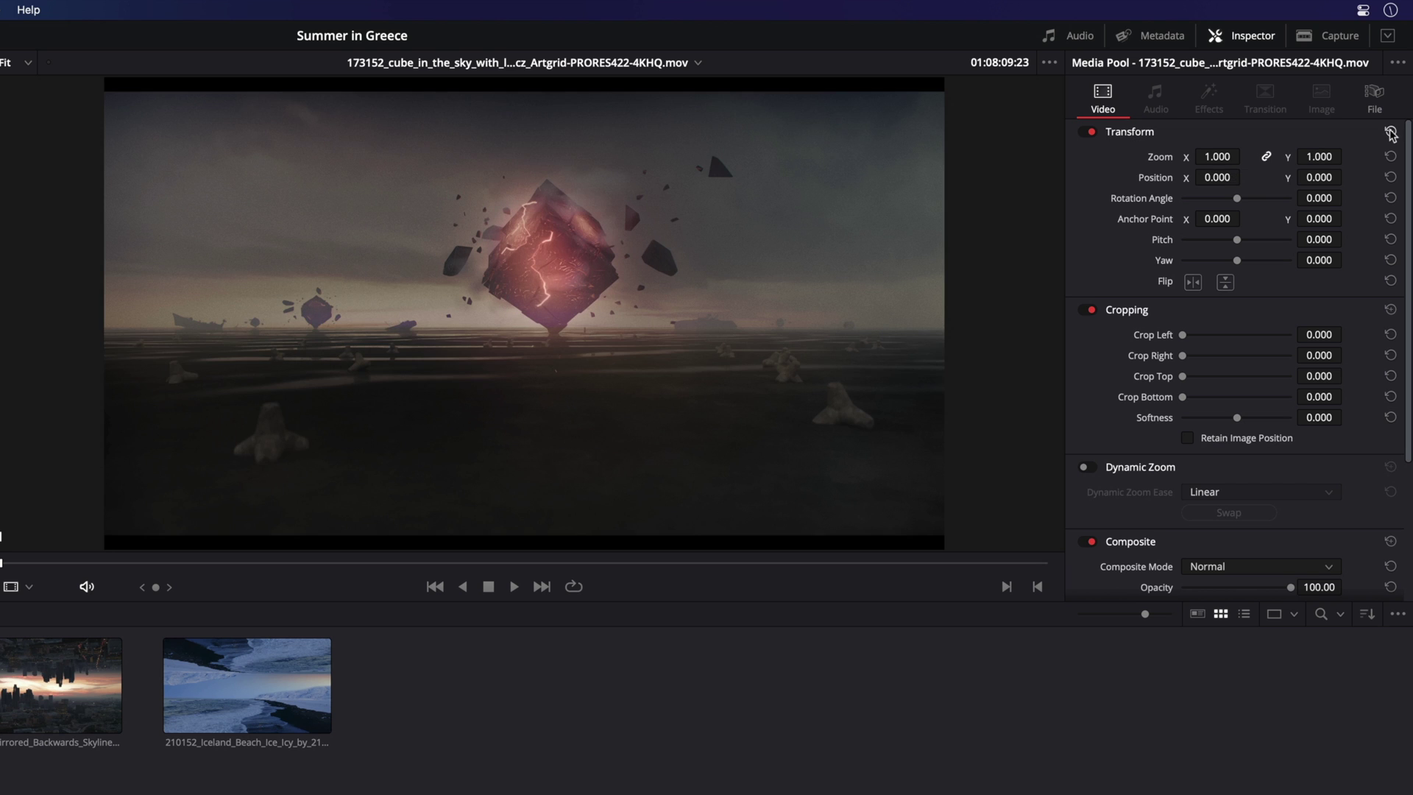
pyautogui.scroll(-5, 1095, 355)
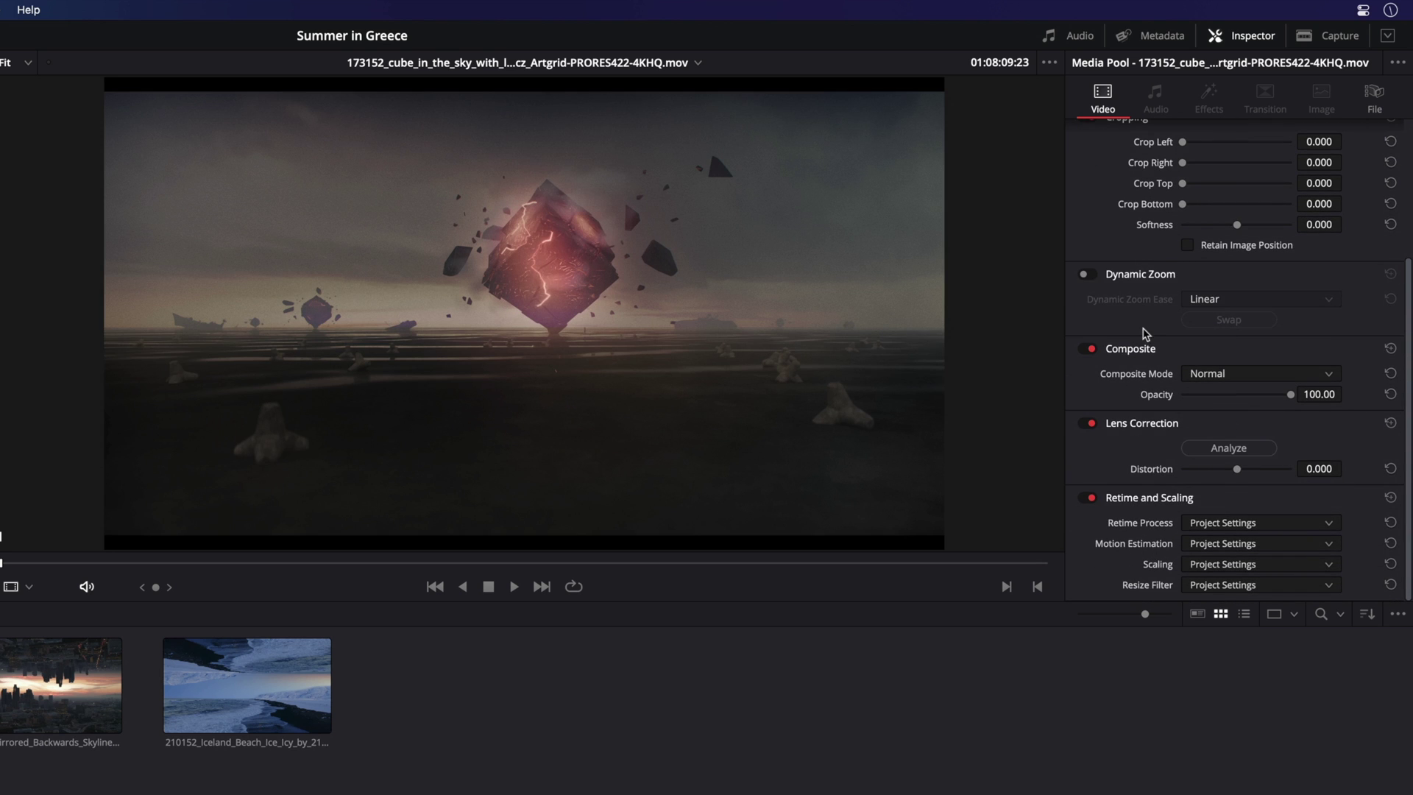
pyautogui.scroll(5, 1145, 332)
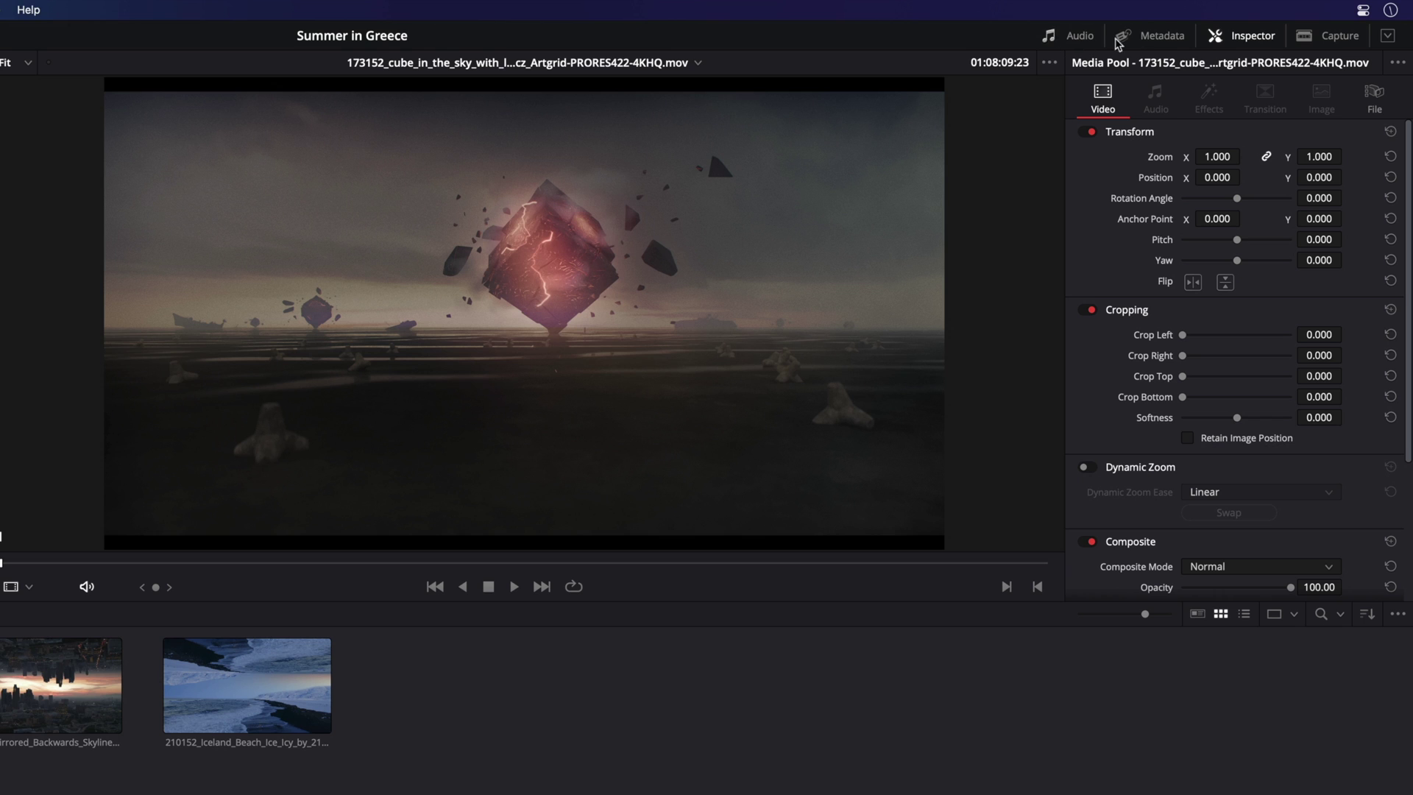
# Open the Capture panel, view its Film Scanner tab, and close it again
pyautogui.click(1334, 38)
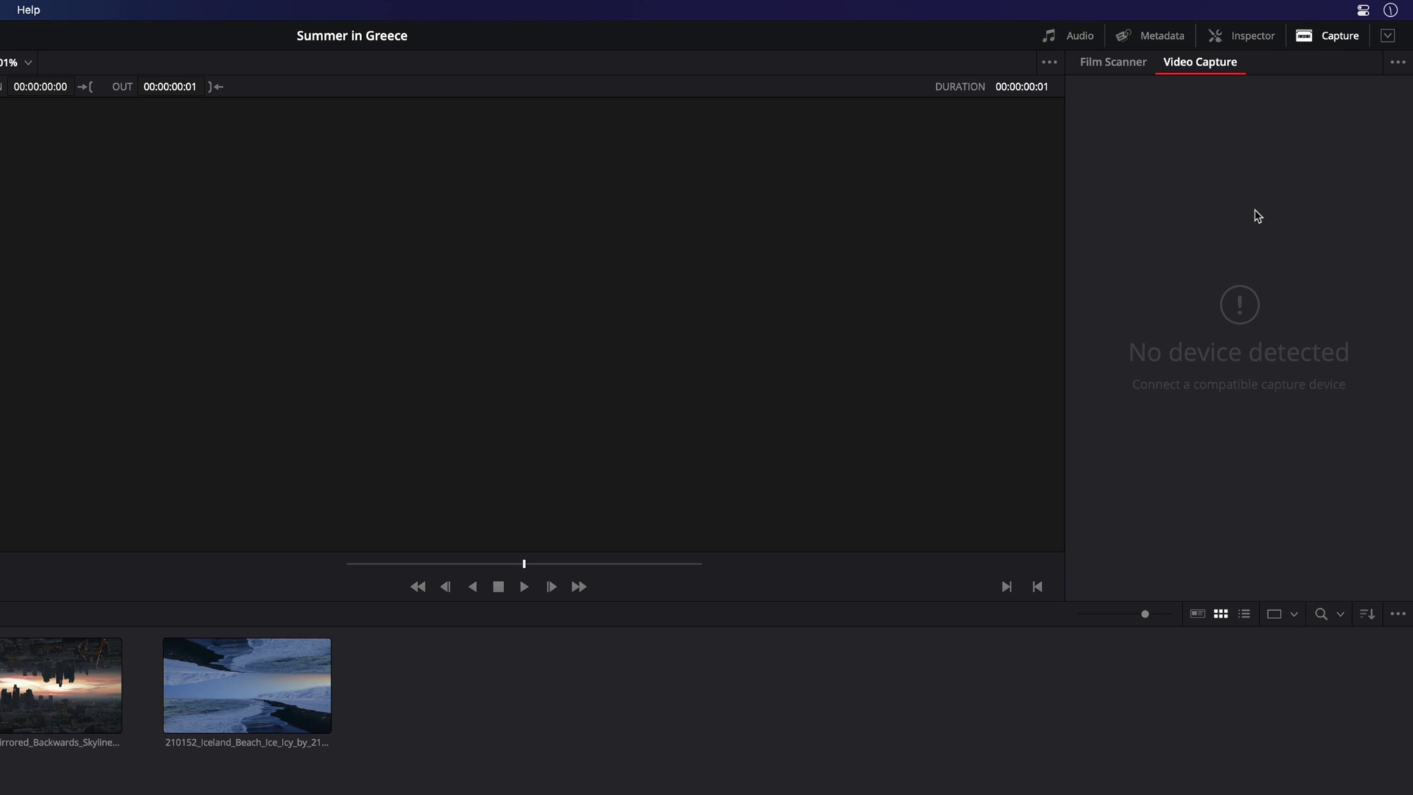
pyautogui.click(1104, 65)
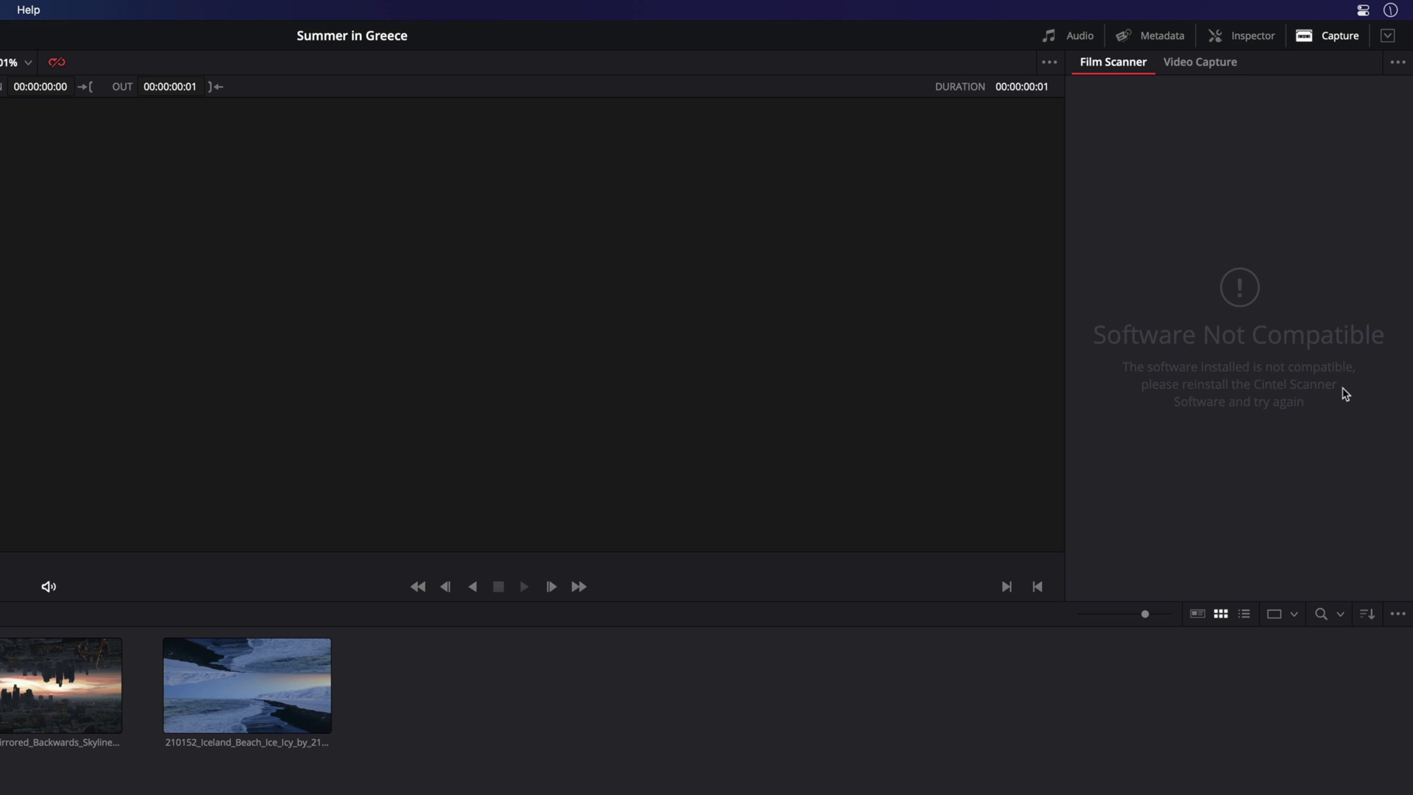
pyautogui.click(1329, 39)
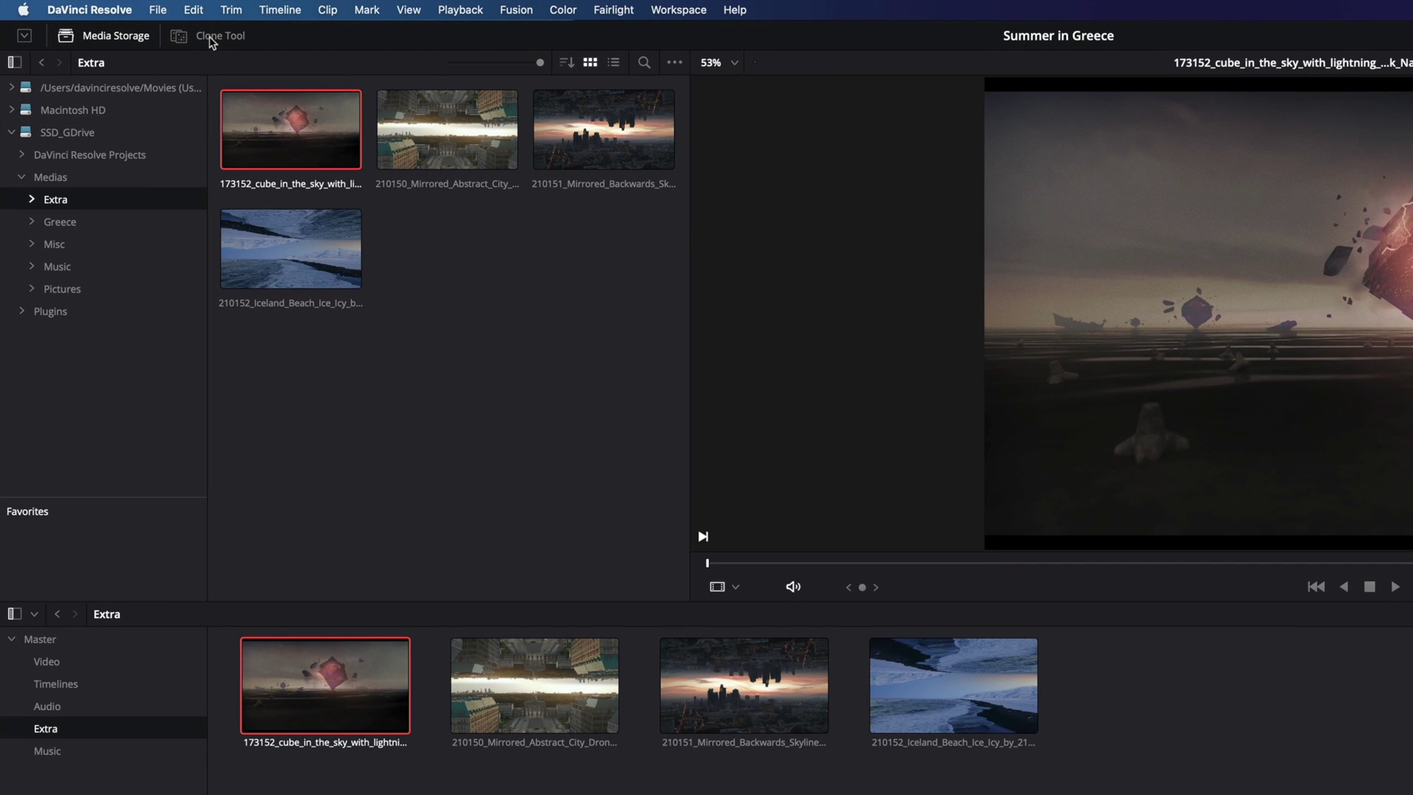
# Build a clone job from SSD_GDrive to Macintosh HD and Movies, then delete it
pyautogui.click(213, 36)
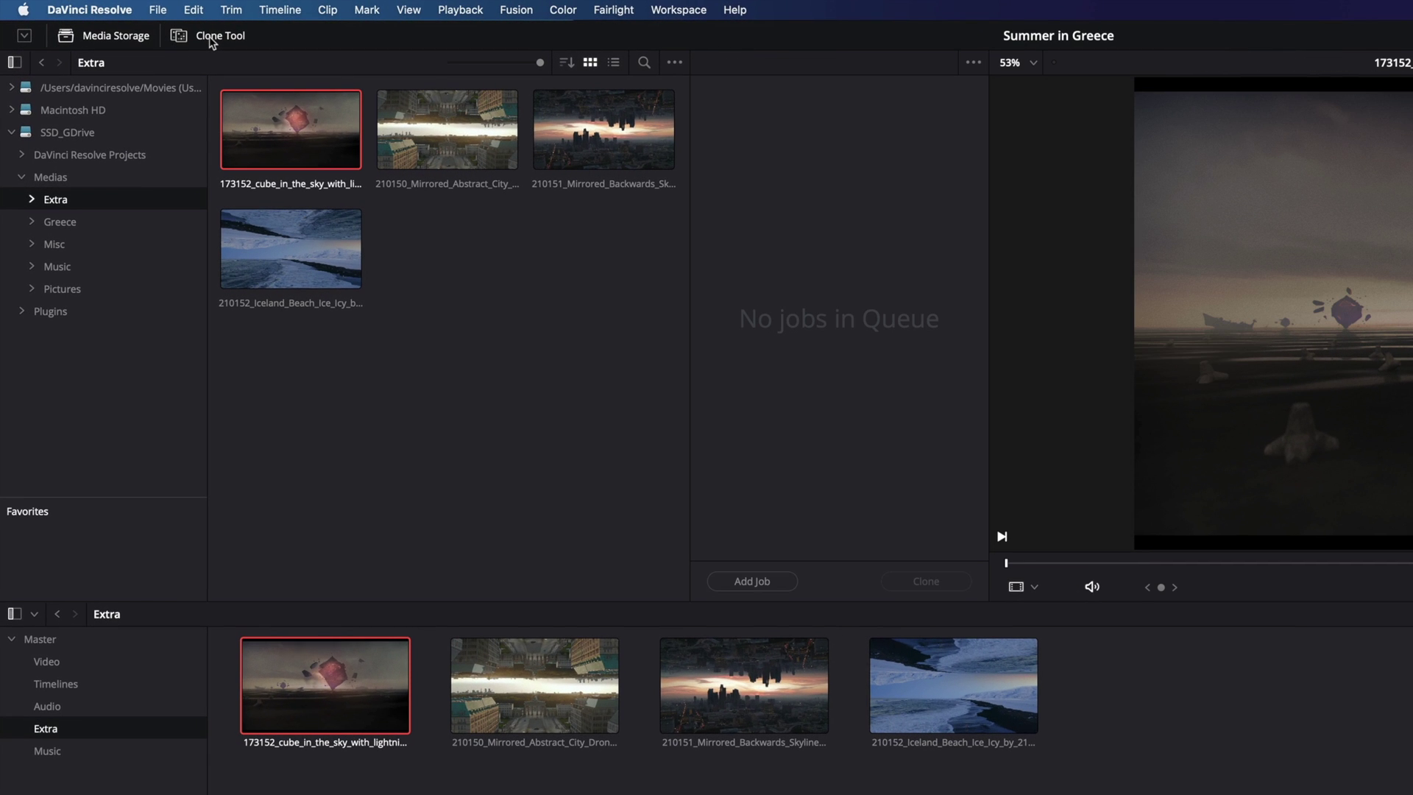
pyautogui.doubleClick(22, 135)
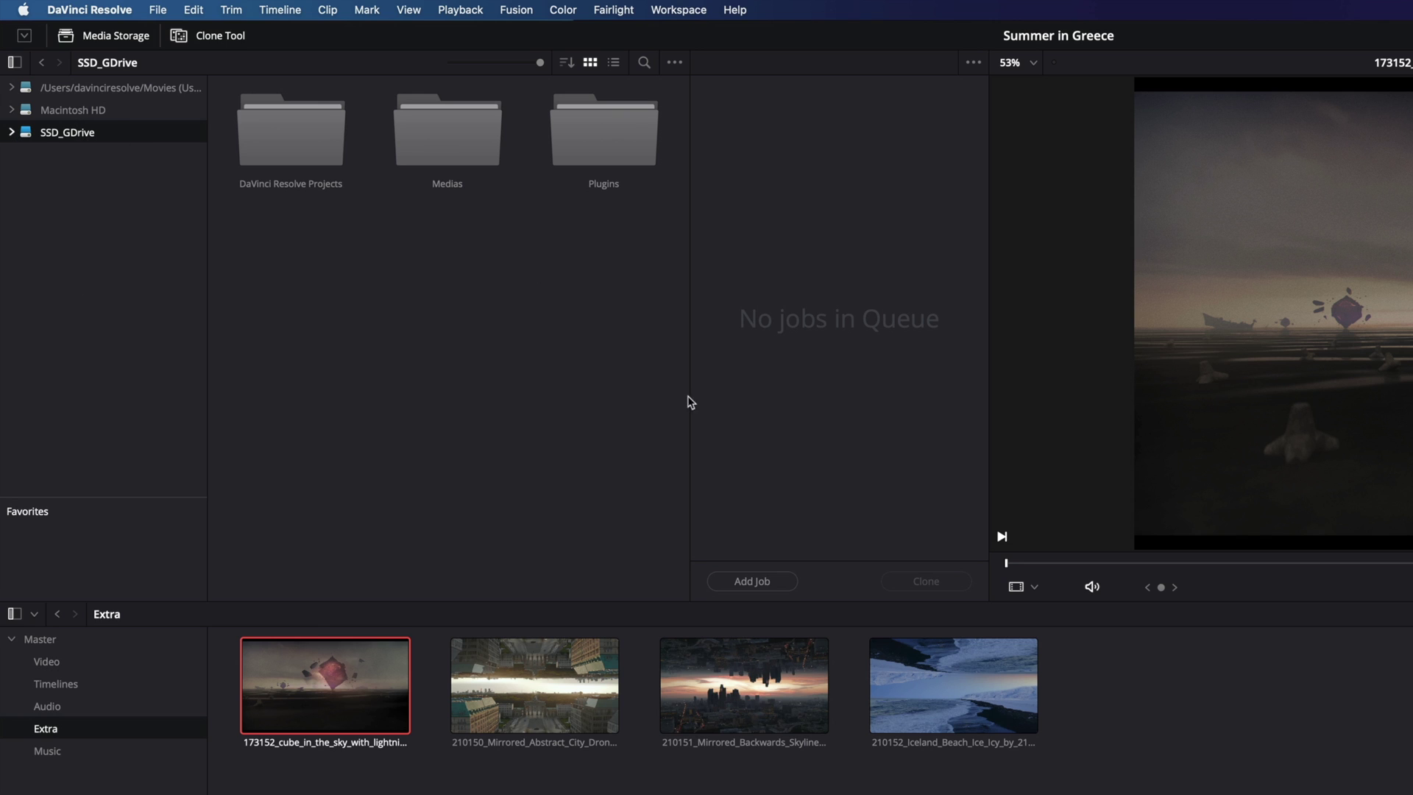
pyautogui.click(759, 579)
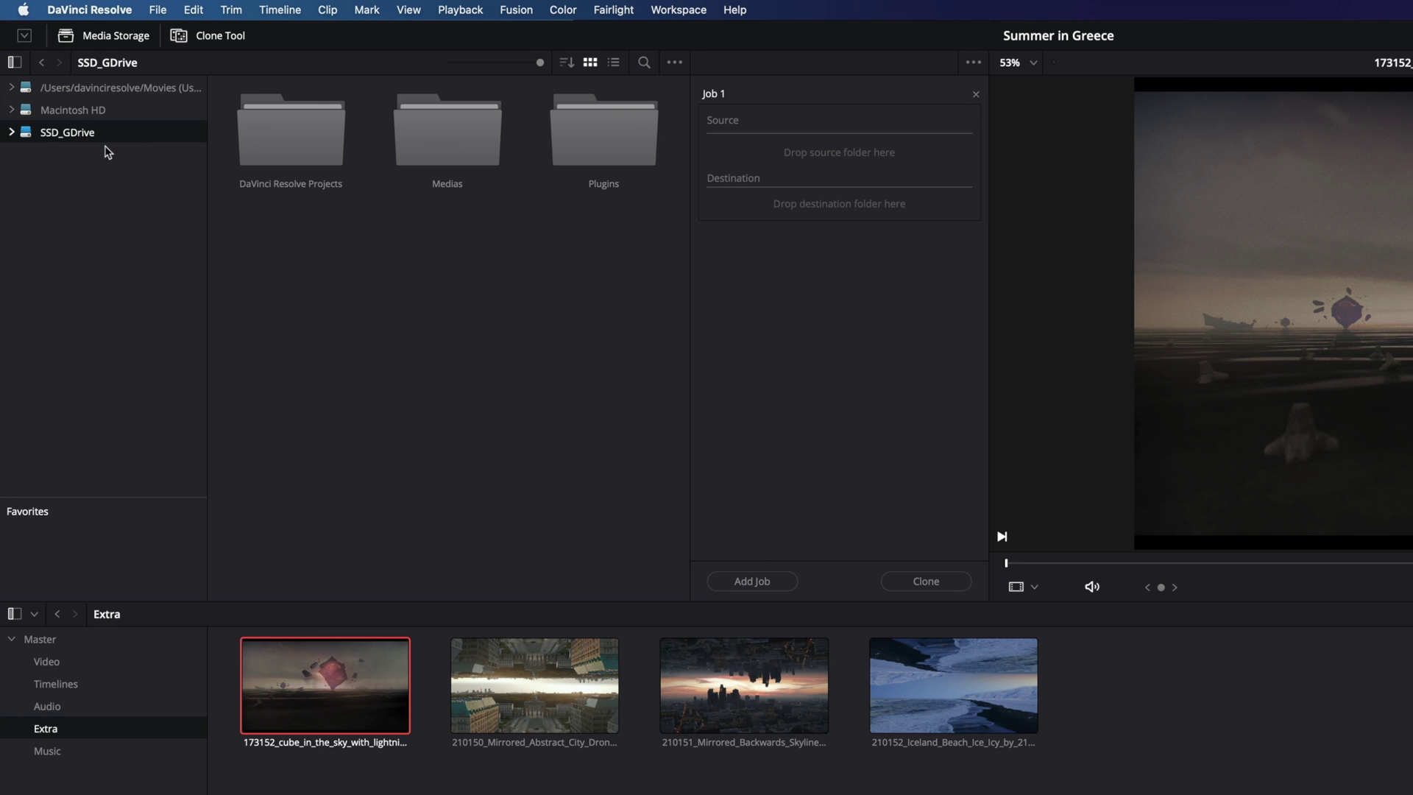
pyautogui.moveTo(68, 139); pyautogui.dragTo(845, 159)
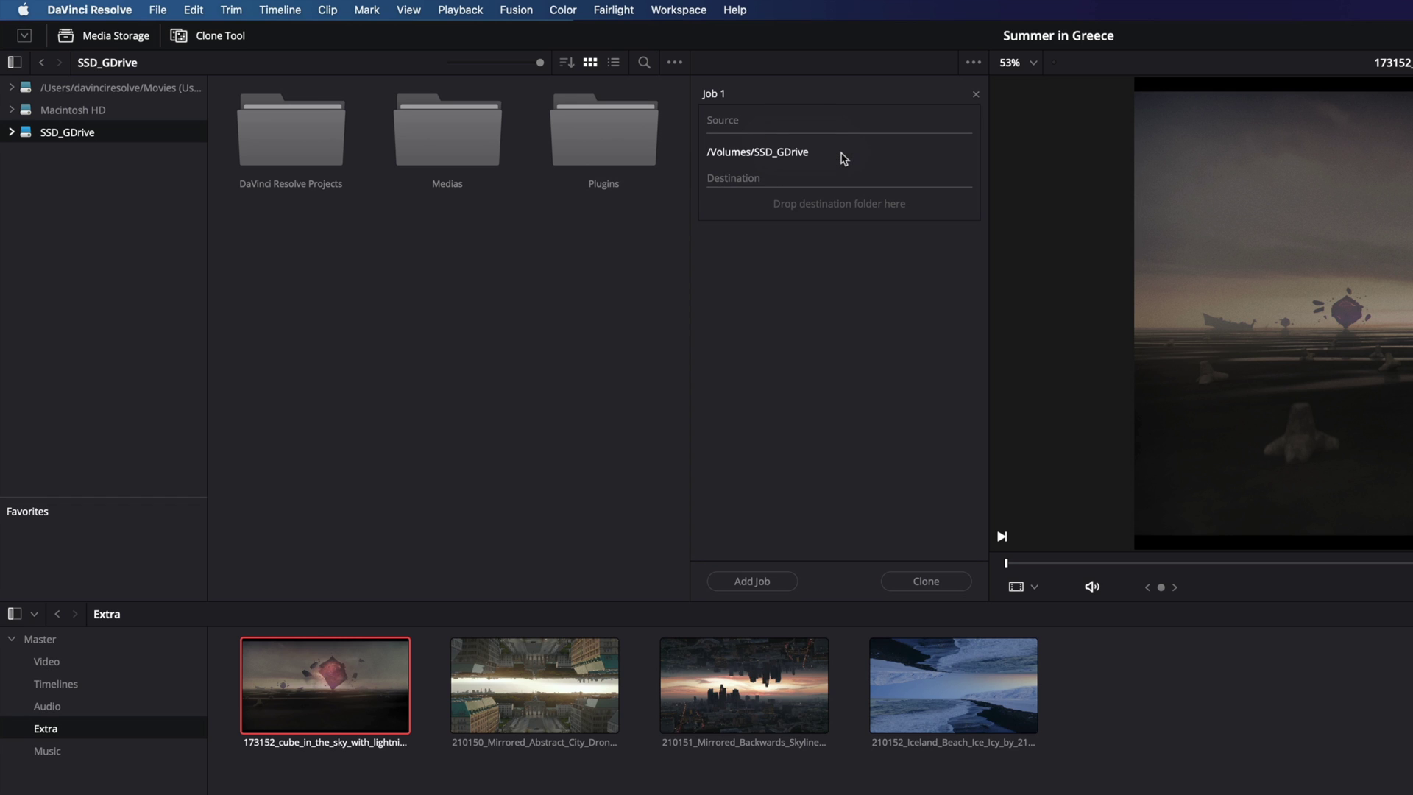
pyautogui.click(83, 114)
pyautogui.moveTo(84, 114); pyautogui.dragTo(883, 213)
pyautogui.click(111, 88)
pyautogui.moveTo(111, 87); pyautogui.dragTo(829, 243)
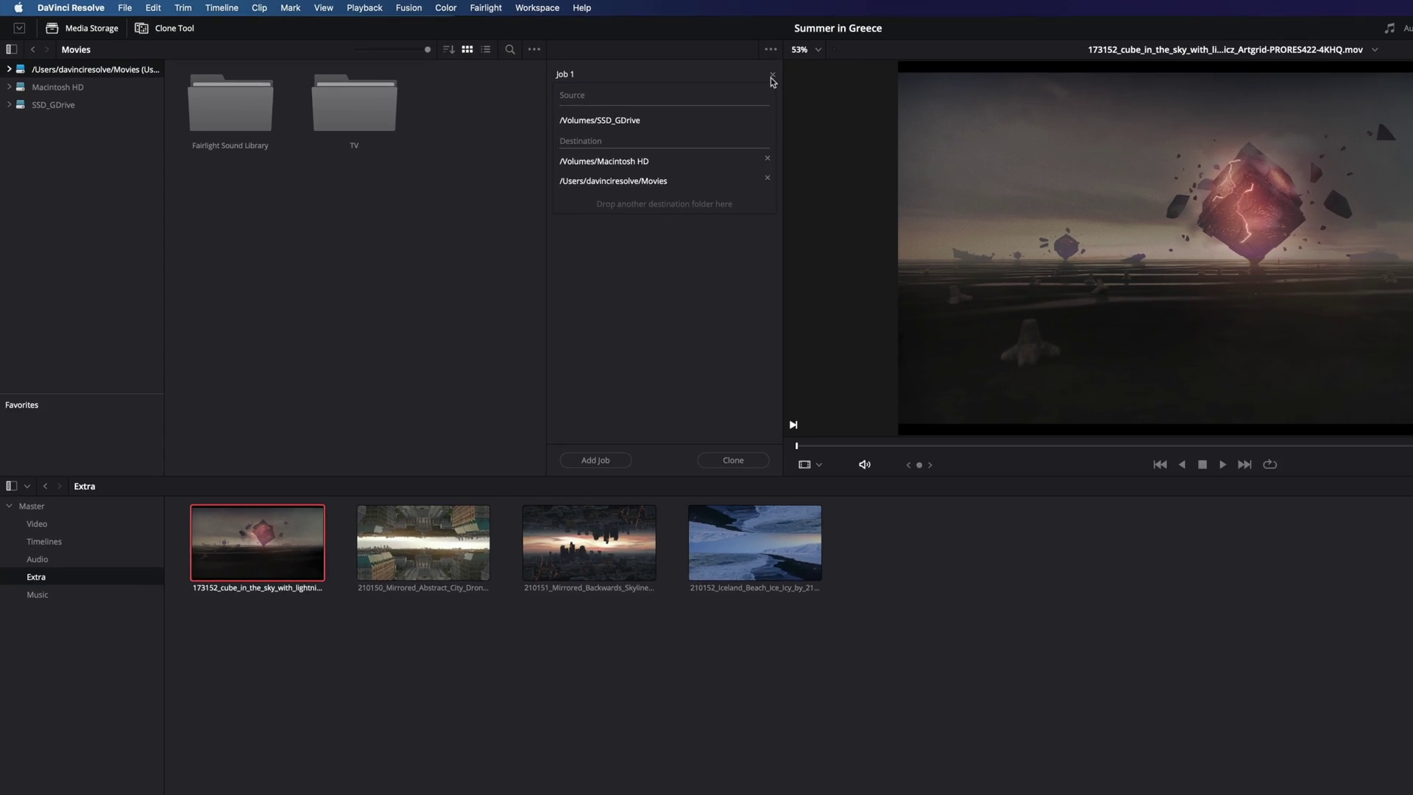
pyautogui.click(973, 94)
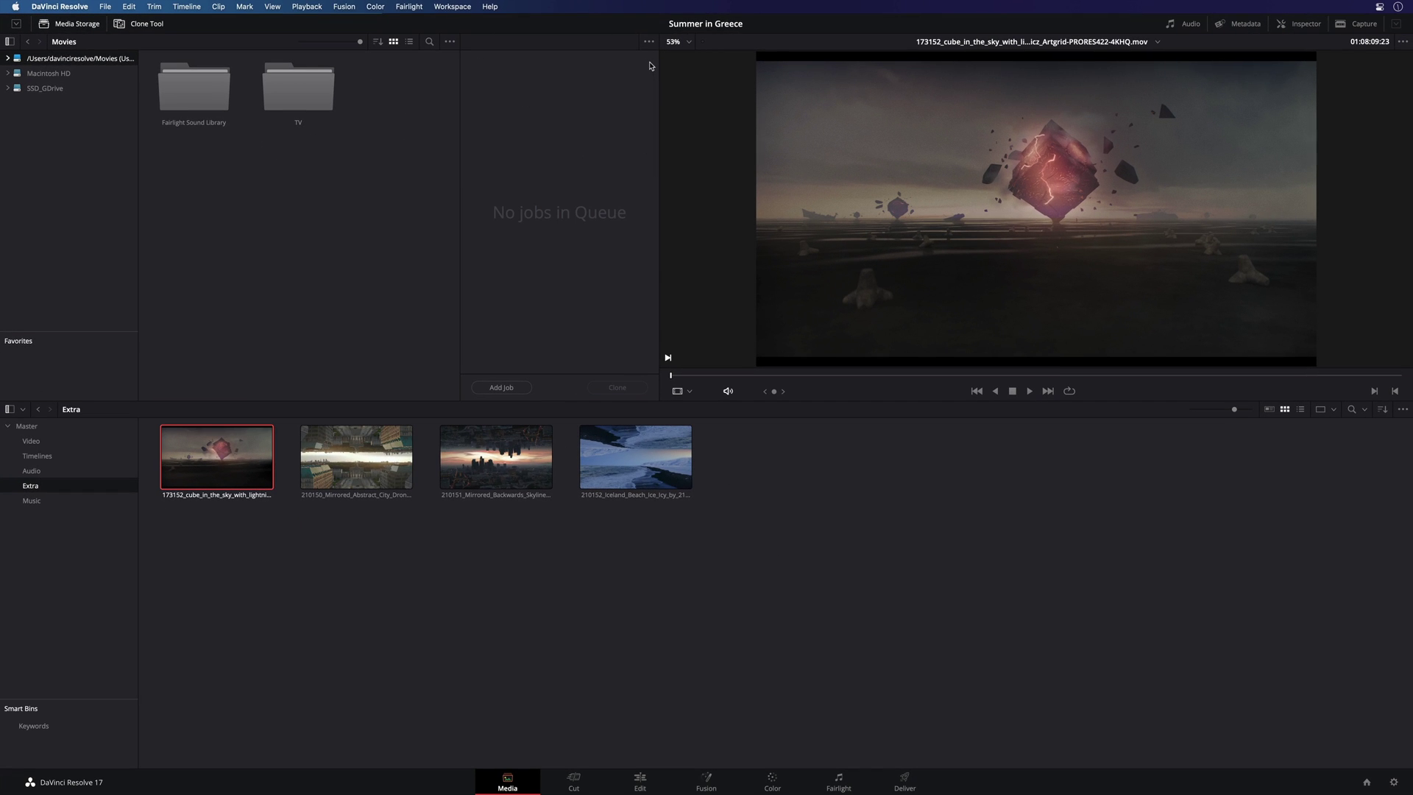
# Open the Greece folder and load clip 197668 with its audio meters and metadata
pyautogui.click(120, 23)
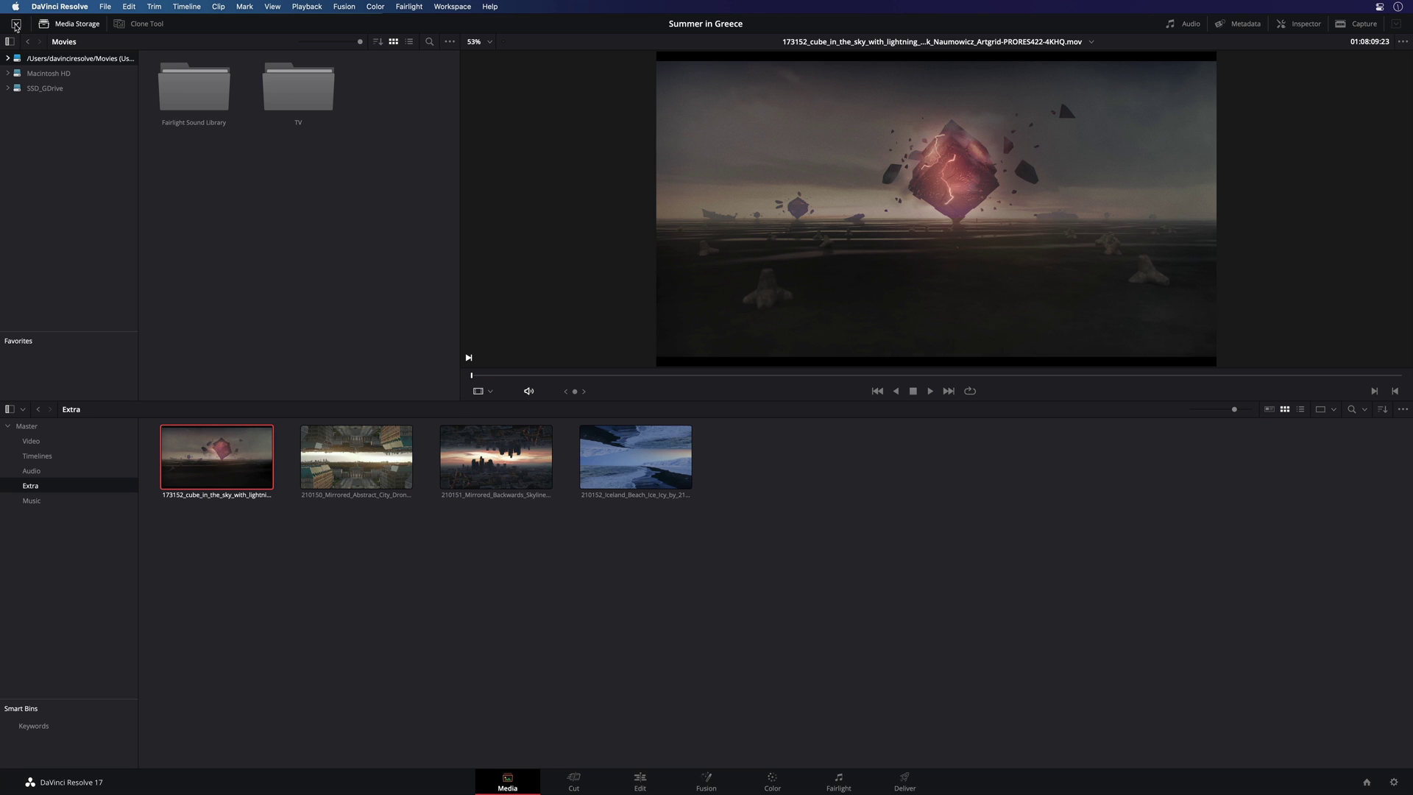
pyautogui.click(16, 24)
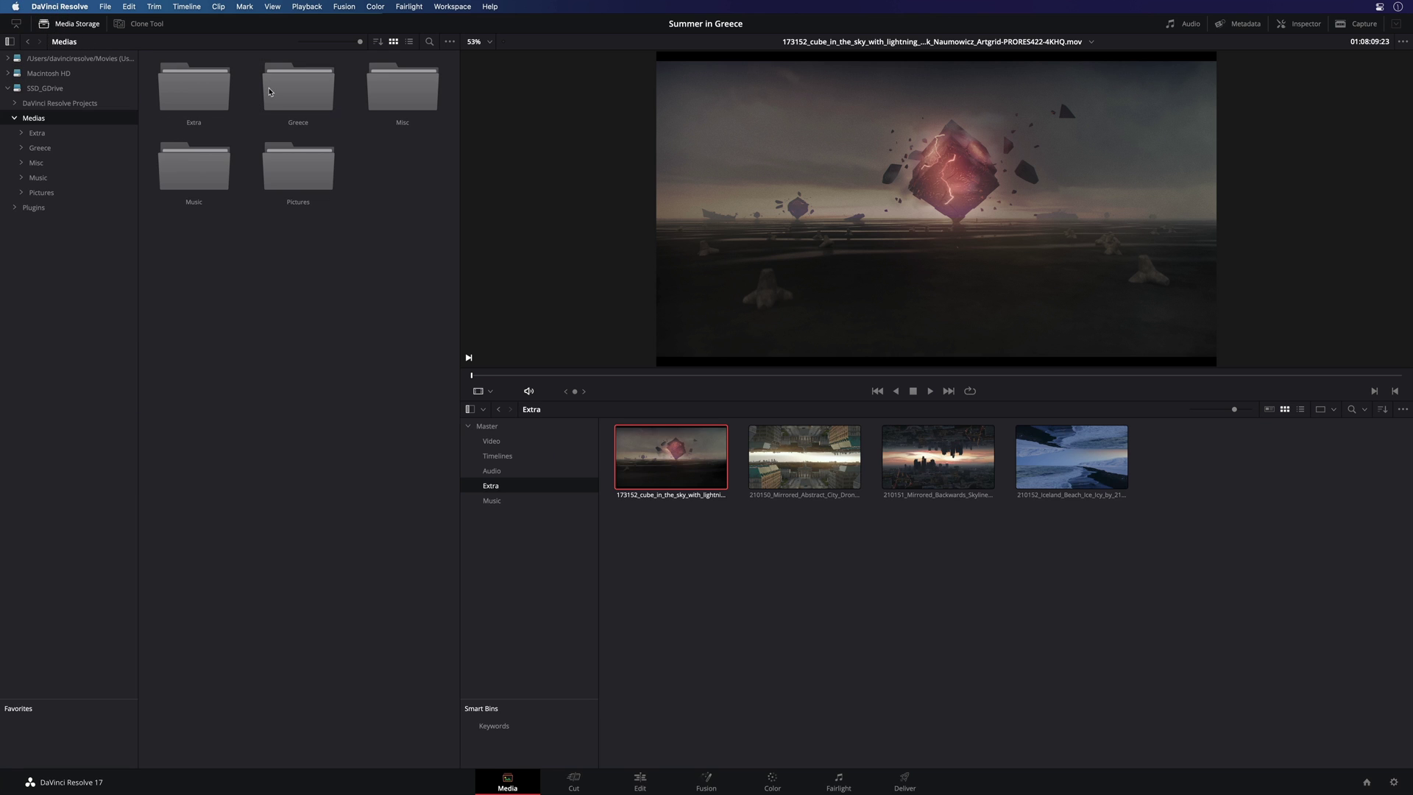
pyautogui.doubleClick(269, 92)
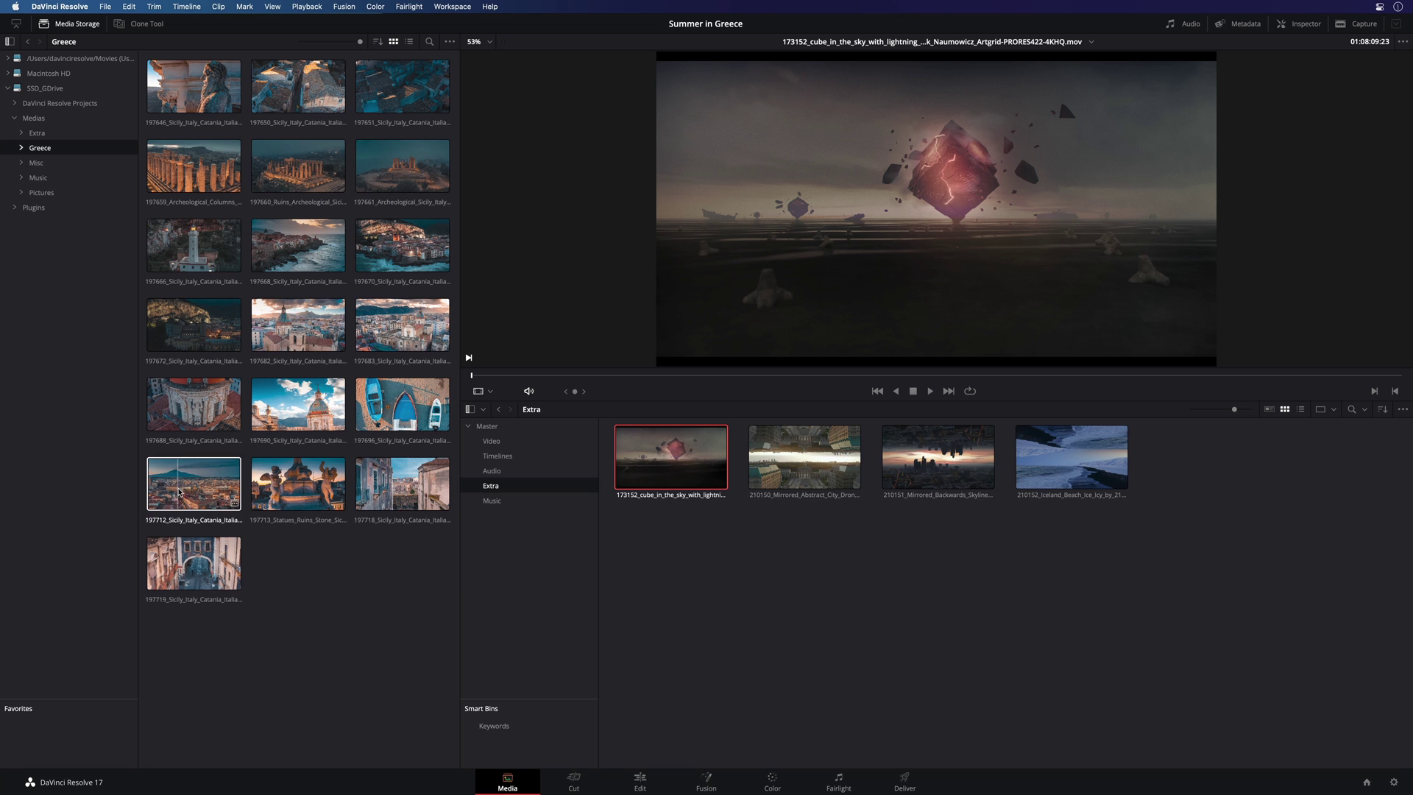
pyautogui.click(16, 28)
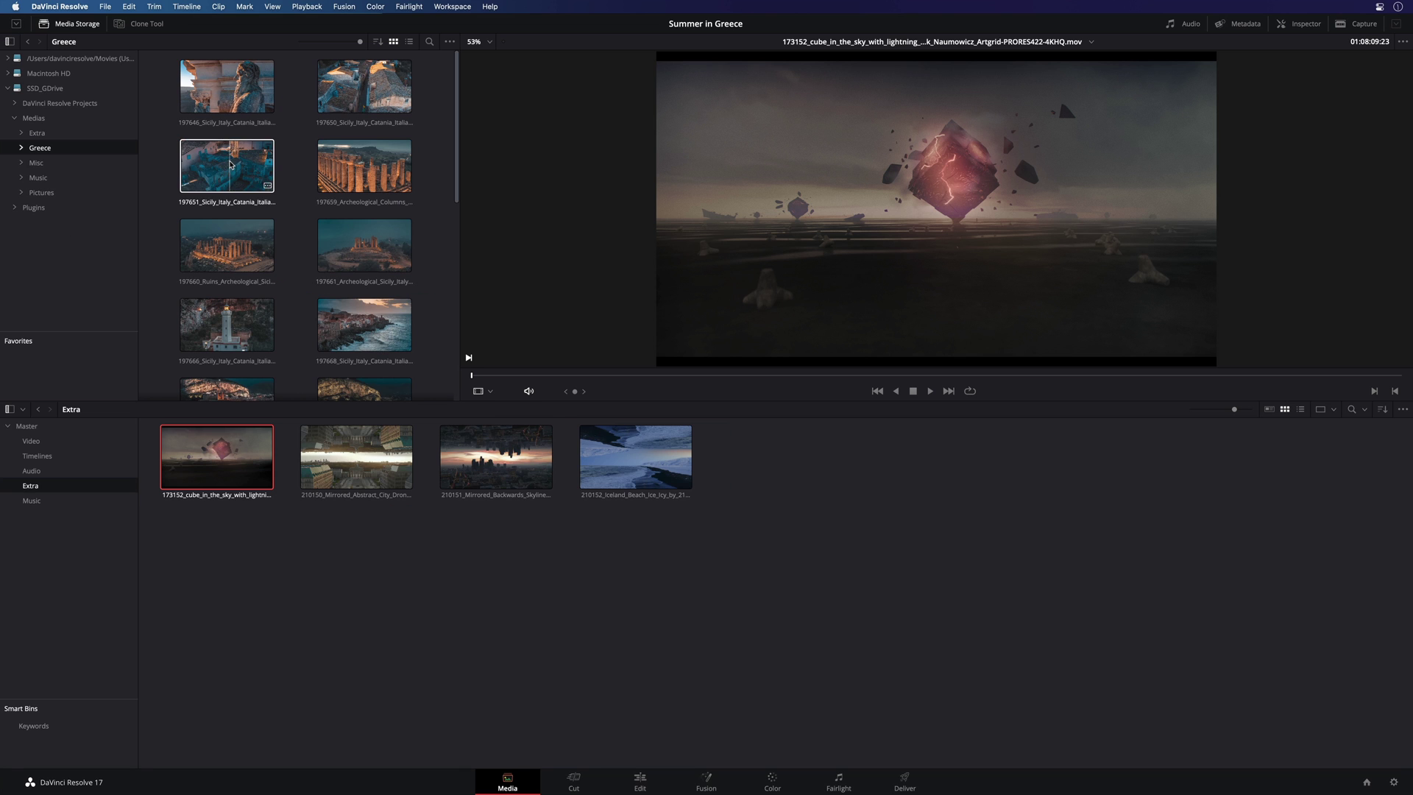
pyautogui.click(351, 329)
pyautogui.click(1183, 23)
pyautogui.click(1237, 24)
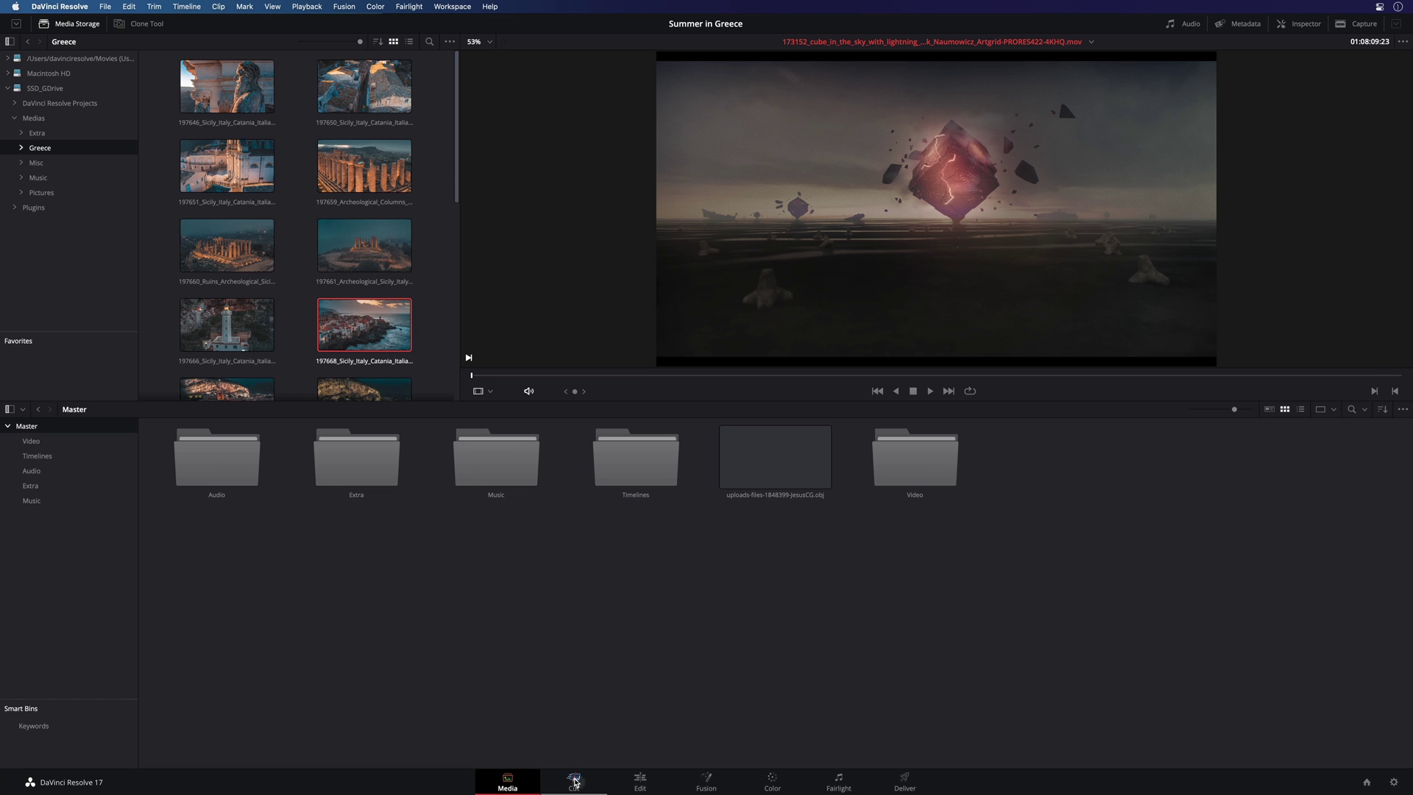
# On the Cut page, open the Video bin and cycle list, filmstrip, metadata views back to thumbnails
pyautogui.click(574, 781)
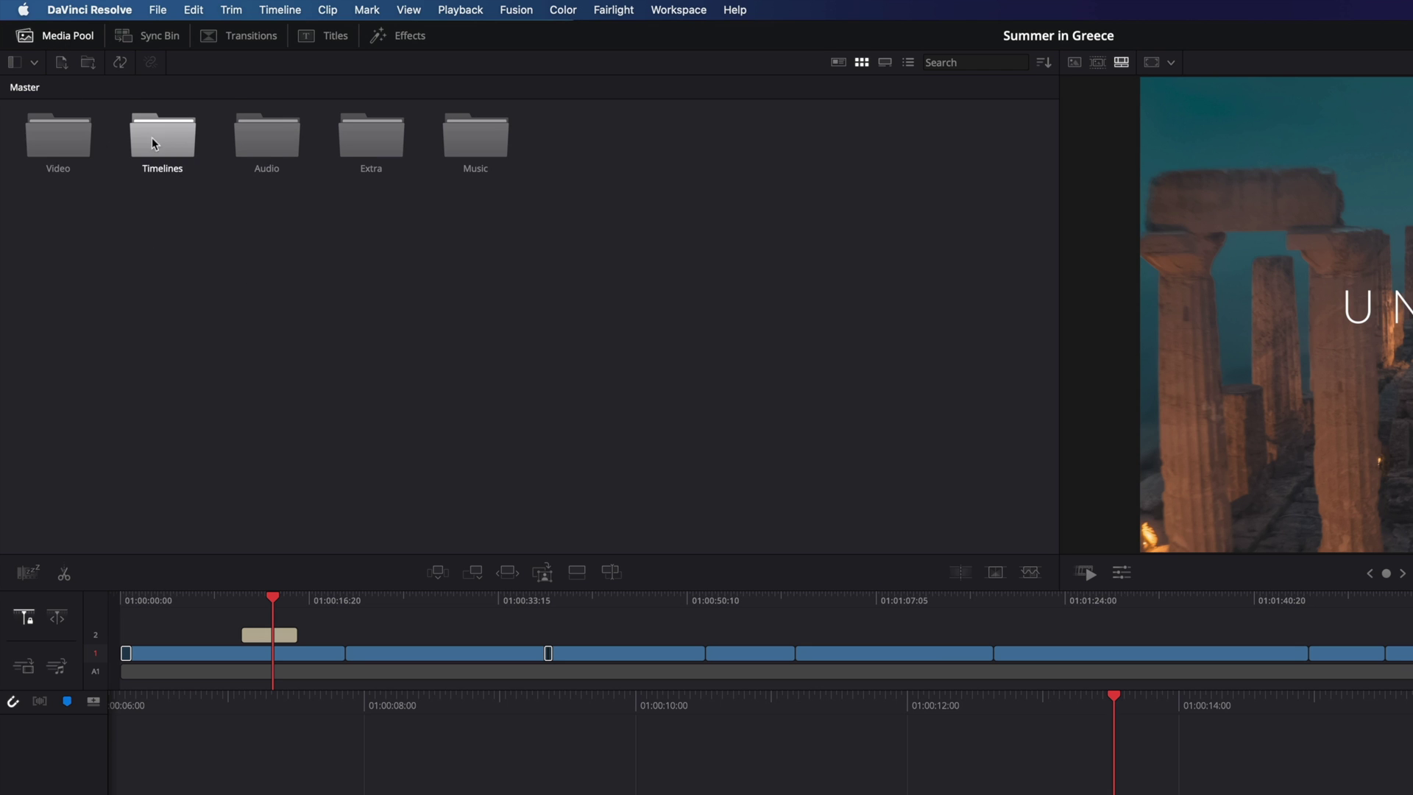
pyautogui.doubleClick(61, 146)
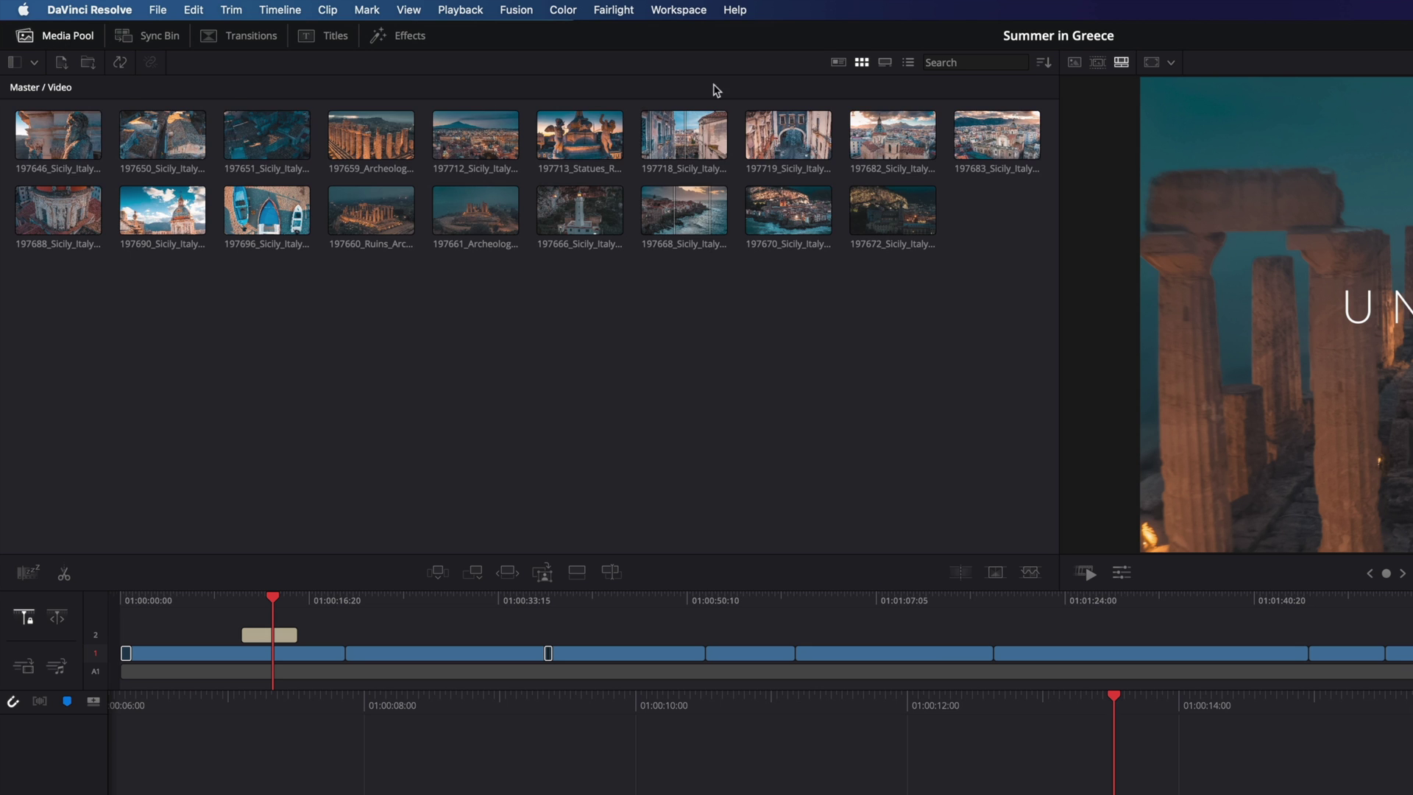
pyautogui.click(909, 65)
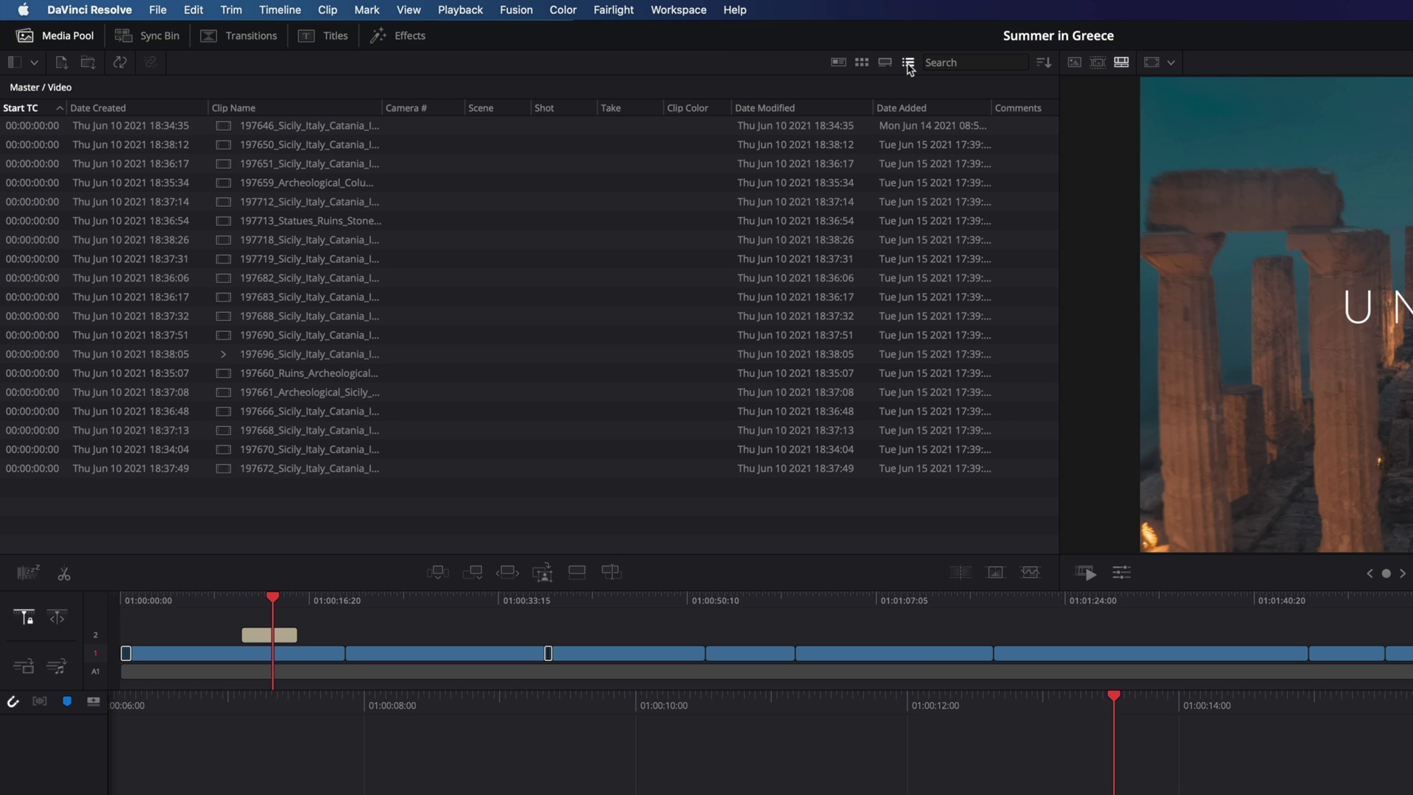
pyautogui.click(887, 64)
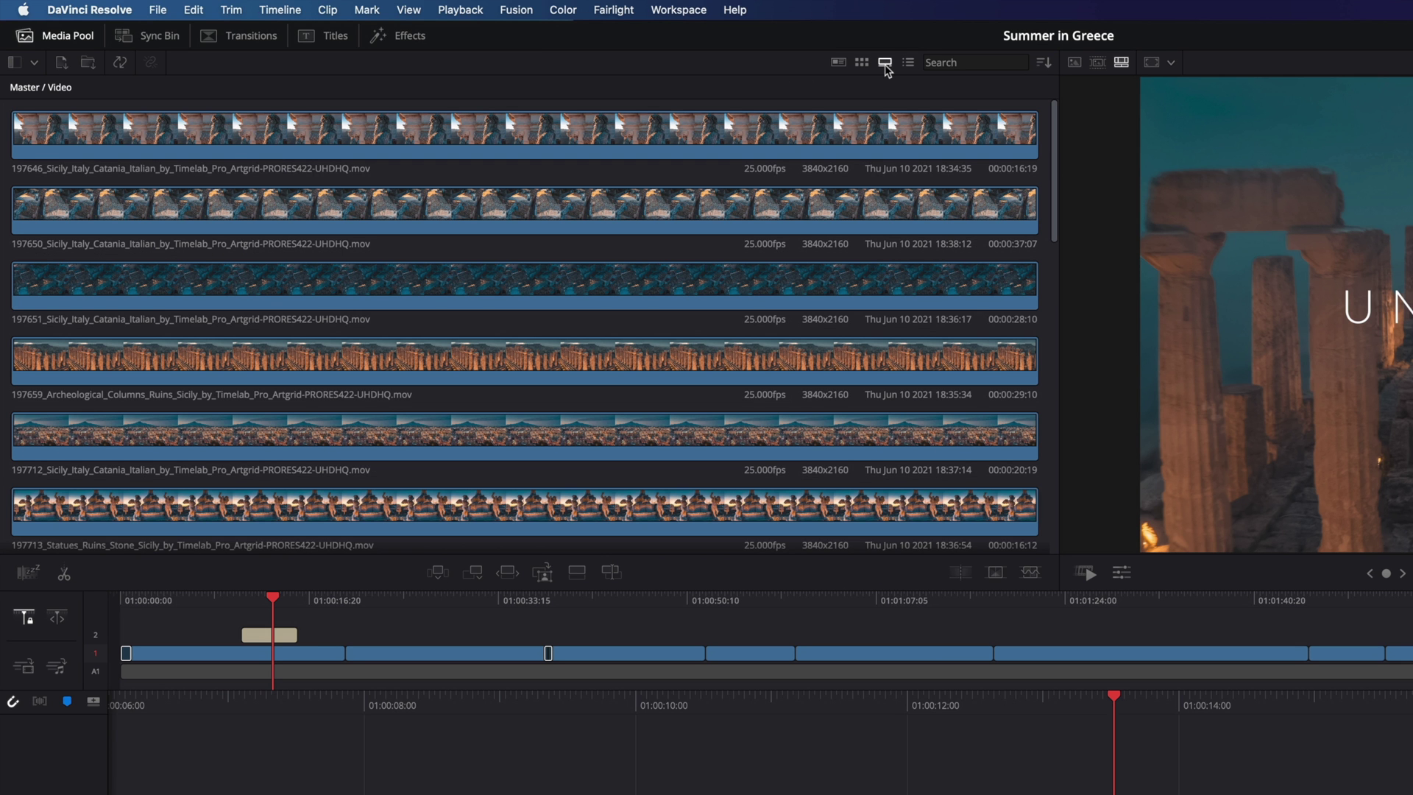
pyautogui.click(839, 64)
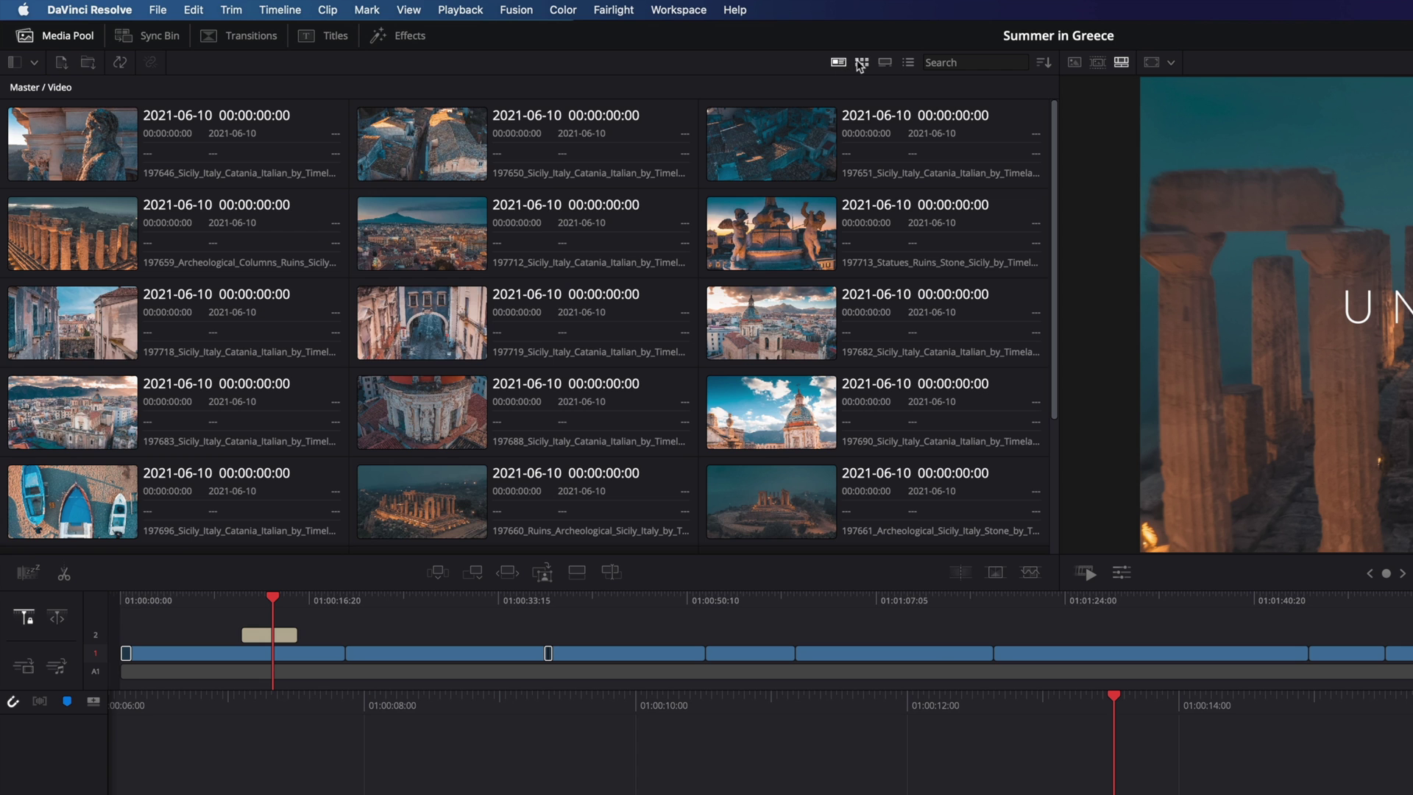
pyautogui.click(862, 63)
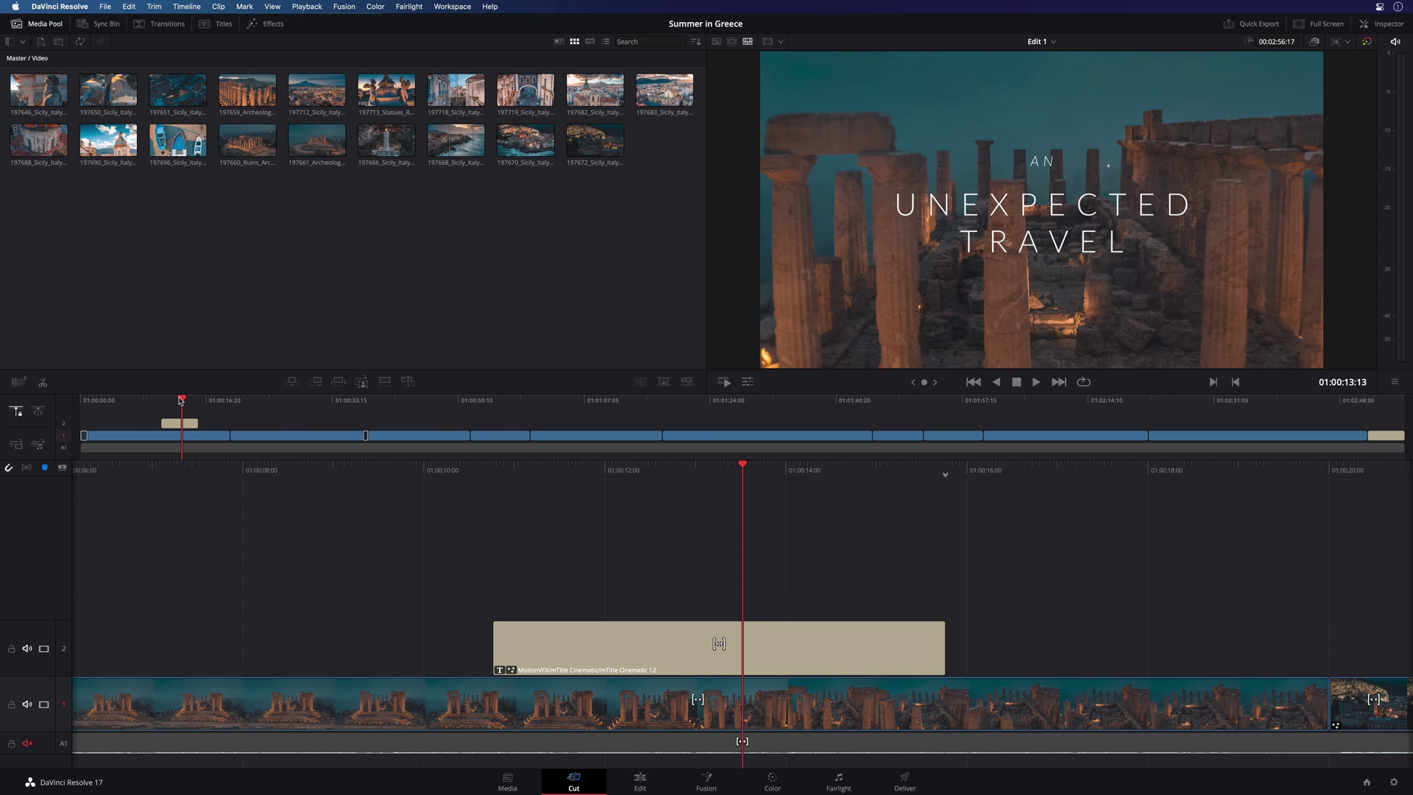
# Scrub the edit, jump to its end, then back to the 'An Unexpected Travel' title
pyautogui.moveTo(180, 401); pyautogui.dragTo(92, 410)
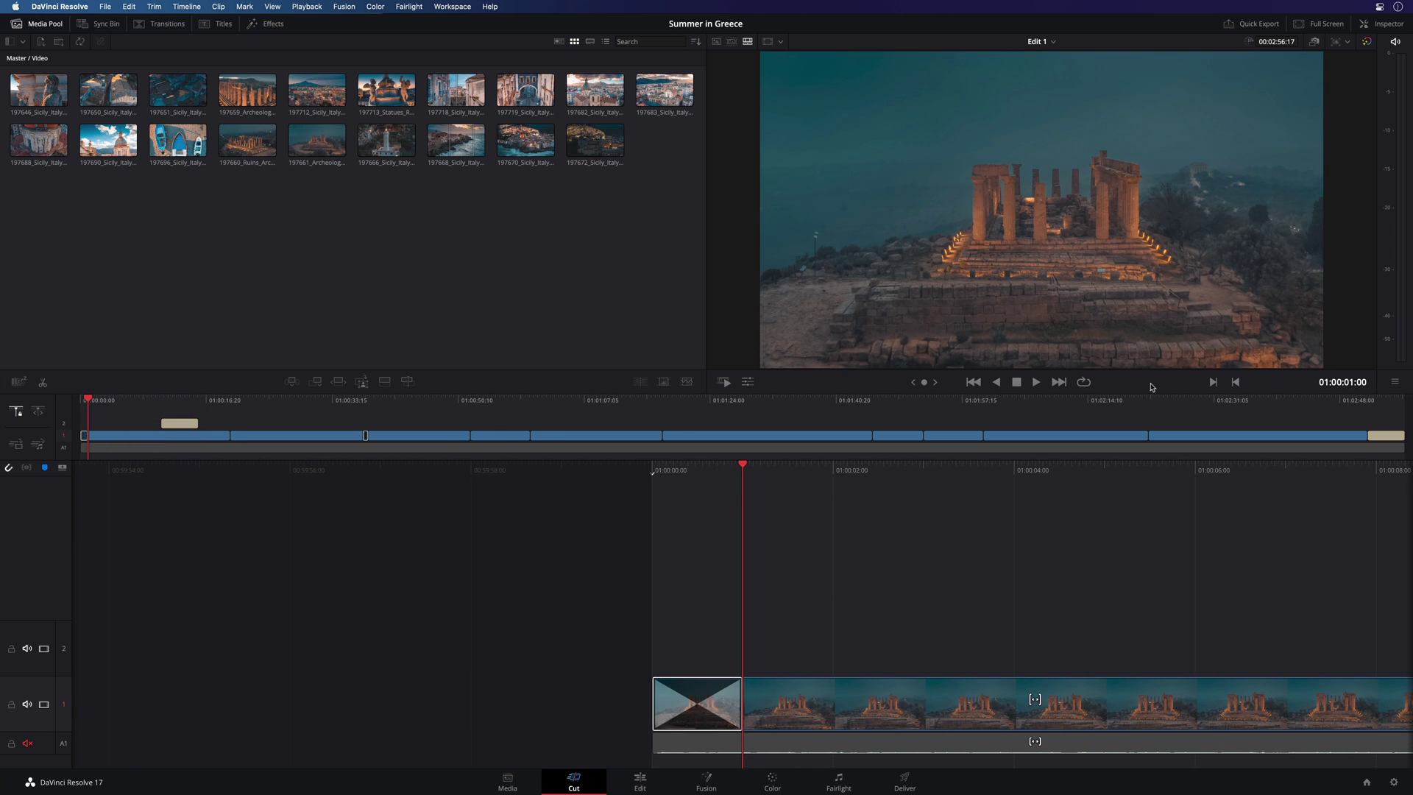
pyautogui.click(1389, 402)
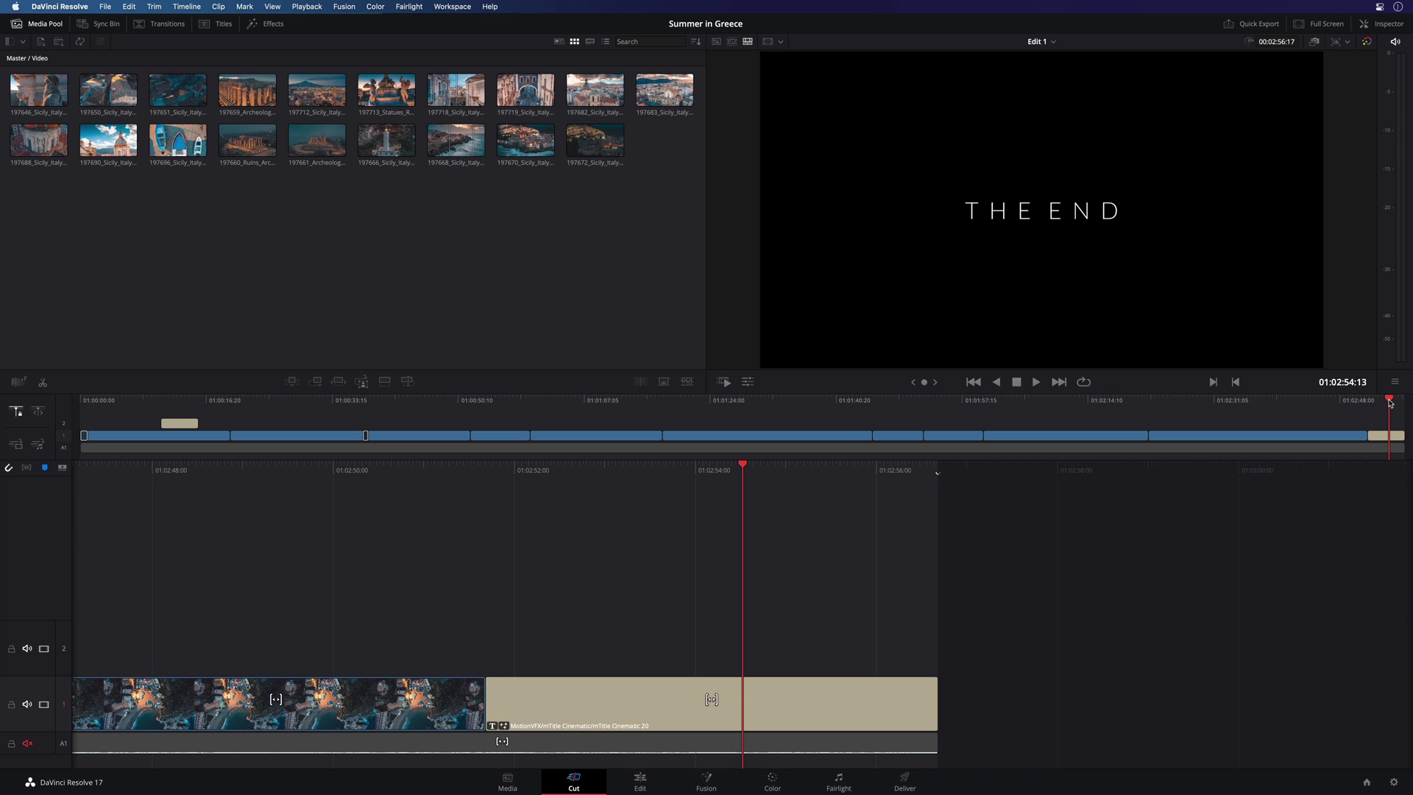
pyautogui.click(176, 404)
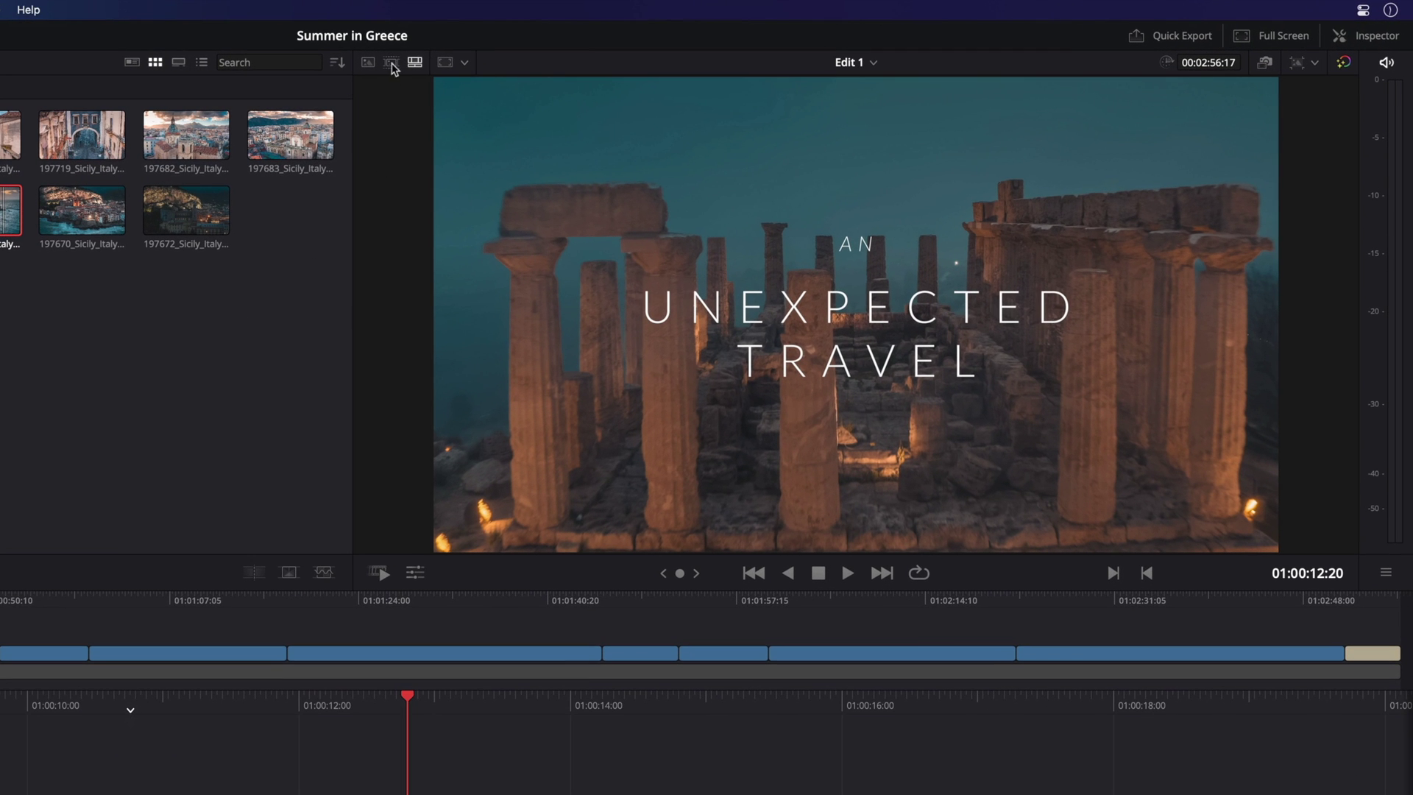
pyautogui.click(392, 64)
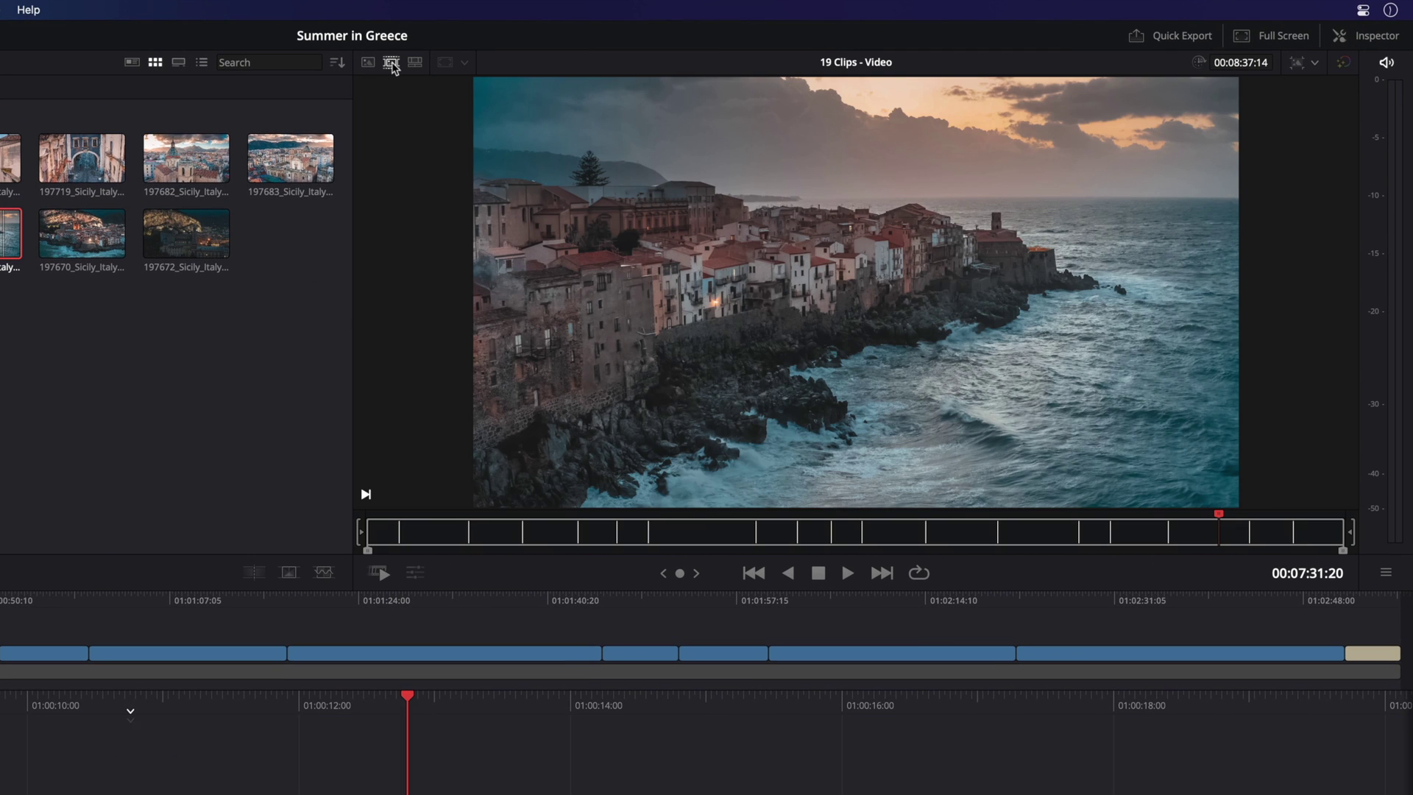
pyautogui.moveTo(368, 519); pyautogui.dragTo(850, 501)
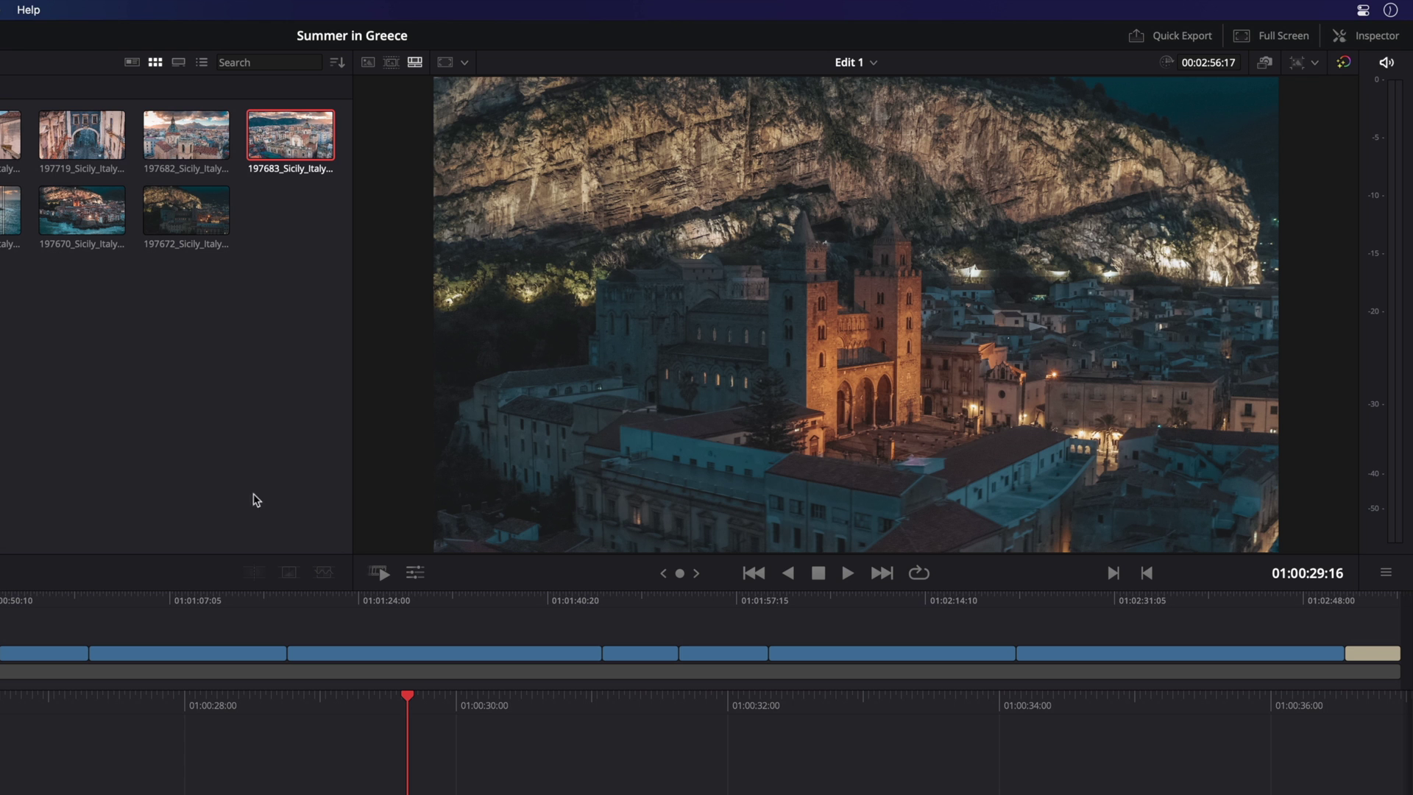
# Zoom the cathedral clip to 1.2 and shift it sideways with the transform tools
pyautogui.click(415, 572)
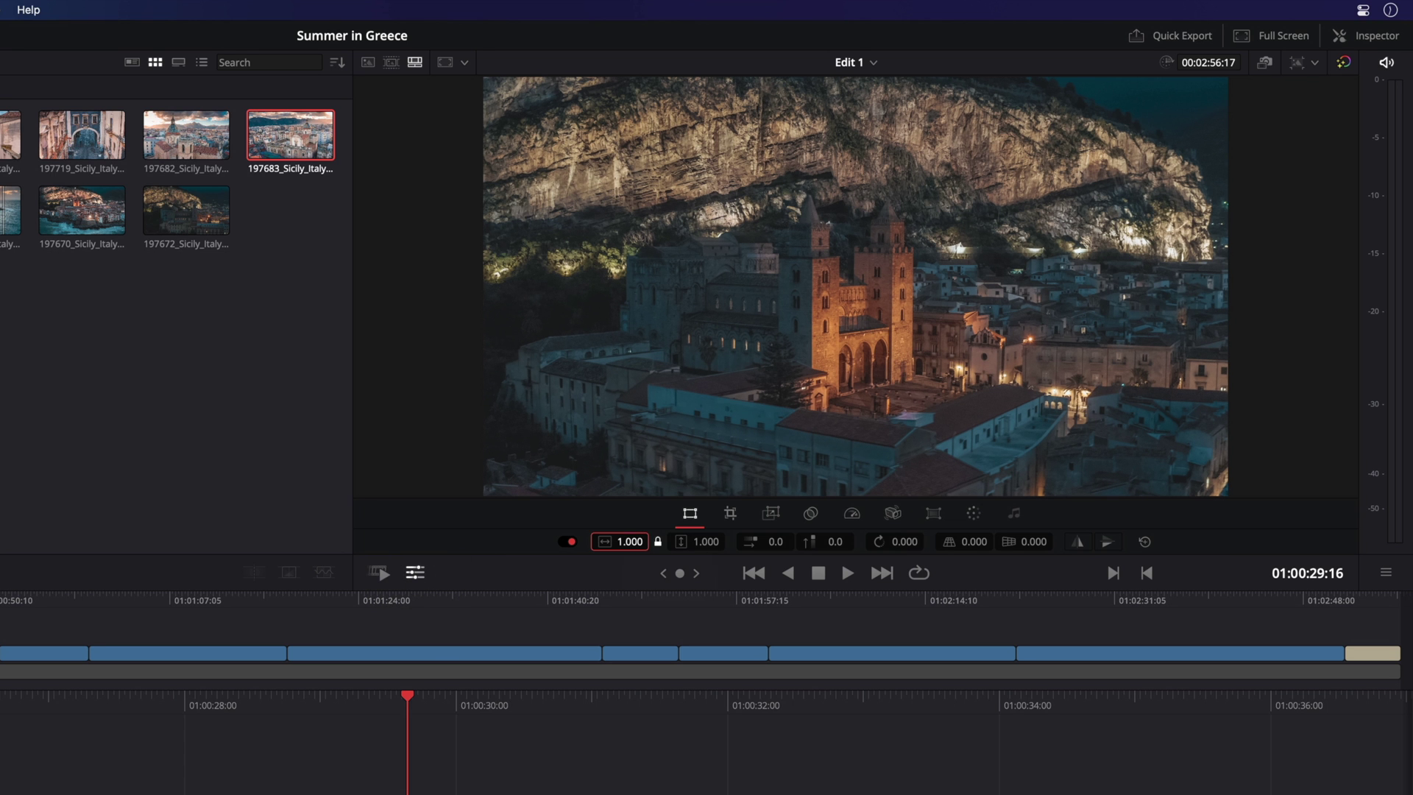
pyautogui.moveTo(624, 541); pyautogui.dragTo(647, 541)
pyautogui.moveTo(773, 542); pyautogui.dragTo(828, 542)
# Browse the crop, dynamic zoom, composite, speed, stabilize and auto color tools, then the resolution menu
pyautogui.click(730, 513)
pyautogui.click(771, 513)
pyautogui.click(811, 513)
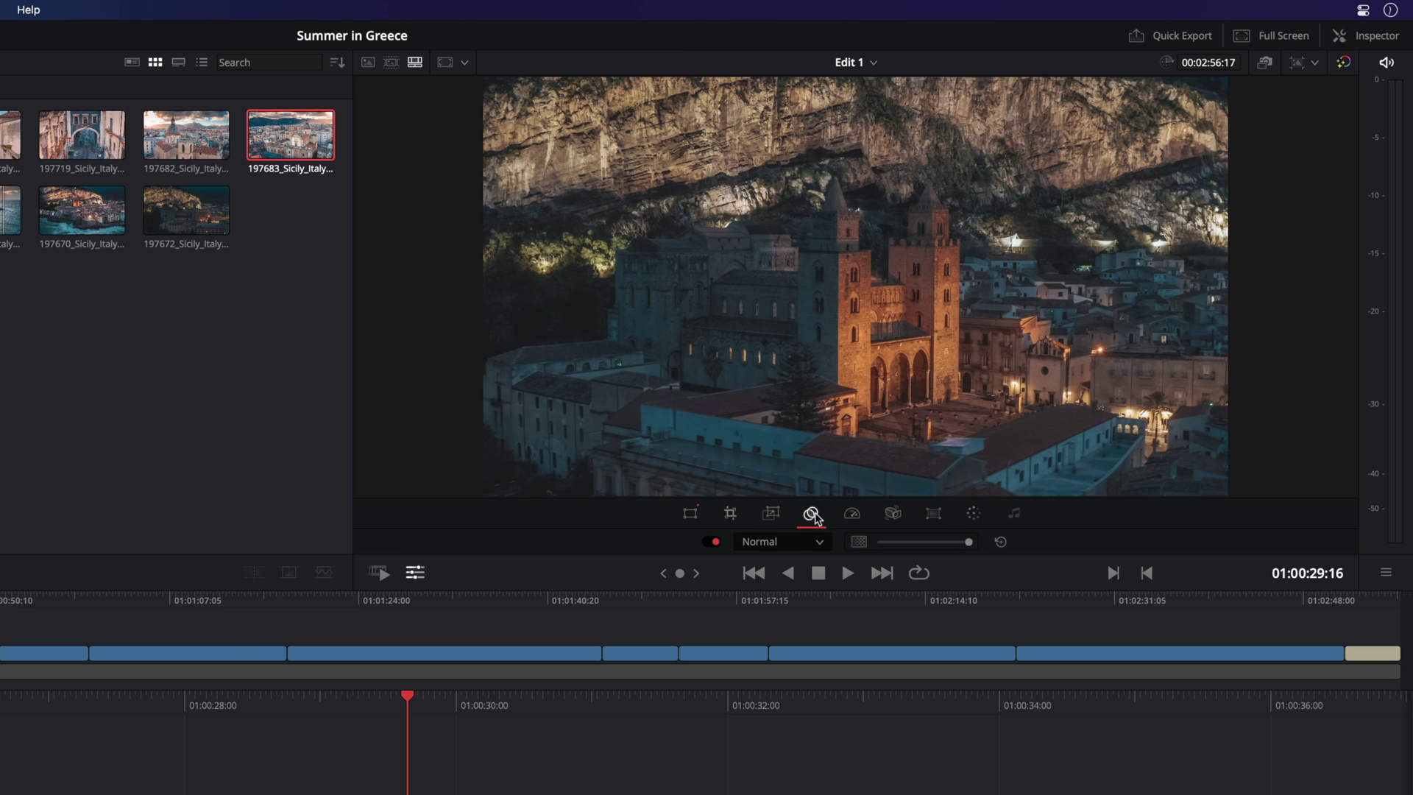
pyautogui.click(852, 514)
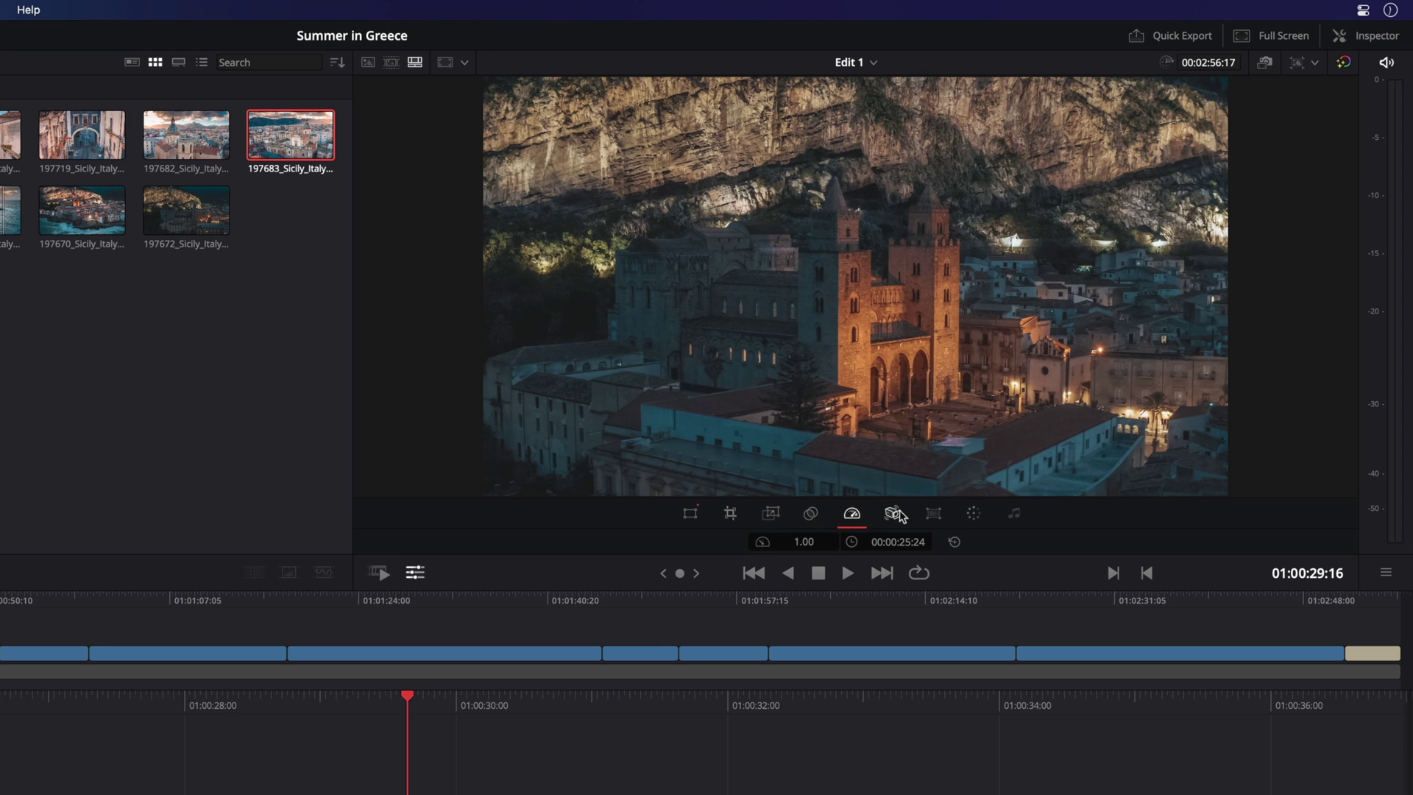
pyautogui.click(936, 516)
pyautogui.click(974, 513)
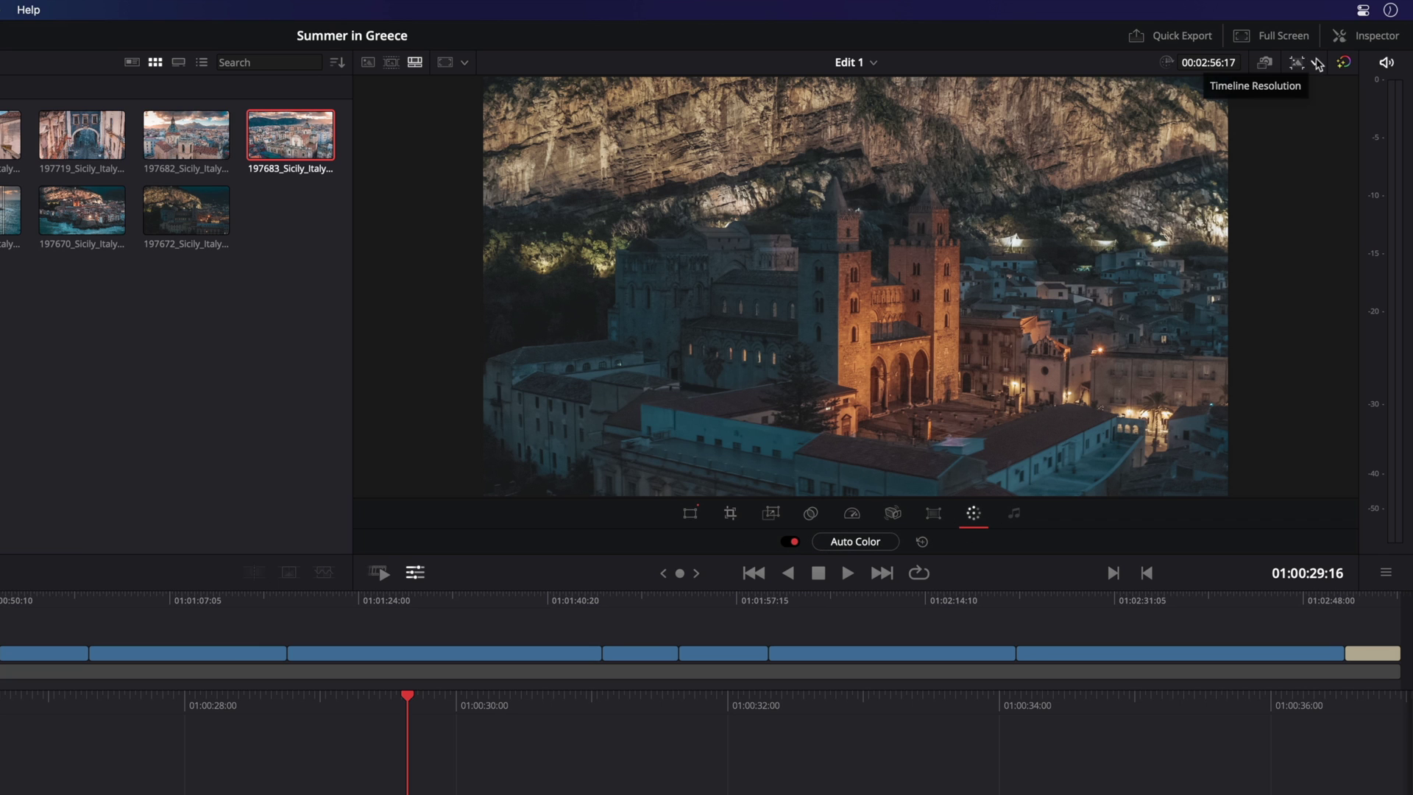
pyautogui.click(1316, 63)
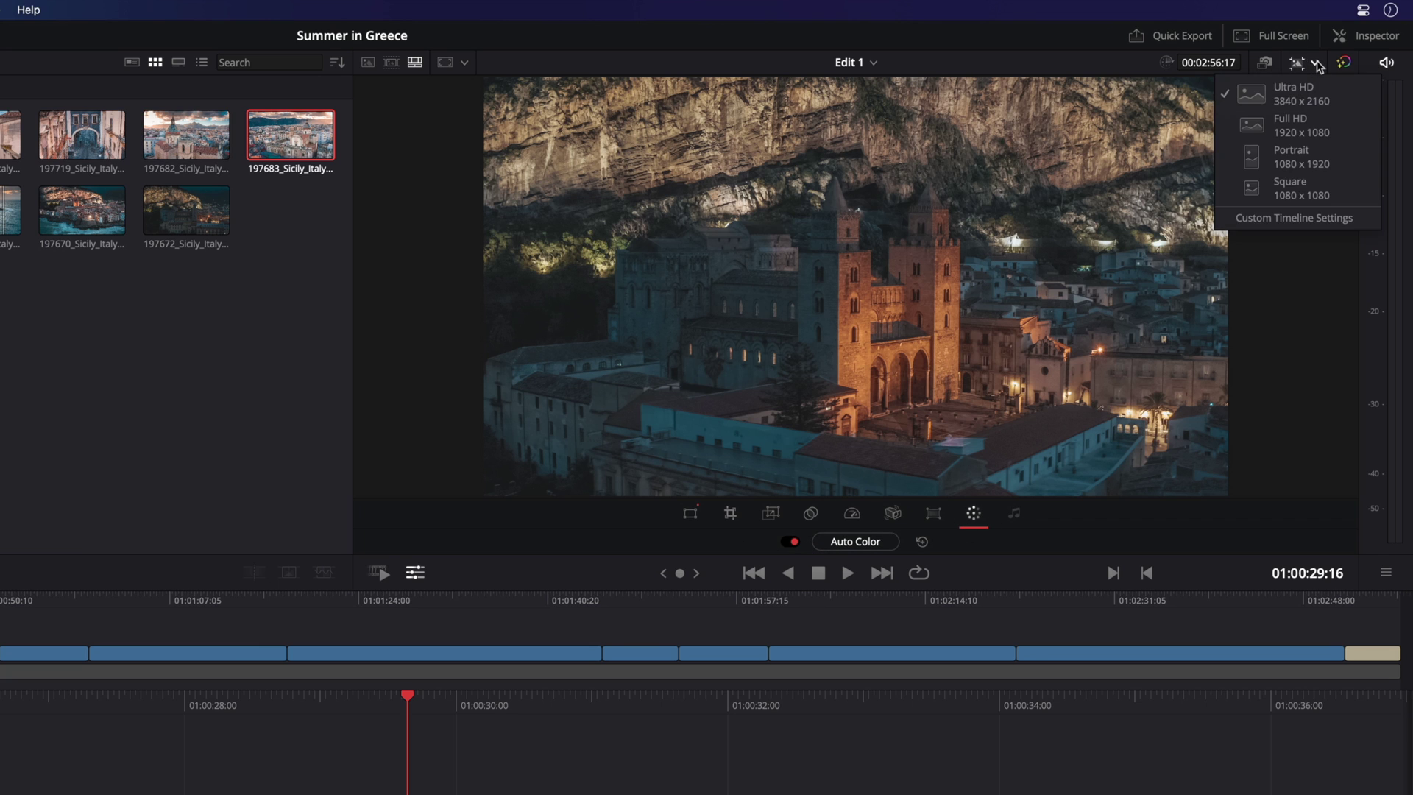
# Set the timeline to Portrait 1080x1920 and zoom the cathedral clip to fill the frame
pyautogui.click(1303, 165)
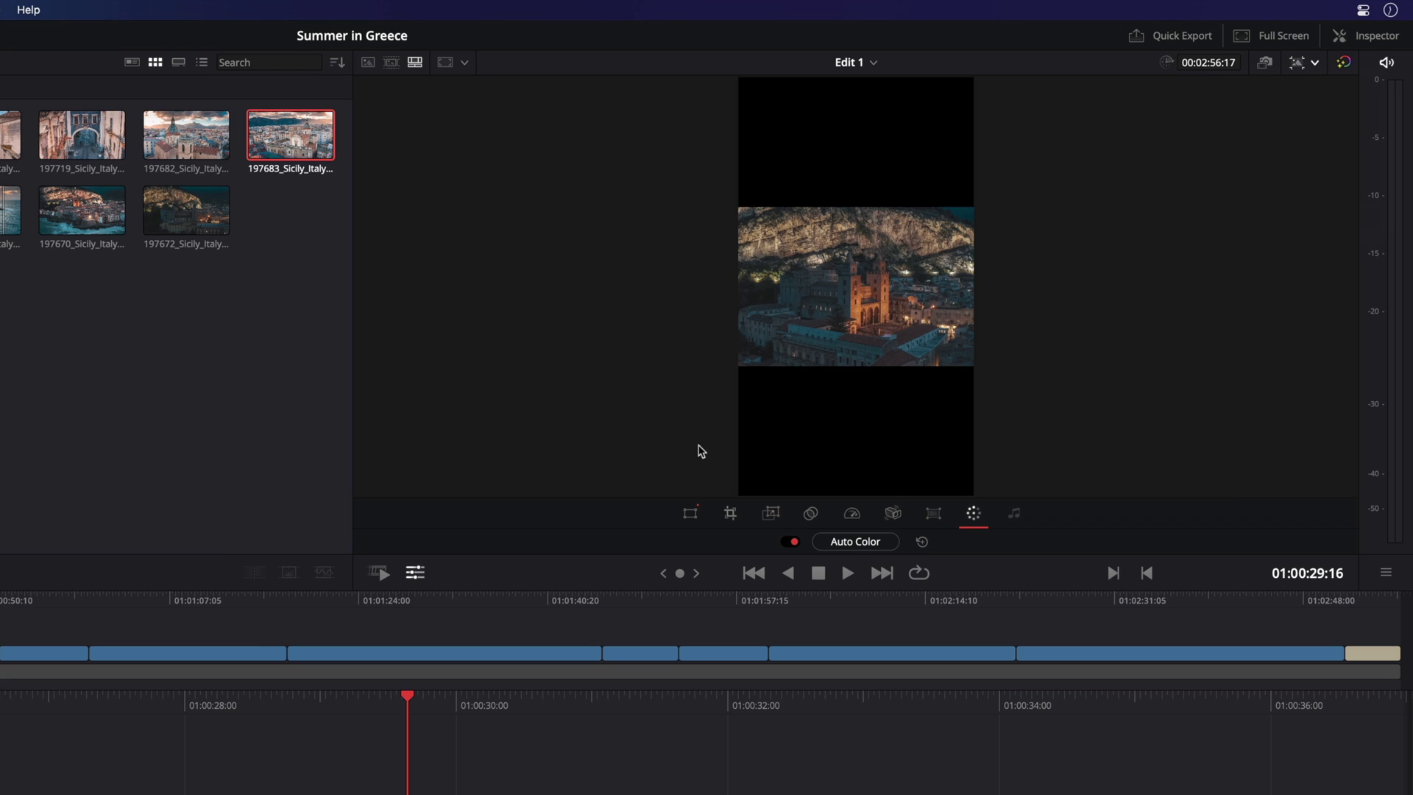
pyautogui.click(690, 514)
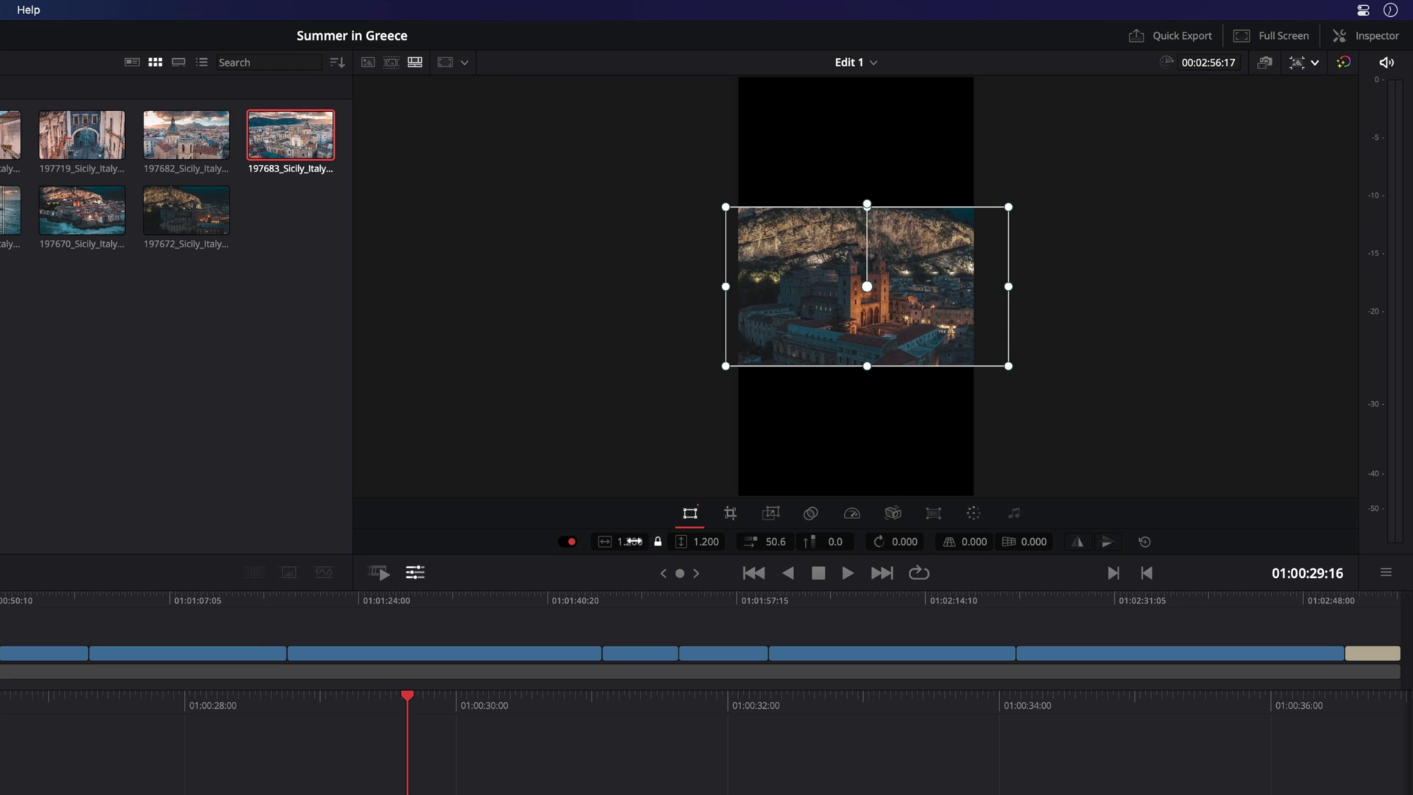
pyautogui.moveTo(619, 541); pyautogui.dragTo(751, 542)
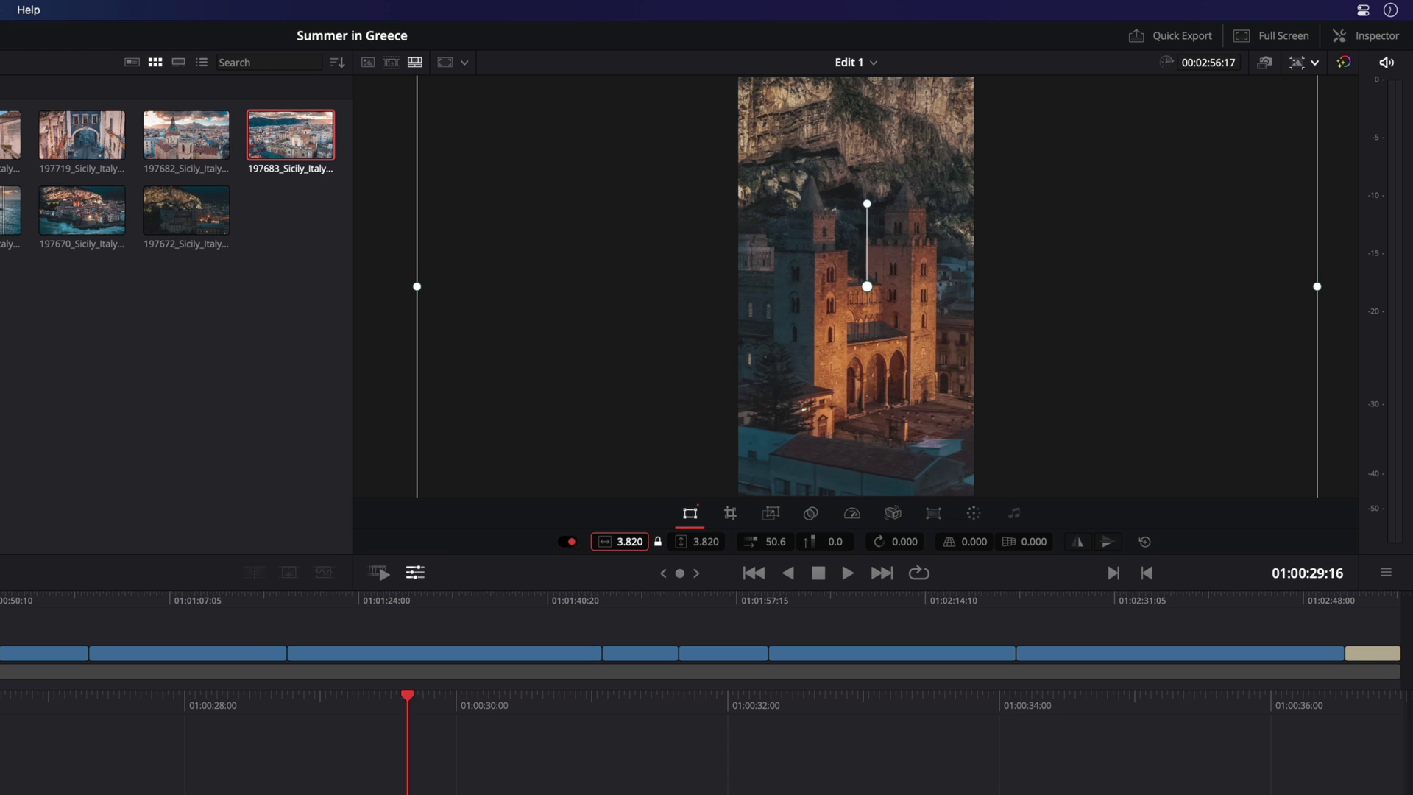
# Play to the title ruins shot, zoom it to 4.17, then reduce it to 2.13
pyautogui.press('space')
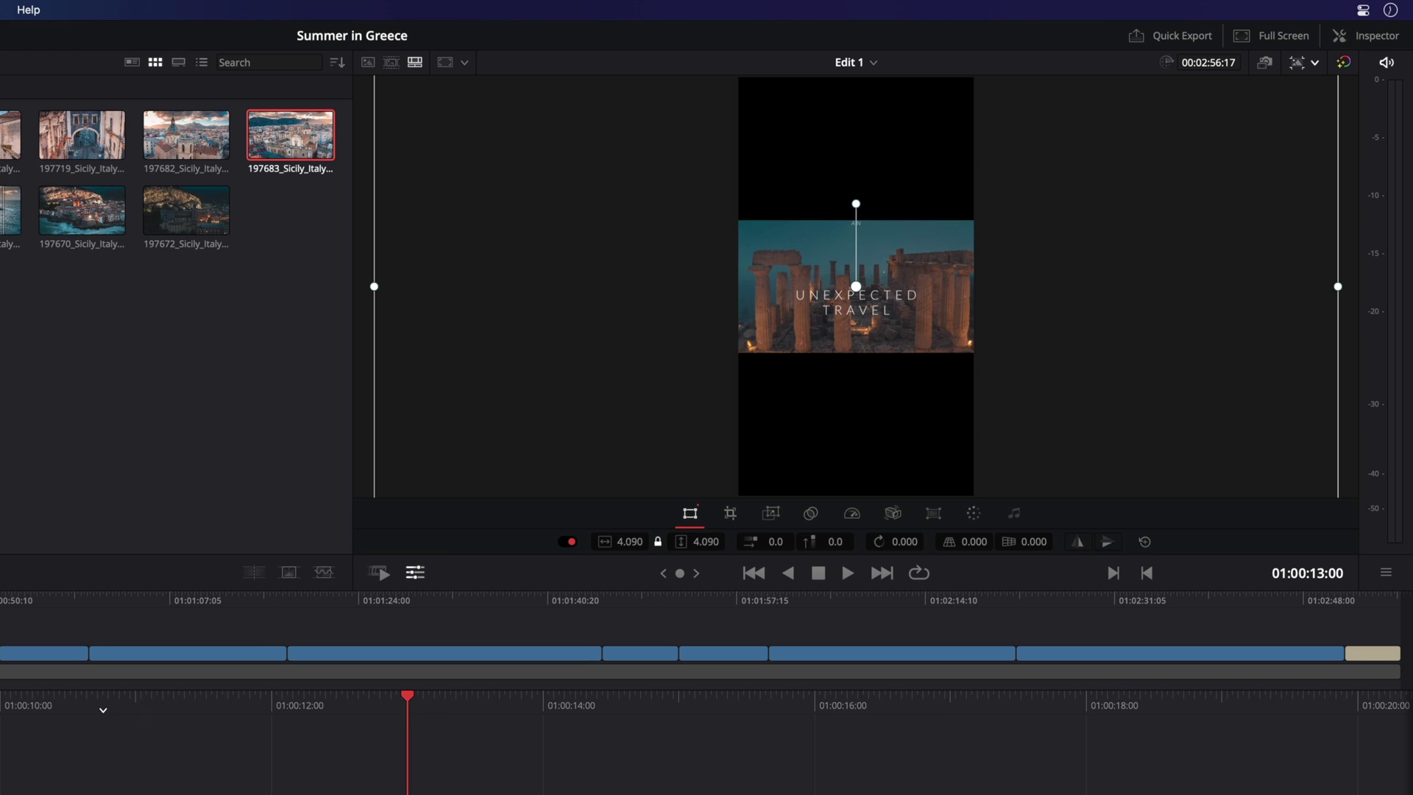
pyautogui.write('4.17')
pyautogui.press('Return')
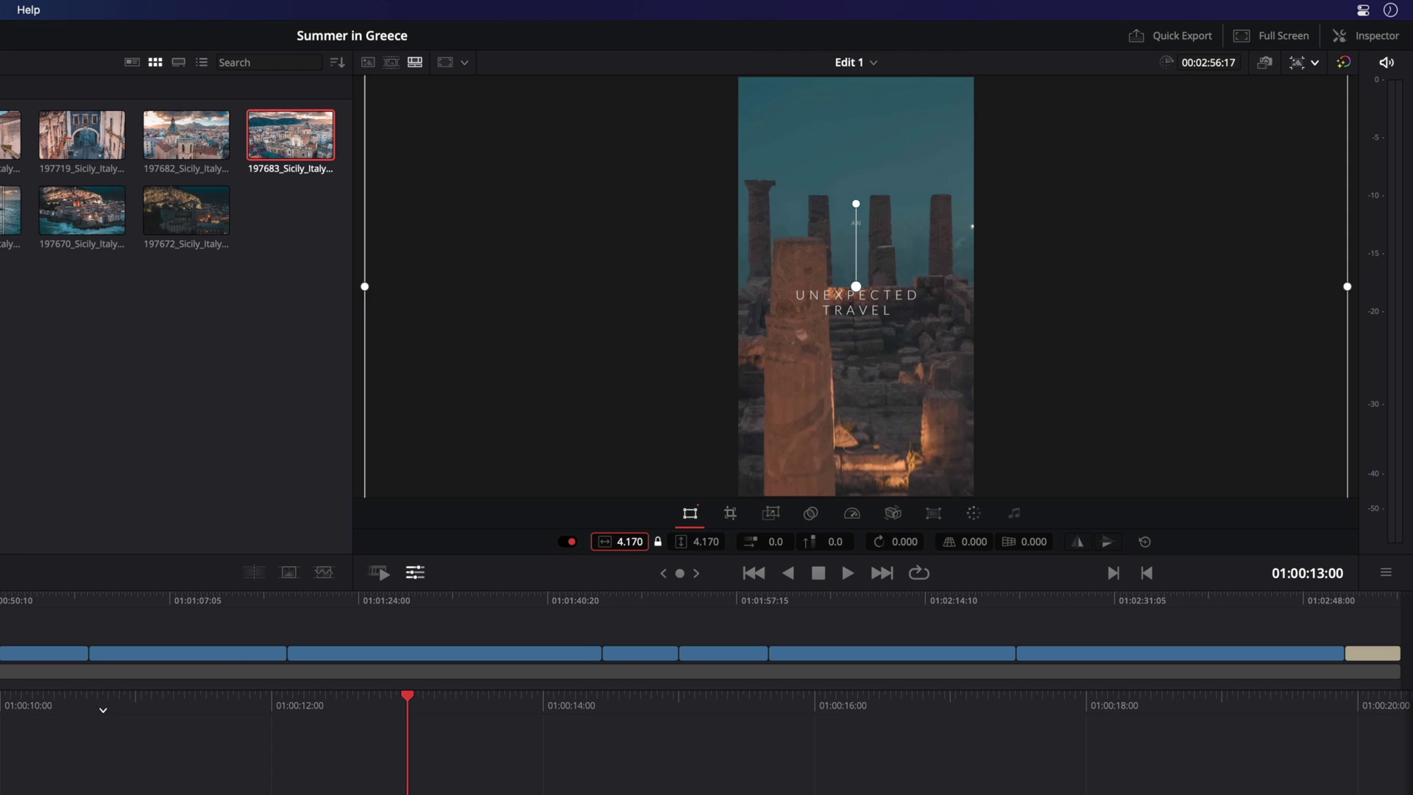
pyautogui.moveTo(600, 542)
pyautogui.mouseDown()
pyautogui.moveTo(560, 542)
pyautogui.moveTo(585, 542)
pyautogui.mouseUp()
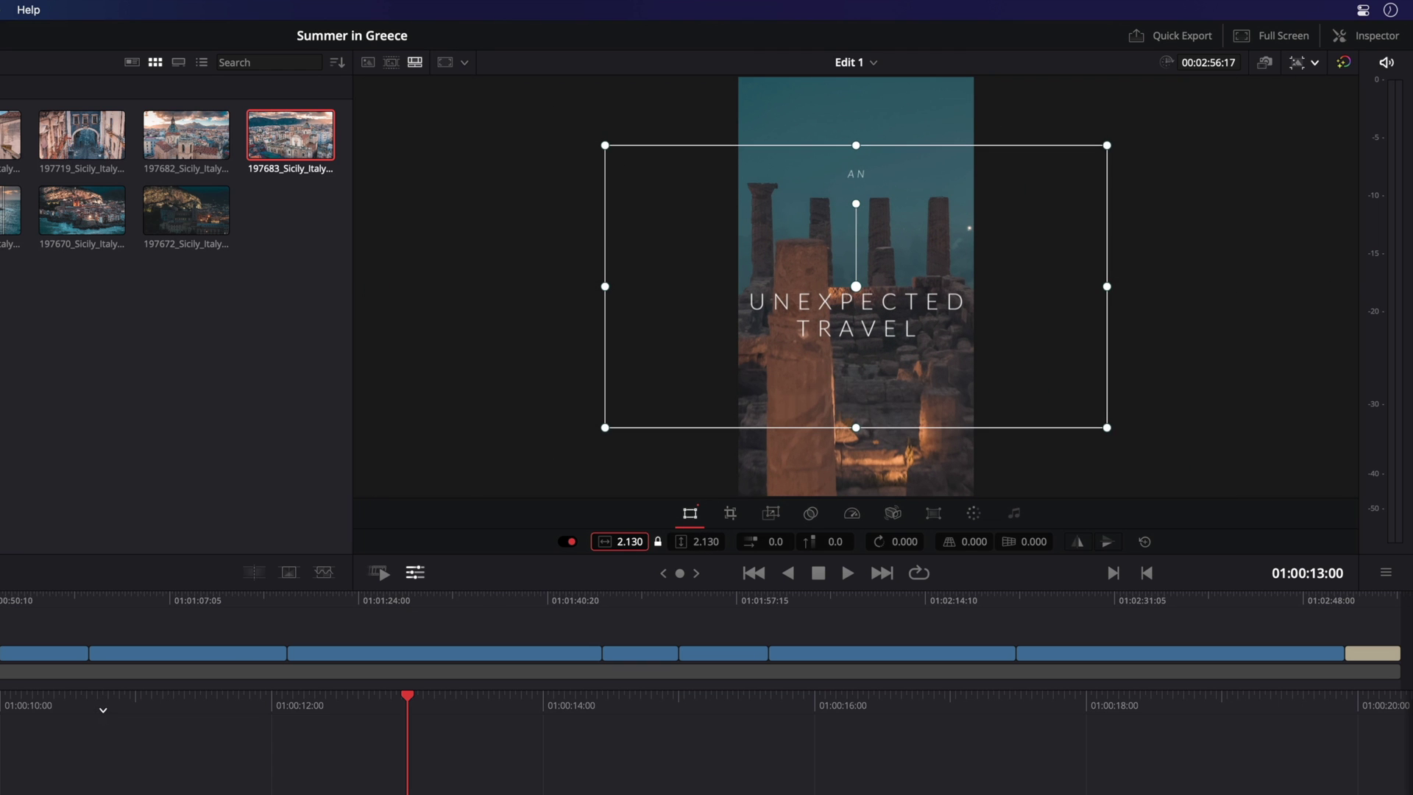
# Review the UNEXPECTED TRAVEL title's font weights in the Inspector, keeping Lato Light
pyautogui.click(1387, 42)
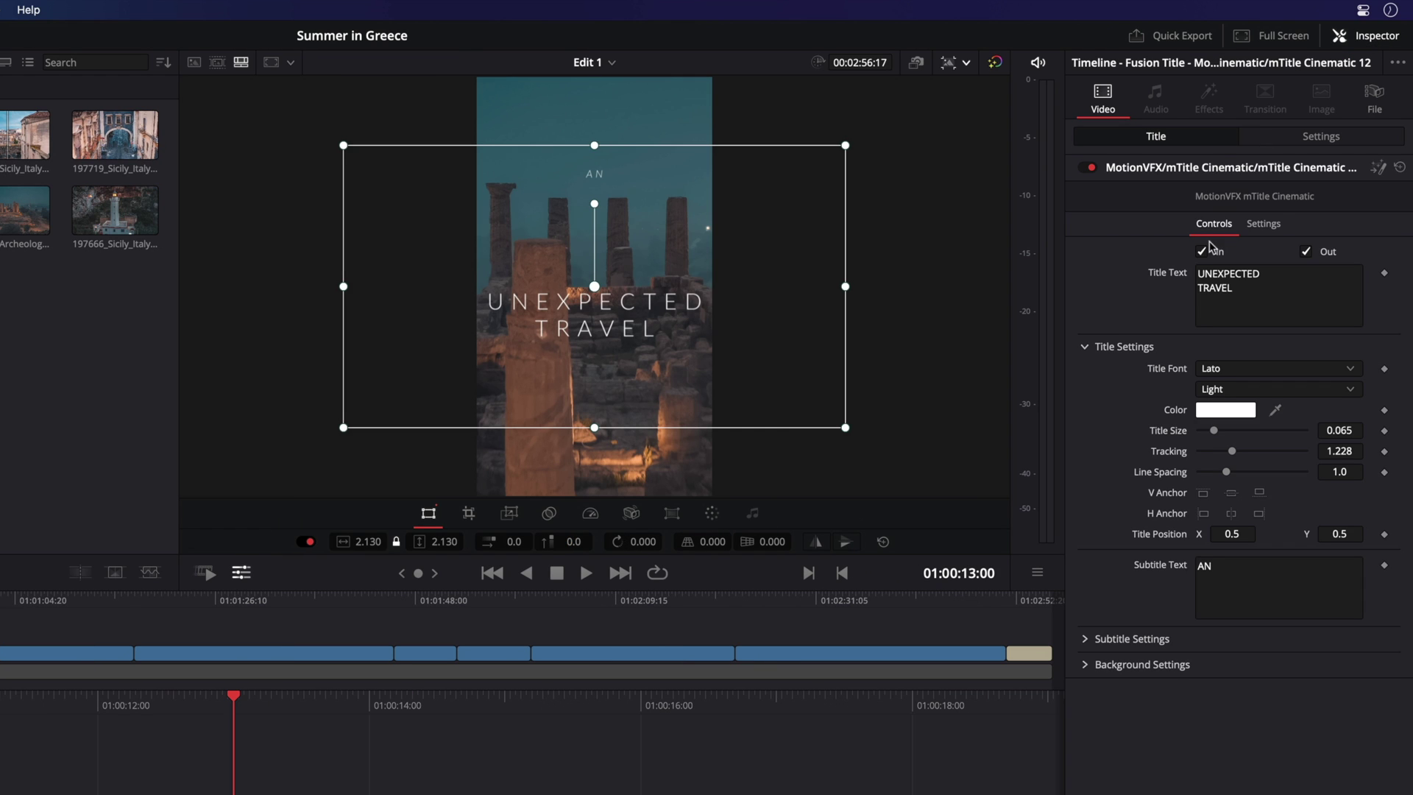
pyautogui.click(1233, 392)
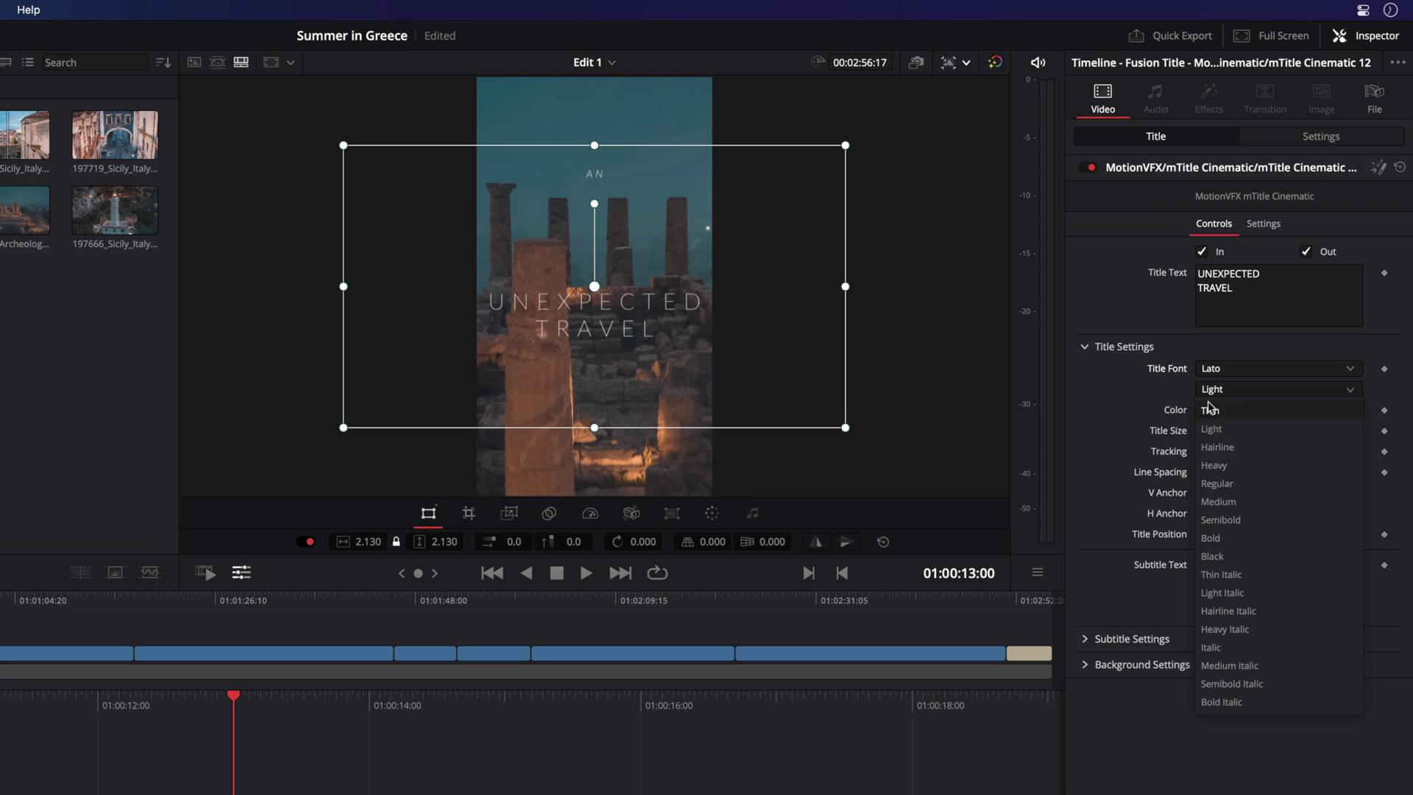
pyautogui.click(1213, 429)
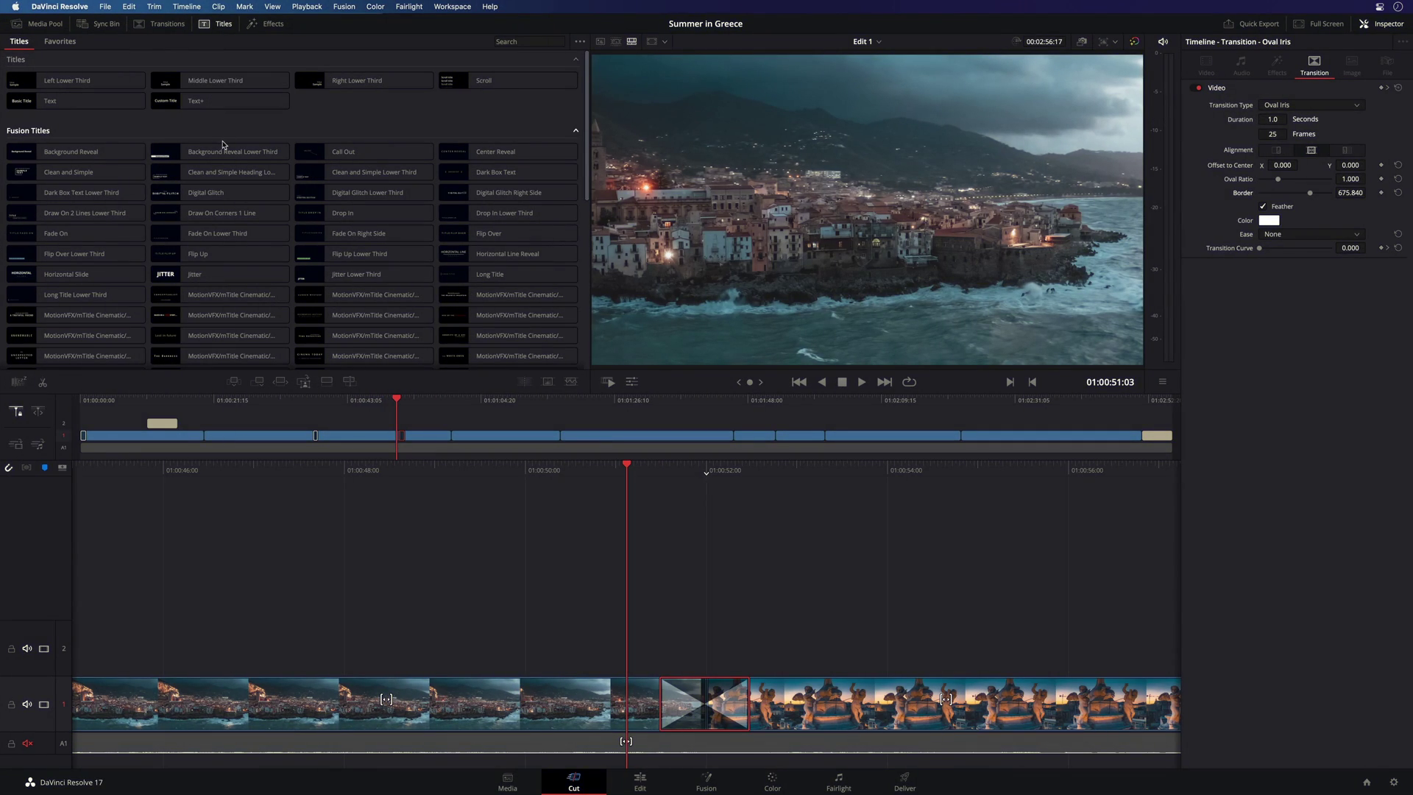
# Replace the Titles list with the Effects library of Resolve FX and close the transition Inspector
pyautogui.scroll(-5, 223, 144)
pyautogui.scroll(-4, 223, 144)
pyautogui.scroll(1, 223, 145)
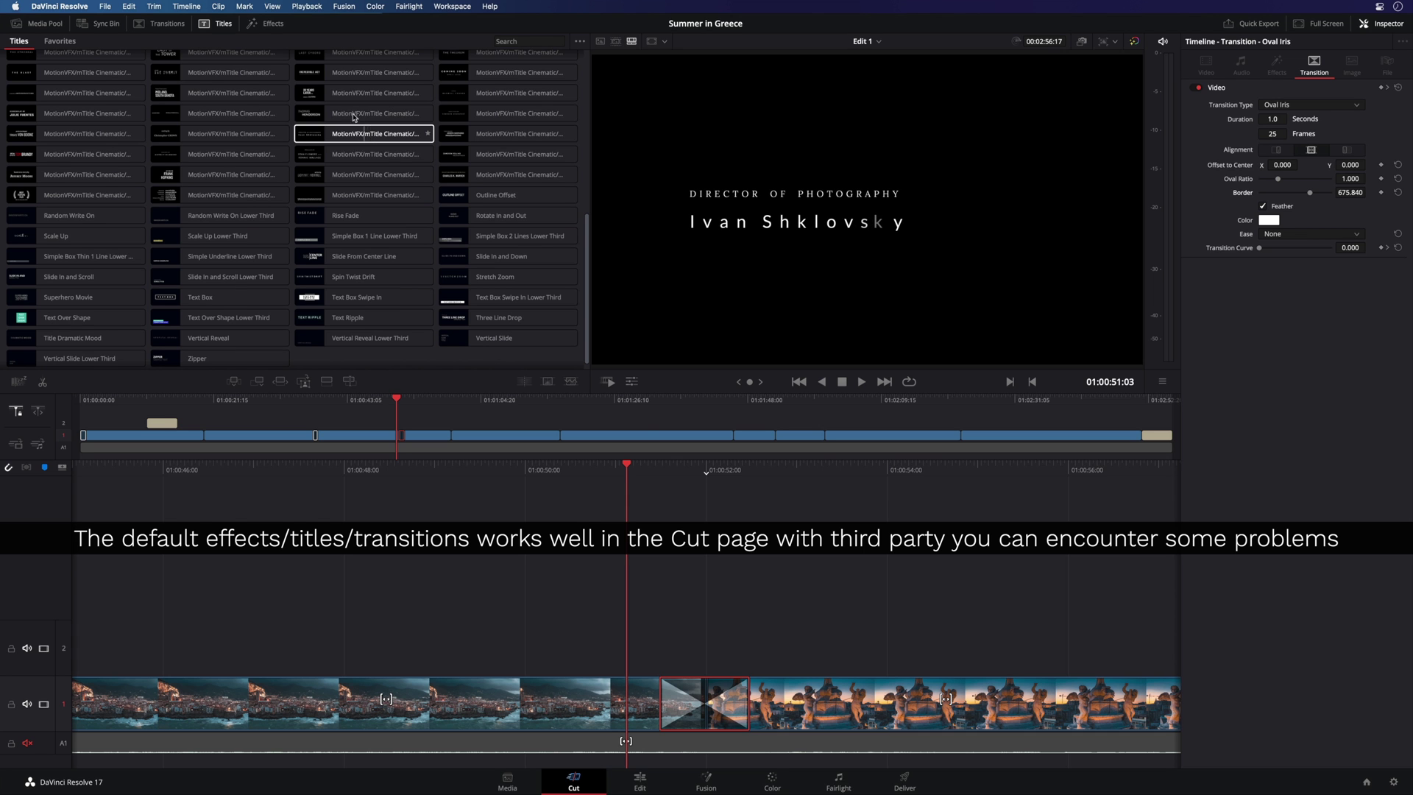
pyautogui.click(278, 28)
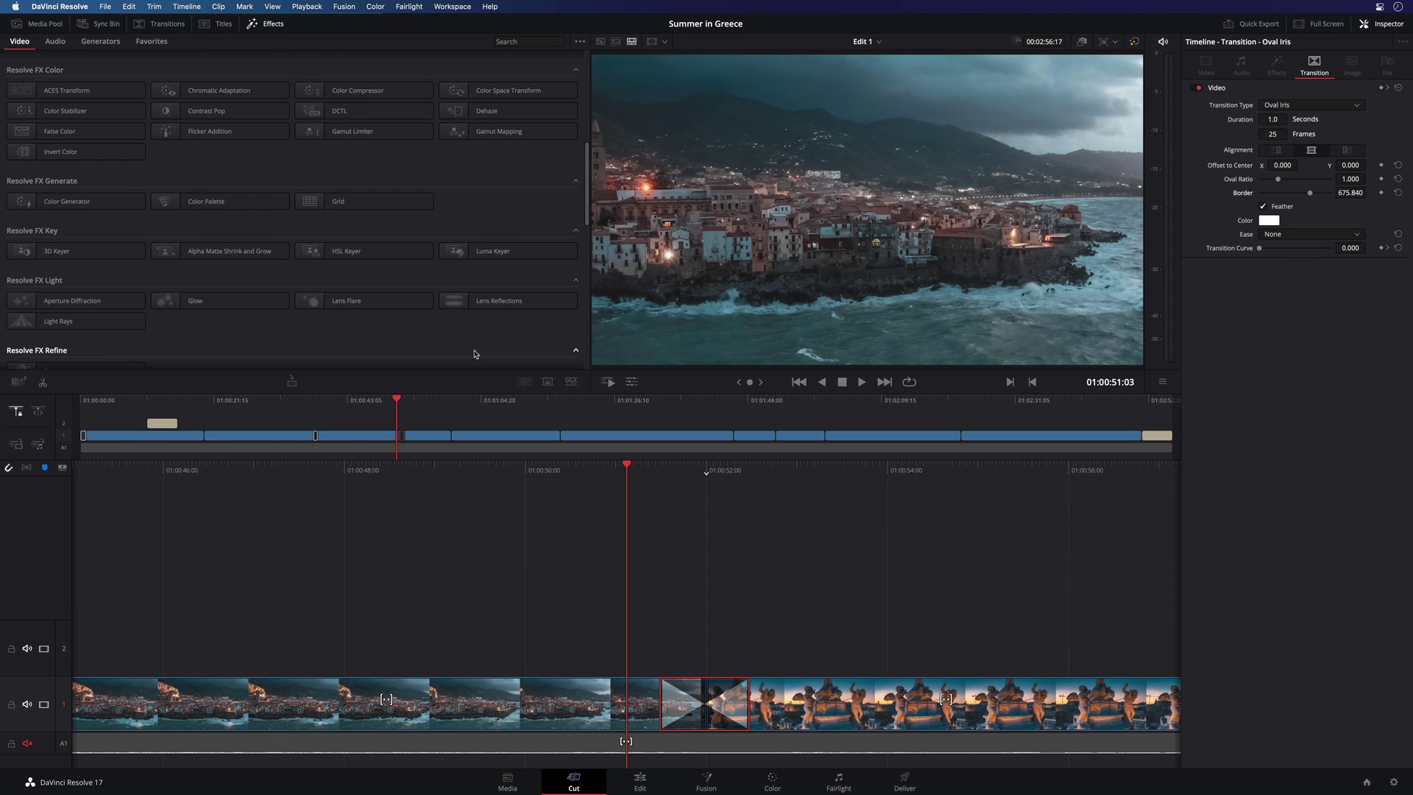
pyautogui.click(1383, 26)
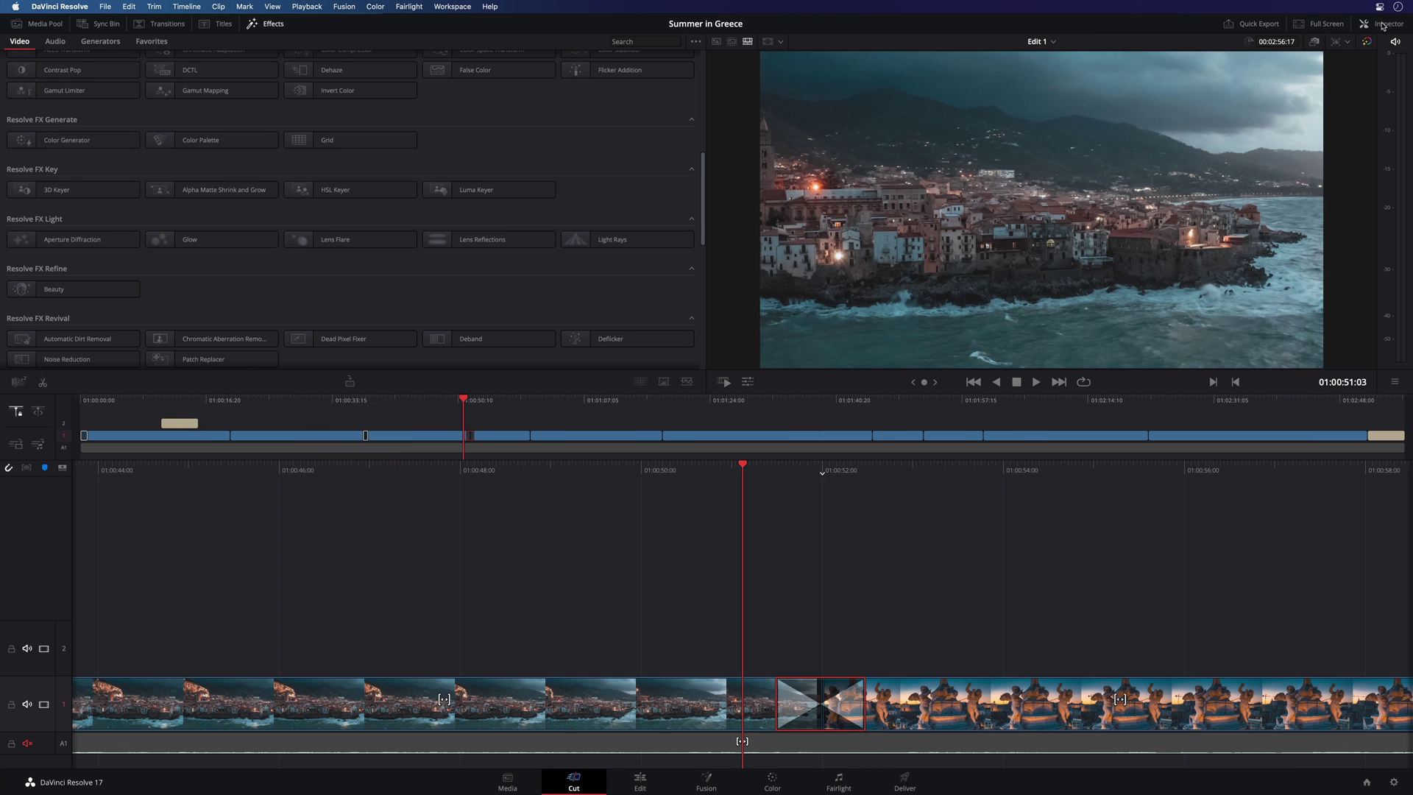
# Review the Quick Export presets H.265, ProRes, YouTube, Vimeo and Twitter, then cancel without exporting
pyautogui.click(1254, 23)
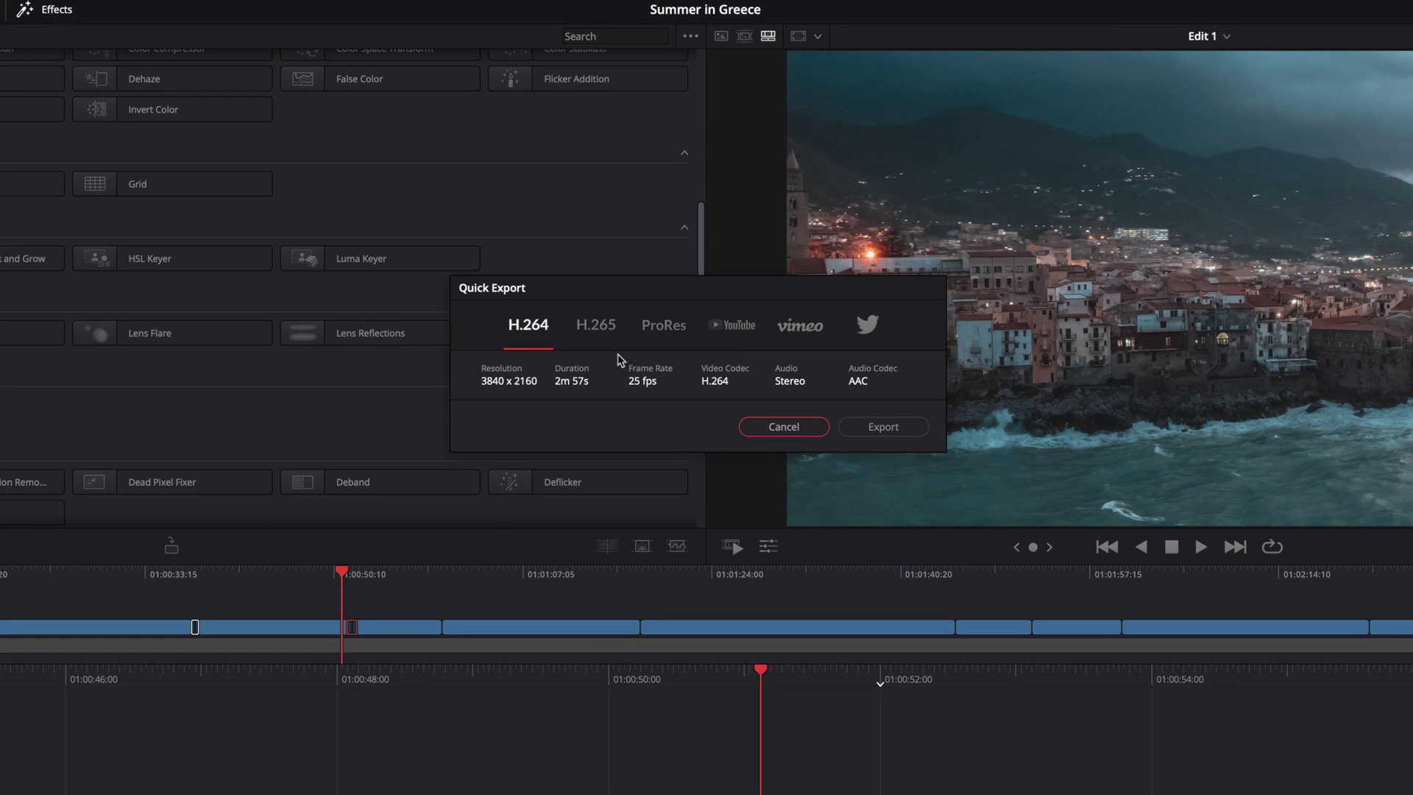
pyautogui.click(604, 333)
pyautogui.click(662, 332)
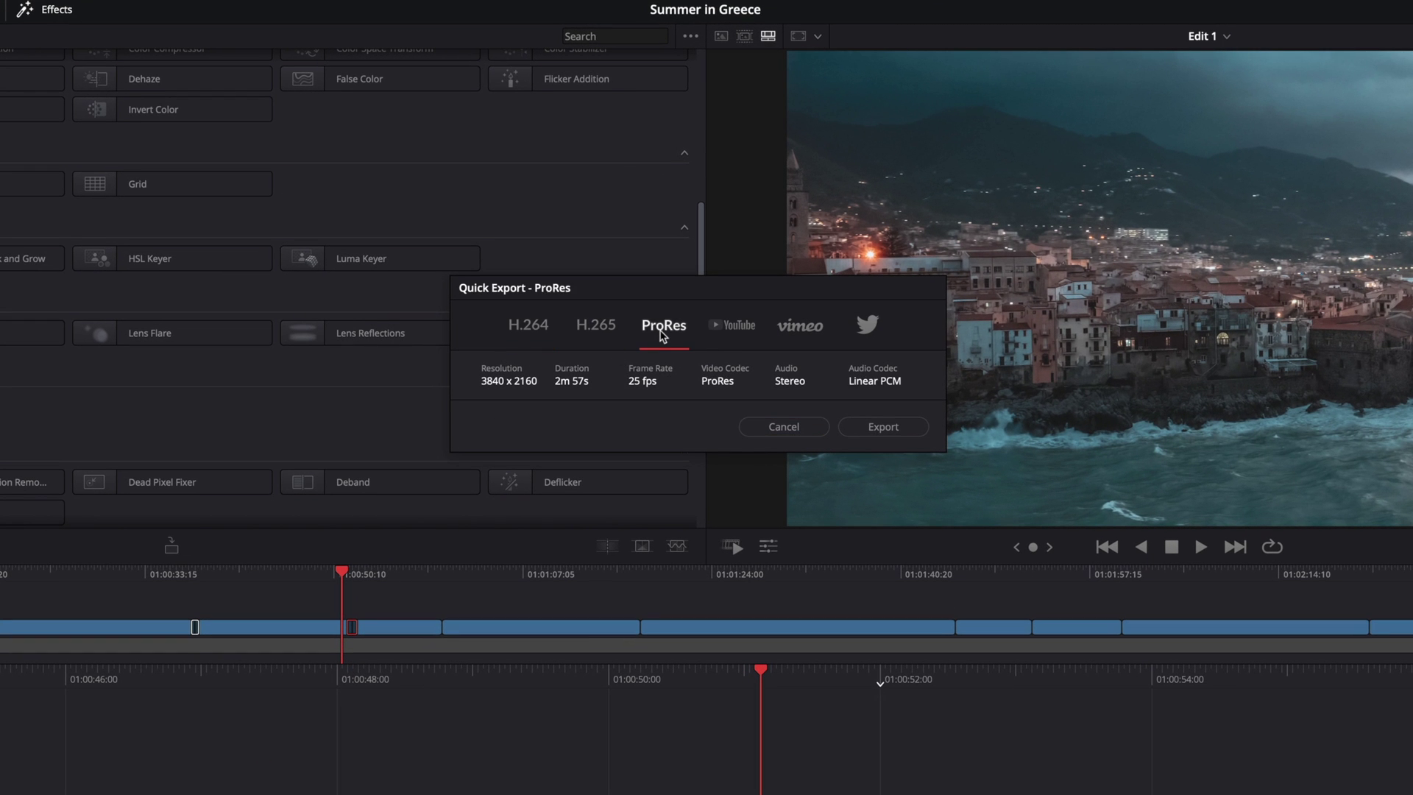
pyautogui.click(739, 329)
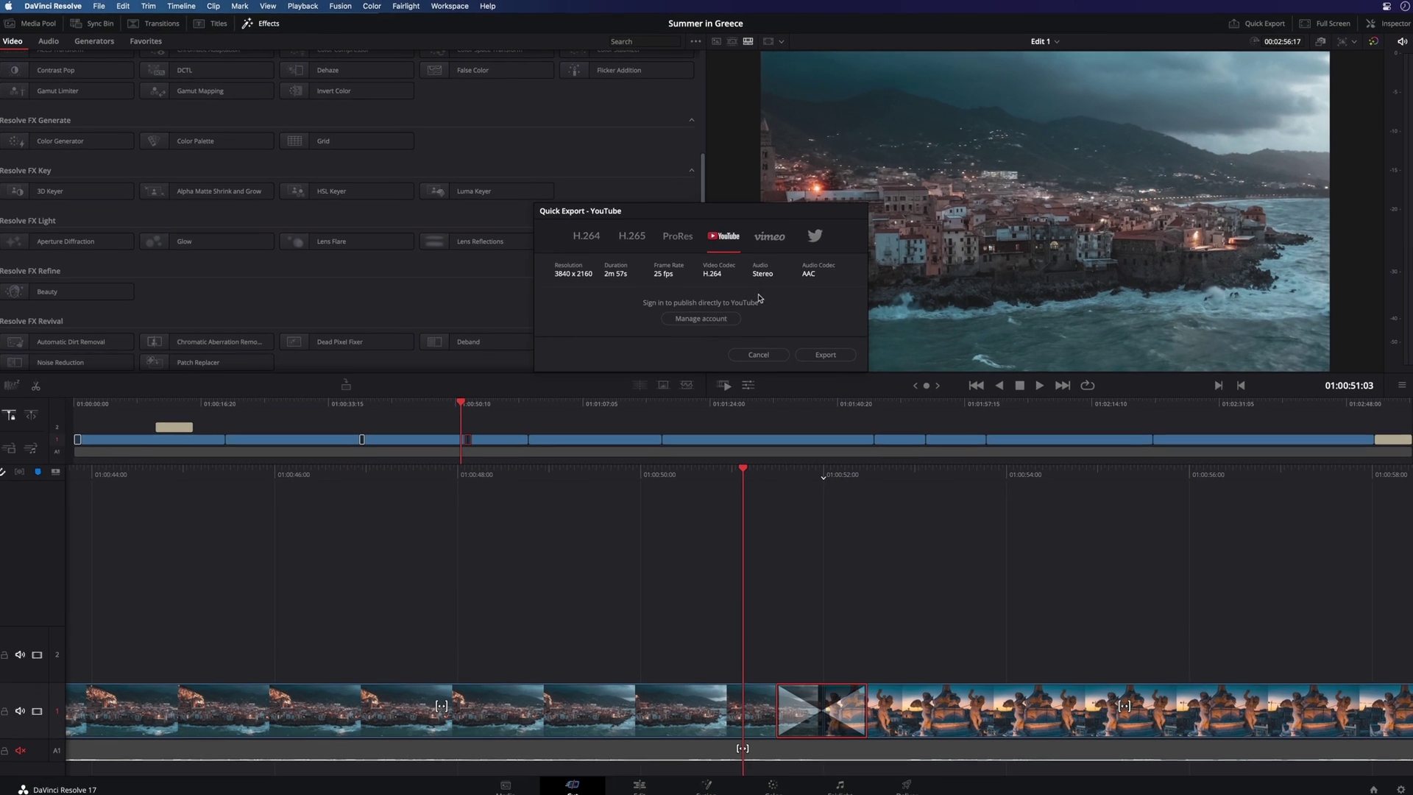
pyautogui.click(774, 237)
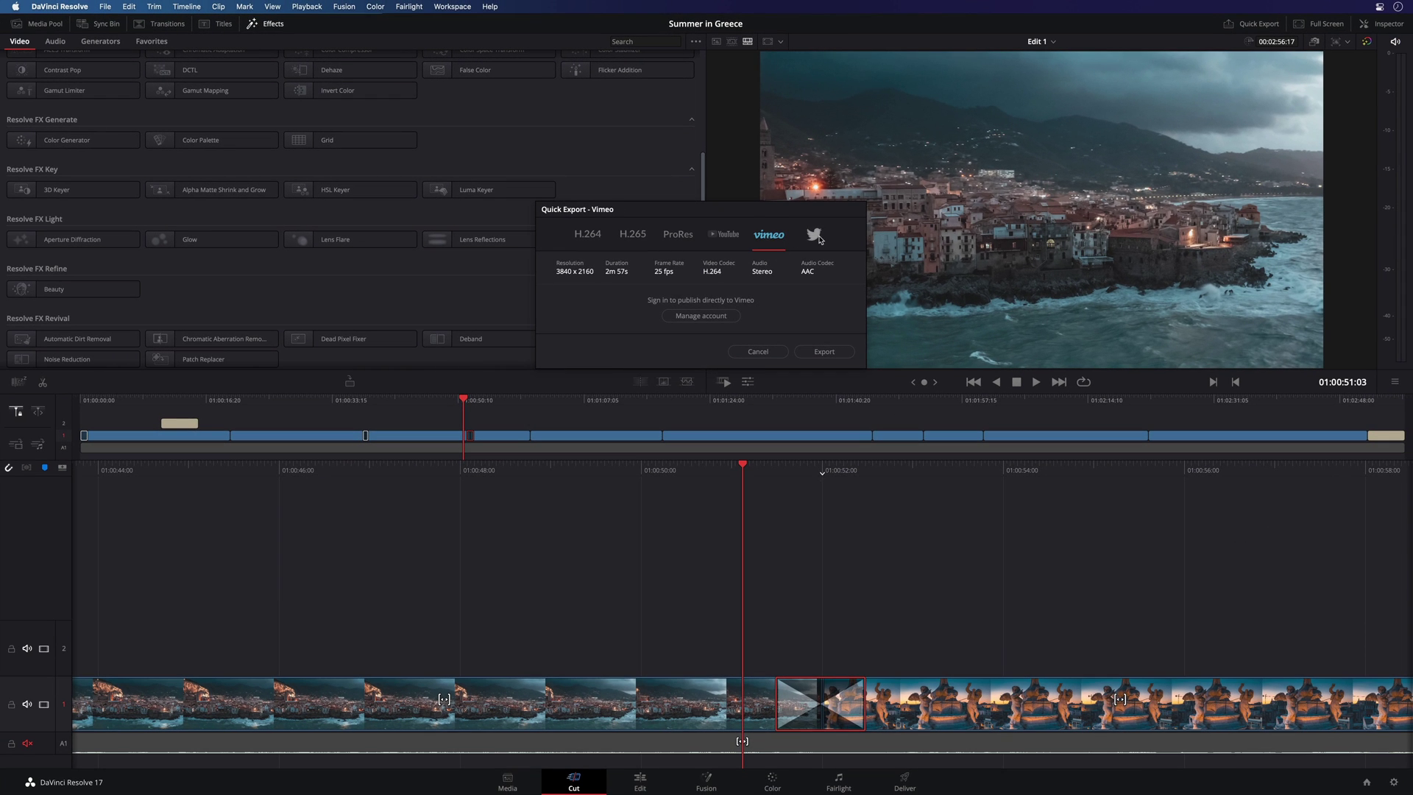
pyautogui.click(815, 236)
pyautogui.click(758, 353)
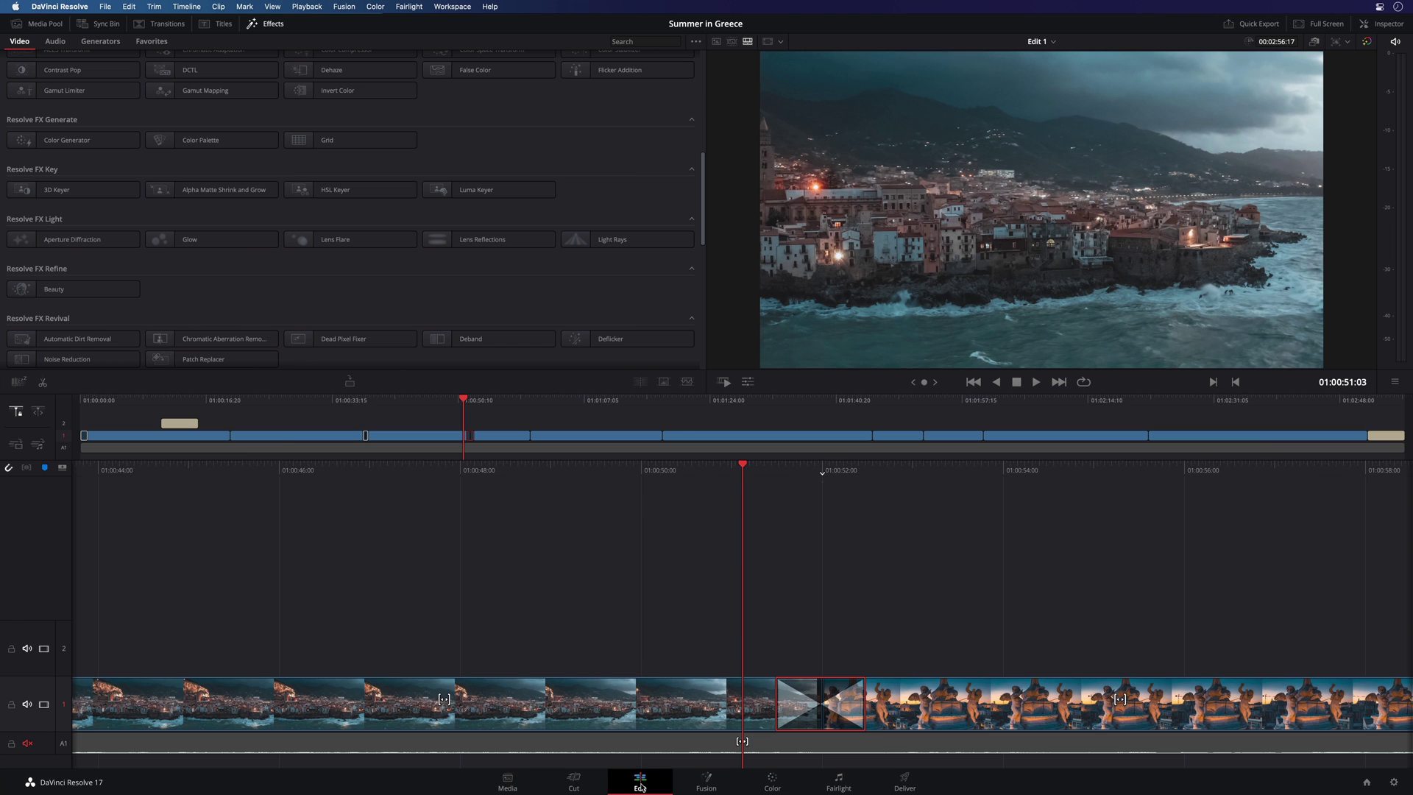
# Move to the Edit page, compare Media Pool and Effects Library, and show the audio Mixer
pyautogui.click(640, 782)
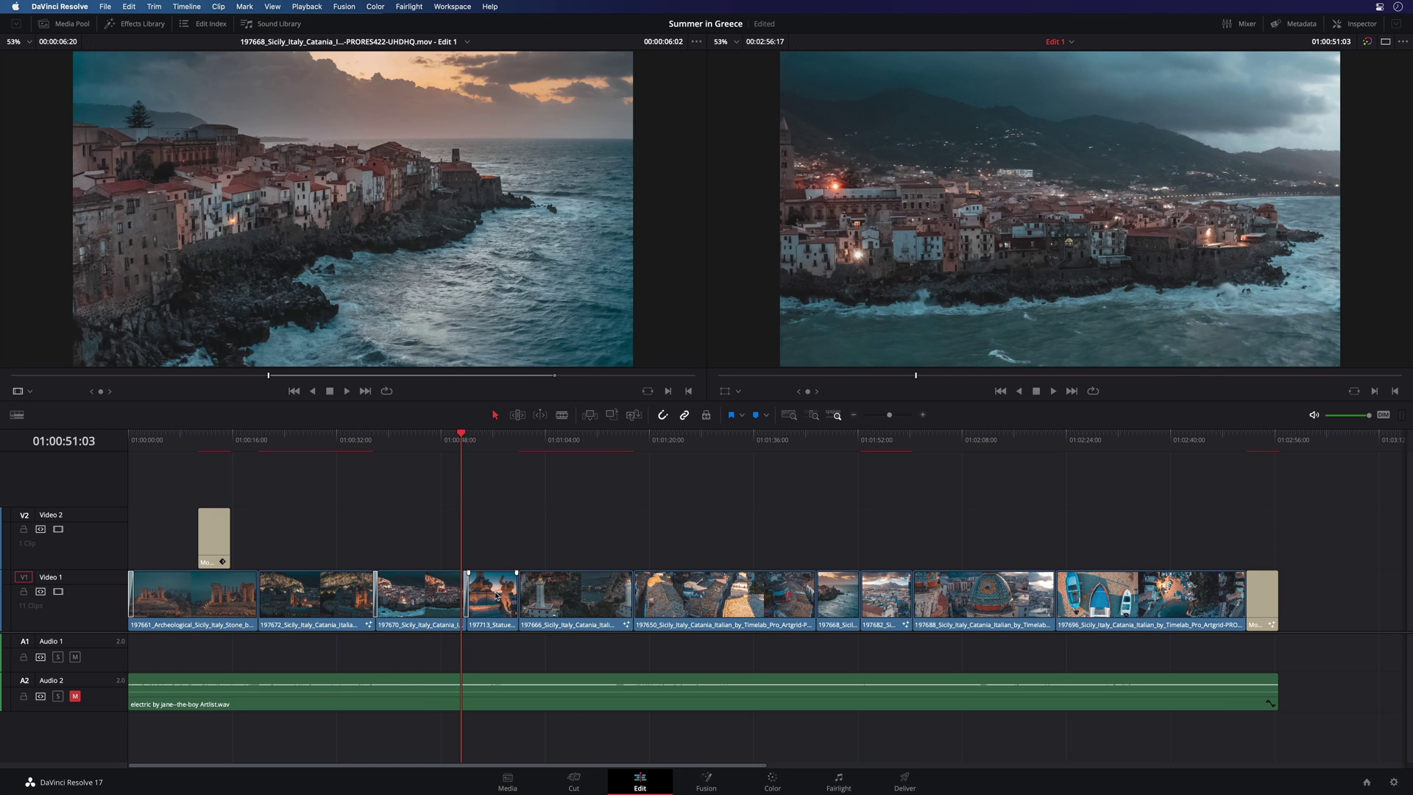
pyautogui.click(66, 24)
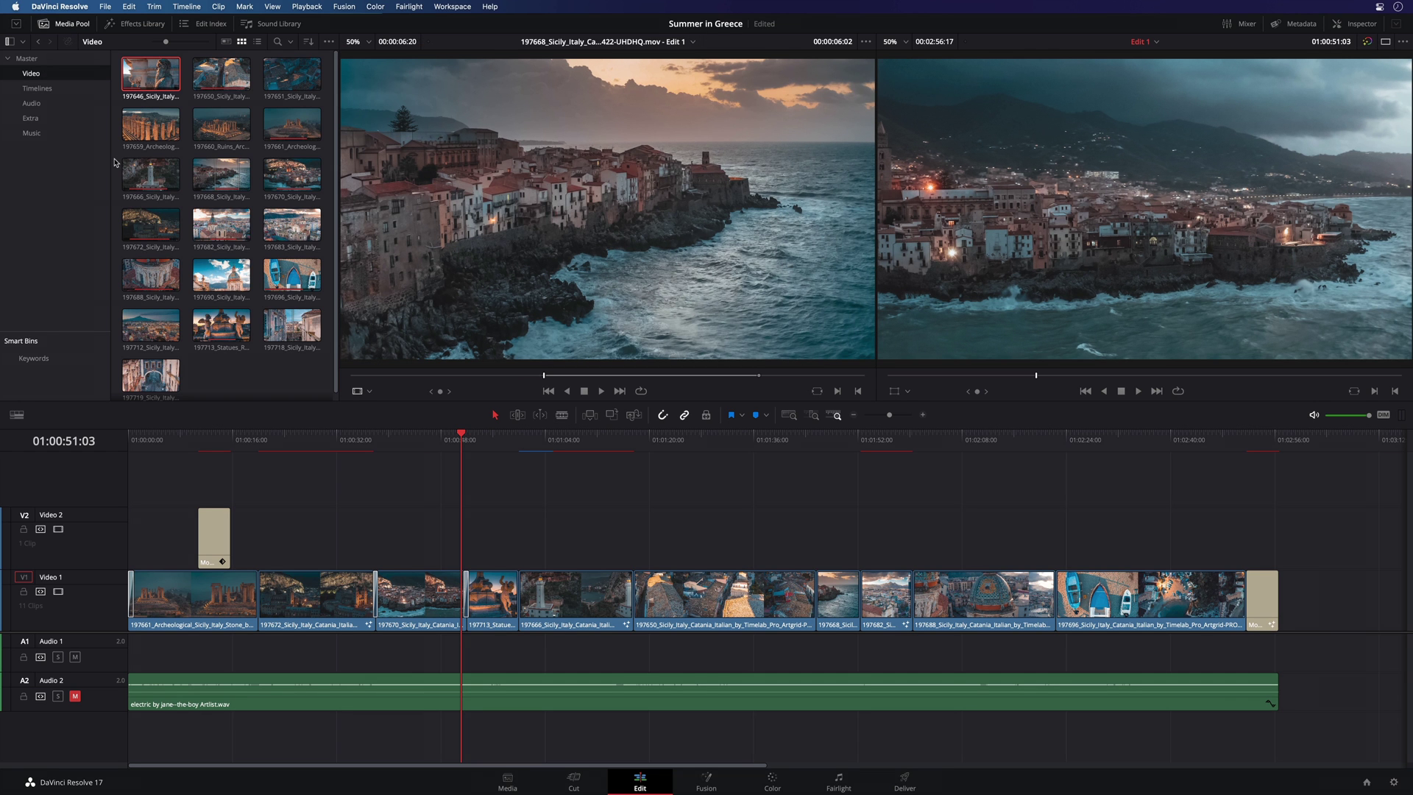
pyautogui.click(133, 26)
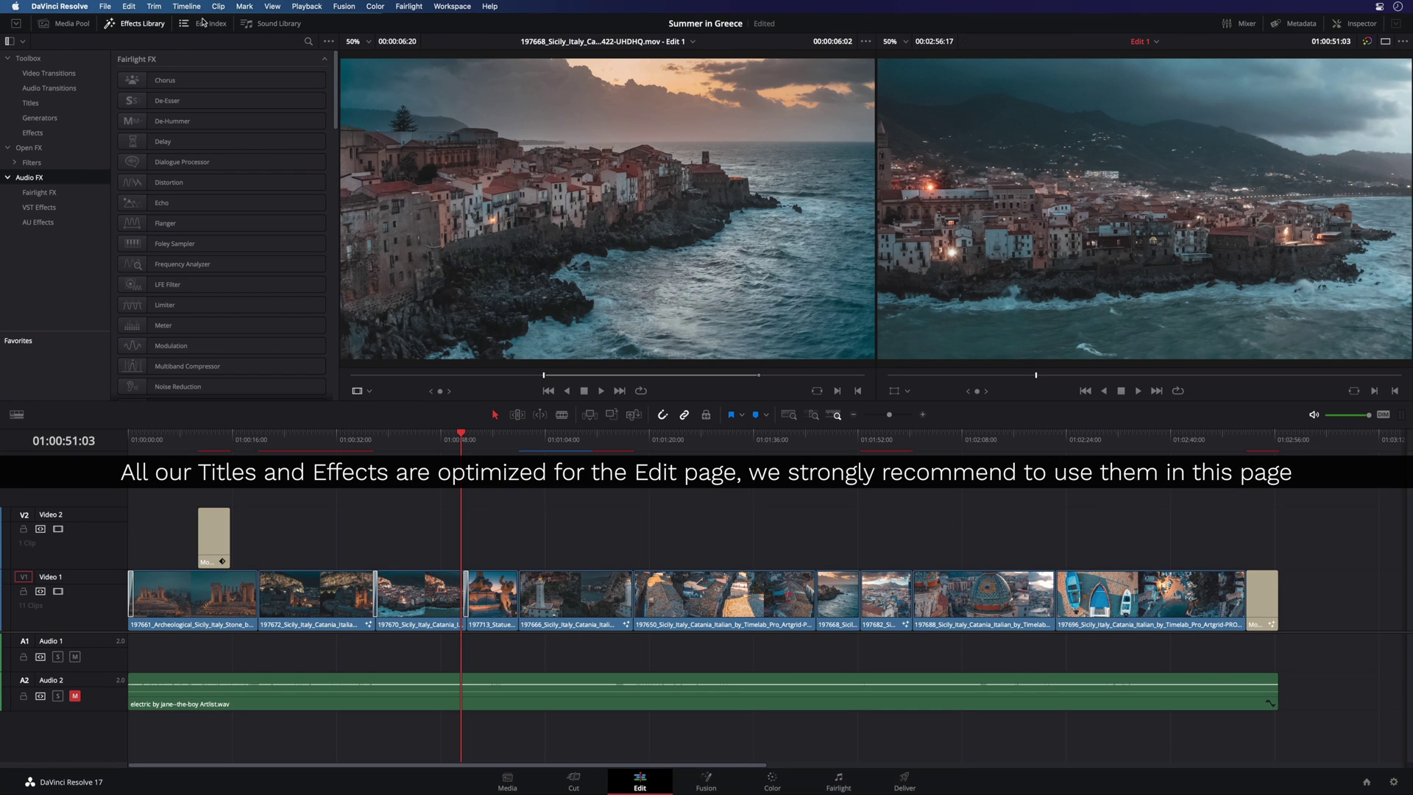
pyautogui.click(66, 23)
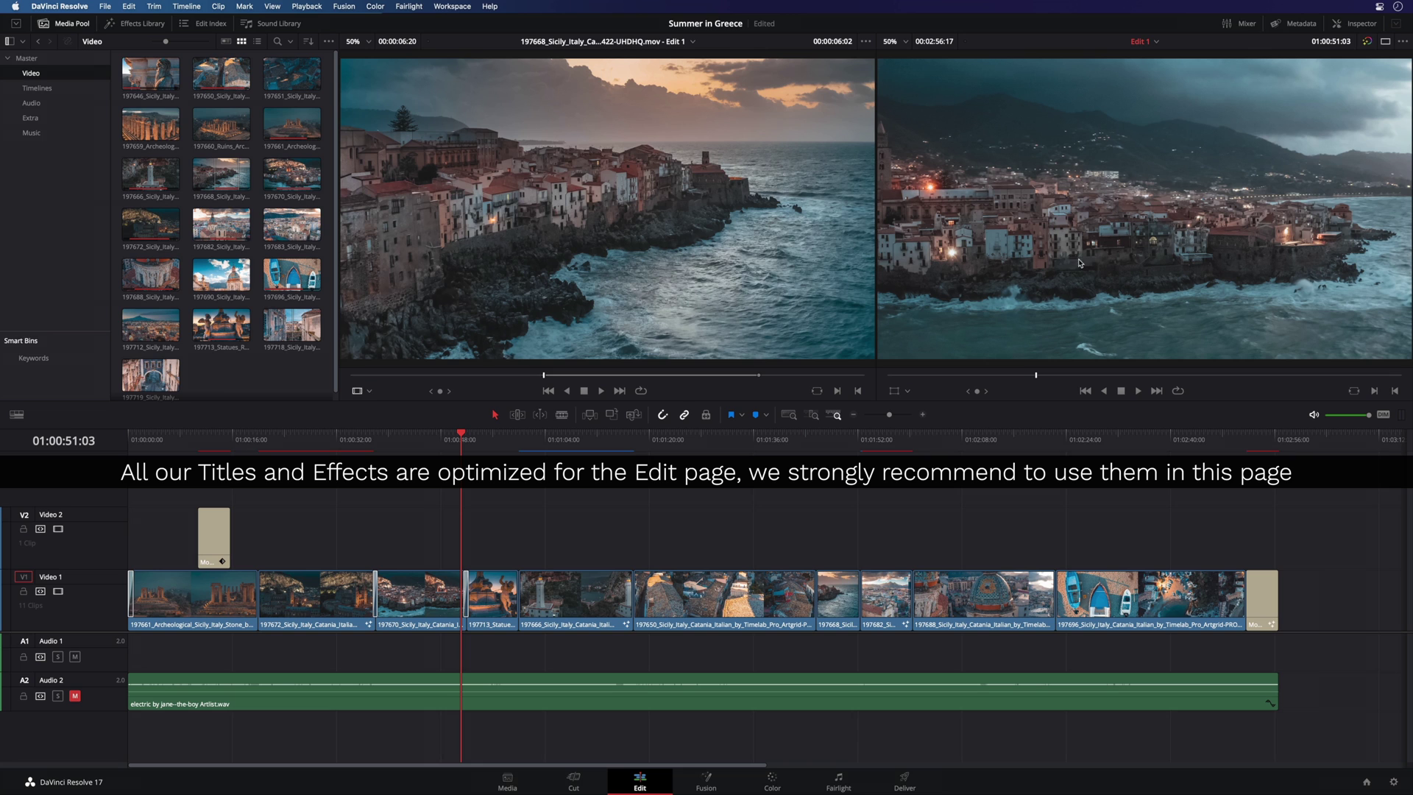
pyautogui.click(1246, 23)
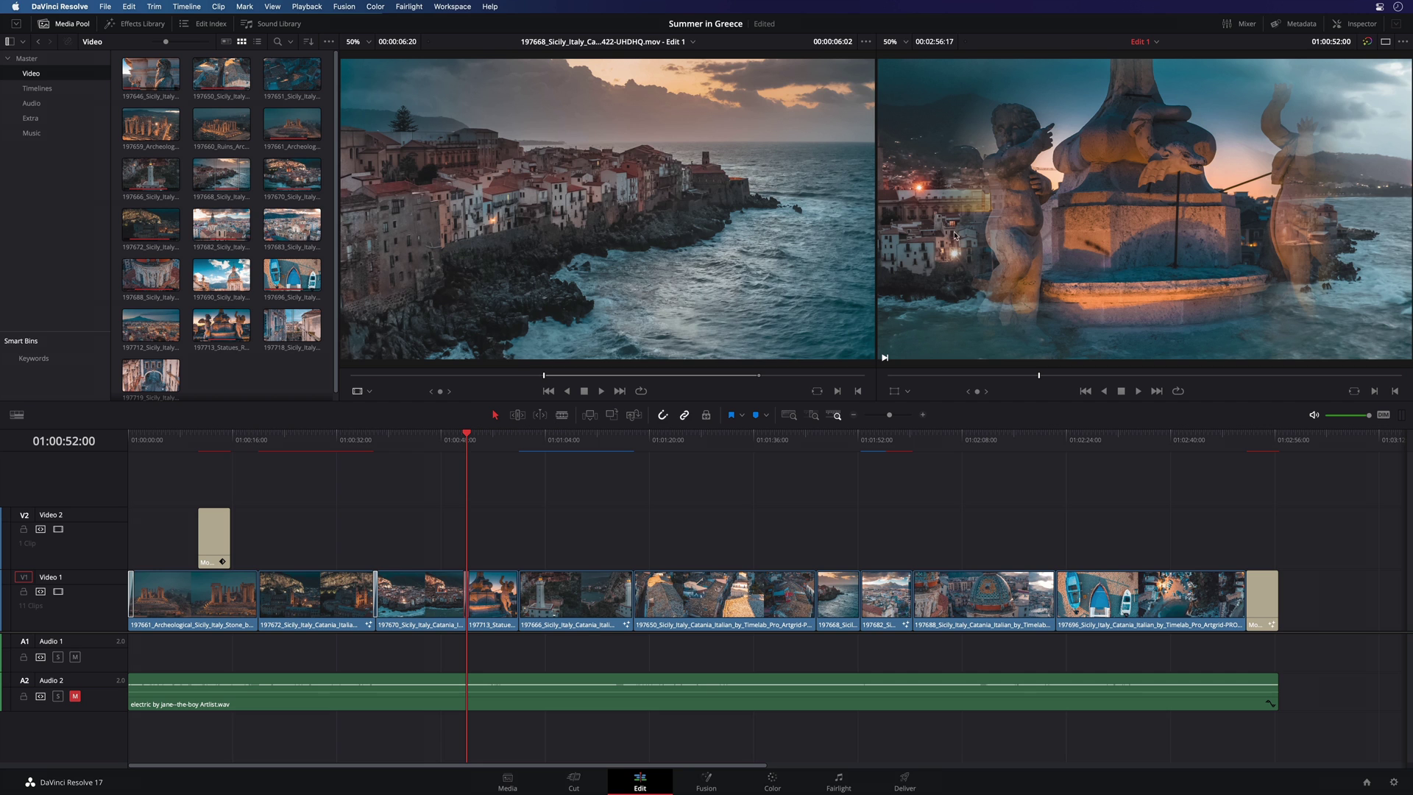
# Disable the Oval Iris feather, thin its border to 23.040, and preview it on Cut and Edit
pyautogui.click(1364, 24)
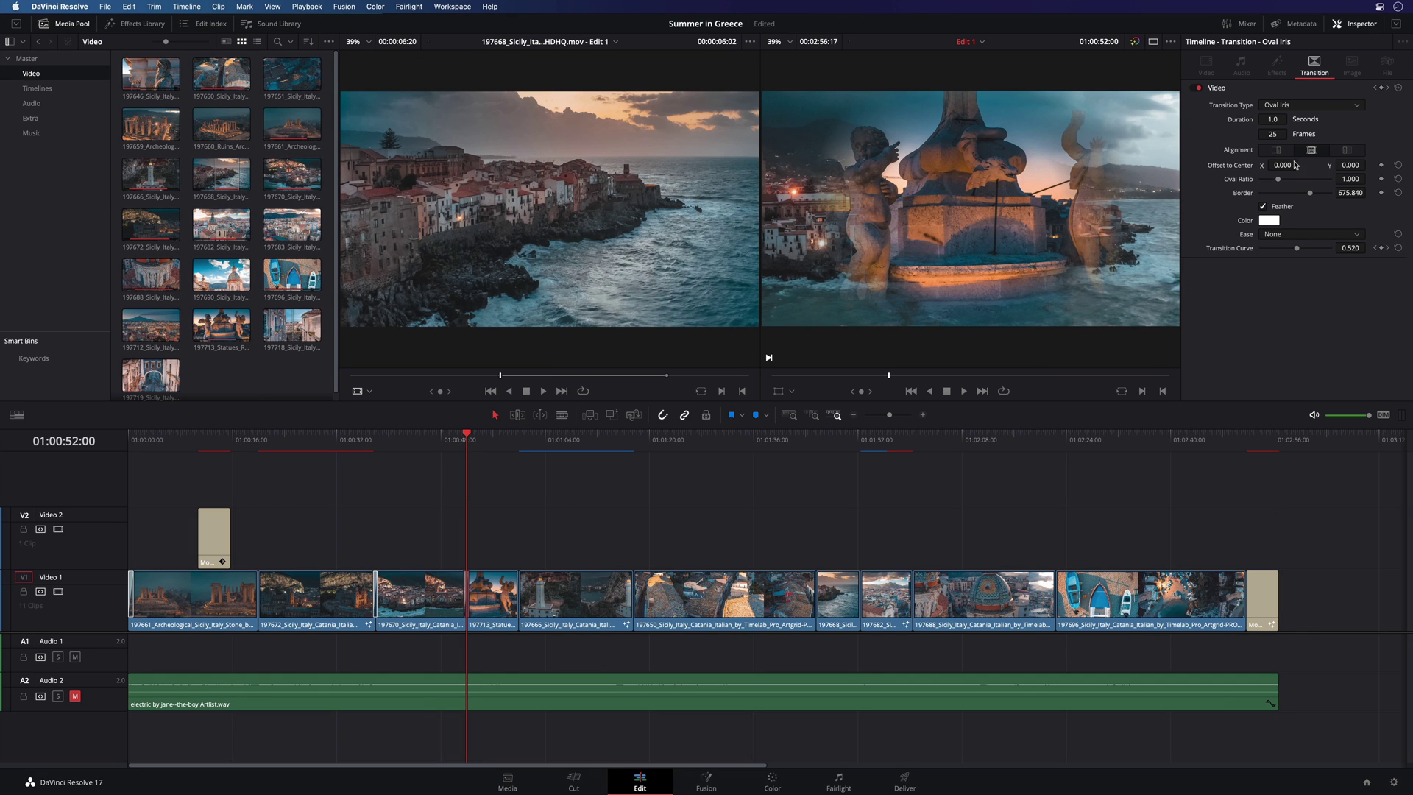
pyautogui.click(1265, 209)
pyautogui.moveTo(1311, 193); pyautogui.dragTo(1260, 204)
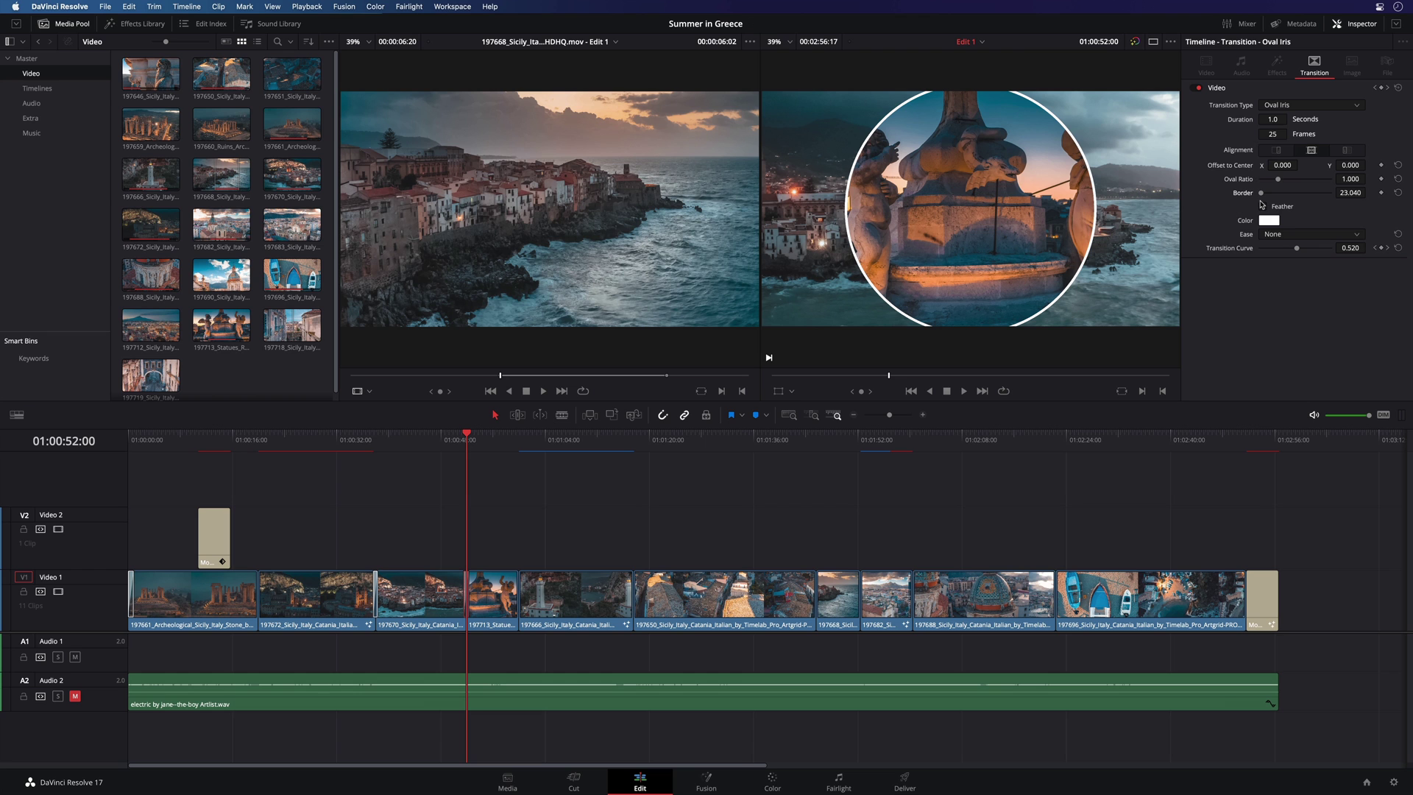
pyautogui.click(577, 781)
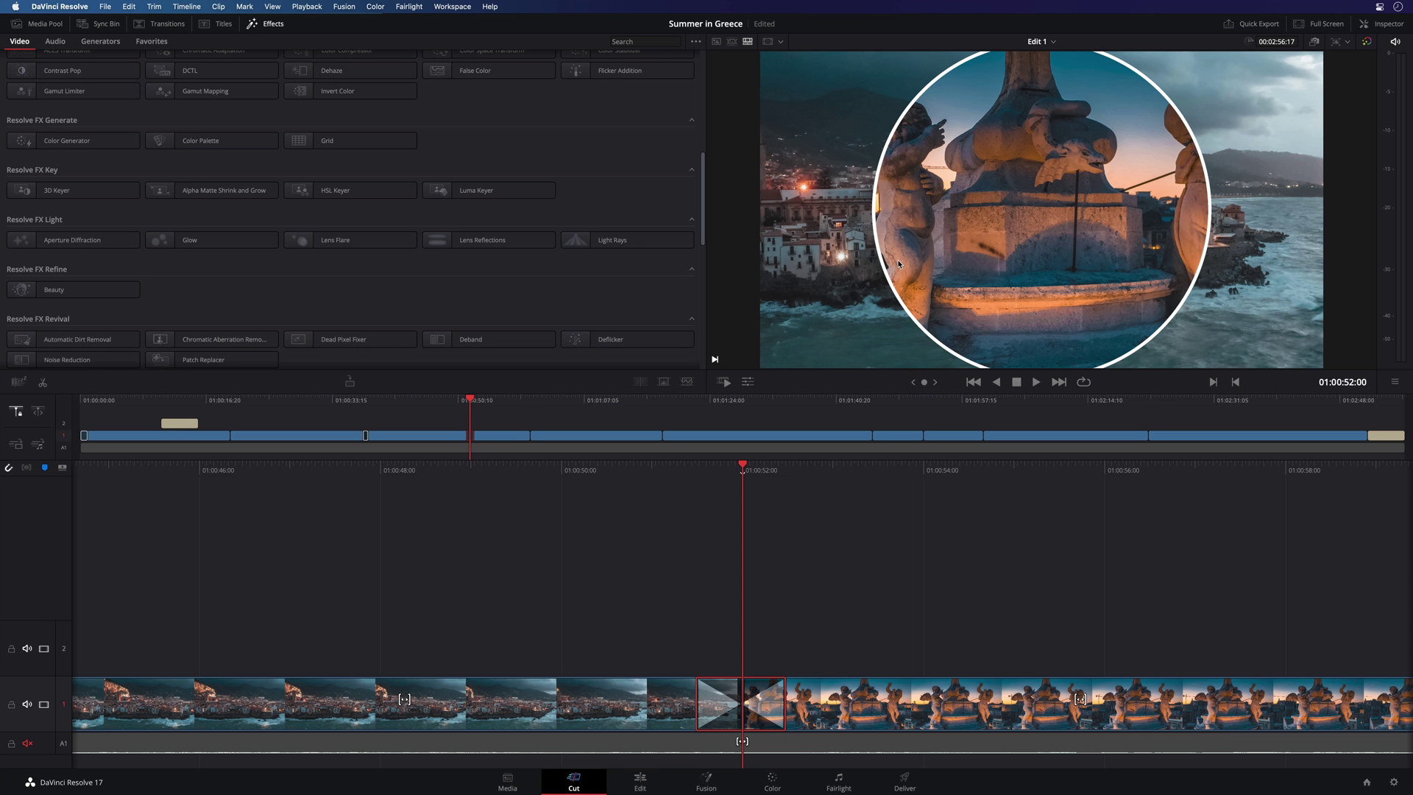
pyautogui.click(640, 782)
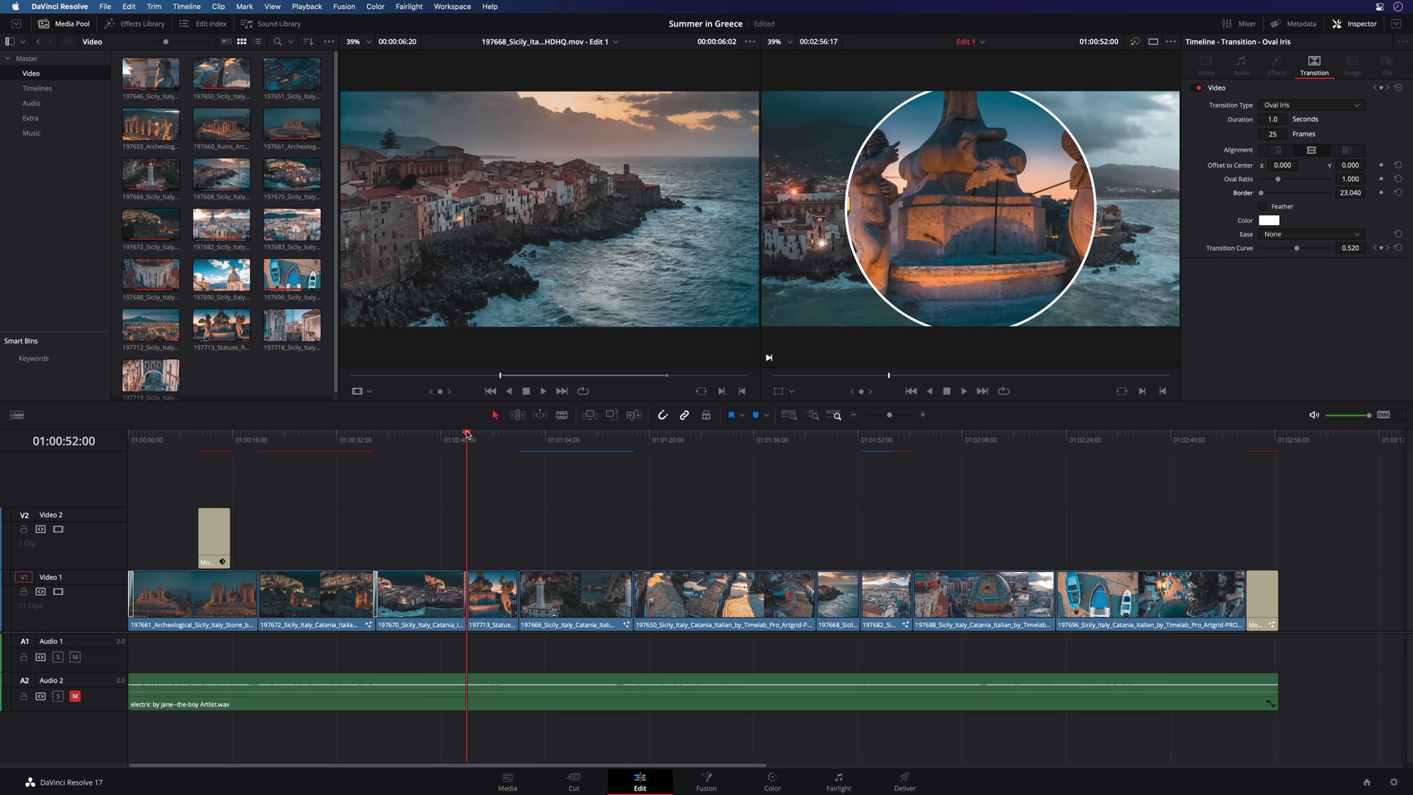
pyautogui.moveTo(466, 435); pyautogui.dragTo(512, 436)
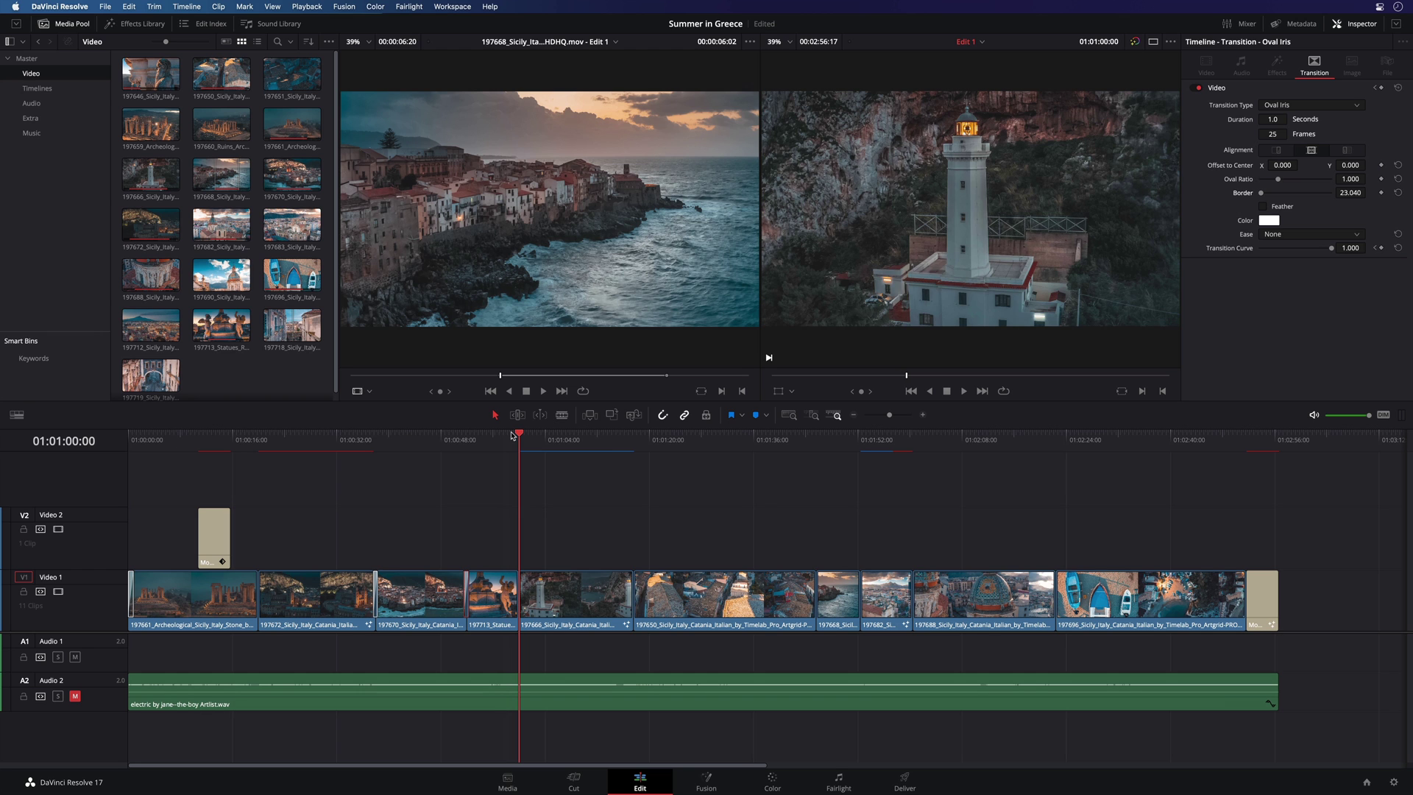
# Park the playhead in the coastal-town Sicily clip and open it on the Fusion page
pyautogui.click(831, 439)
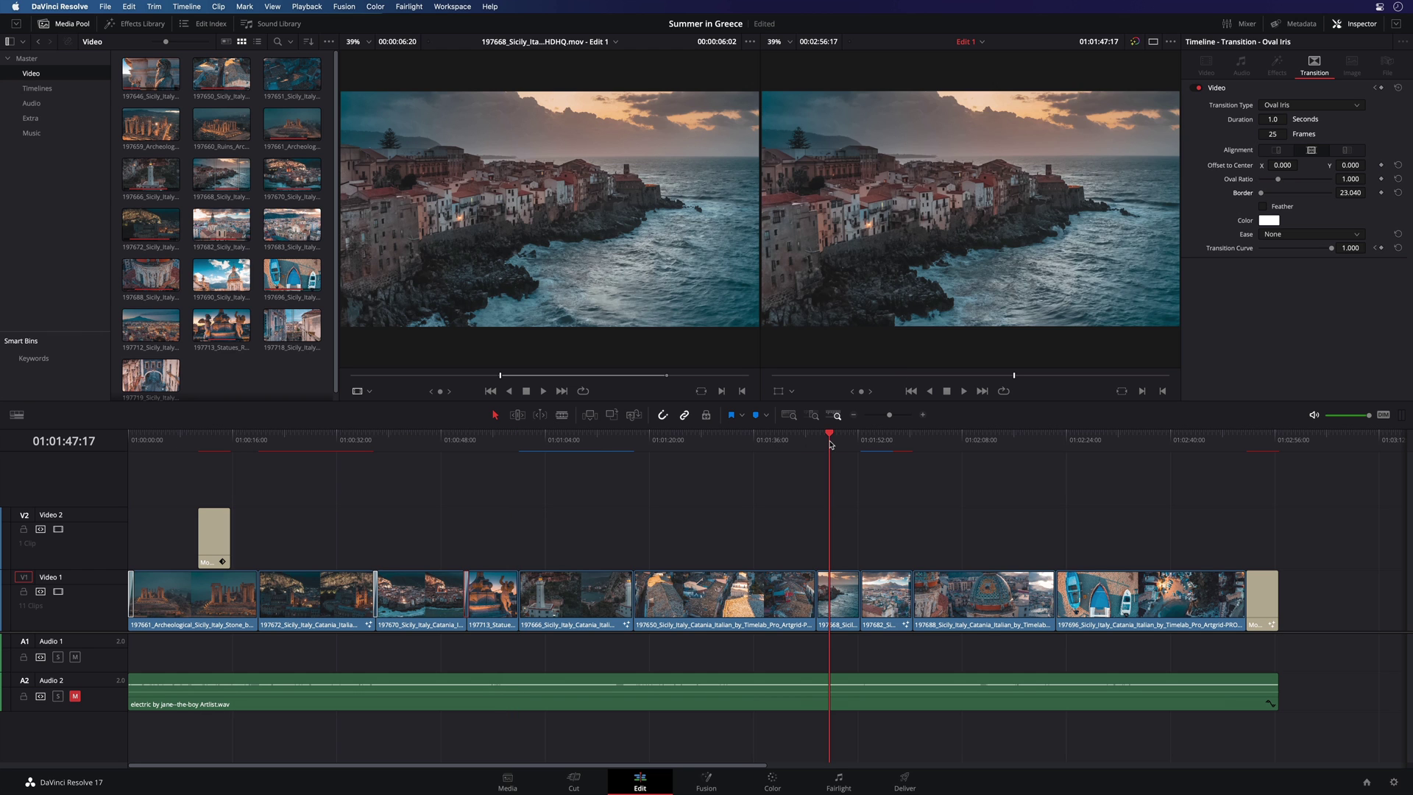
pyautogui.moveTo(831, 444); pyautogui.dragTo(834, 443)
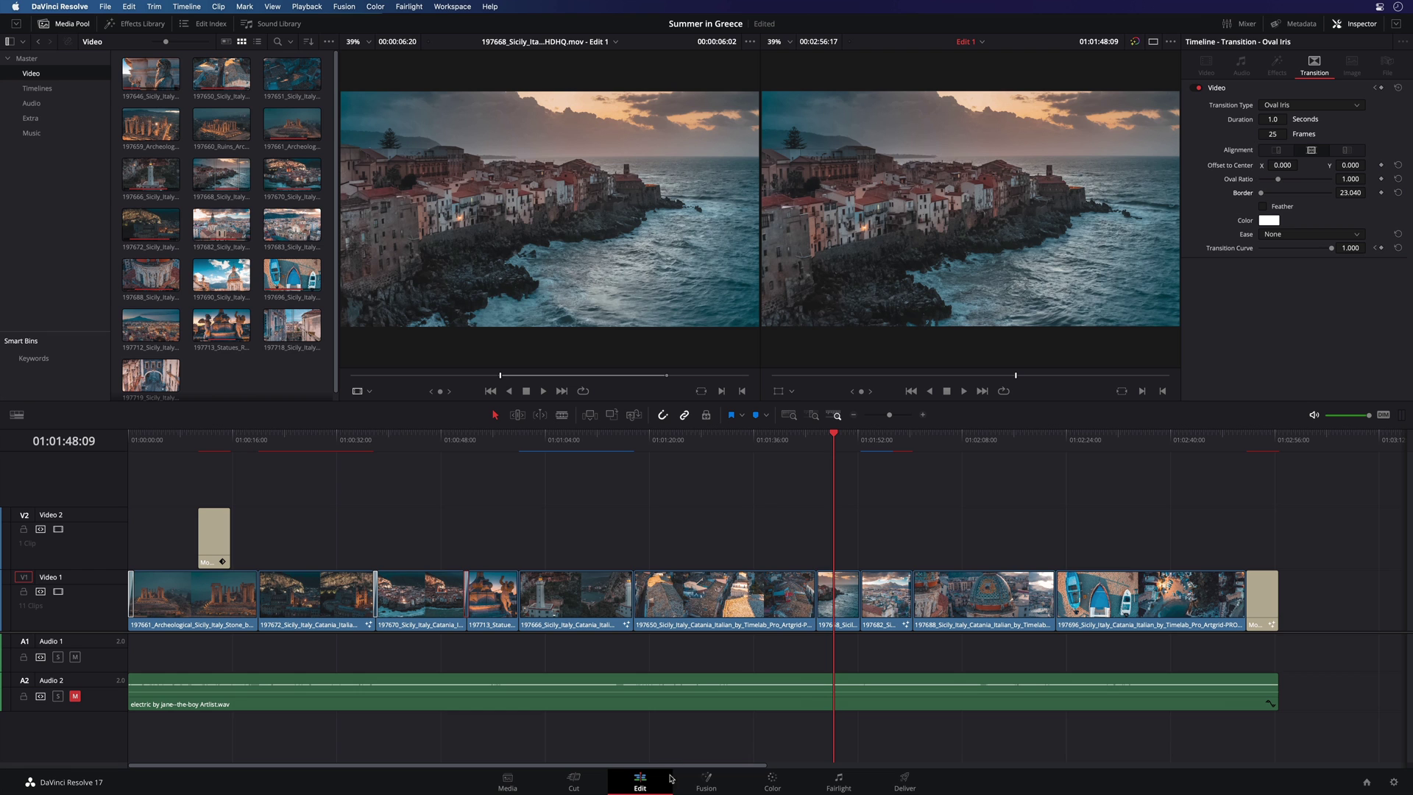
pyautogui.click(707, 784)
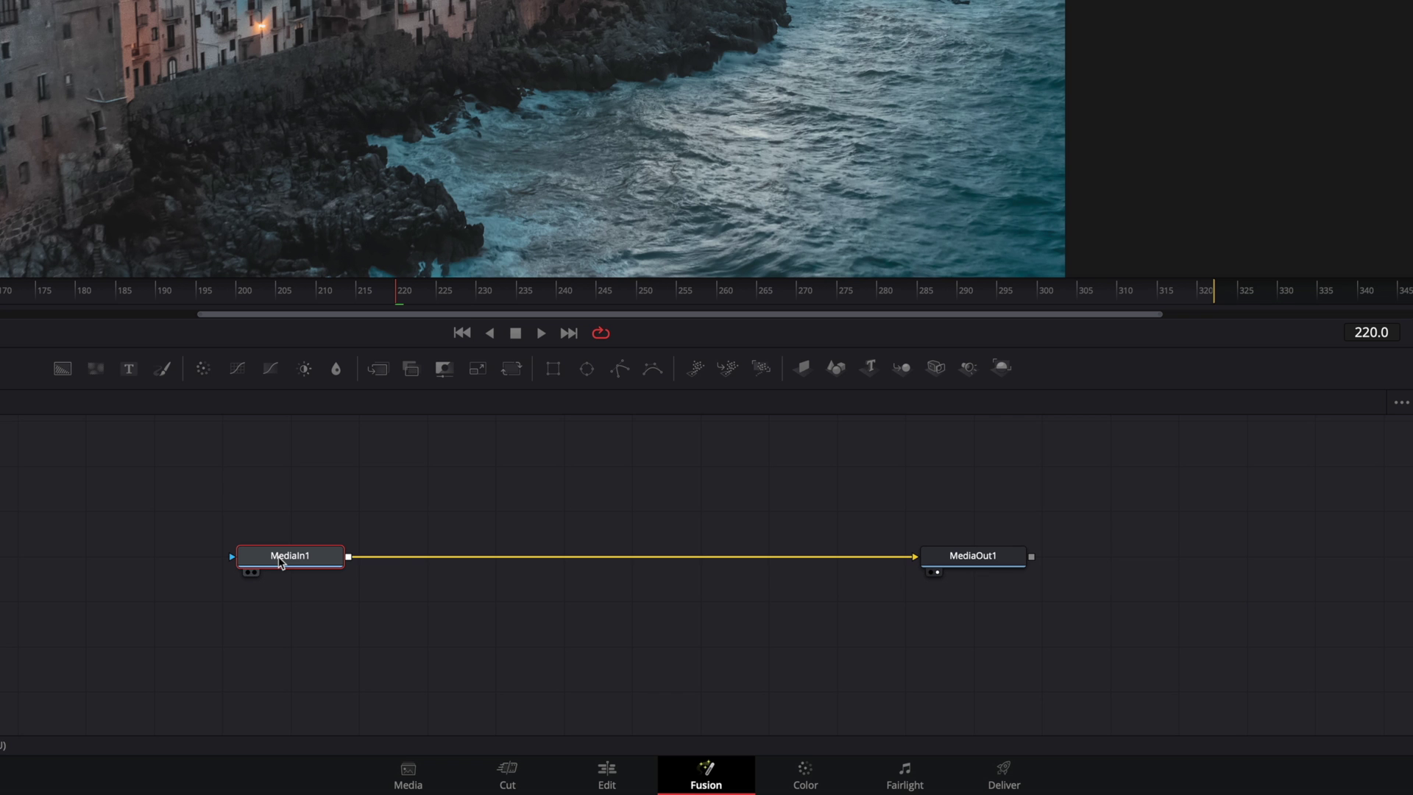
# Drag the MediaIn1 node further left of MediaOut1 and bring up the Fusion Effects Library
pyautogui.click(952, 564)
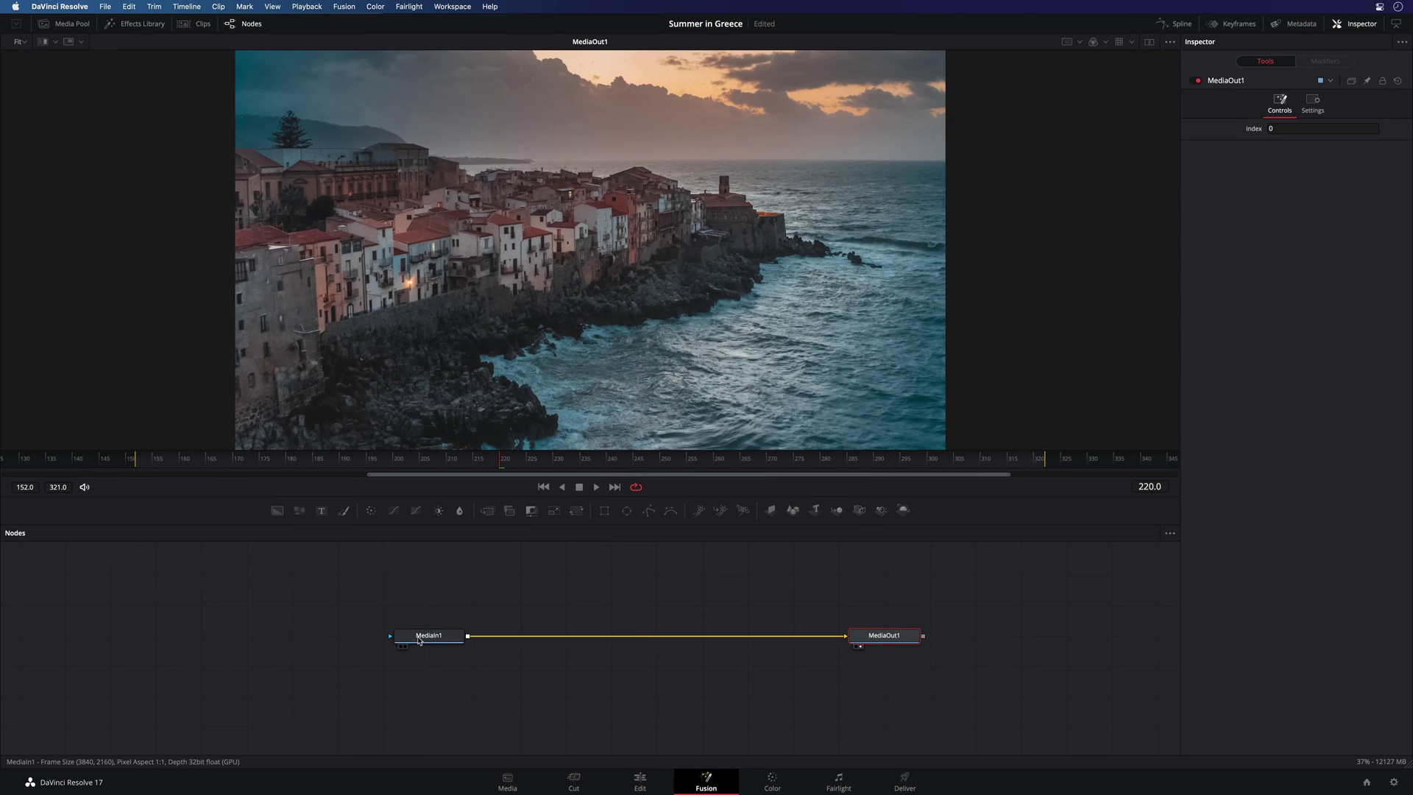
pyautogui.click(418, 640)
pyautogui.moveTo(426, 639); pyautogui.dragTo(316, 643)
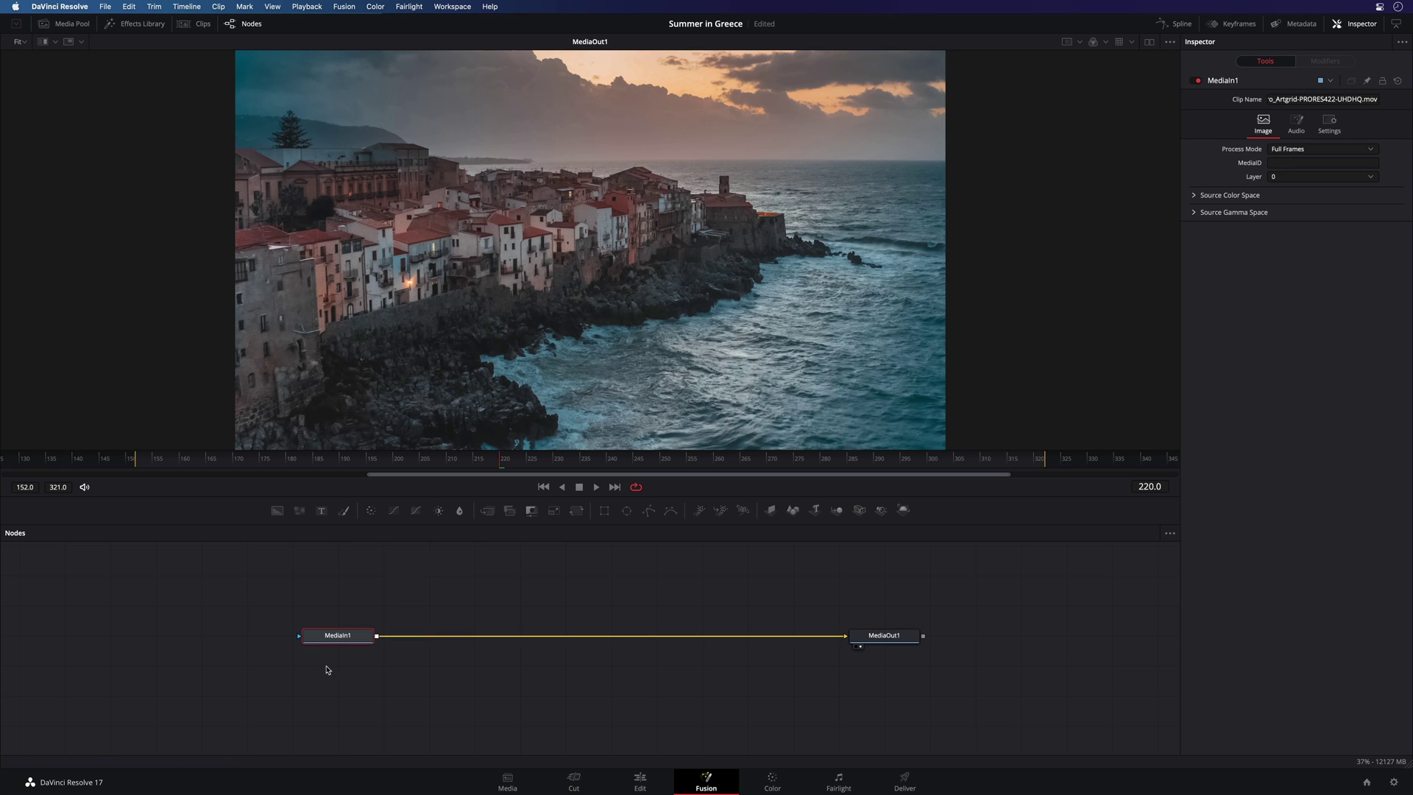
pyautogui.click(893, 642)
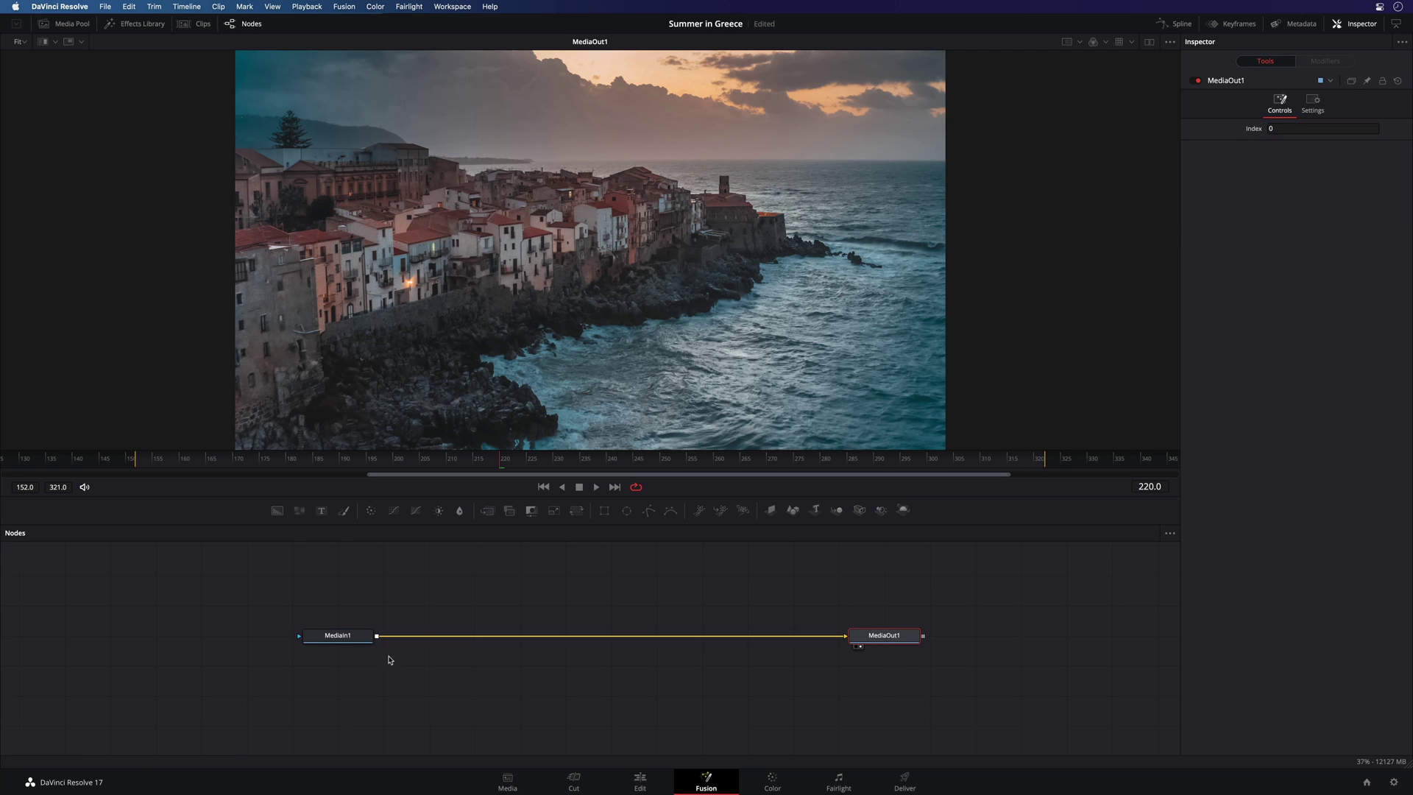
pyautogui.click(342, 640)
pyautogui.click(133, 23)
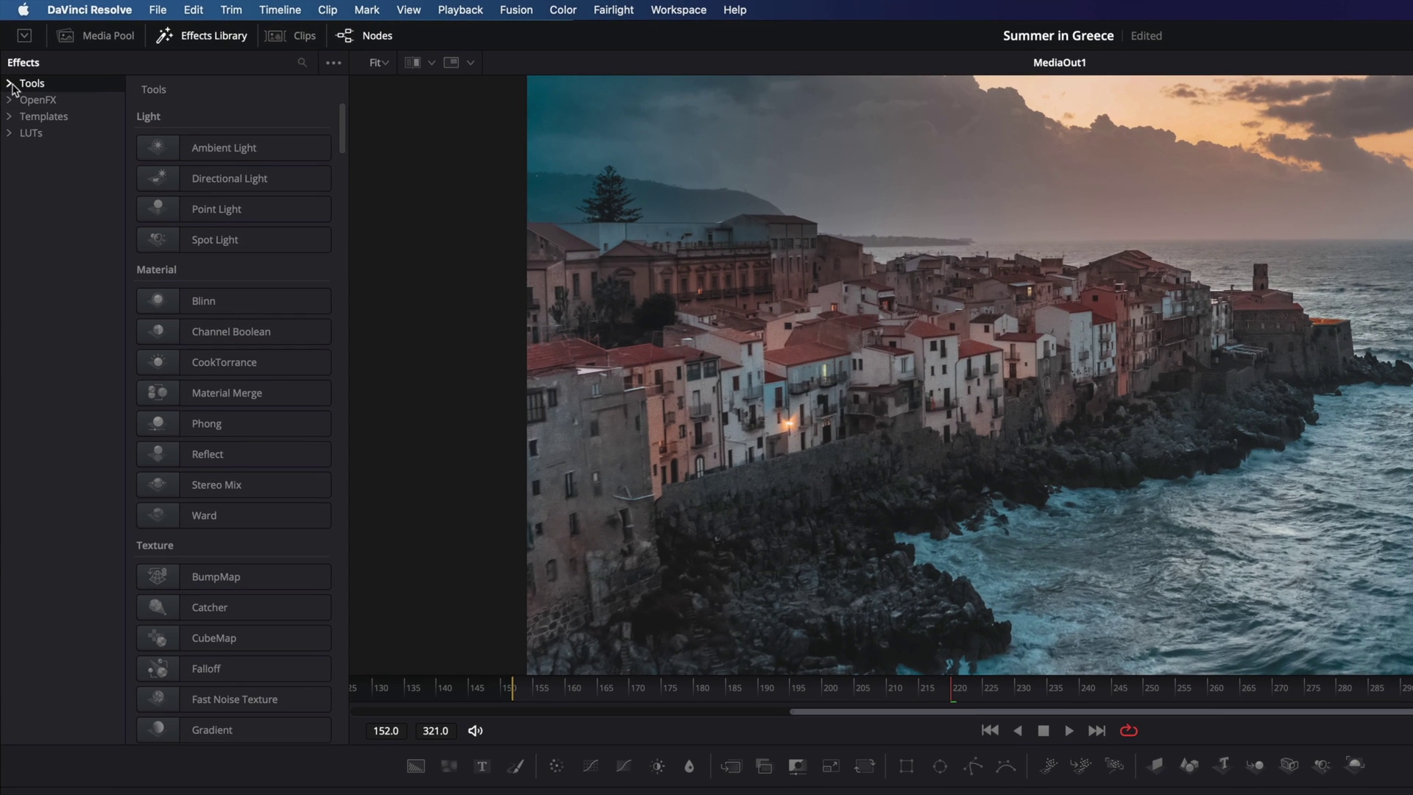
# Insert a Rays node between MediaIn1 and MediaOut1, centre at Y 1.0, threshold 0.866
pyautogui.click(6, 57)
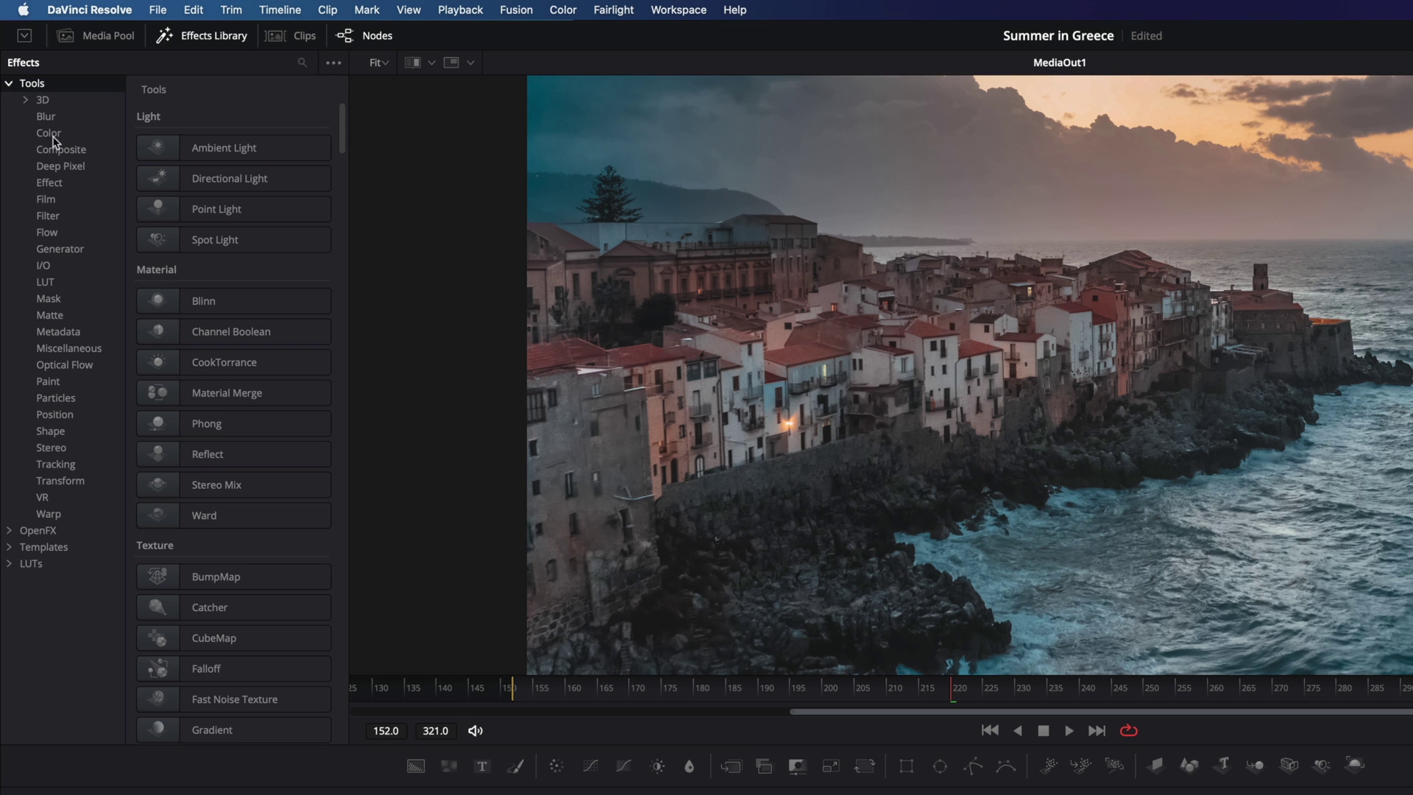
pyautogui.click(48, 206)
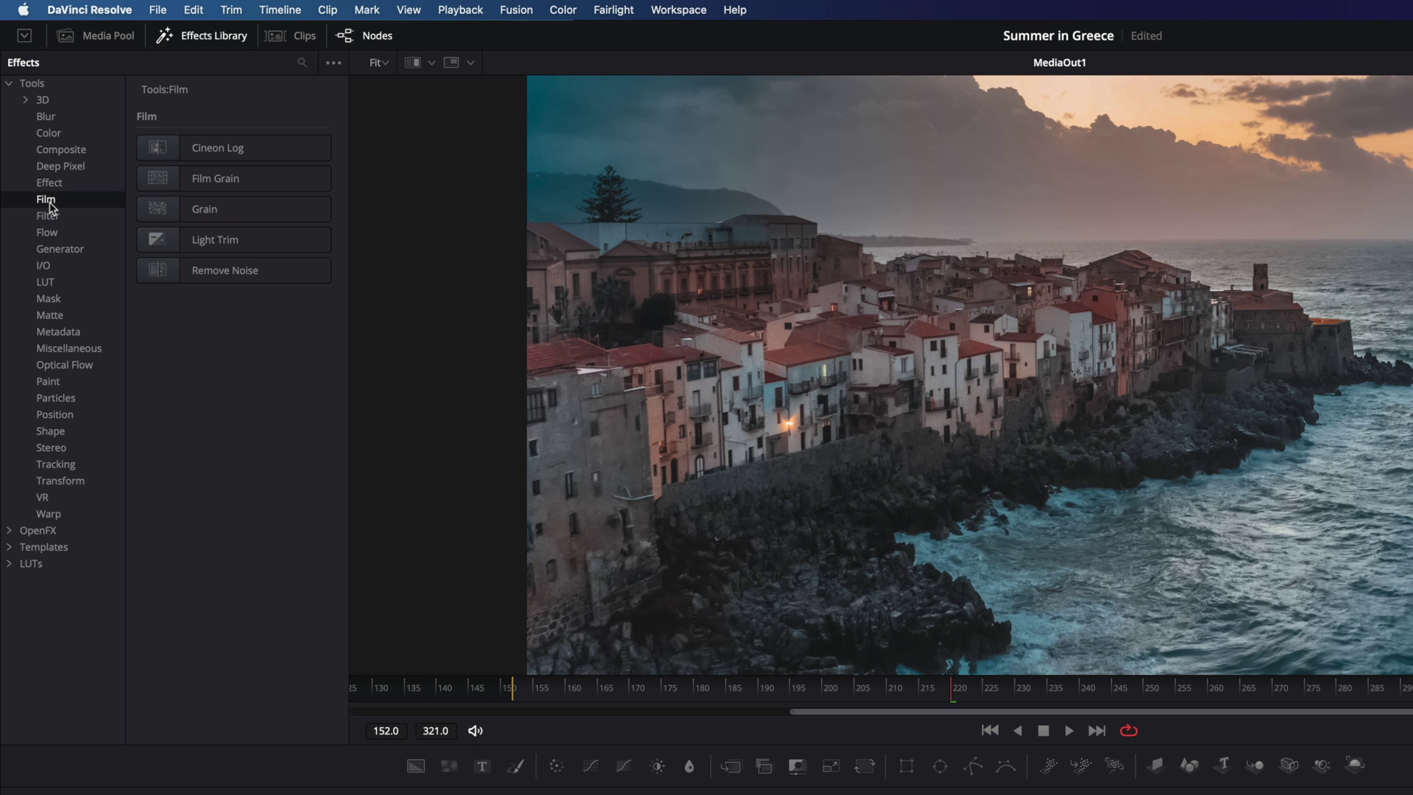
pyautogui.click(52, 187)
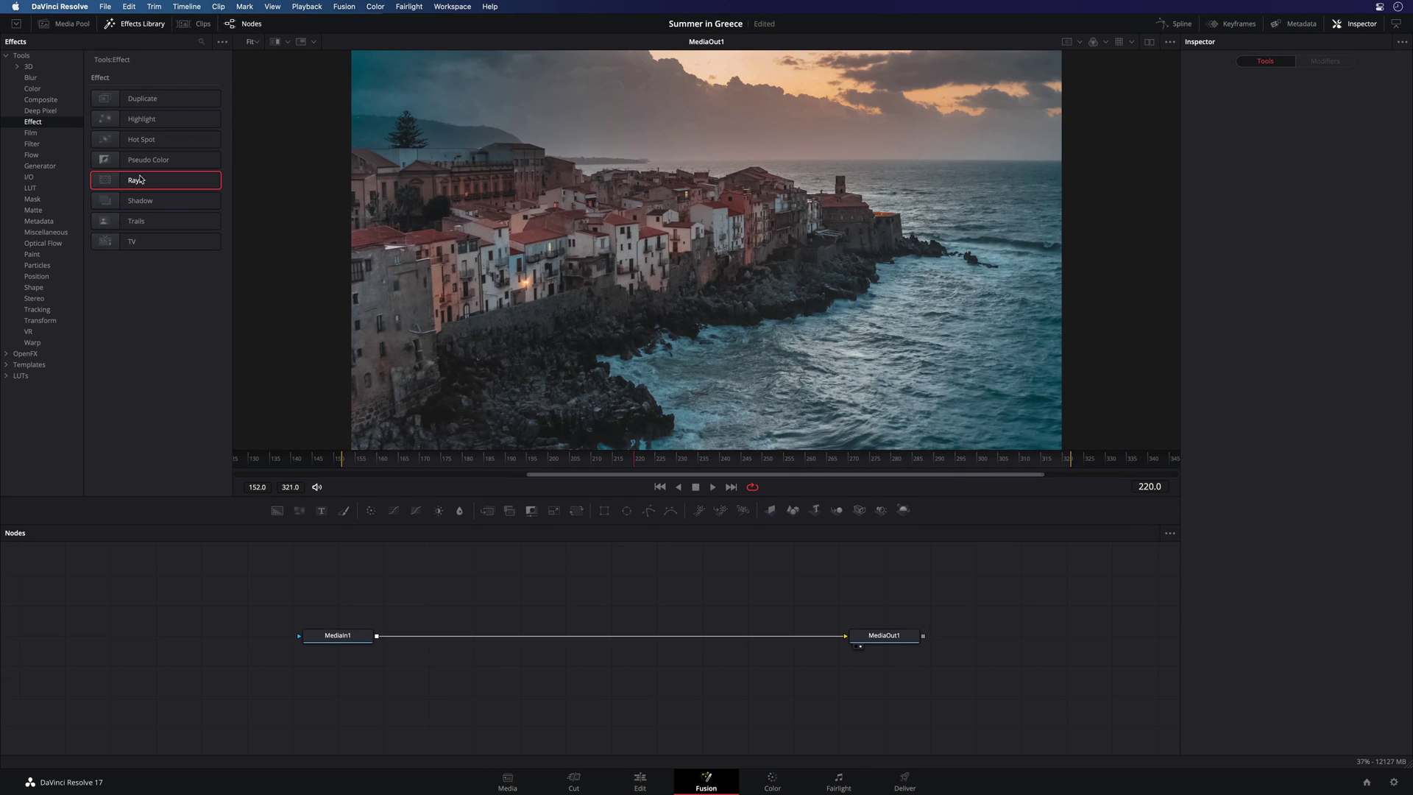
pyautogui.moveTo(163, 179); pyautogui.dragTo(544, 638)
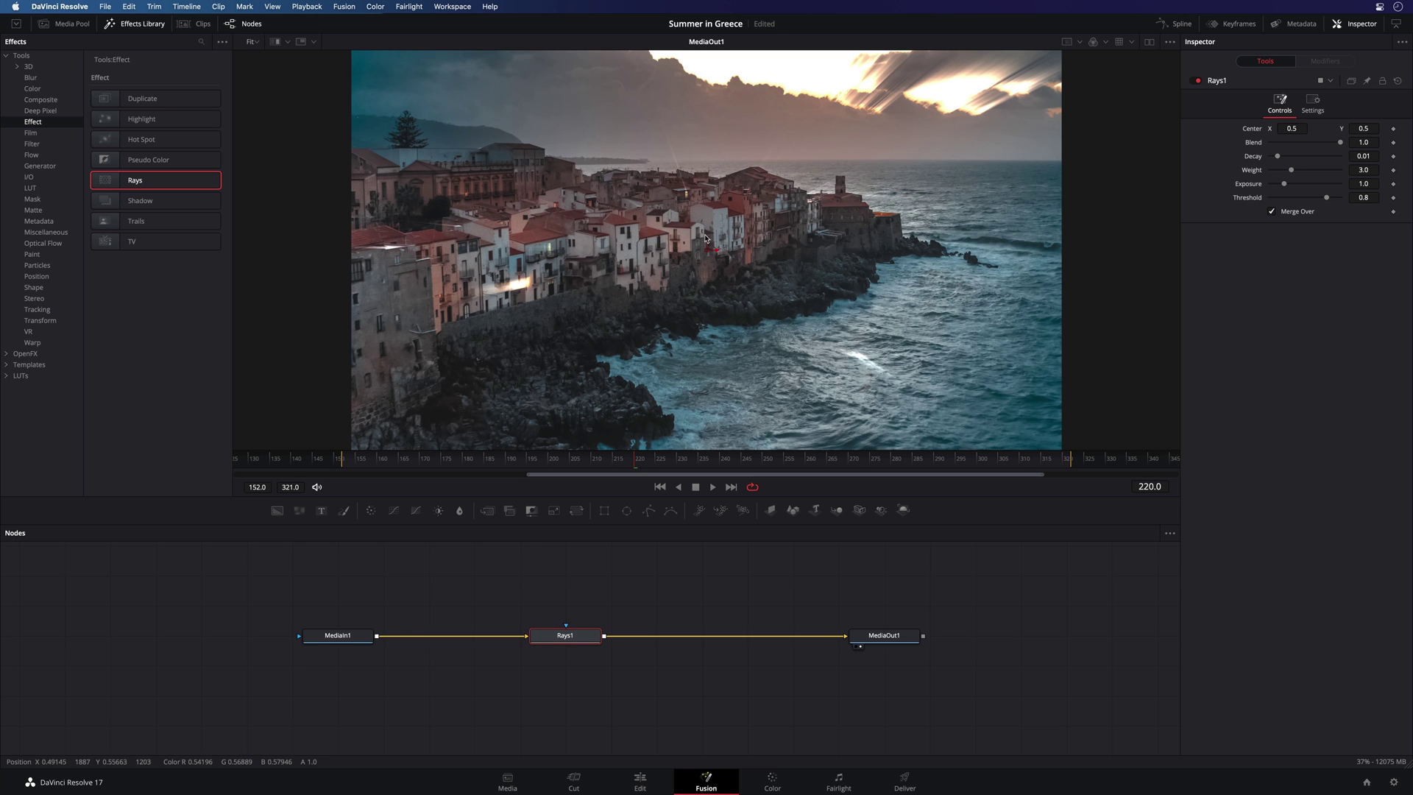
pyautogui.moveTo(709, 246); pyautogui.dragTo(707, 44)
pyautogui.moveTo(1326, 198); pyautogui.dragTo(1330, 200)
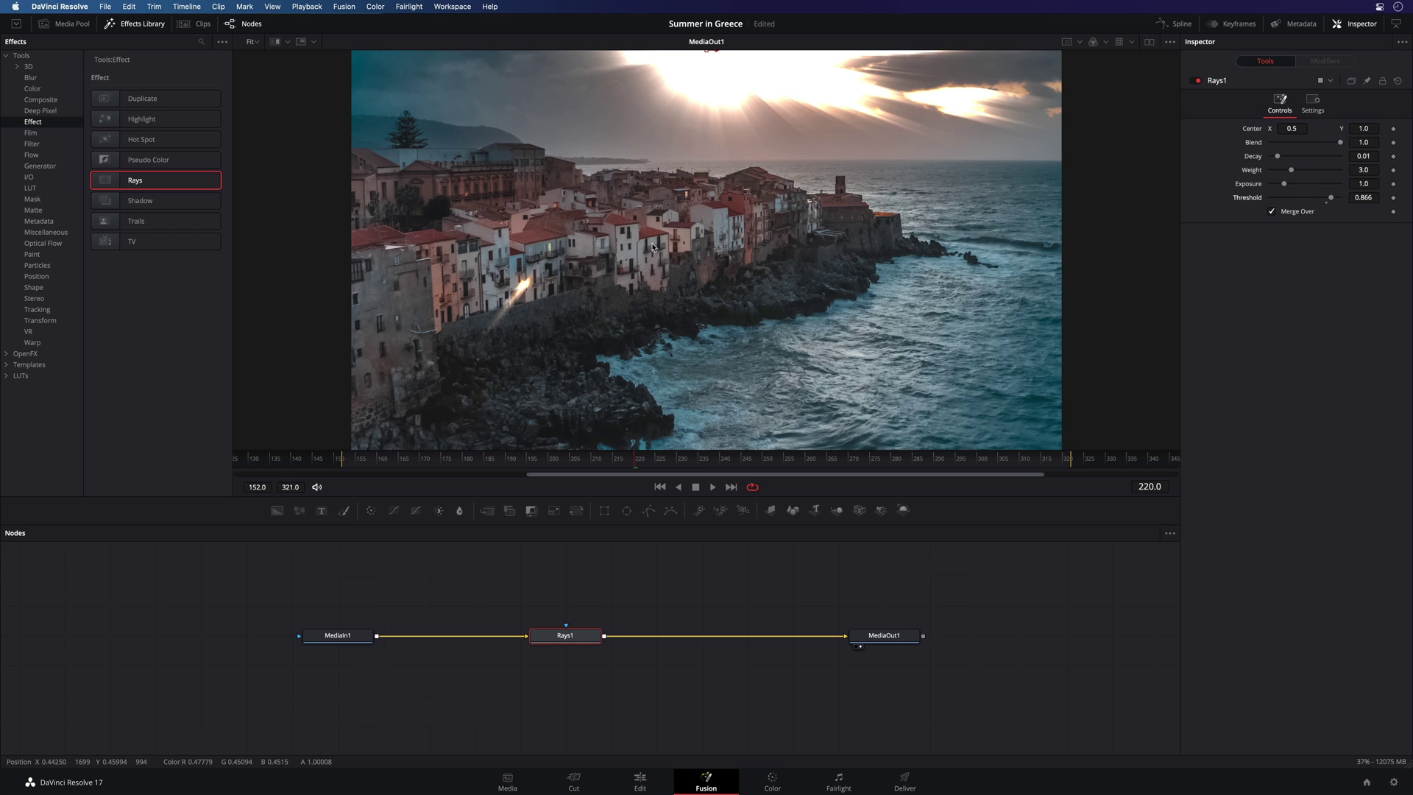
# Return to Edit, then reopen the coastal-town clip's Rays1 composite on the Fusion page
pyautogui.click(639, 781)
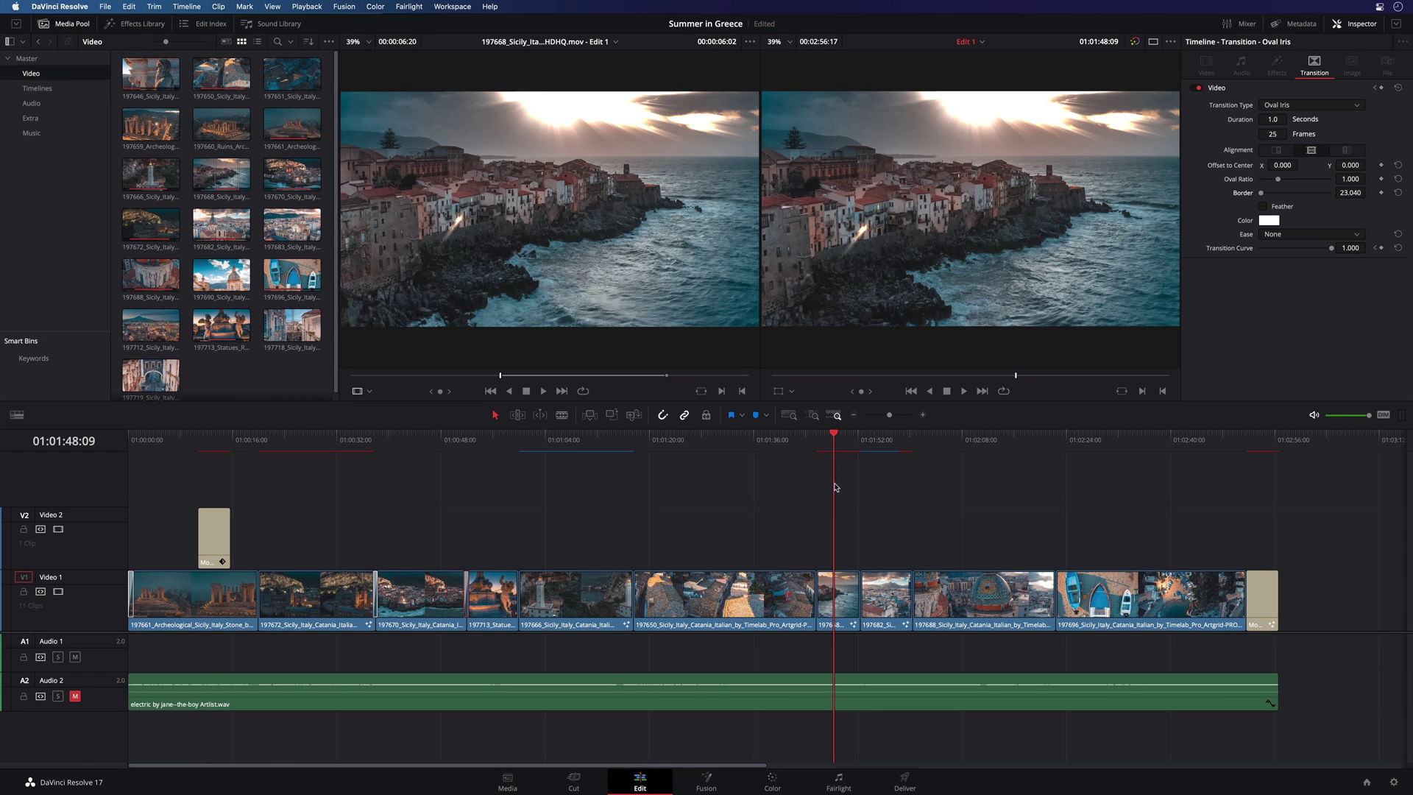
pyautogui.click(706, 781)
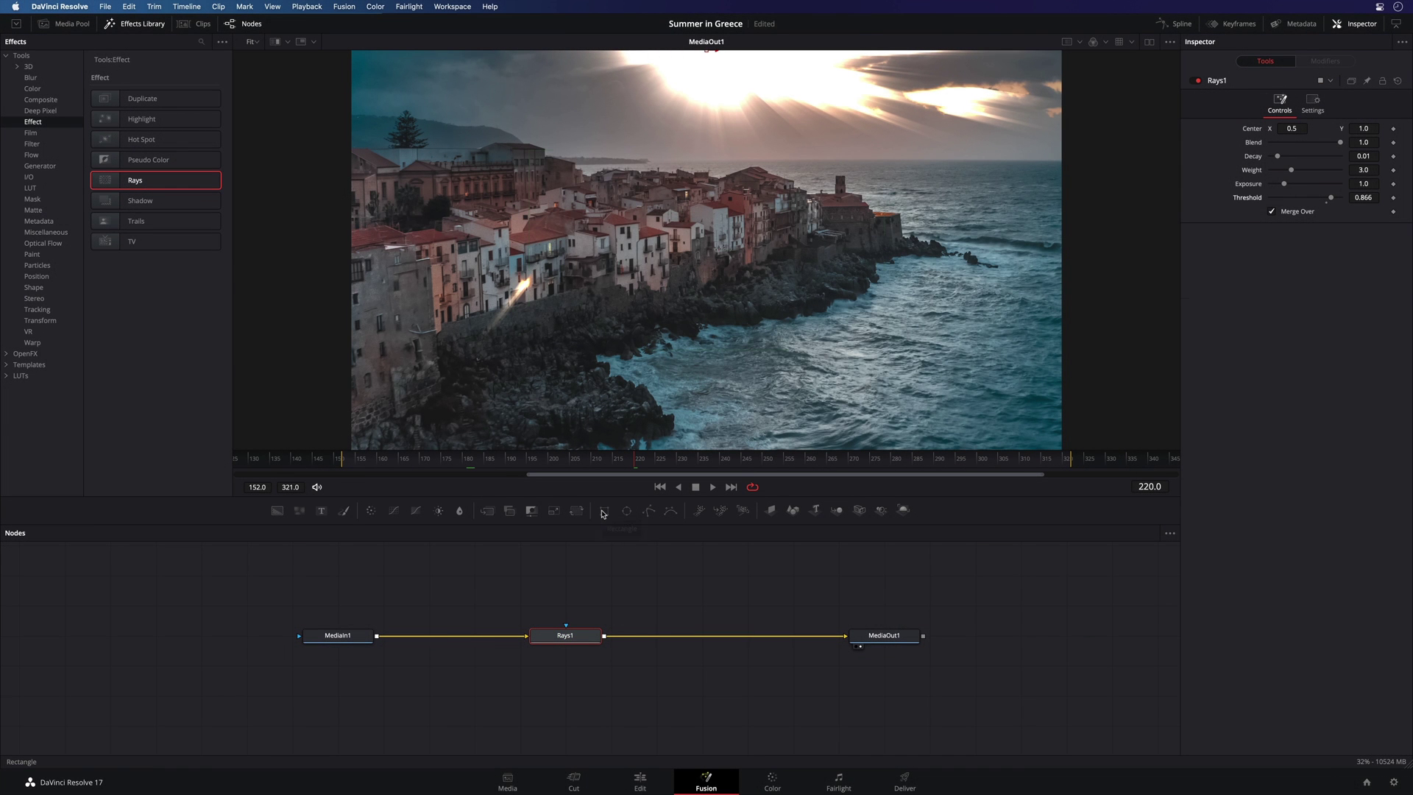
# Mask Rays1 to the sky with Rectangle1, set Blend 0.701 and Exposure 0.906, then return to Edit
pyautogui.click(604, 513)
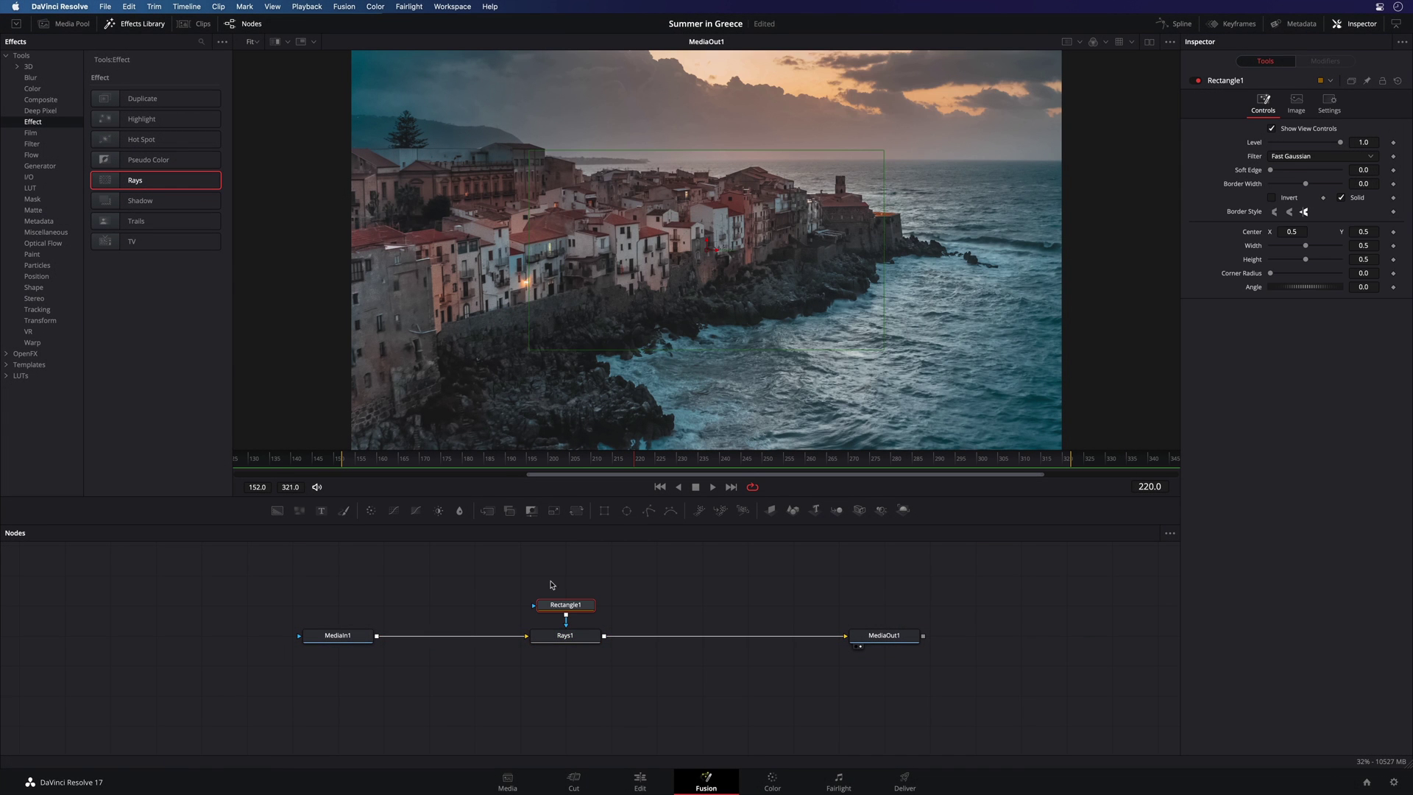
pyautogui.moveTo(567, 612); pyautogui.dragTo(567, 586)
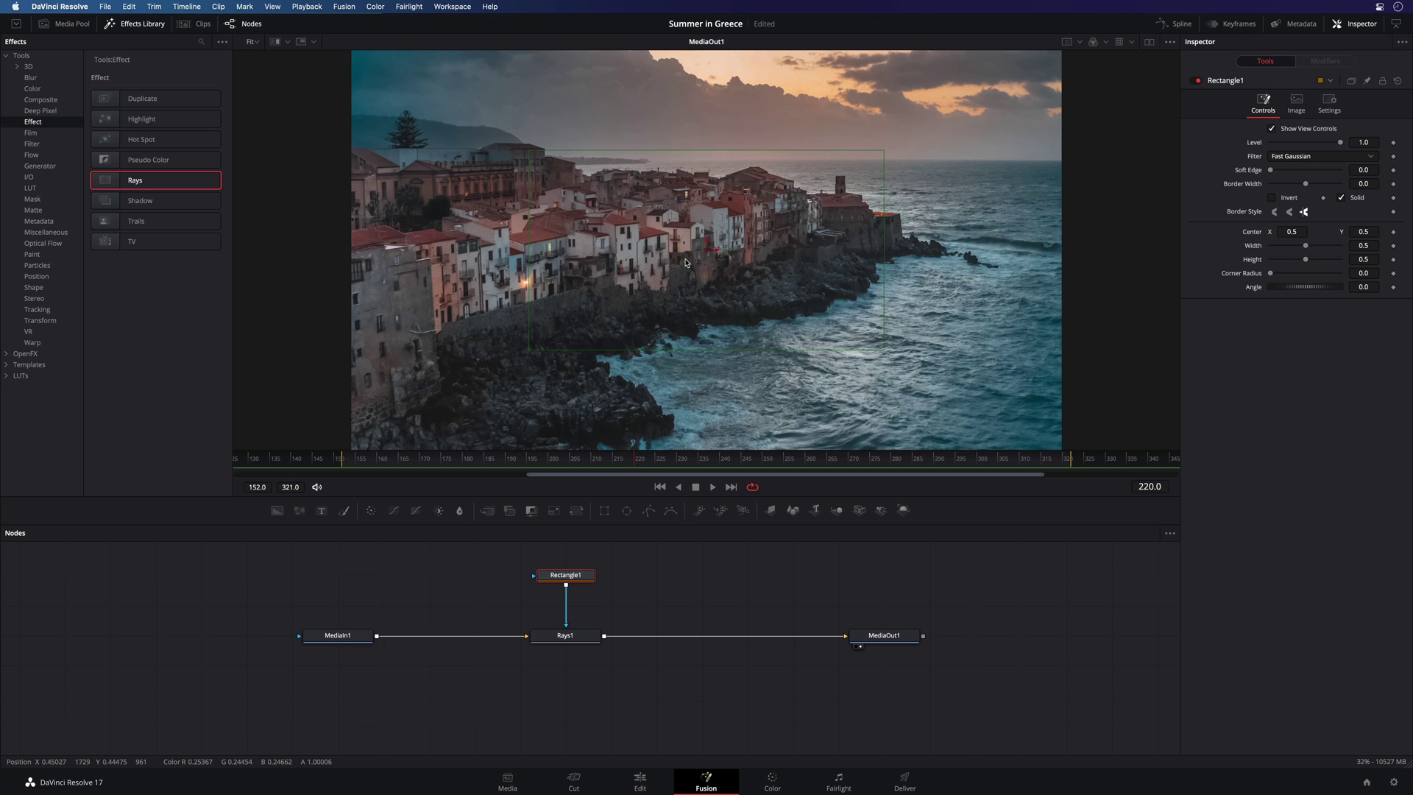
pyautogui.moveTo(710, 249); pyautogui.dragTo(662, 124)
pyautogui.click(565, 635)
pyautogui.moveTo(1326, 139); pyautogui.dragTo(1285, 187)
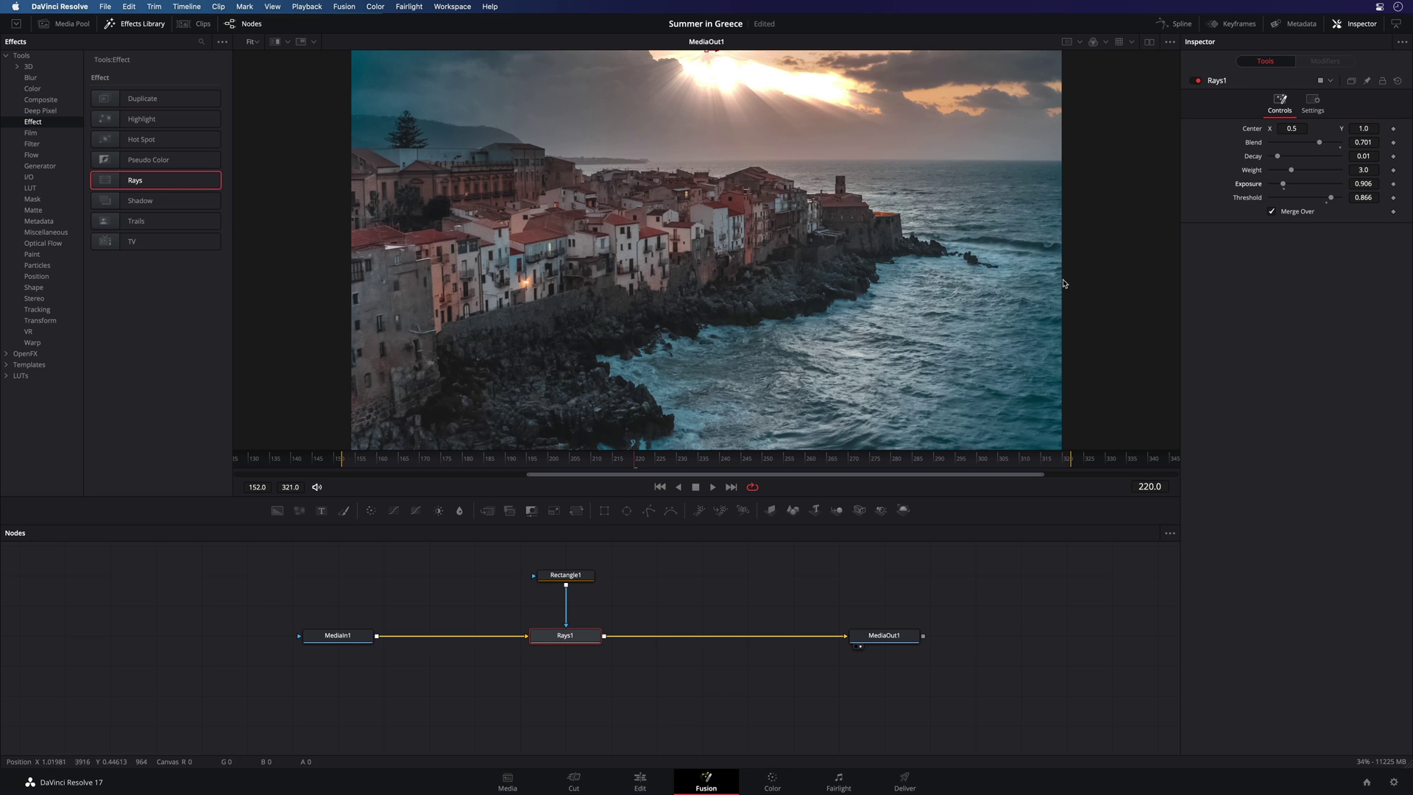
pyautogui.click(640, 782)
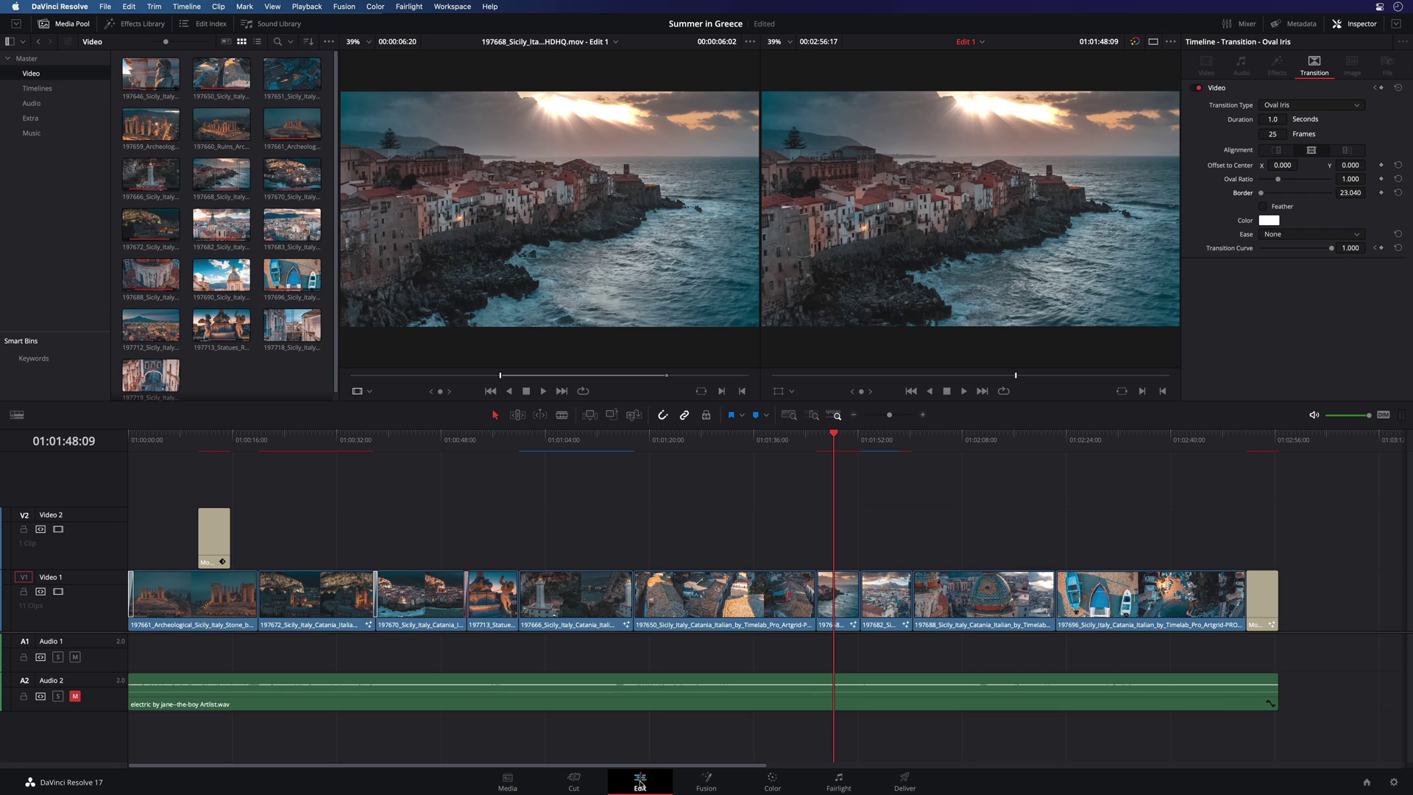
# Play and select the church clip, then open its THE CHURCH 3D composite on the Fusion page
pyautogui.click(876, 438)
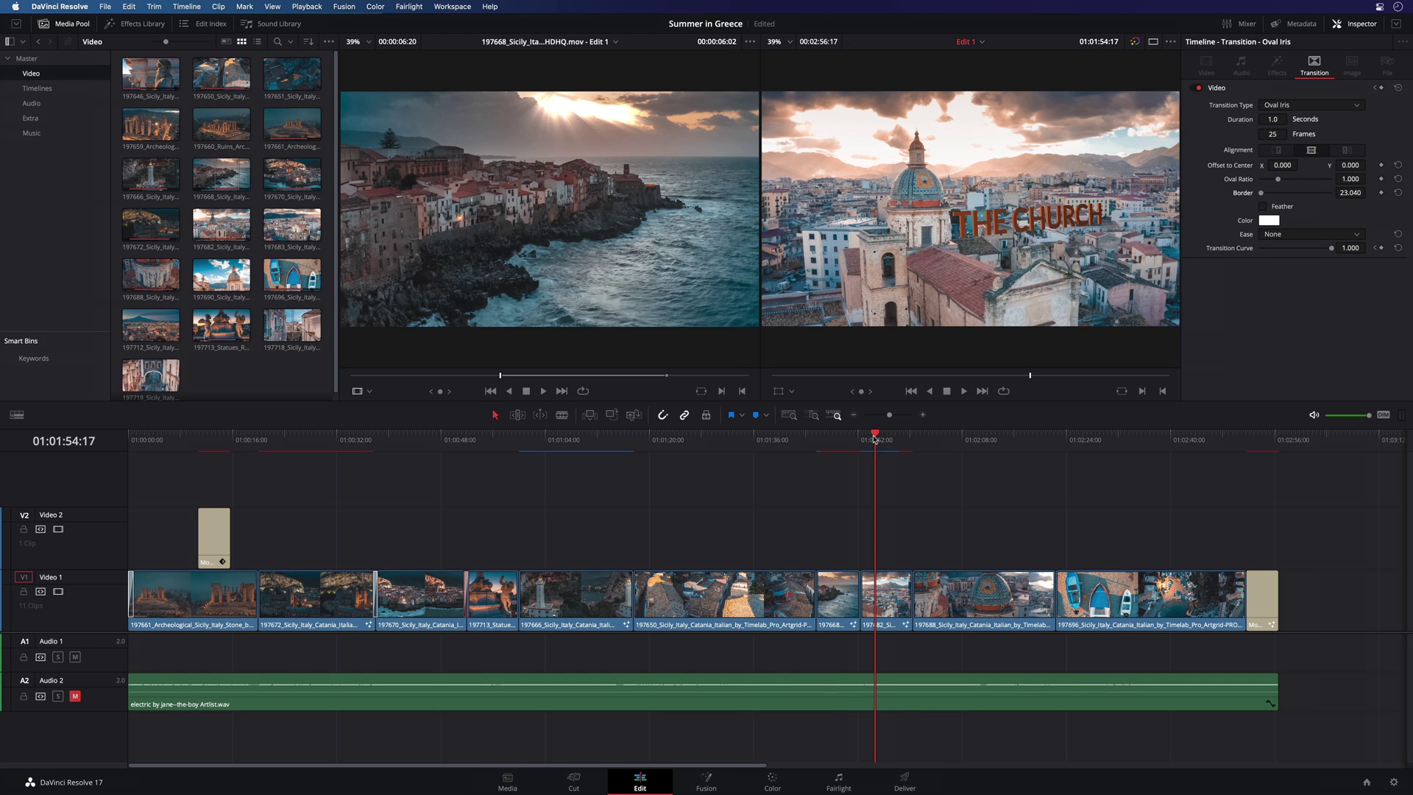
pyautogui.moveTo(873, 438); pyautogui.dragTo(873, 437)
pyautogui.press('space')
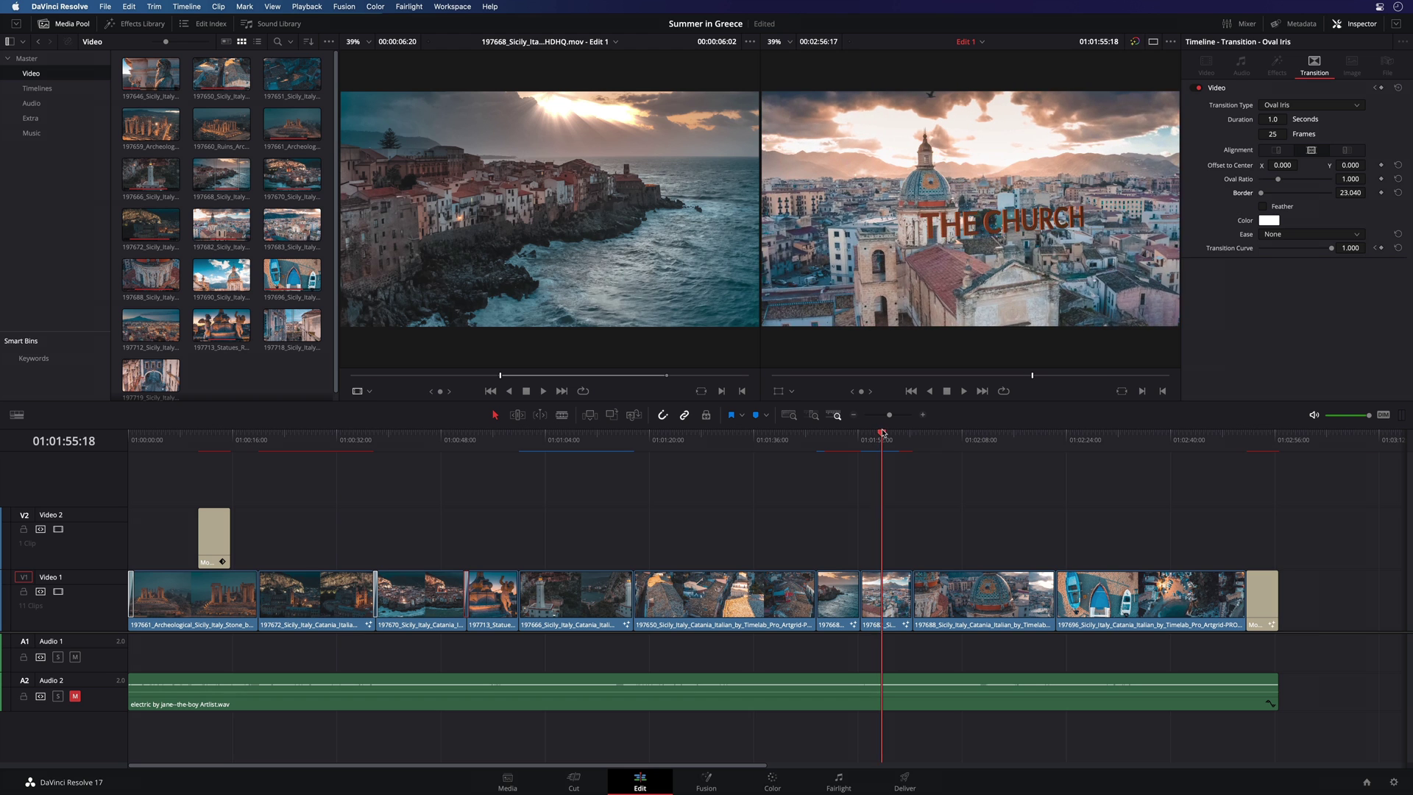
pyautogui.press('space')
pyautogui.click(895, 603)
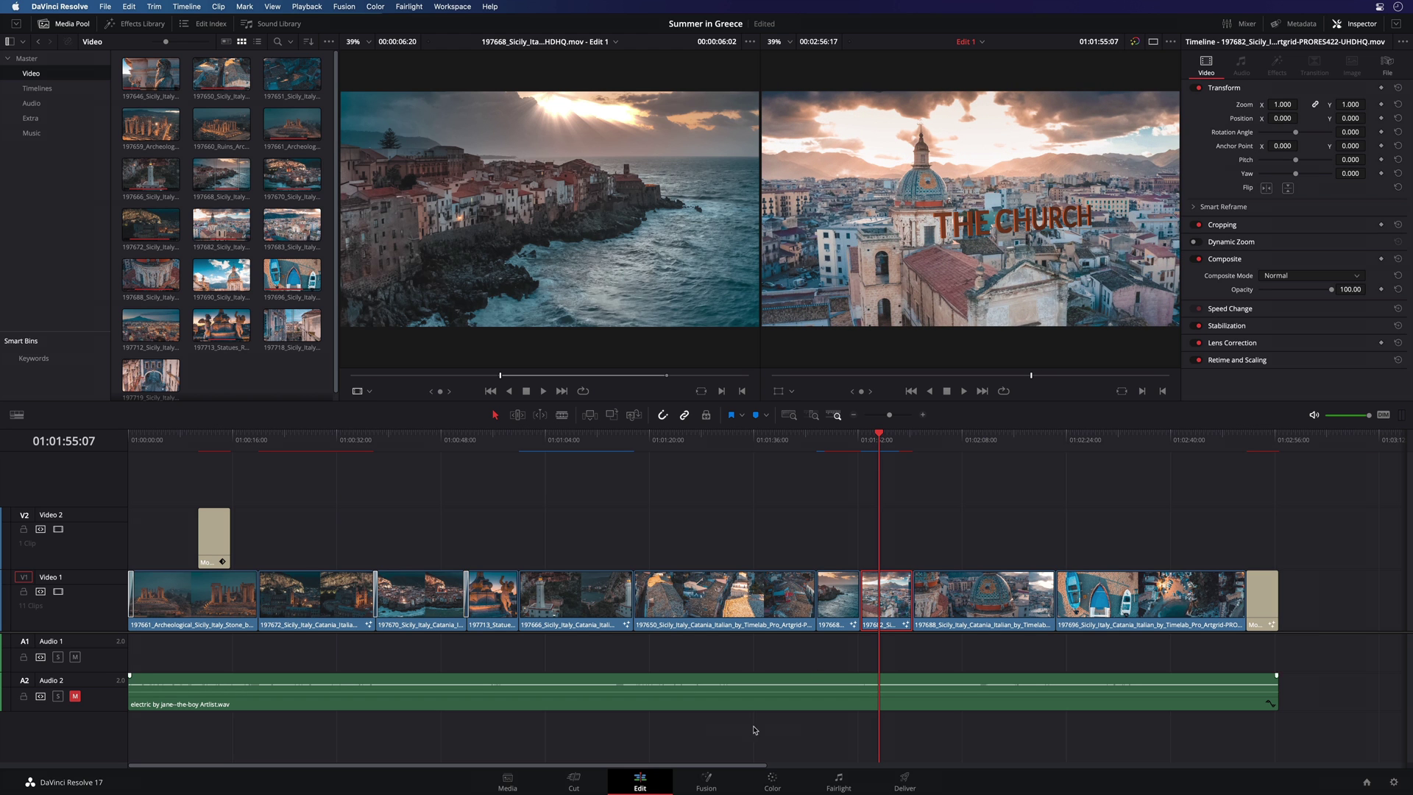
pyautogui.click(706, 782)
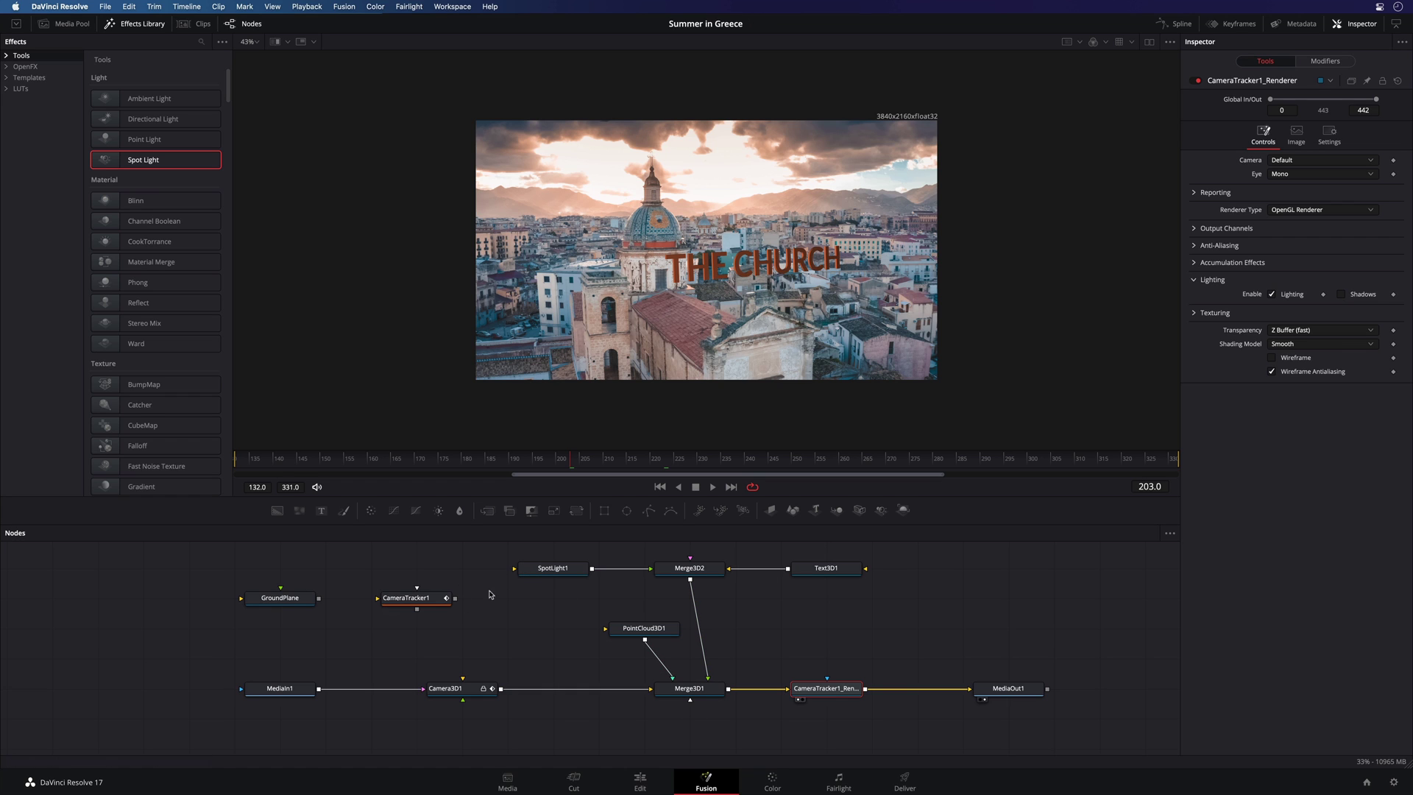
# Turn on Dual Viewer and inspect Merge3D1 and Text3D1 between frames 175 and 215
pyautogui.click(140, 28)
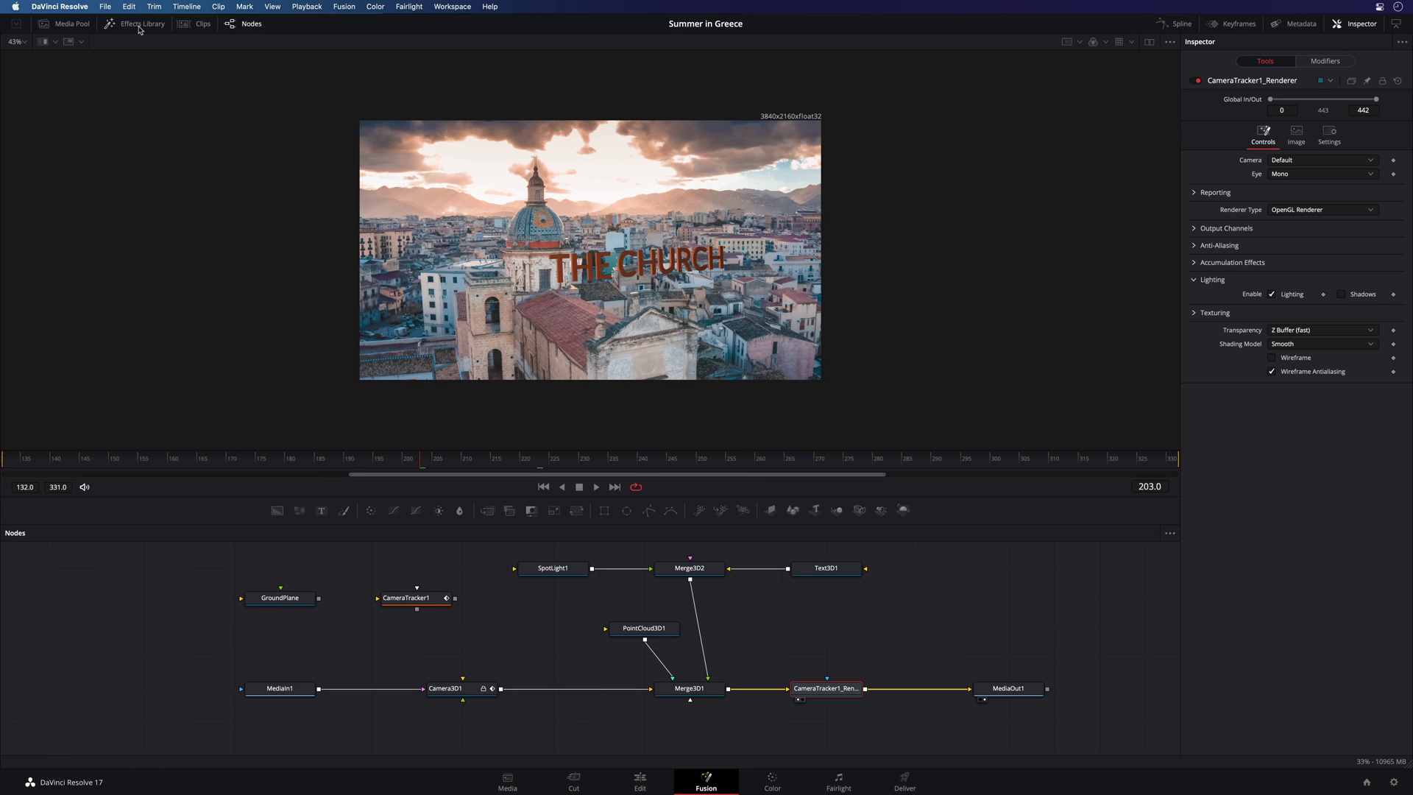
pyautogui.click(1151, 45)
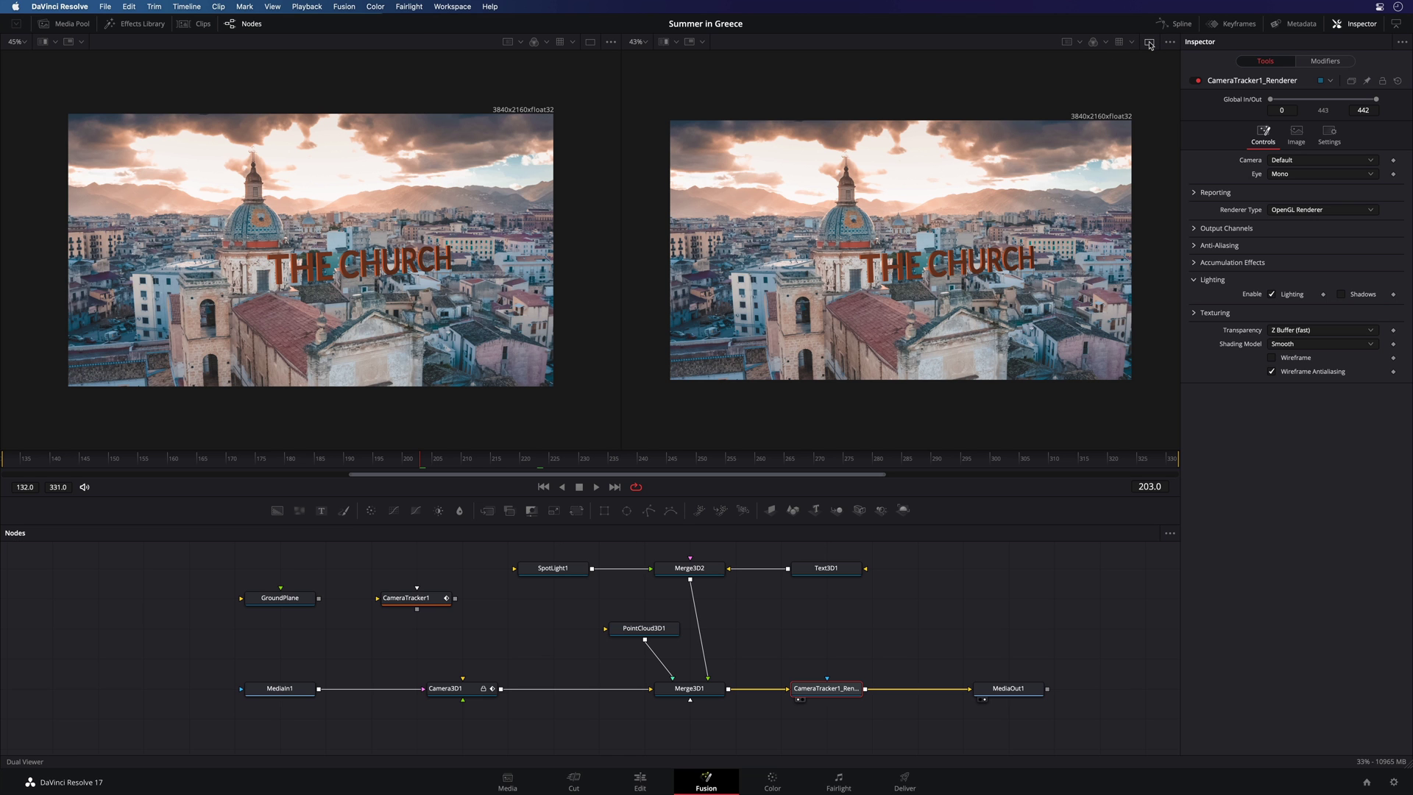
pyautogui.click(354, 339)
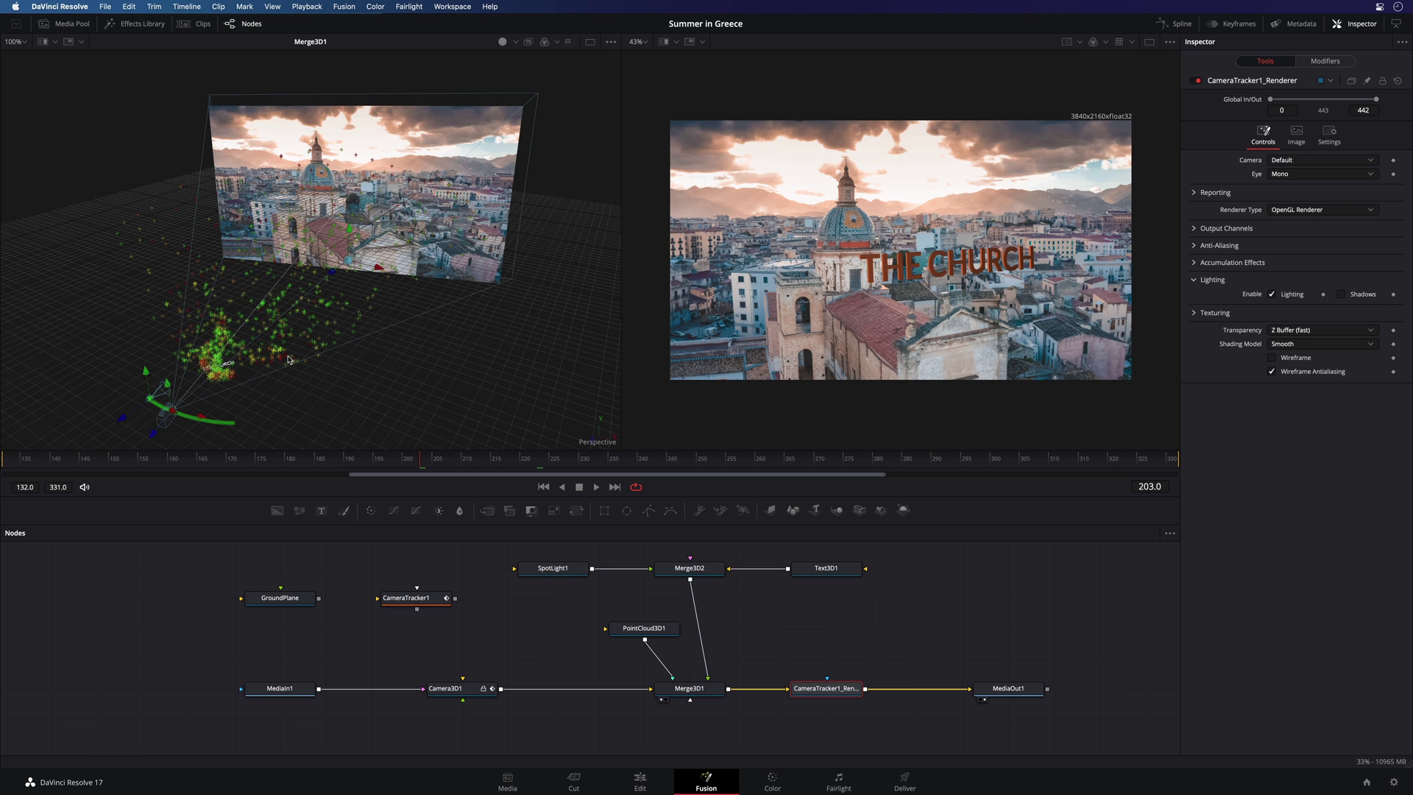
pyautogui.moveTo(340, 368)
pyautogui.mouseDown()
pyautogui.moveTo(284, 388)
pyautogui.moveTo(339, 353)
pyautogui.mouseUp()
pyautogui.click(256, 462)
pyautogui.moveTo(257, 462); pyautogui.dragTo(493, 462)
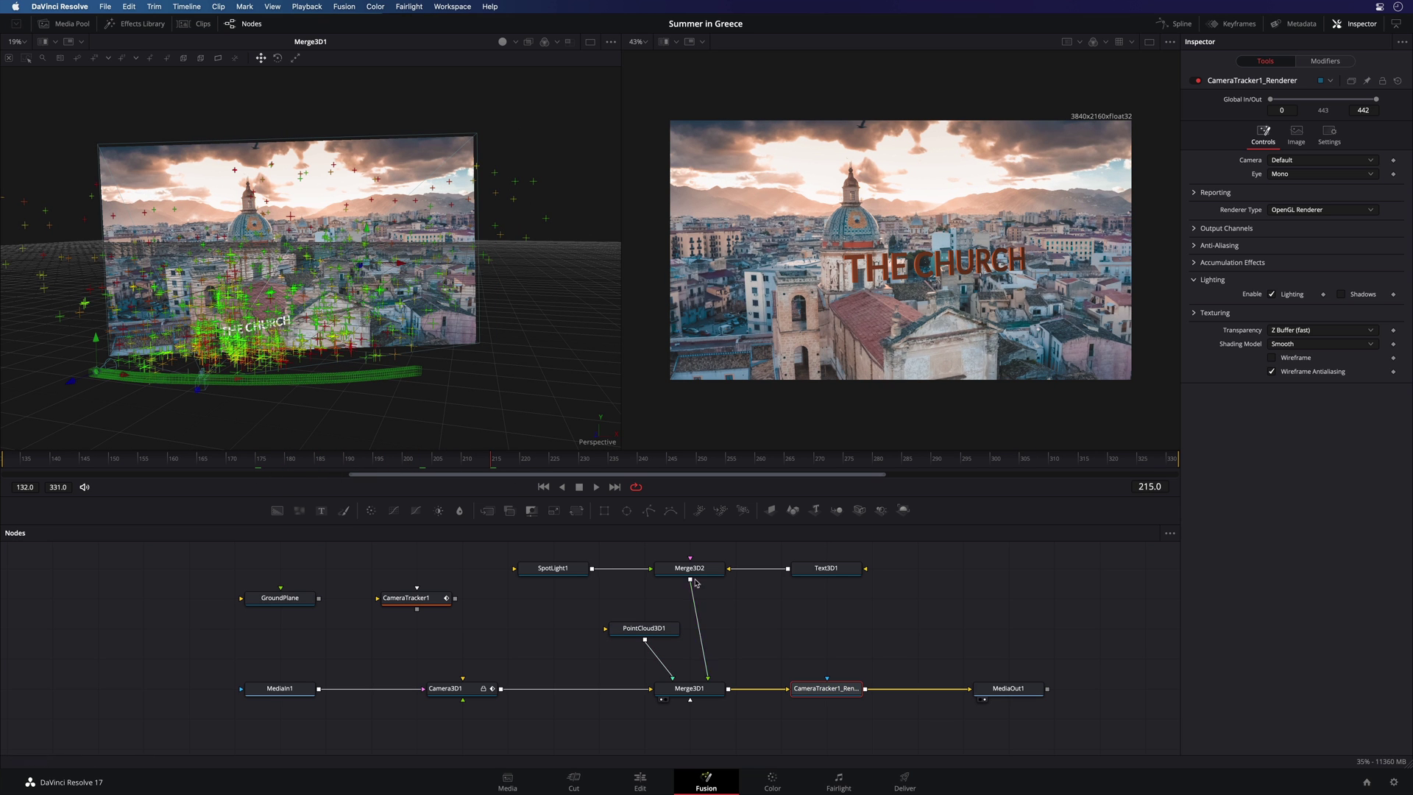
pyautogui.moveTo(826, 568); pyautogui.dragTo(178, 296)
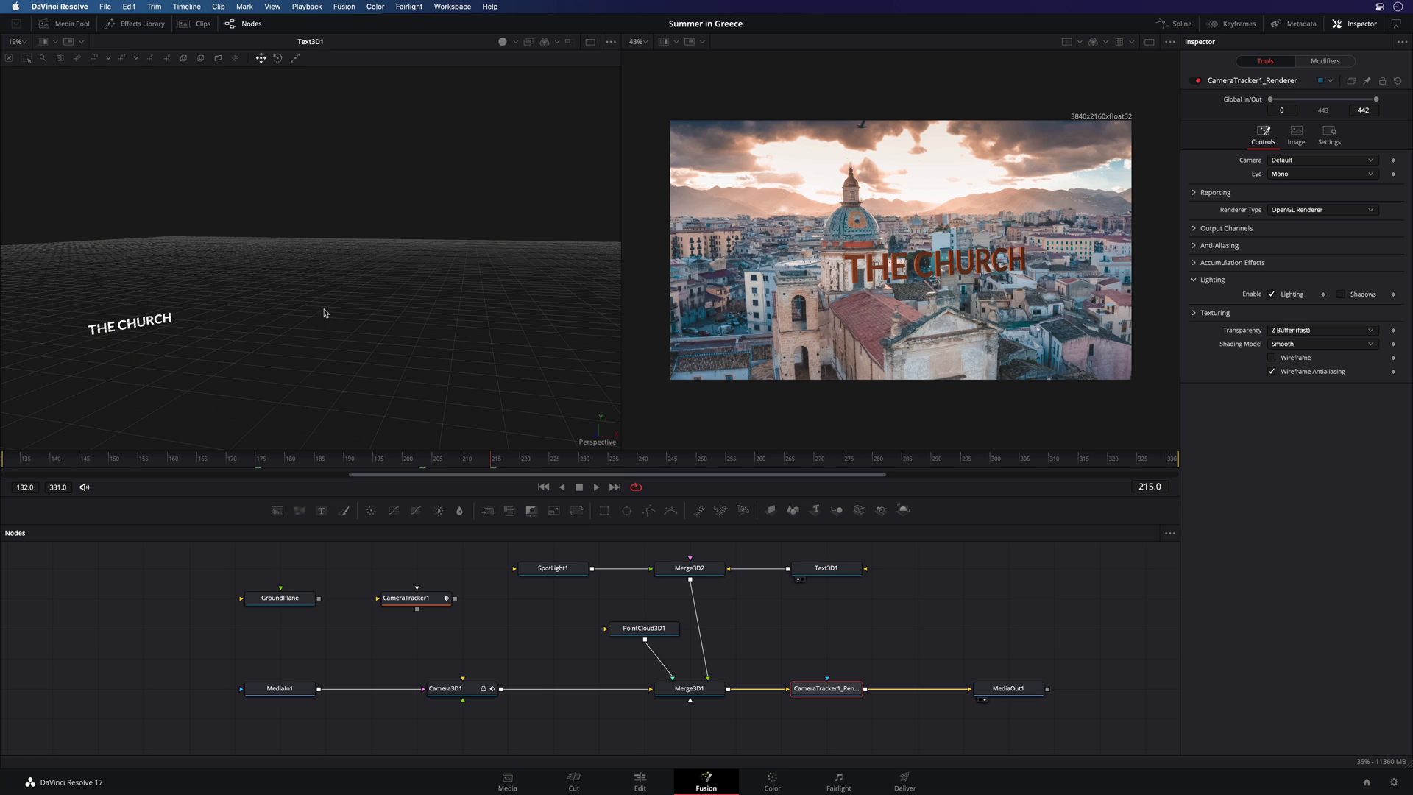
# Set SpotLight1's colour to yellow-green, then go back to the Edit page
pyautogui.click(553, 567)
pyautogui.moveTo(688, 688); pyautogui.dragTo(460, 383)
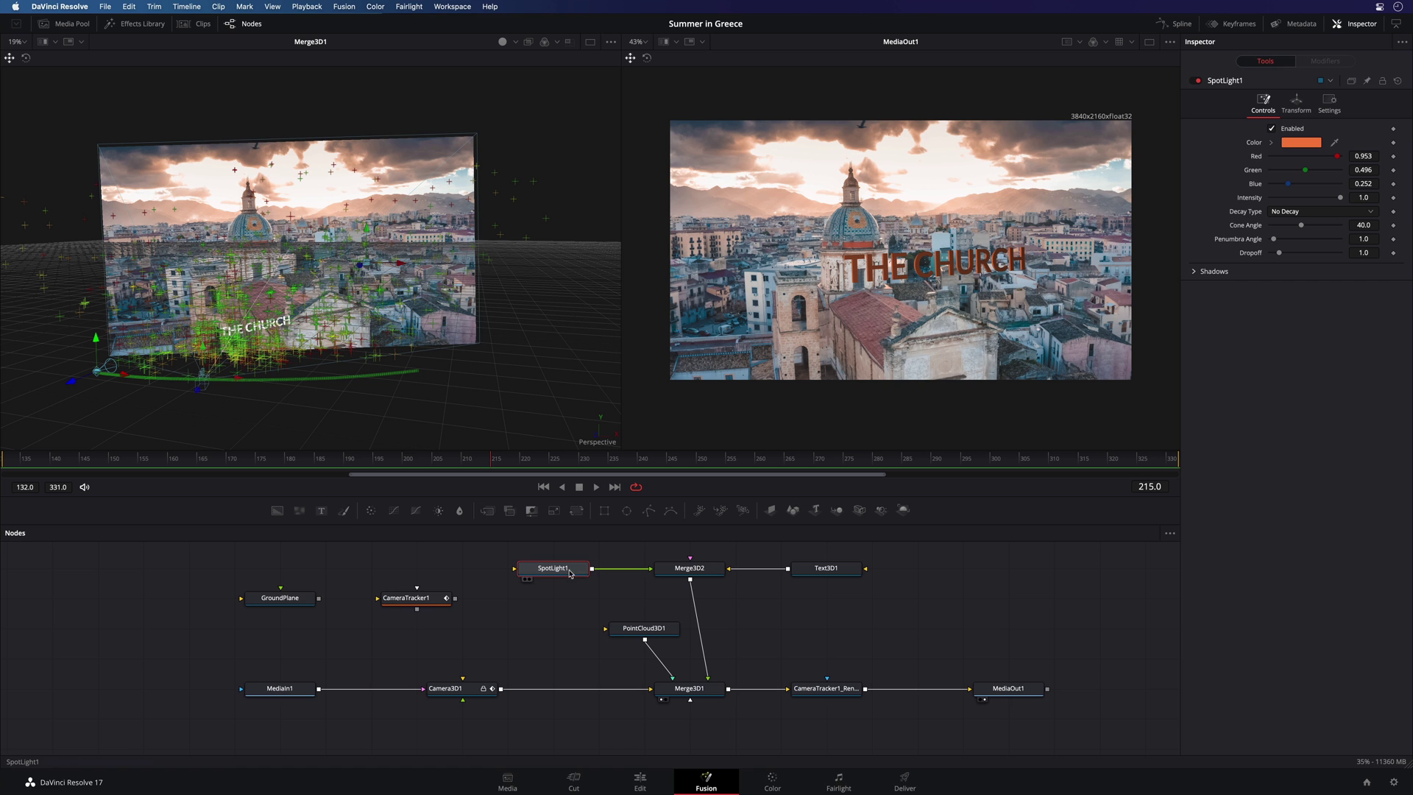
pyautogui.click(1312, 142)
pyautogui.click(76, 651)
pyautogui.click(97, 781)
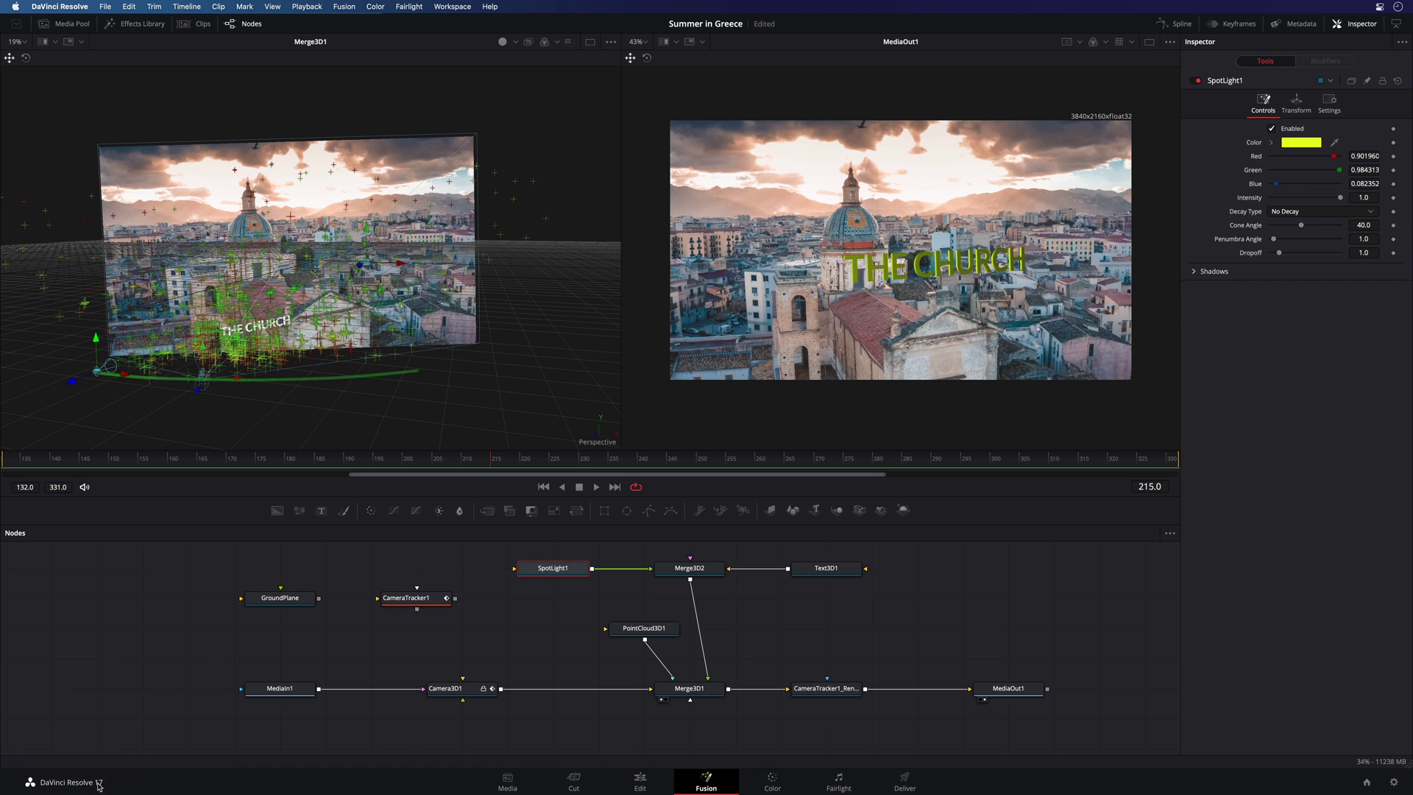
pyautogui.click(639, 781)
pyautogui.moveTo(879, 436)
pyautogui.mouseDown()
pyautogui.moveTo(858, 434)
pyautogui.moveTo(890, 430)
pyautogui.mouseUp()
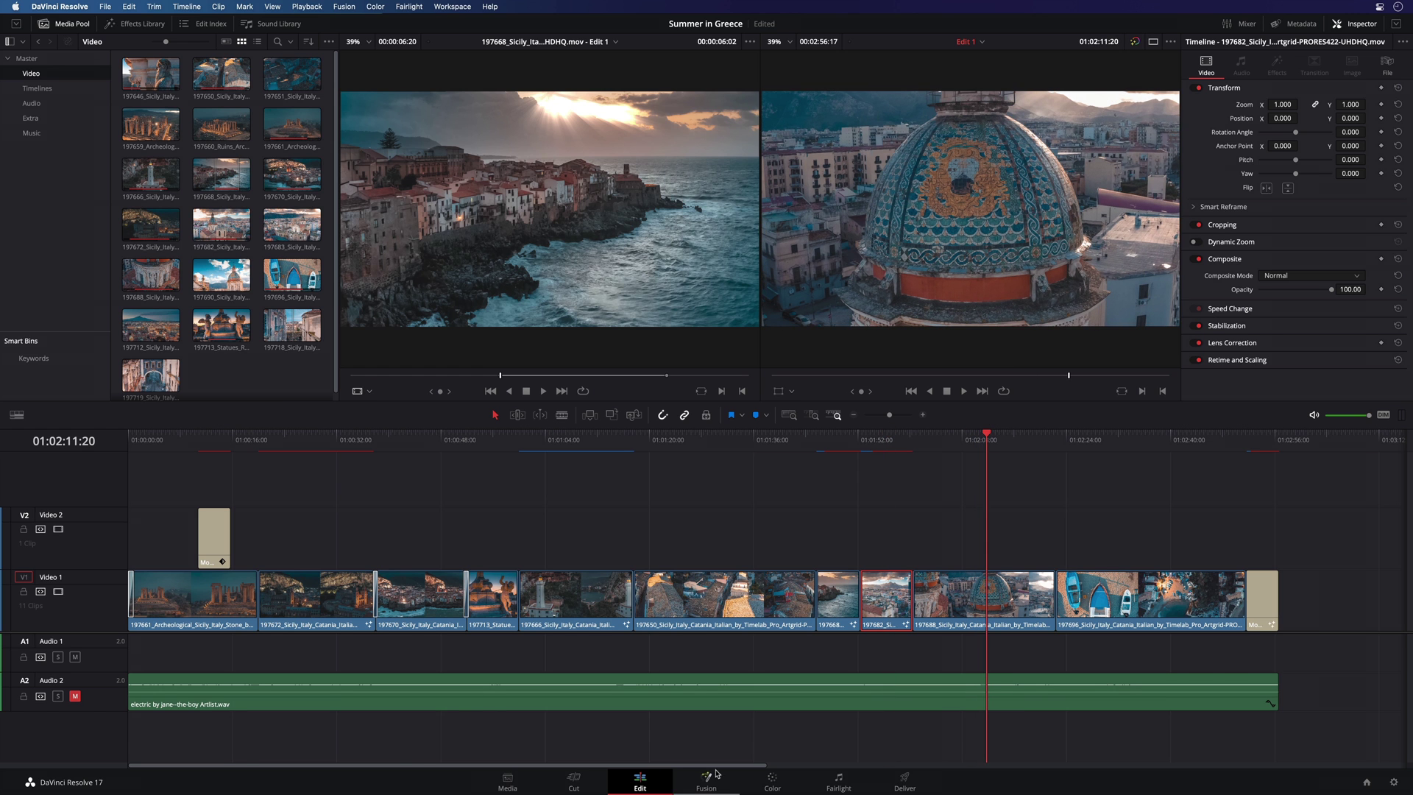
# On the Color page, browse the Color Match, HDR, RGB Mixer and Motion Effects palettes, ending on log wheels
pyautogui.click(772, 780)
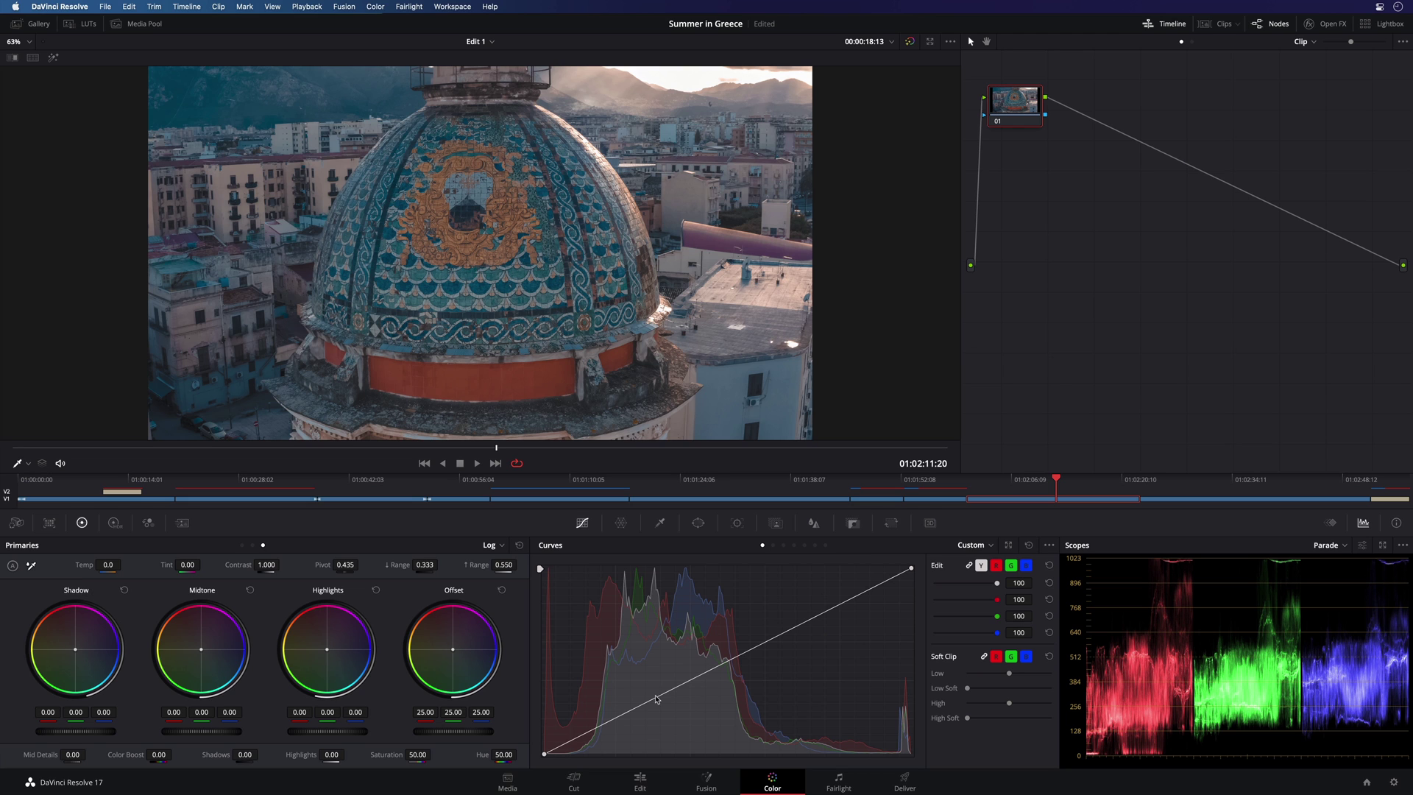
pyautogui.click(241, 546)
pyautogui.click(263, 546)
pyautogui.click(49, 523)
pyautogui.click(114, 523)
pyautogui.click(148, 523)
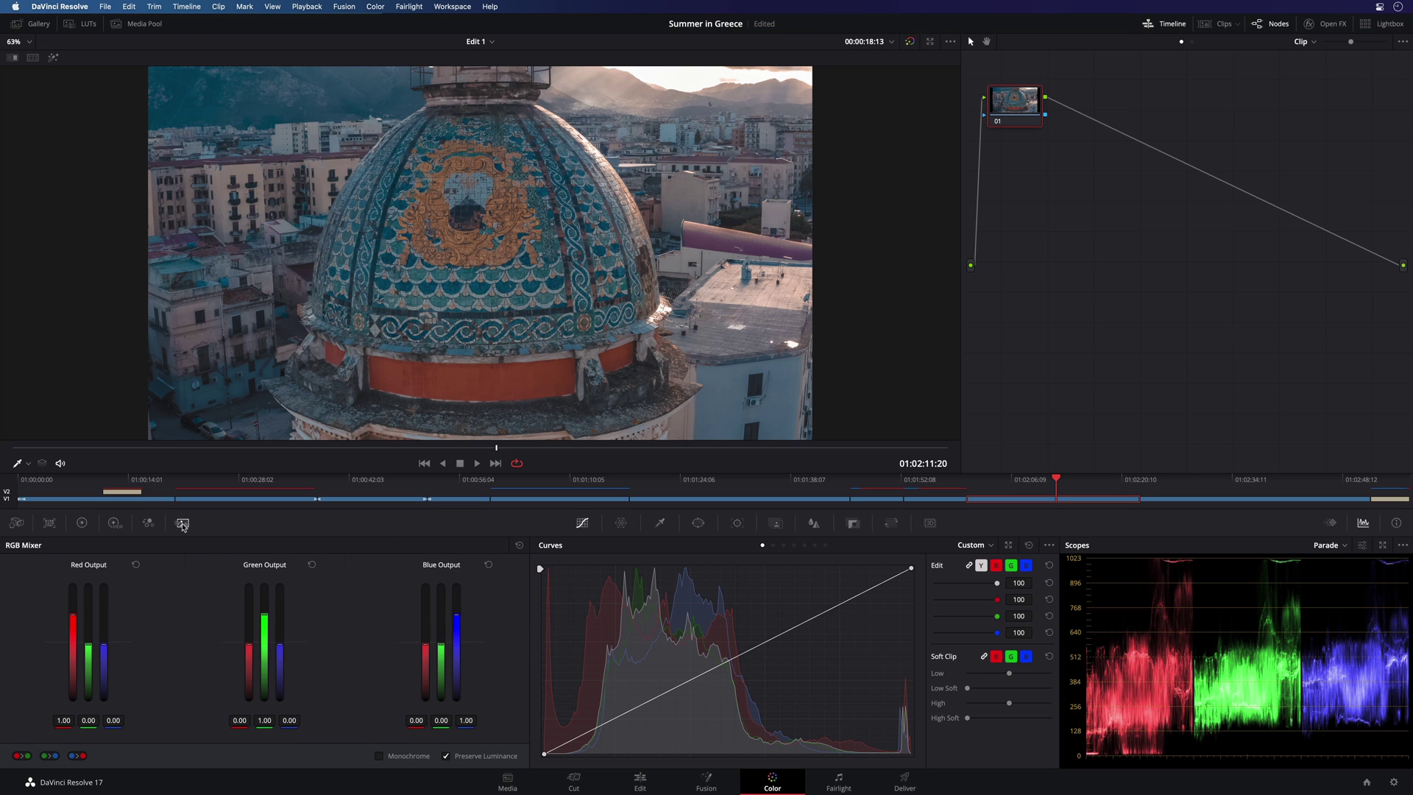
pyautogui.click(182, 523)
pyautogui.click(81, 523)
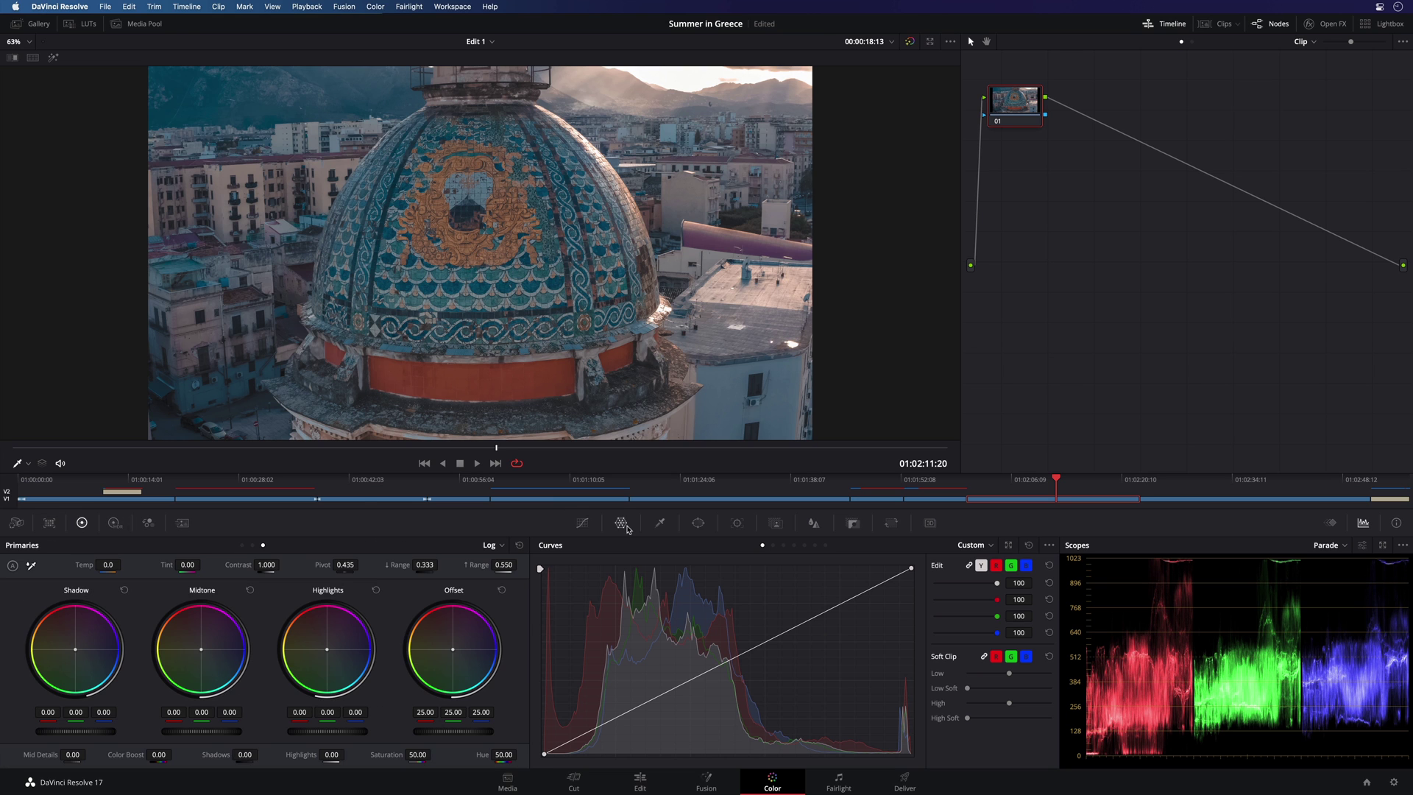
# Browse the Color Warper, Qualifier, Window and Tracker palettes, ending on Curves
pyautogui.click(622, 523)
pyautogui.click(660, 523)
pyautogui.click(699, 523)
pyautogui.click(738, 522)
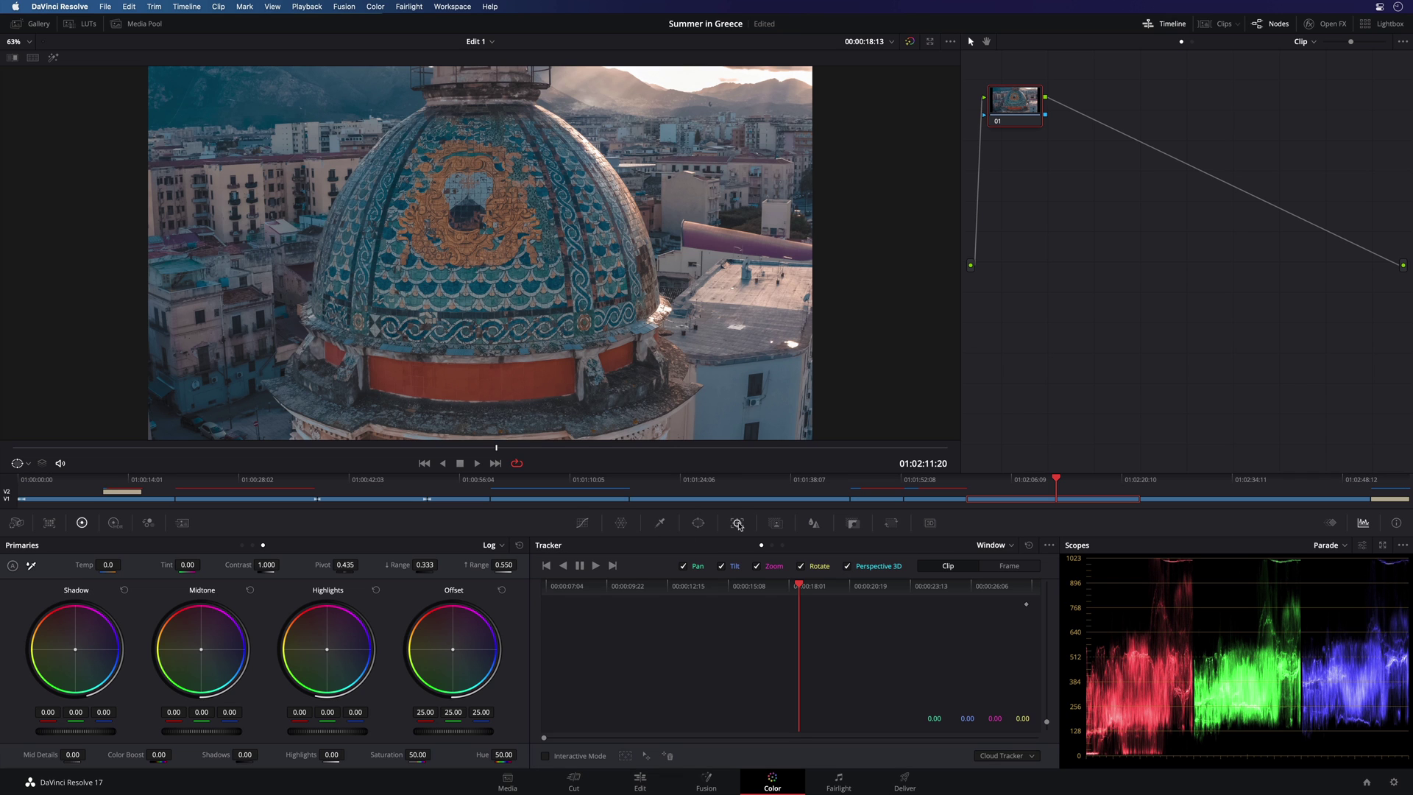
pyautogui.click(584, 525)
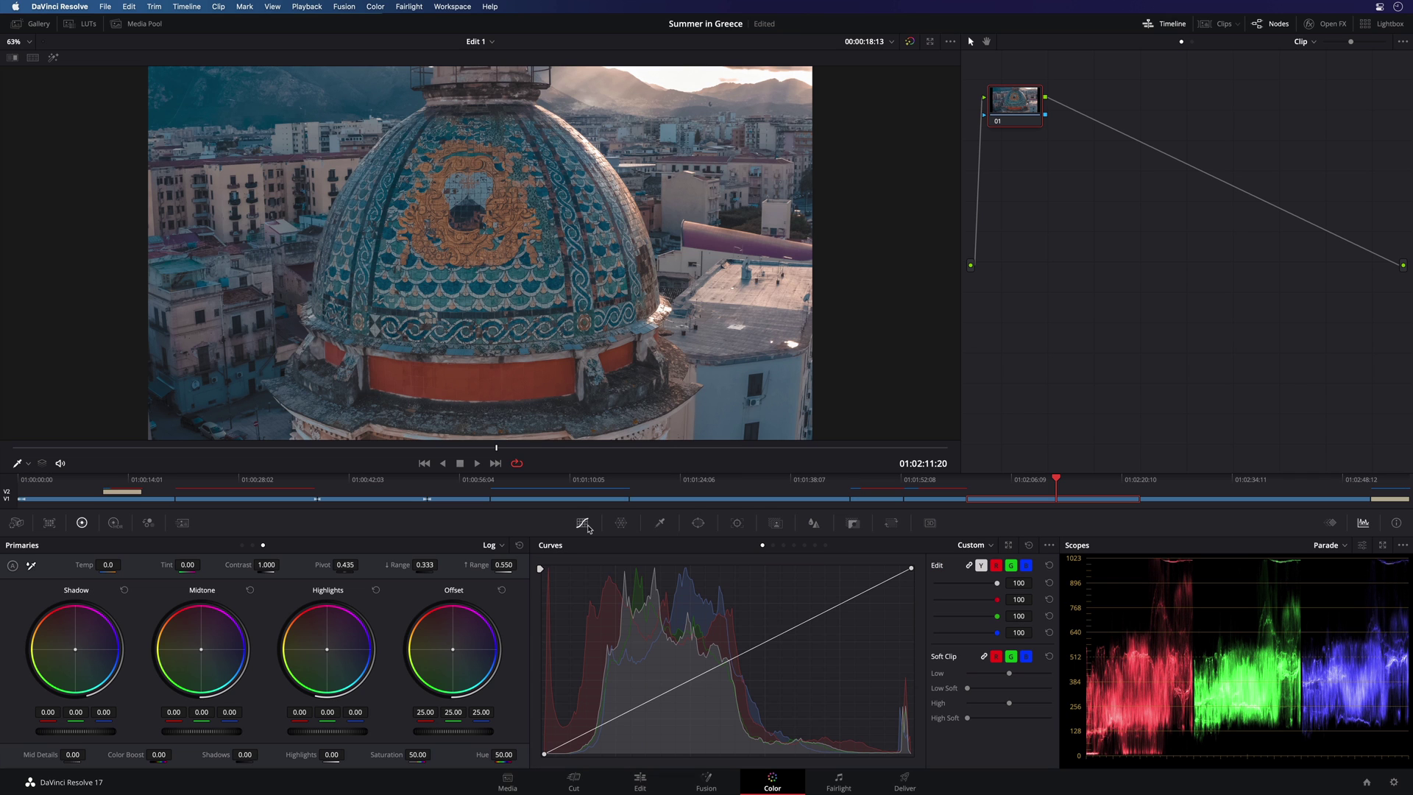
# Add an S-curve to node 01 with lowered shadows and raised highlights
pyautogui.moveTo(1009, 112); pyautogui.dragTo(1057, 145)
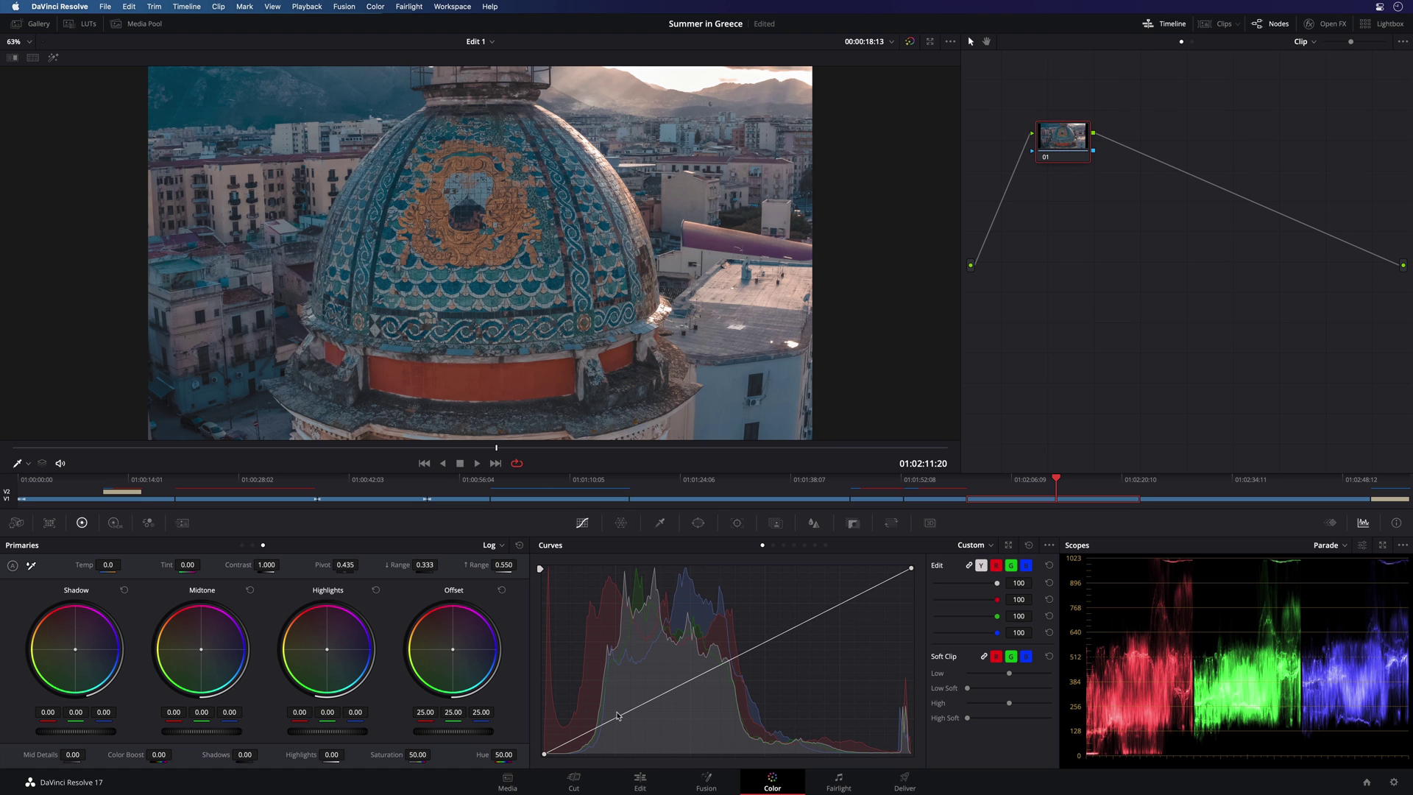
pyautogui.moveTo(618, 718); pyautogui.dragTo(624, 733)
pyautogui.moveTo(842, 605); pyautogui.dragTo(830, 587)
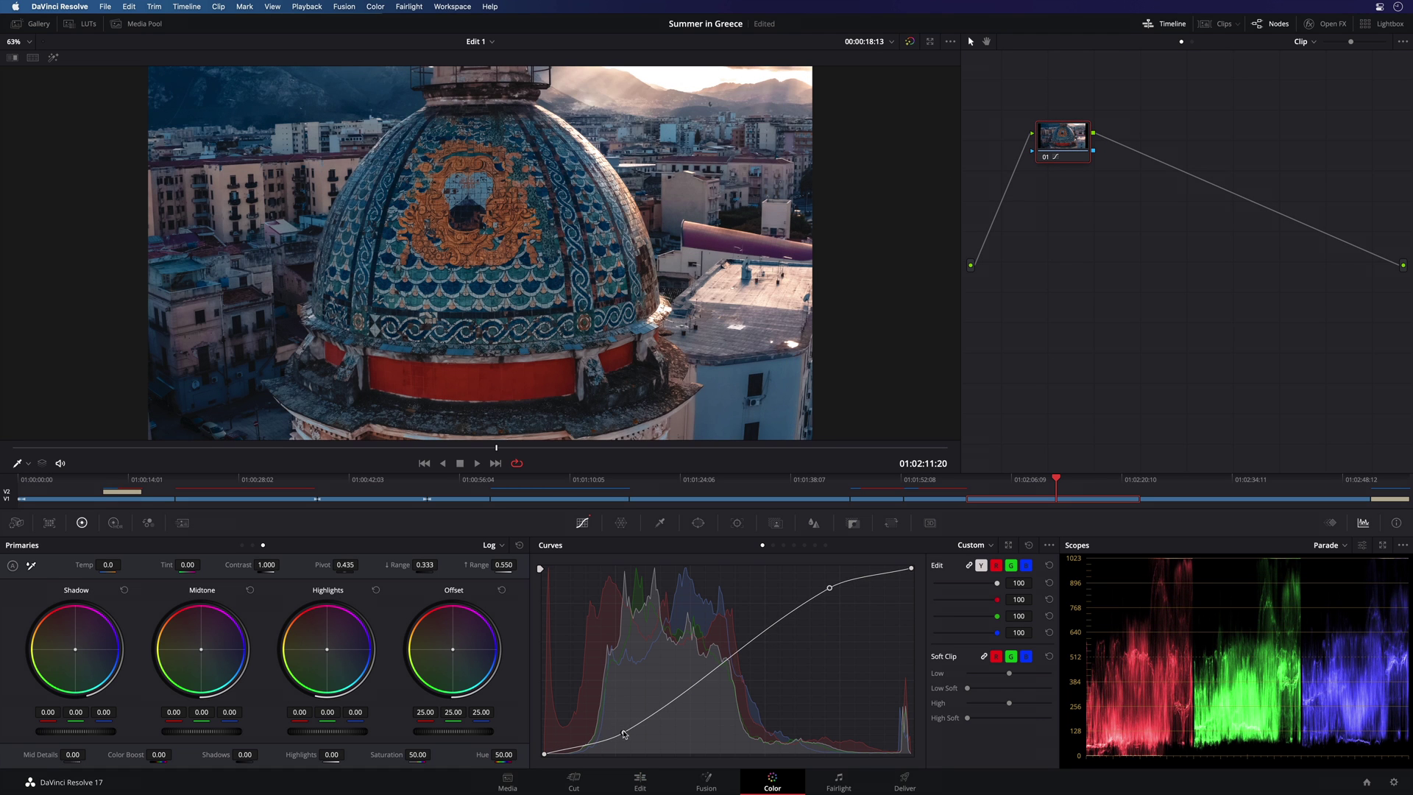
pyautogui.moveTo(624, 734); pyautogui.dragTo(627, 742)
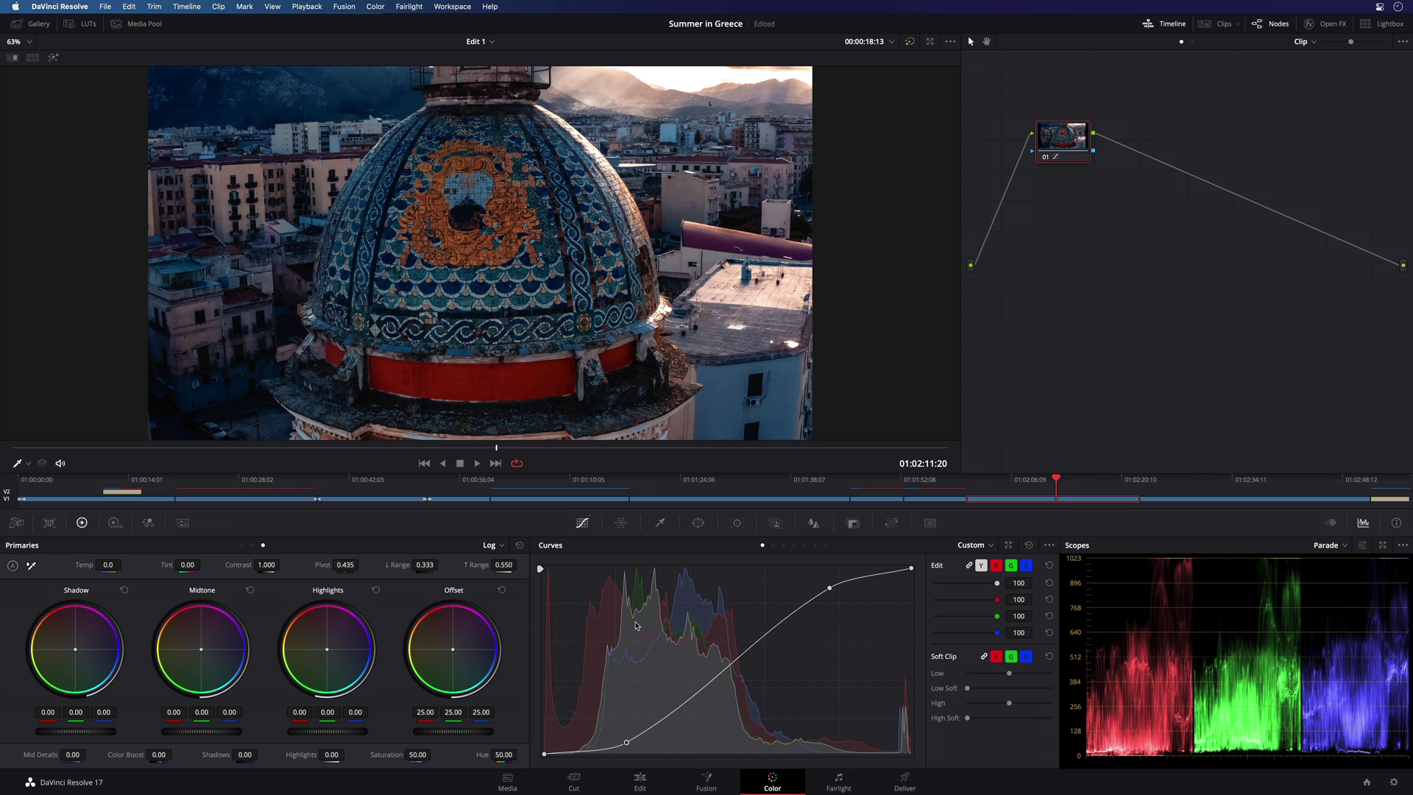
# Add an inverted circle window stretched into a soft ellipse
pyautogui.click(698, 522)
pyautogui.click(554, 623)
pyautogui.click(842, 623)
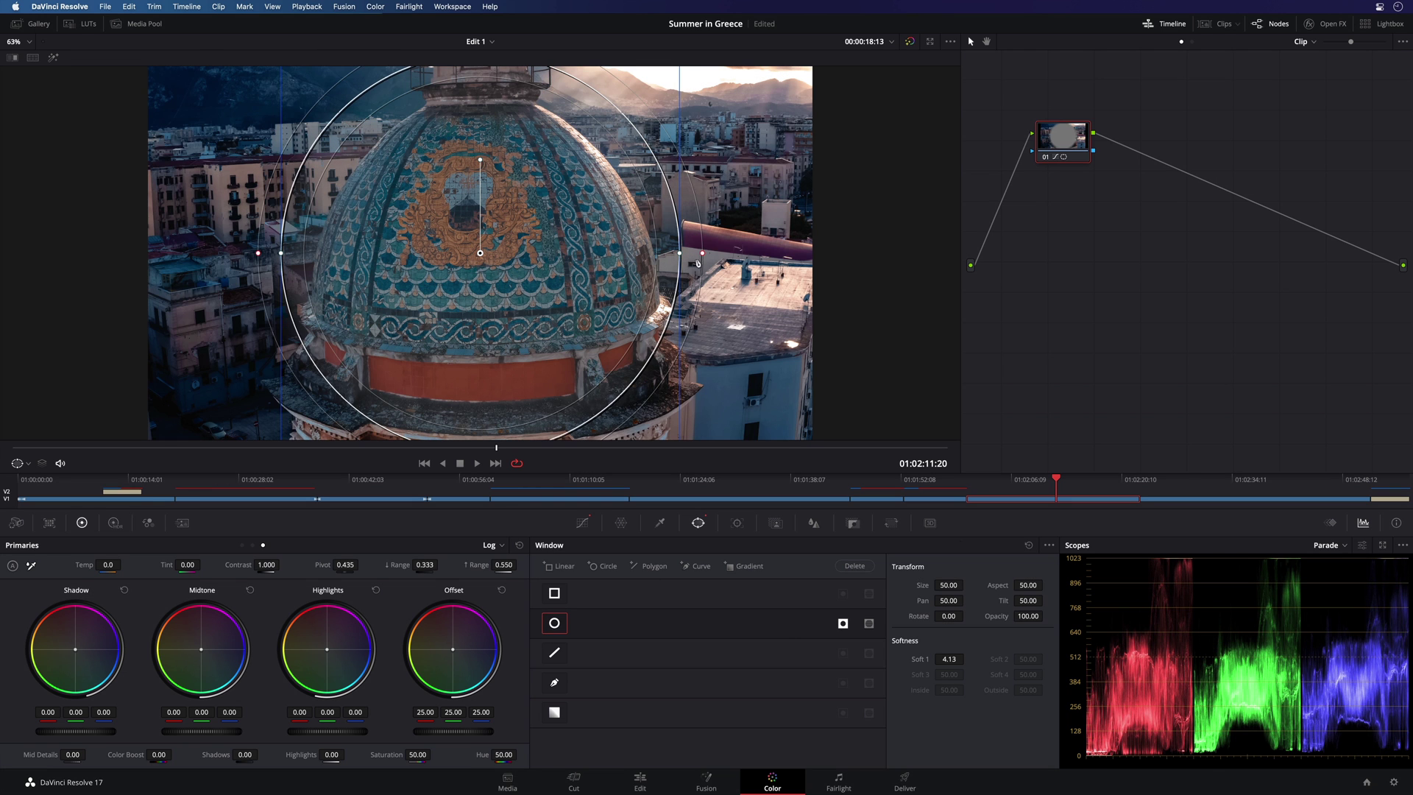
pyautogui.moveTo(680, 254); pyautogui.dragTo(1020, 250)
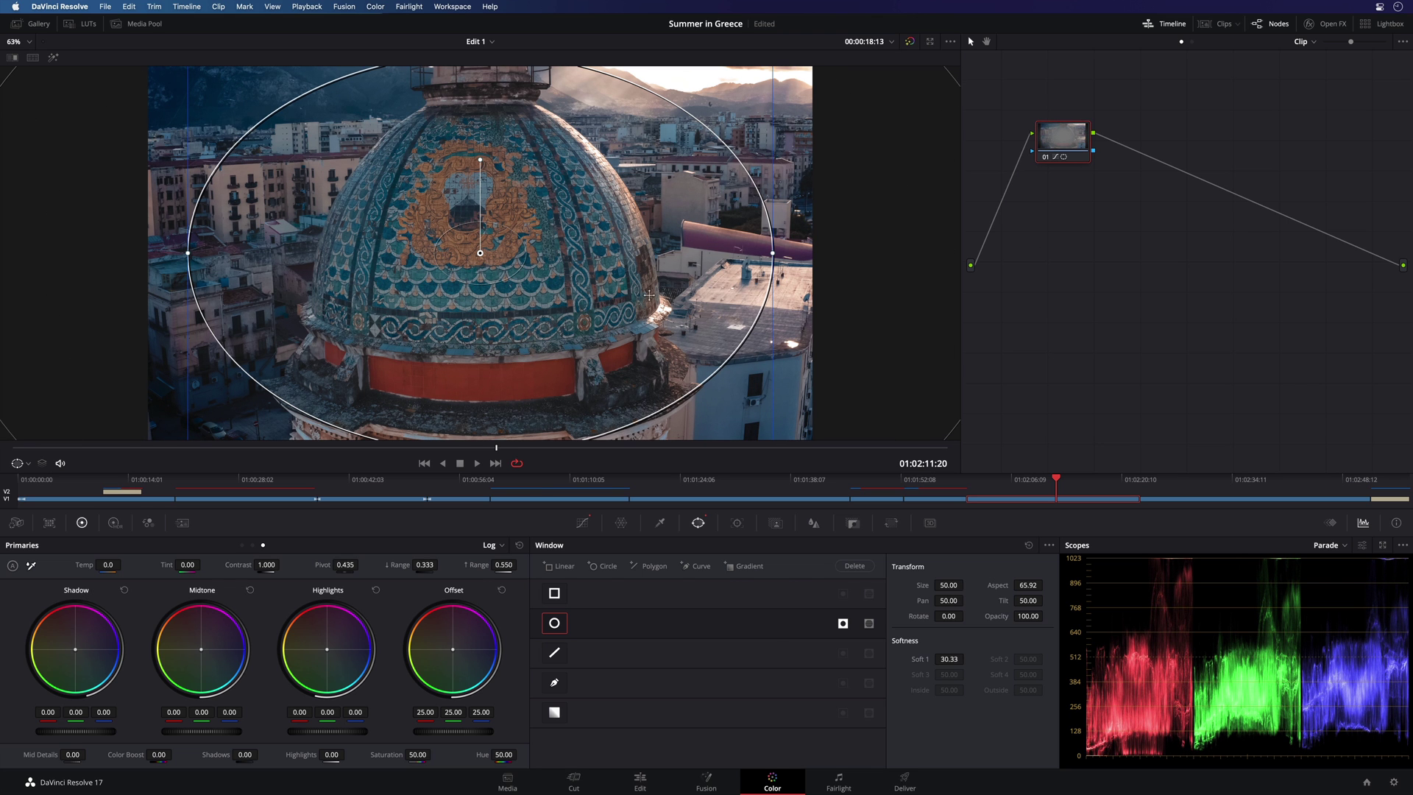
pyautogui.click(582, 522)
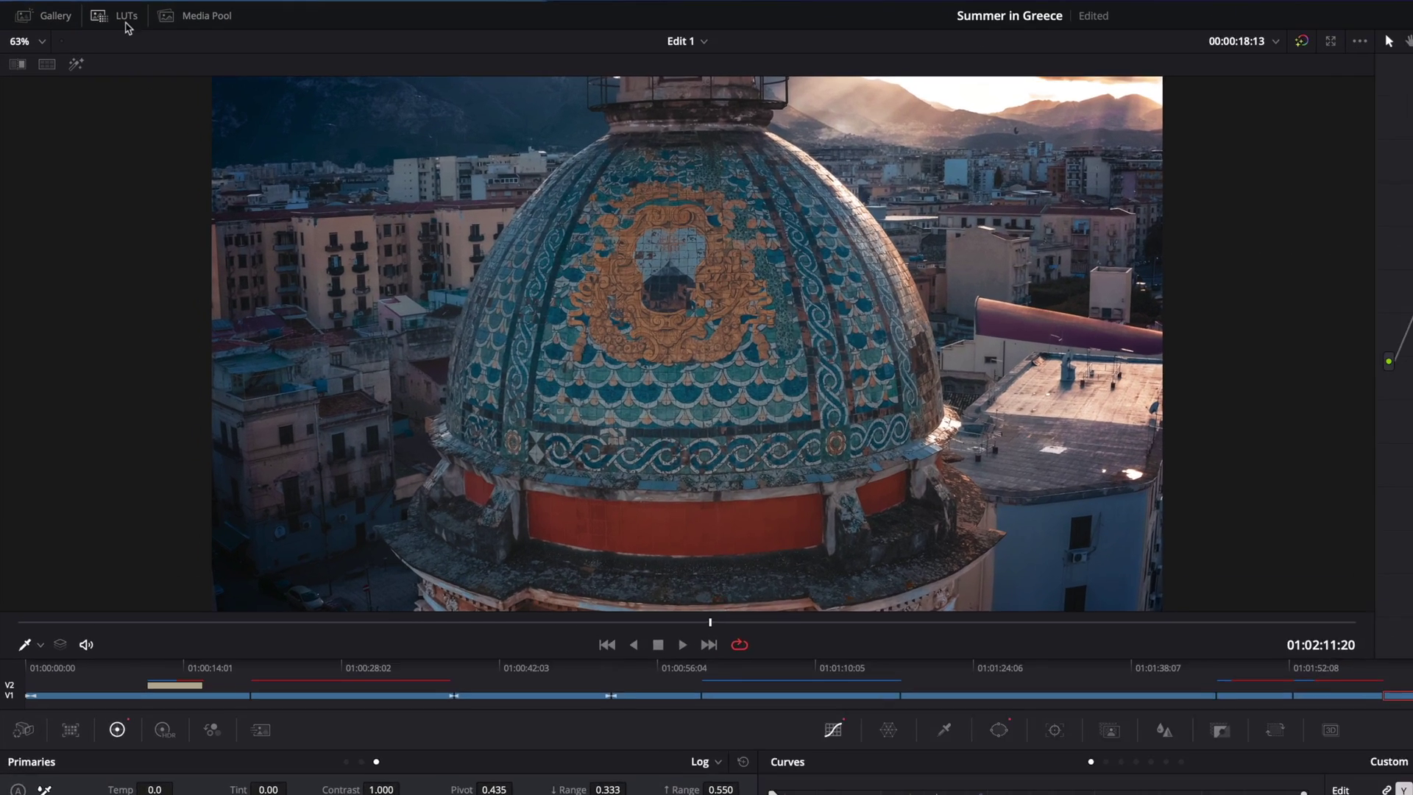
# Browse the MotionVFX mLUT Blockbuster, Film 2, Film 3 and Film Lab LUT packs
pyautogui.click(82, 24)
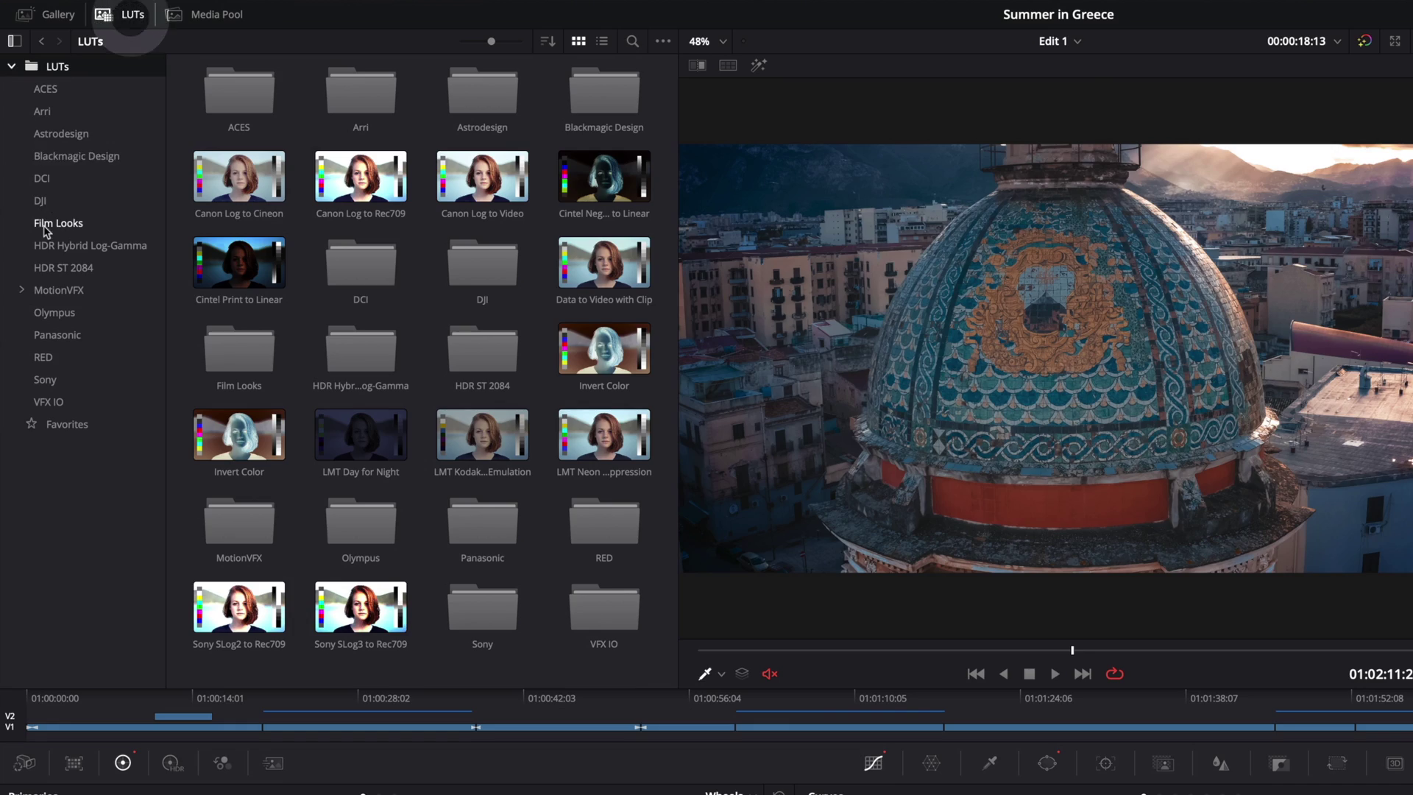
pyautogui.click(59, 290)
pyautogui.click(22, 290)
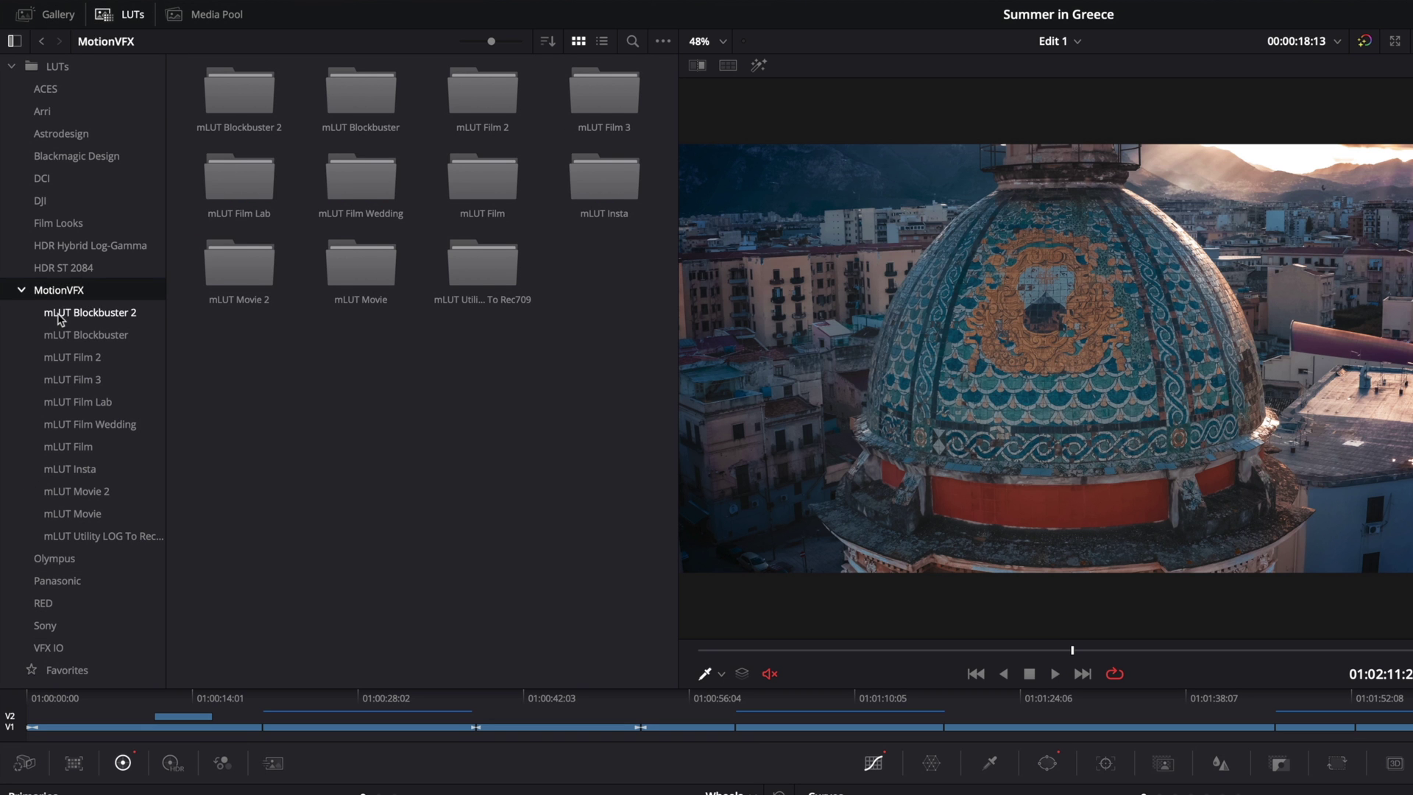
pyautogui.click(74, 335)
pyautogui.click(66, 357)
pyautogui.click(66, 379)
pyautogui.click(67, 402)
# Browse the remaining mLUT packs and LOG to Rec709 LUTs, then show all timeline clip thumbnails
pyautogui.click(66, 424)
pyautogui.click(67, 447)
pyautogui.click(66, 468)
pyautogui.click(66, 491)
pyautogui.click(66, 513)
pyautogui.click(73, 536)
pyautogui.click(86, 335)
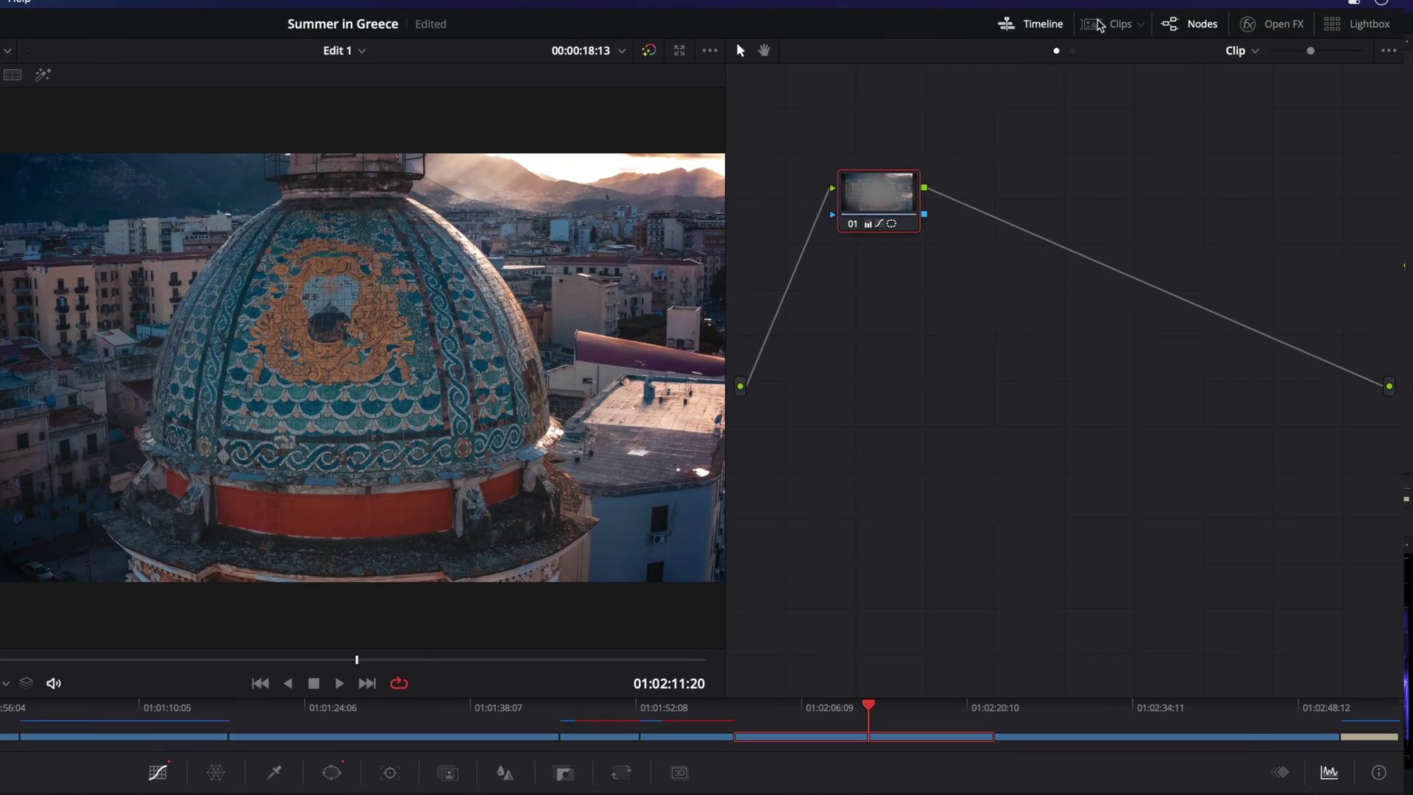
pyautogui.click(1099, 26)
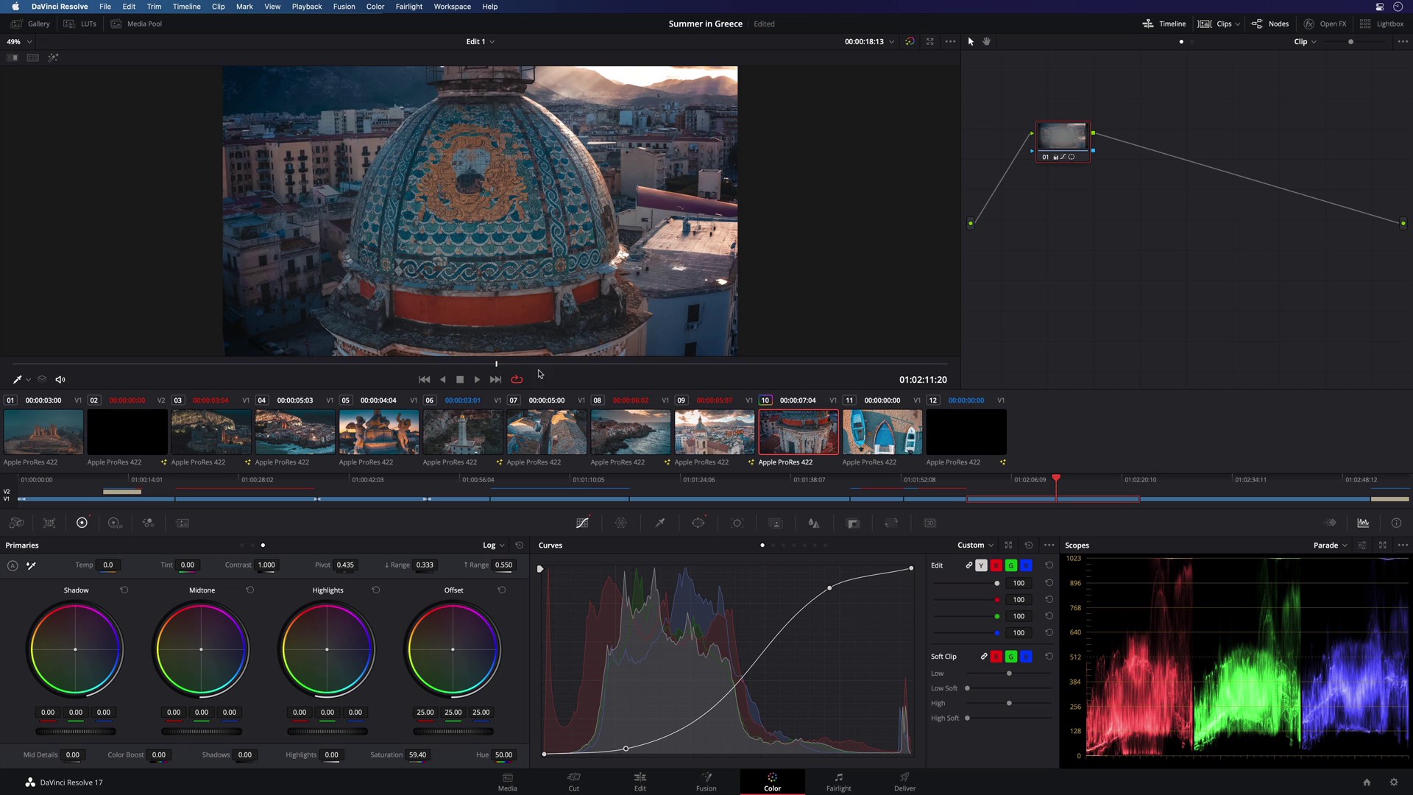
# On boats clip 11, qualify the blue hulls and shift their hue to red at 8.80
pyautogui.click(885, 437)
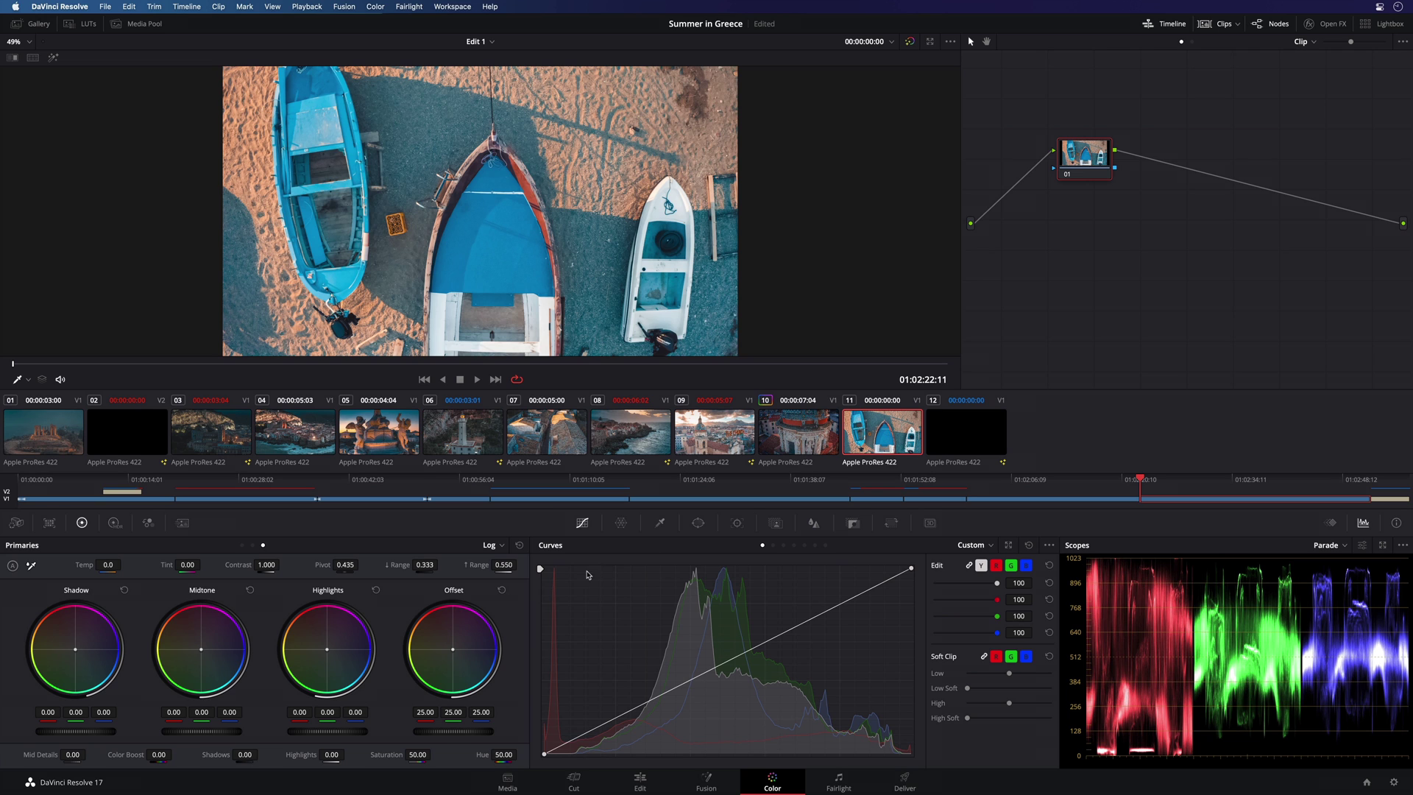
pyautogui.click(659, 524)
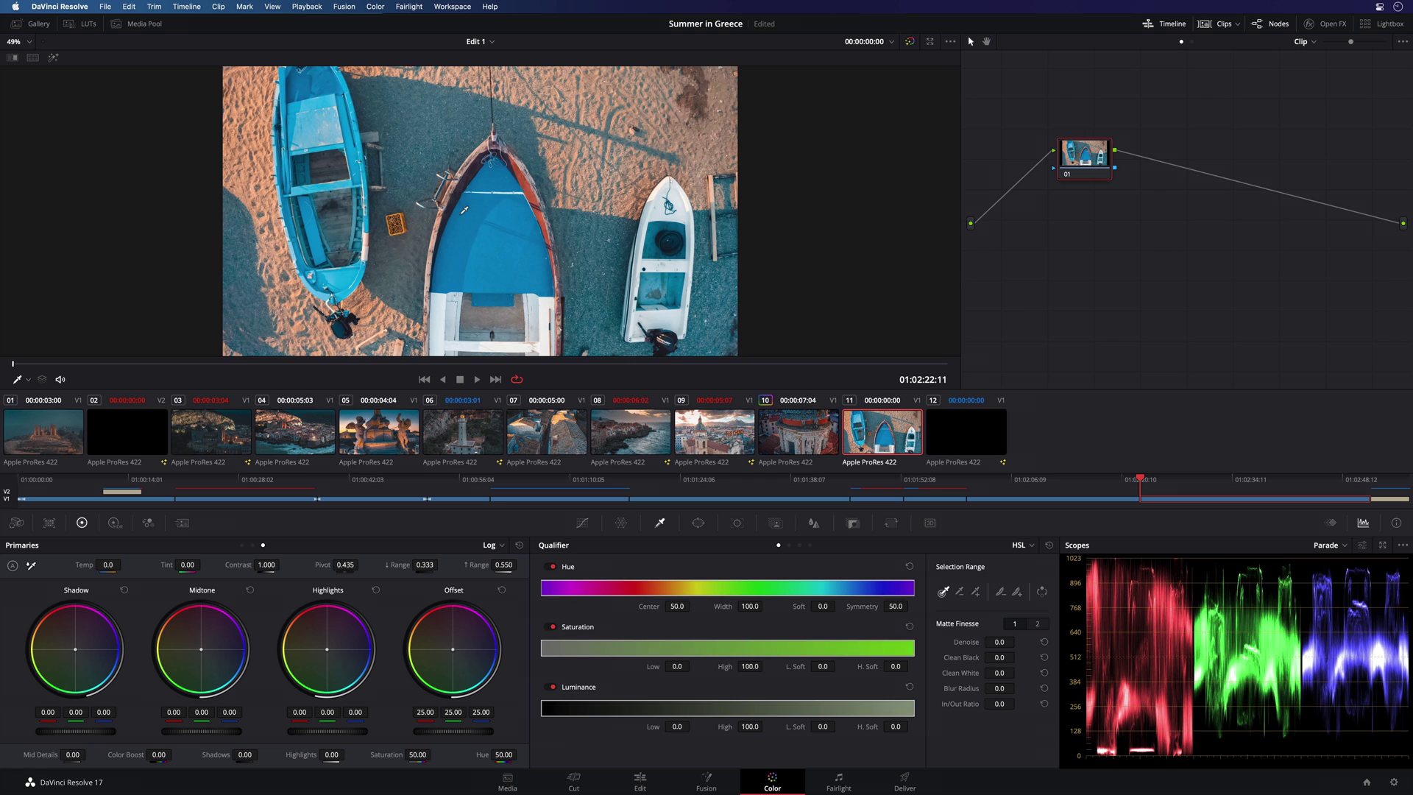
pyautogui.moveTo(465, 211); pyautogui.dragTo(517, 258)
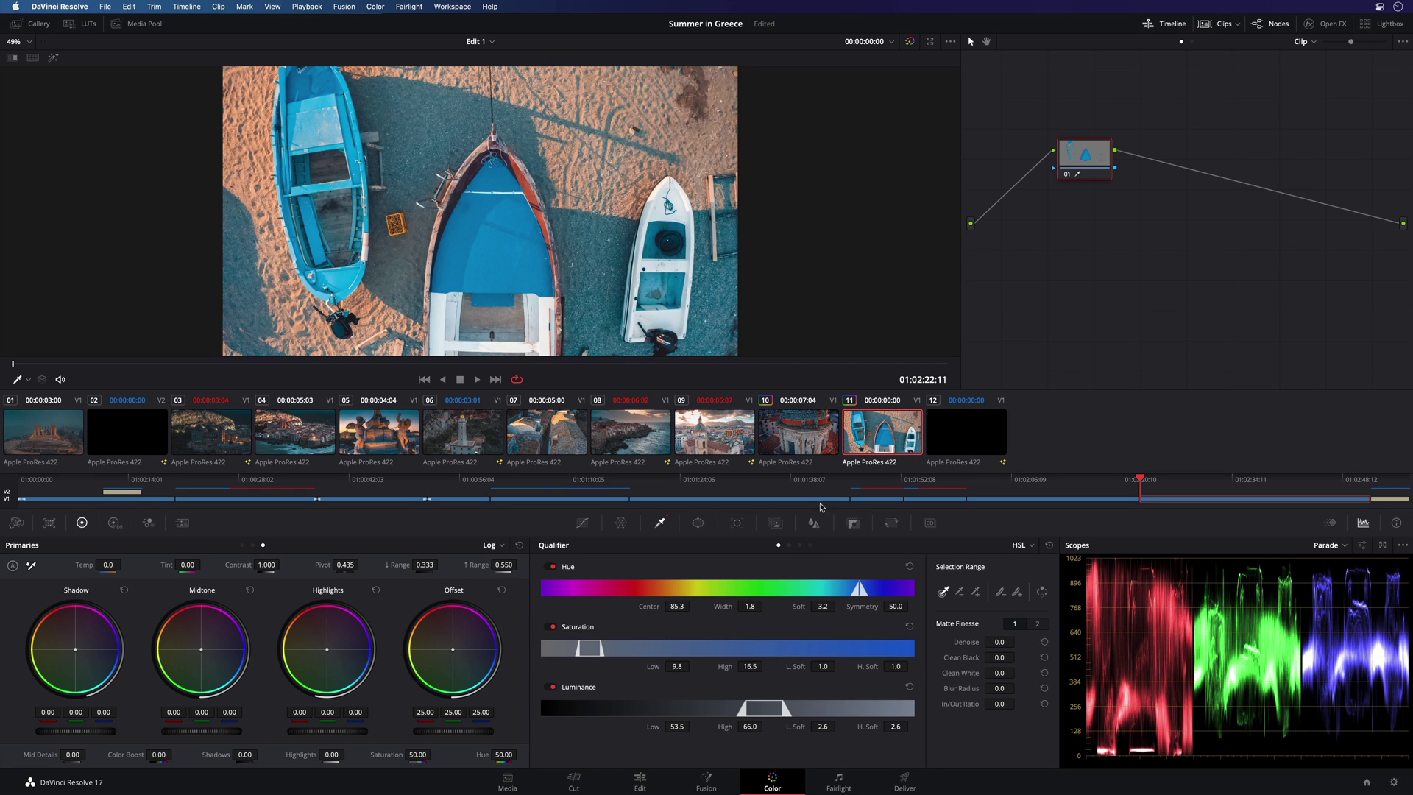
pyautogui.click(853, 524)
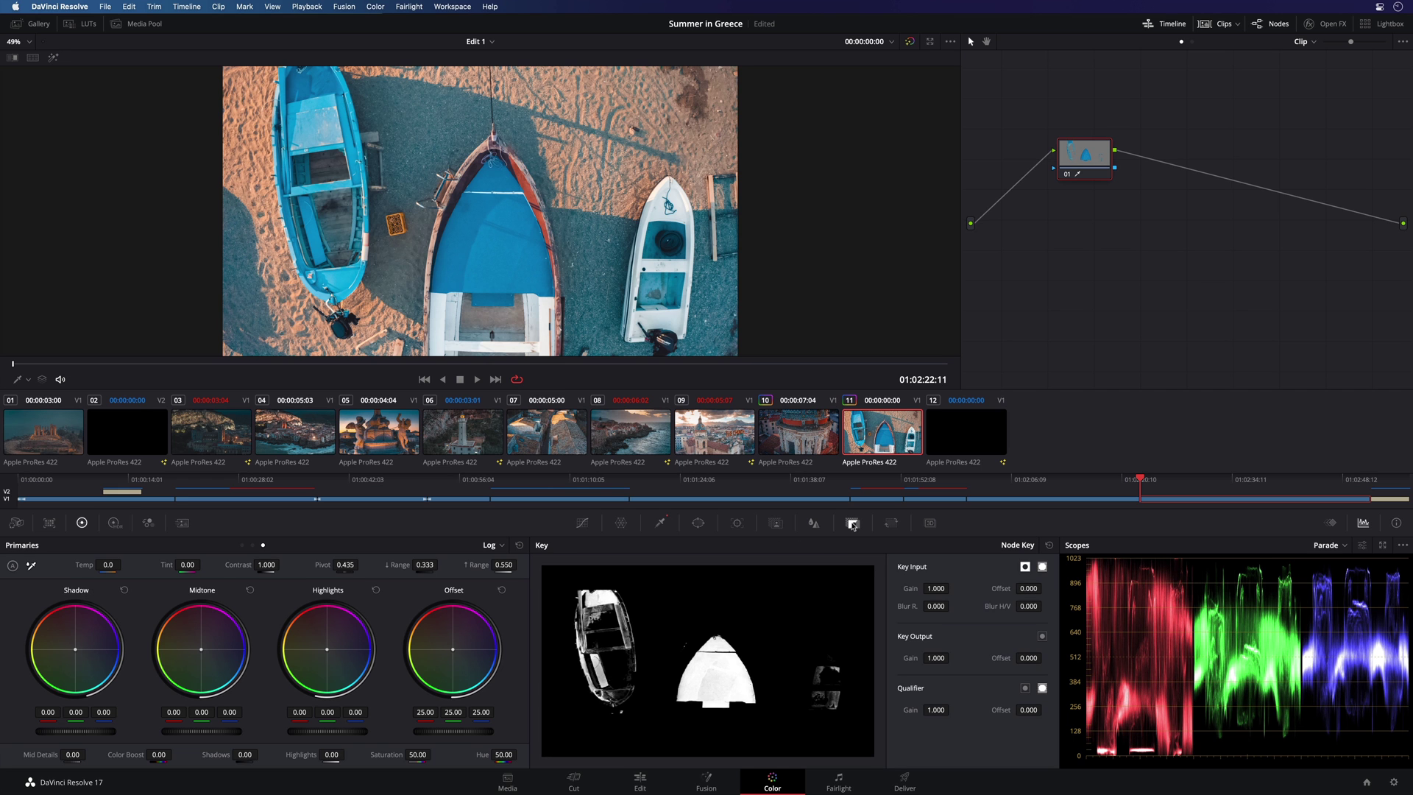
pyautogui.click(661, 523)
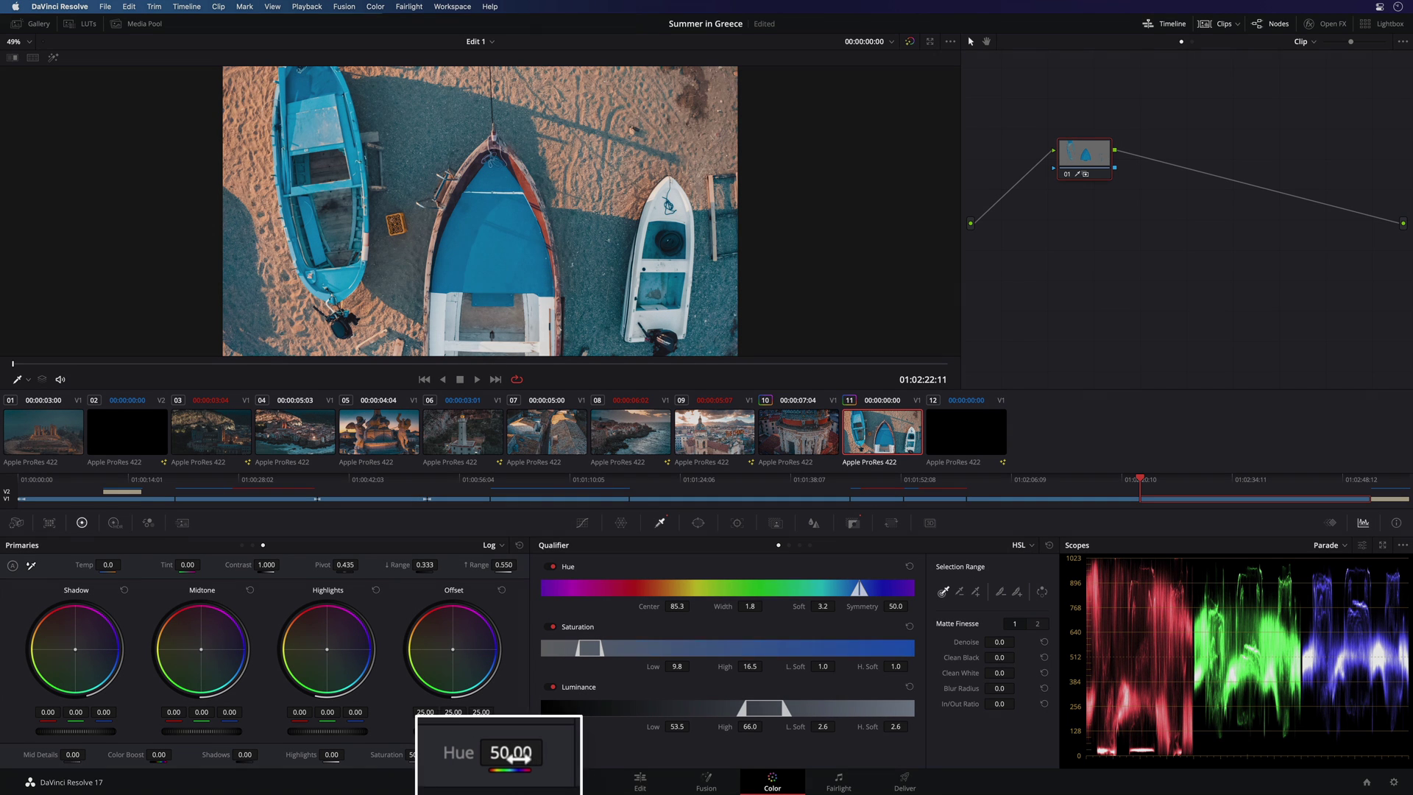
pyautogui.moveTo(504, 755); pyautogui.dragTo(405, 755)
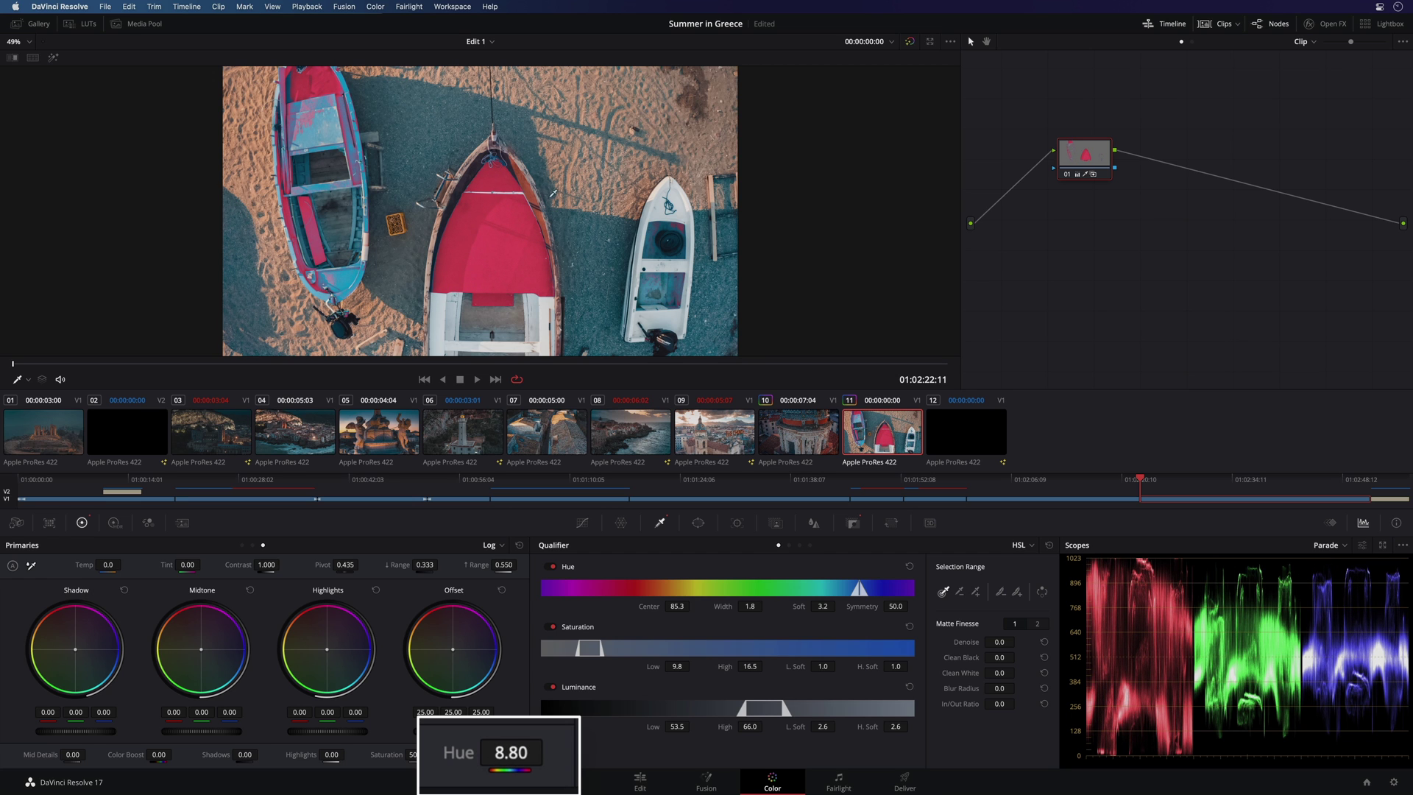
# Add a rectangle window sized tightly around the middle boat
pyautogui.click(699, 524)
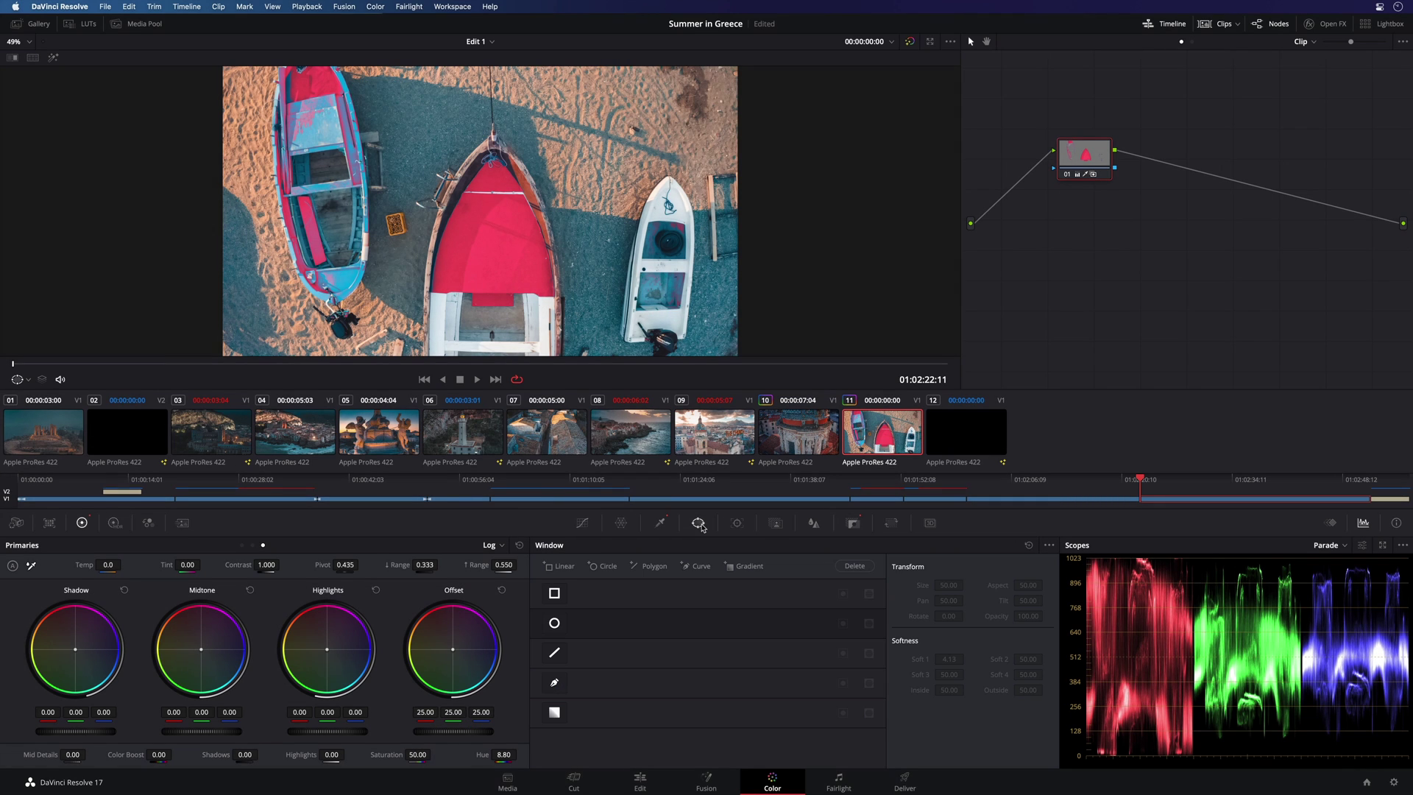
pyautogui.click(555, 594)
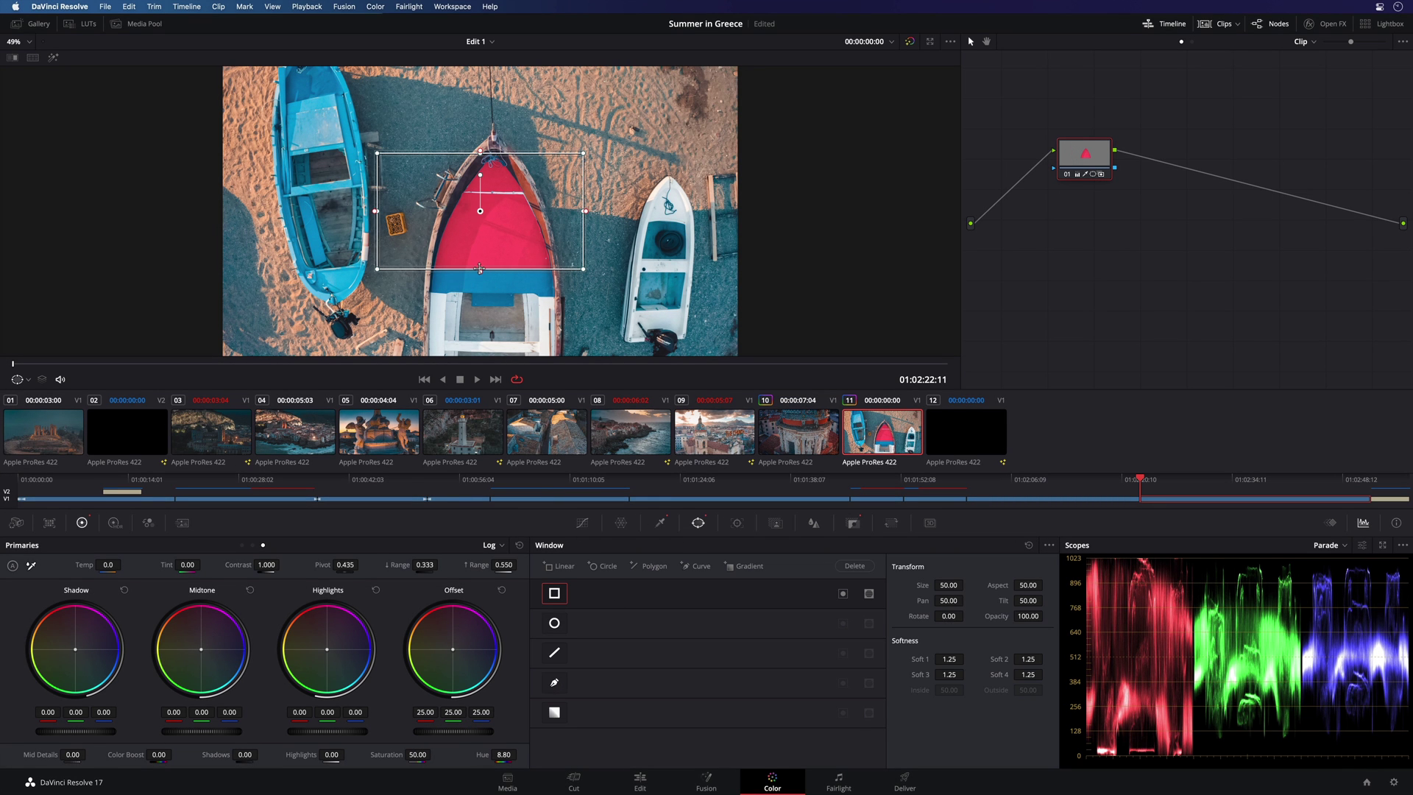
pyautogui.moveTo(479, 269); pyautogui.dragTo(479, 321)
pyautogui.moveTo(479, 153); pyautogui.dragTo(489, 130)
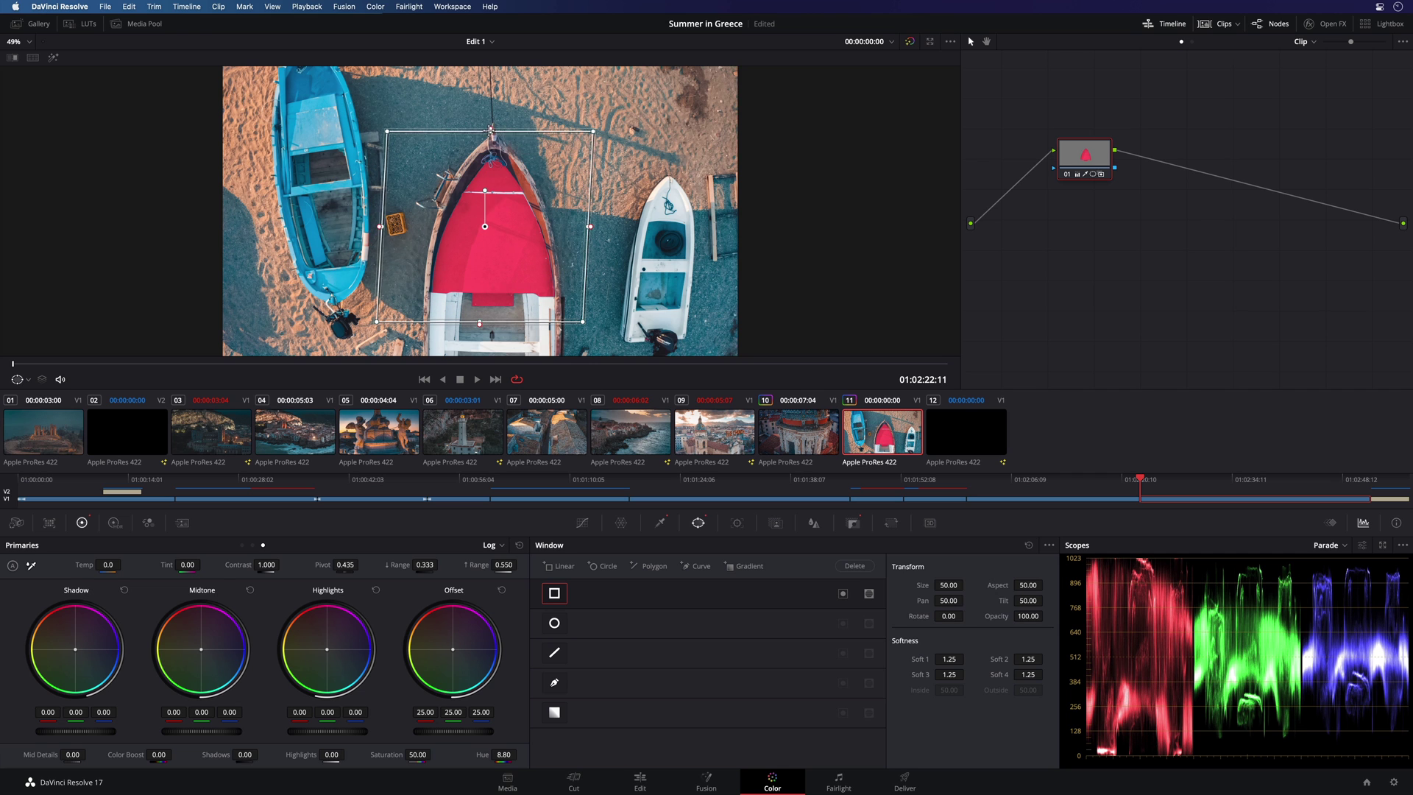
pyautogui.moveTo(382, 229); pyautogui.dragTo(410, 227)
pyautogui.moveTo(590, 227); pyautogui.dragTo(579, 228)
# Track the rectangle window forward through the clip and return to the first frame
pyautogui.click(738, 523)
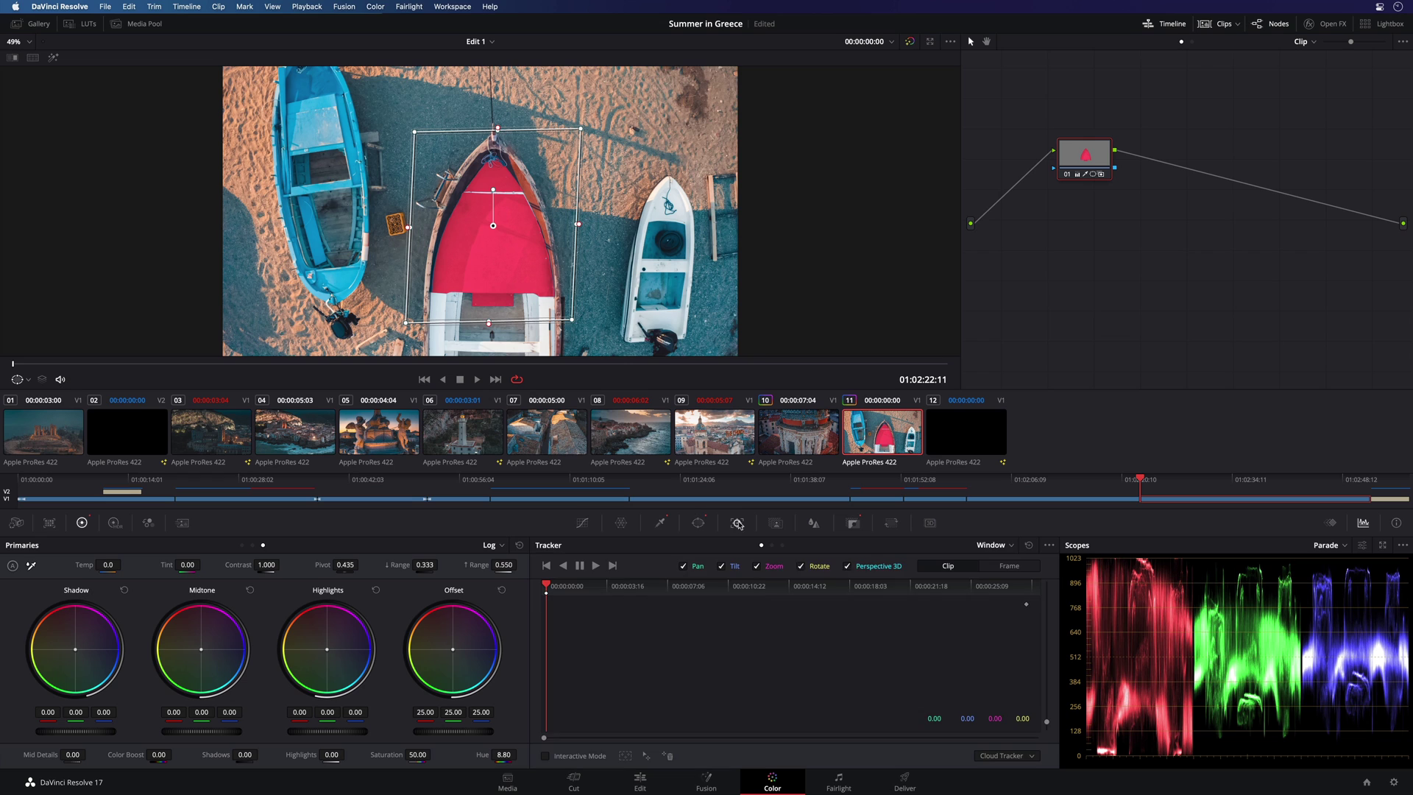
pyautogui.click(595, 566)
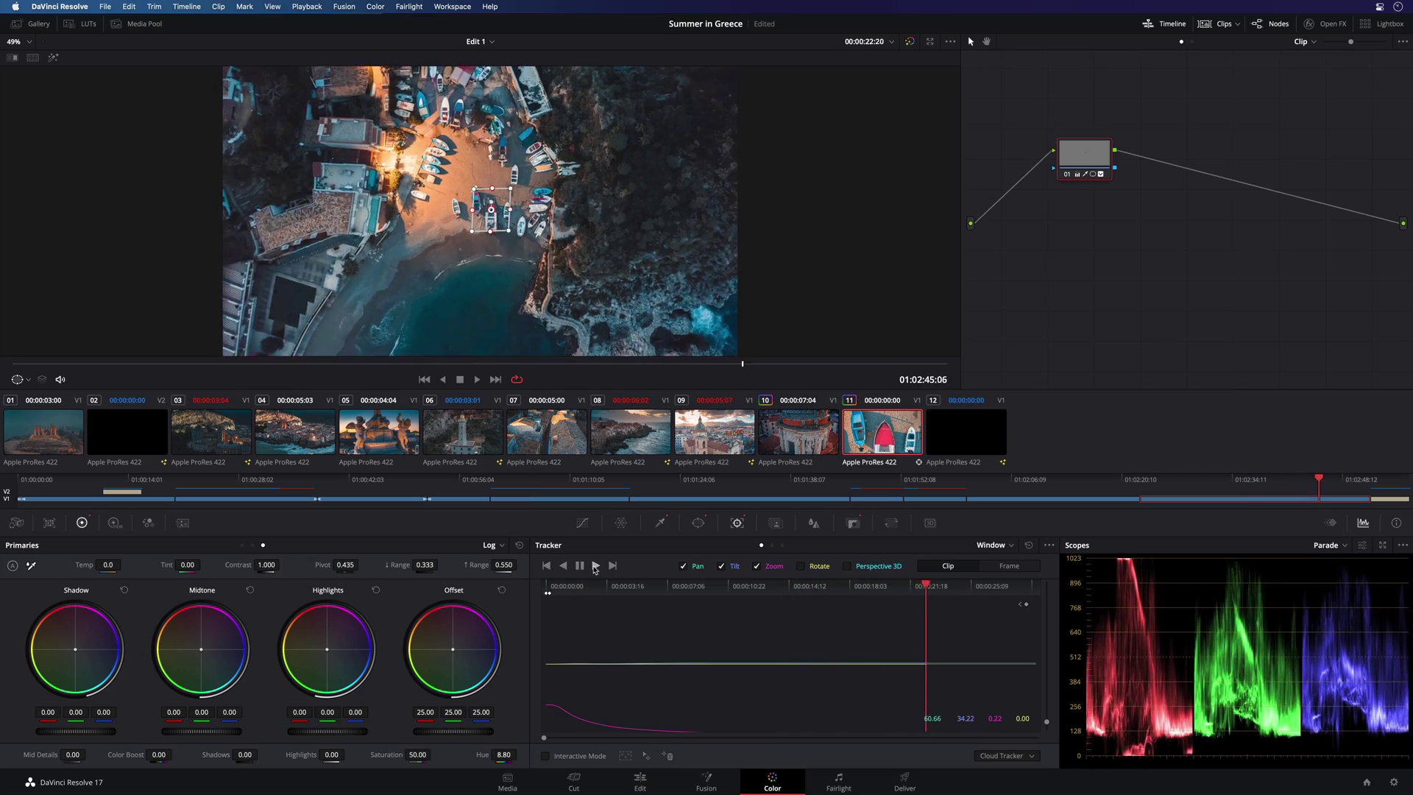
pyautogui.moveTo(904, 589); pyautogui.dragTo(523, 647)
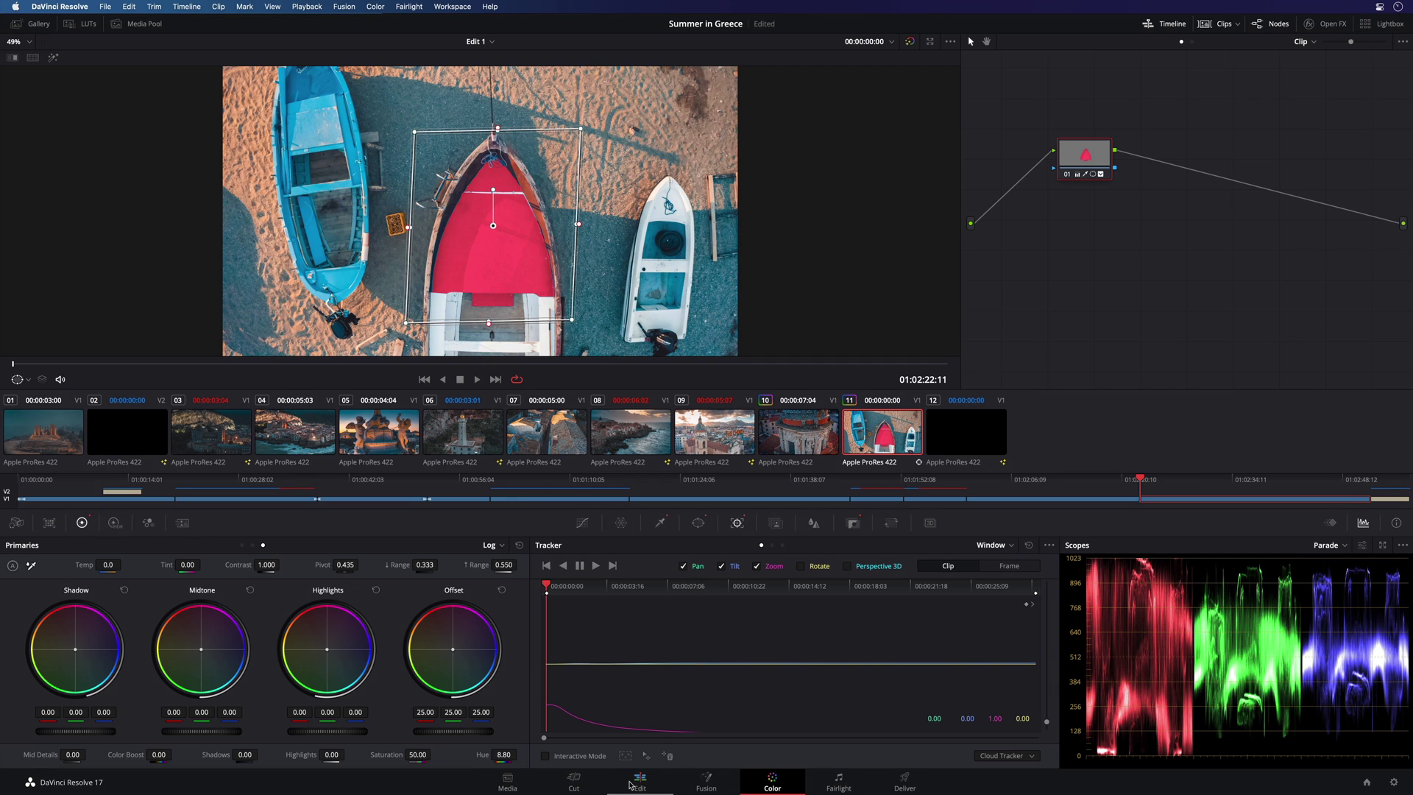
# Preview the boat shot, then append node 02 with saturation lowered to 33.70
pyautogui.click(637, 781)
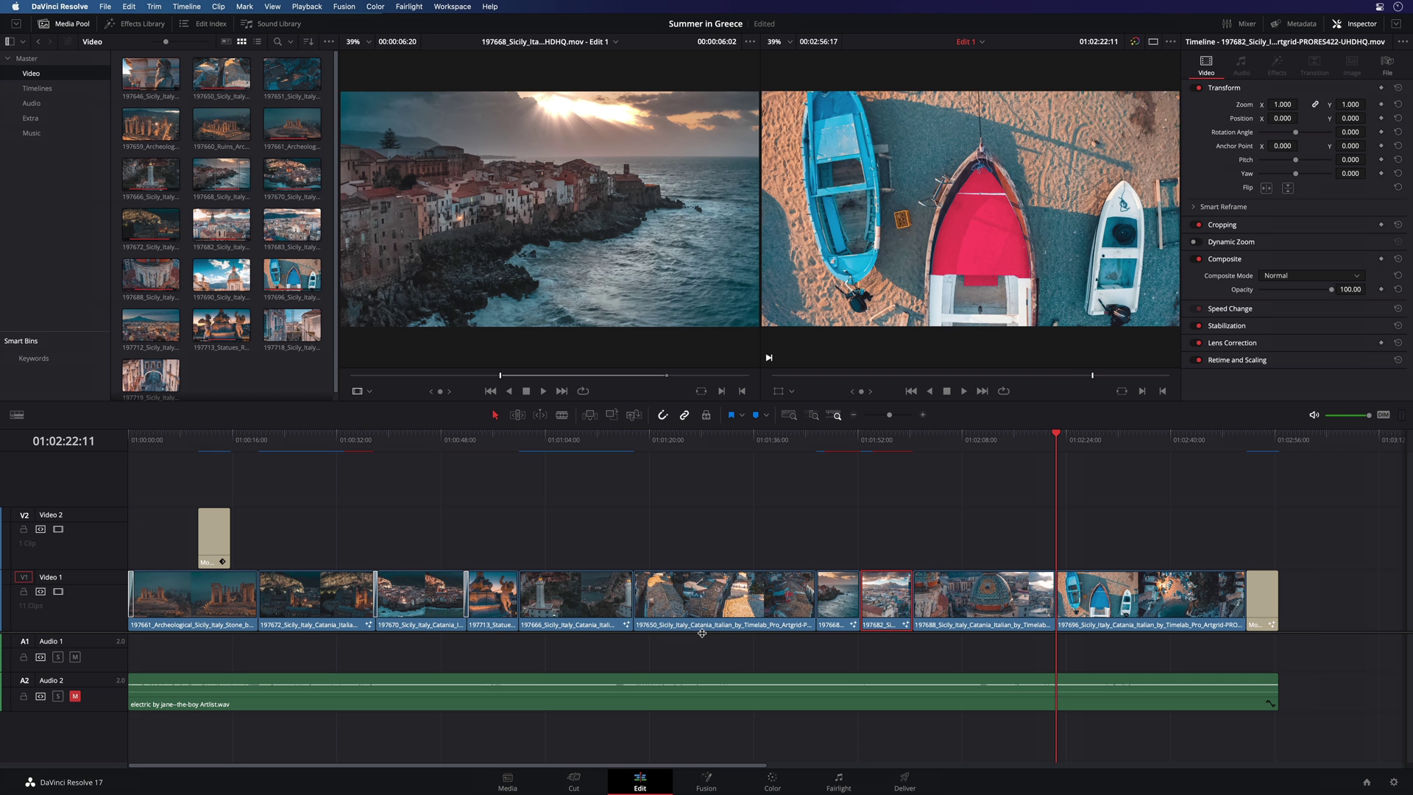
pyautogui.moveTo(1057, 434)
pyautogui.mouseDown()
pyautogui.moveTo(1099, 434)
pyautogui.moveTo(1056, 434)
pyautogui.mouseUp()
pyautogui.click(772, 782)
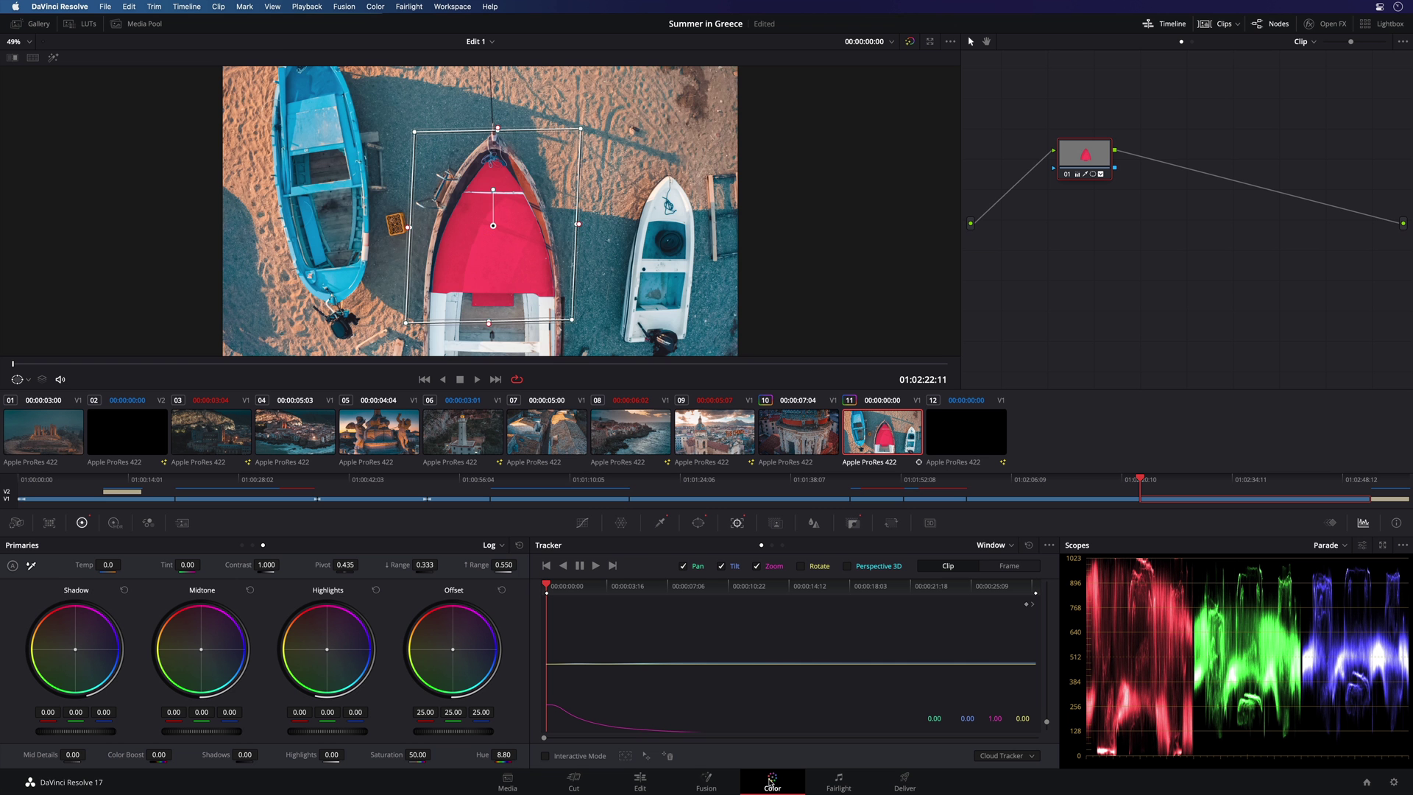
pyautogui.click(375, 7)
pyautogui.moveTo(441, 28)
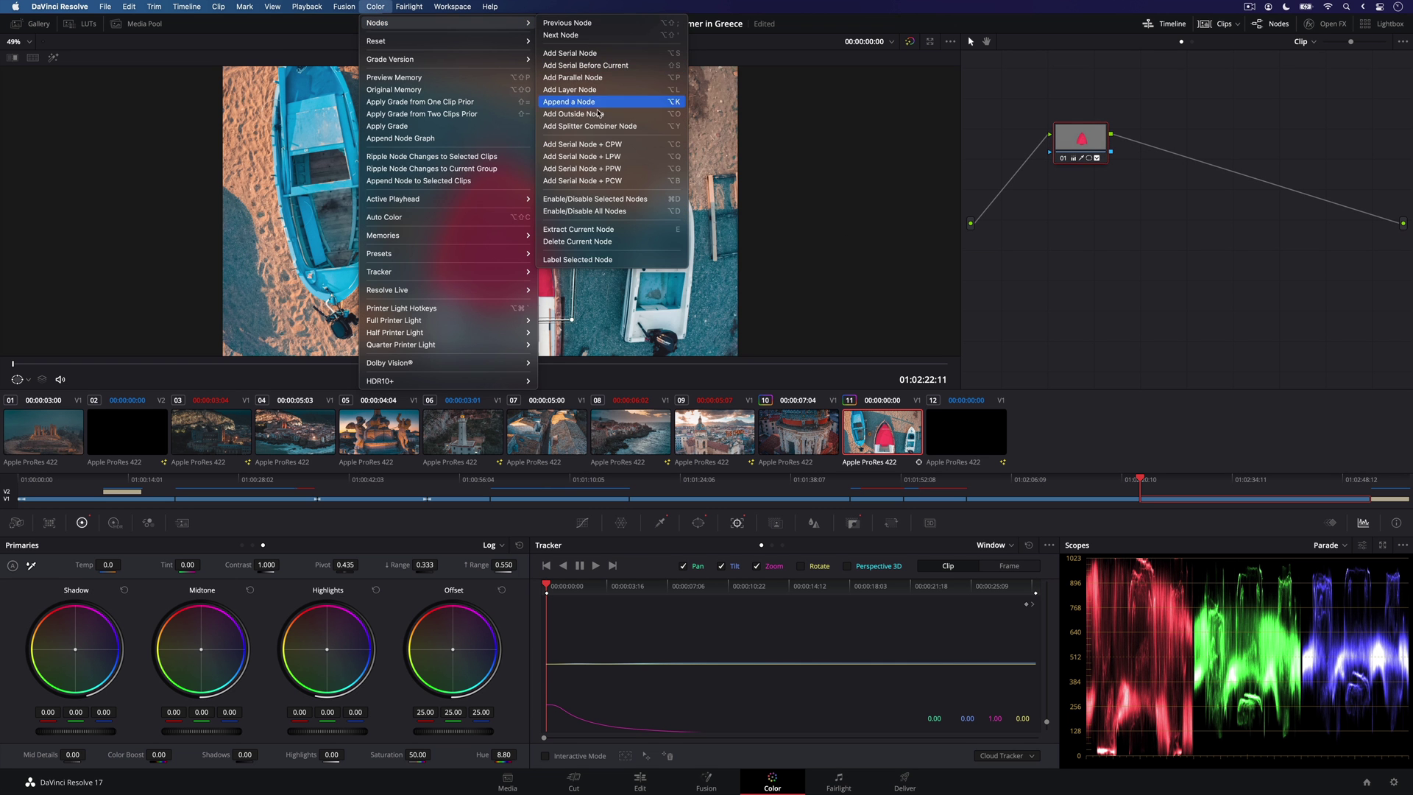
pyautogui.click(589, 55)
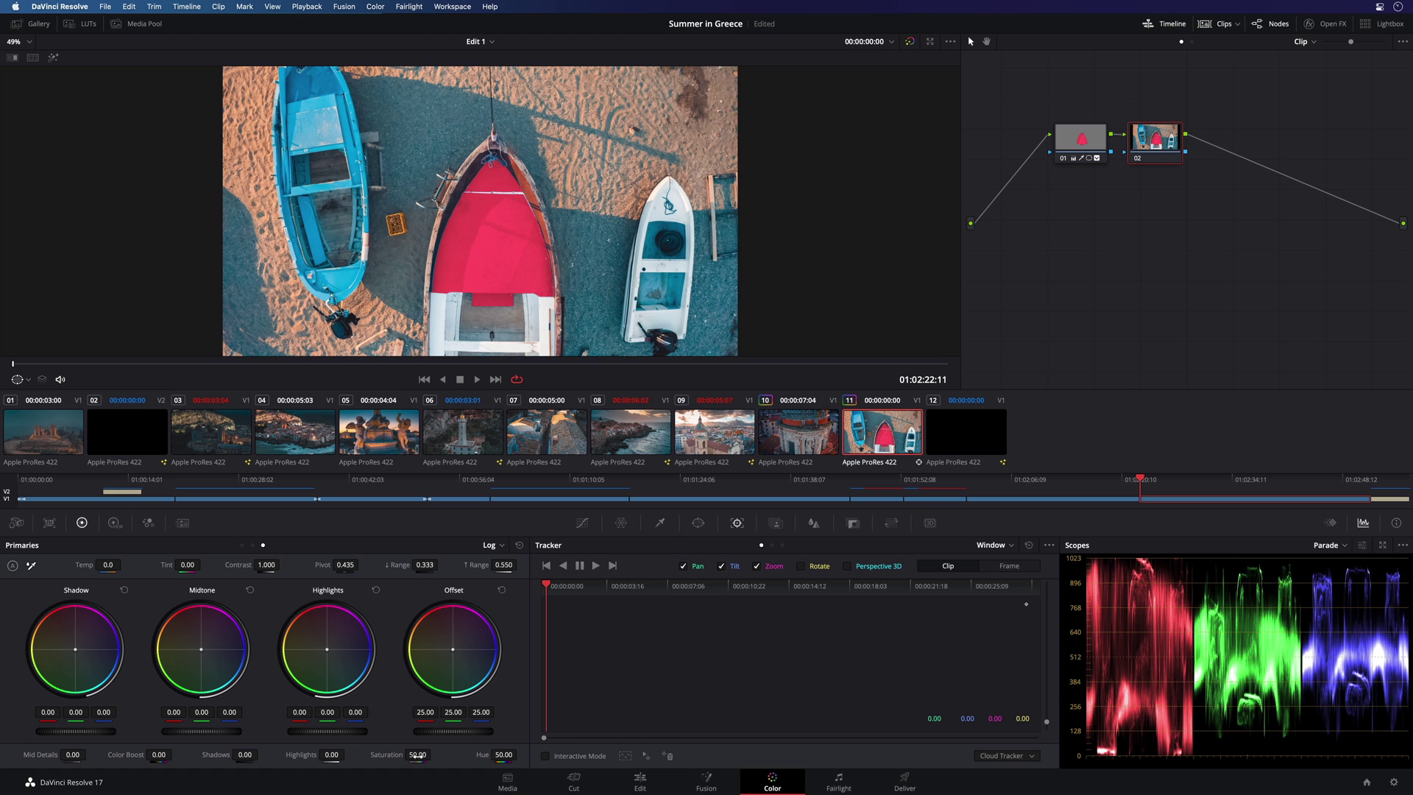
pyautogui.moveTo(417, 755); pyautogui.dragTo(435, 753)
# Review the desaturated boat shot on the Edit page and return to Color
pyautogui.click(640, 782)
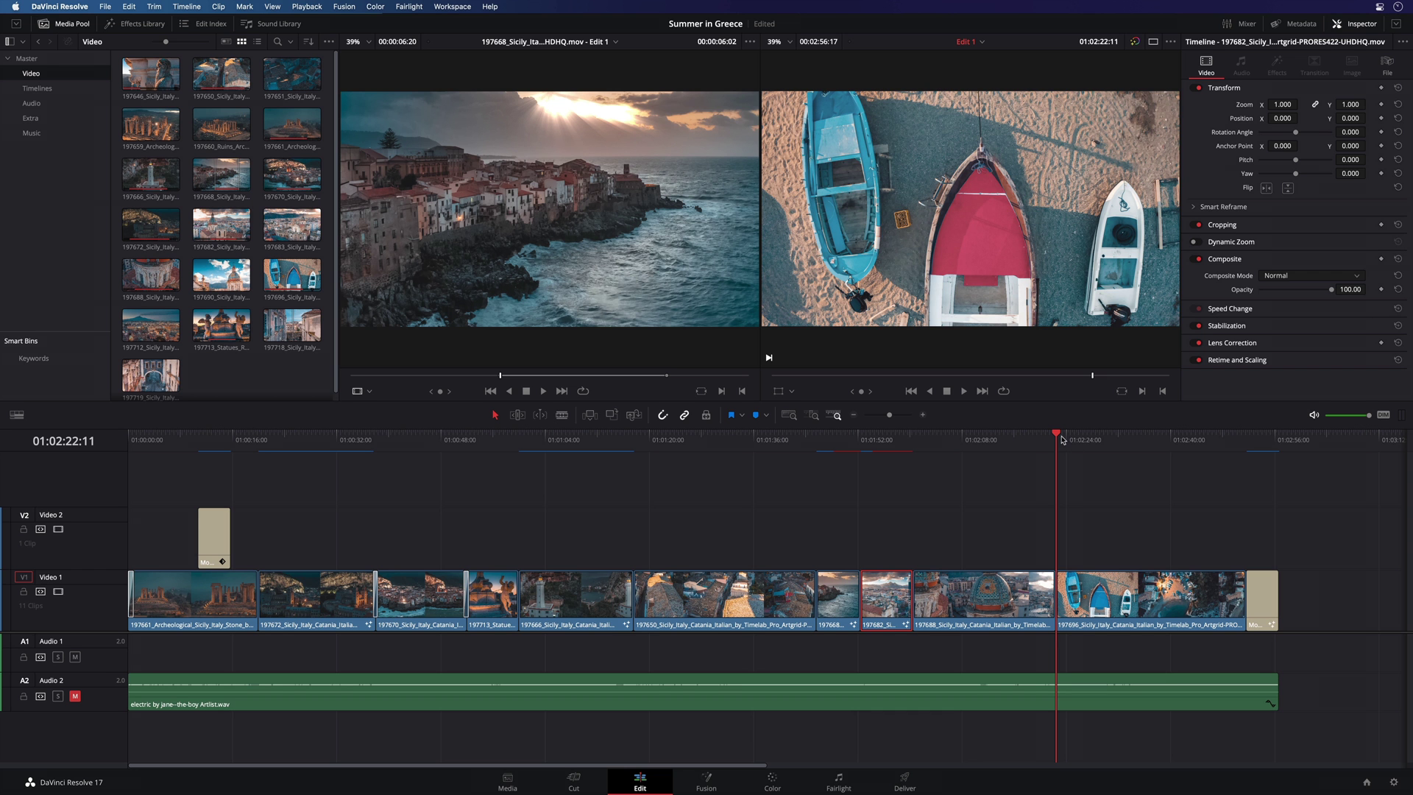
pyautogui.moveTo(1061, 439)
pyautogui.mouseDown()
pyautogui.moveTo(1094, 435)
pyautogui.moveTo(1054, 434)
pyautogui.mouseUp()
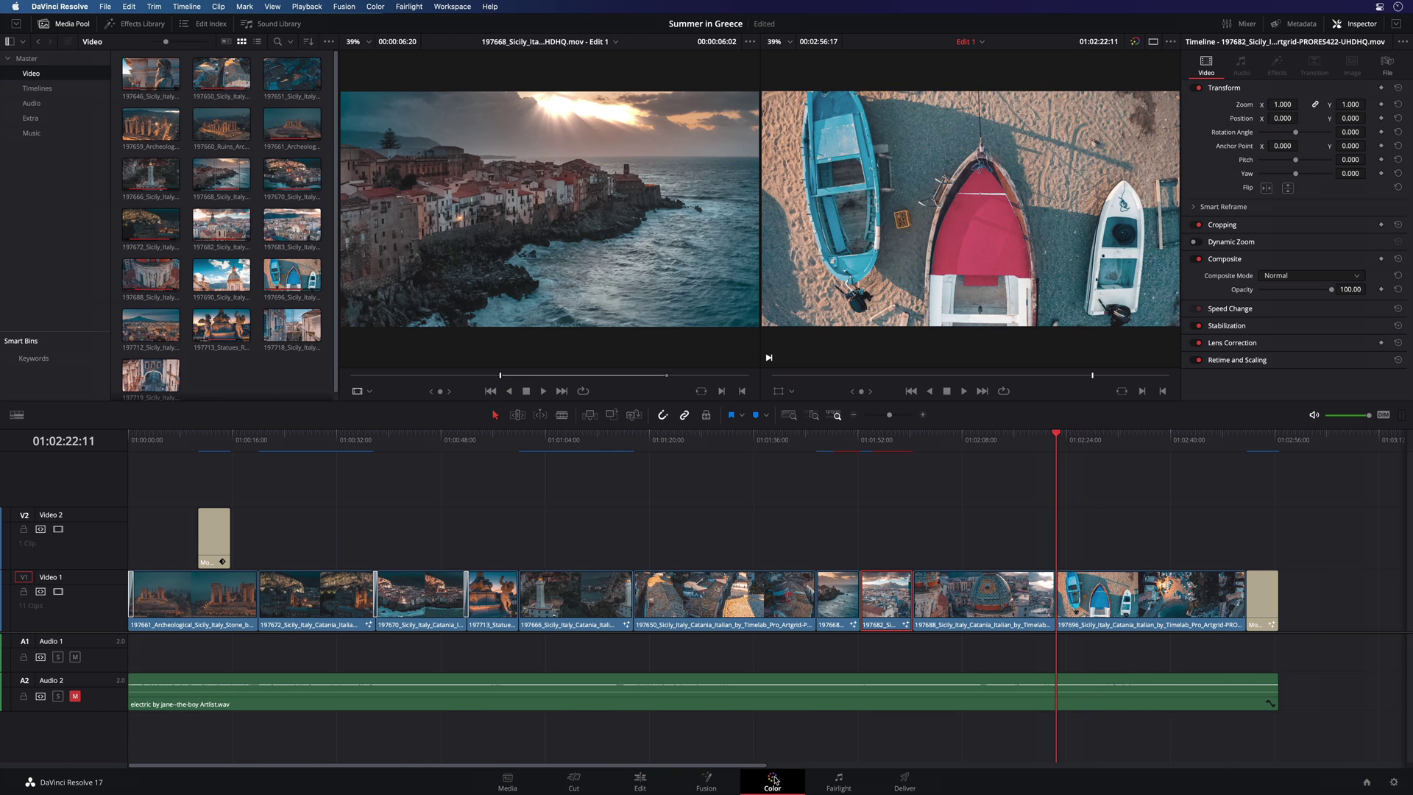
pyautogui.click(772, 782)
# Browse the Color Warper, Blur, Sizing and Key palettes, ending on custom Curves
pyautogui.click(620, 523)
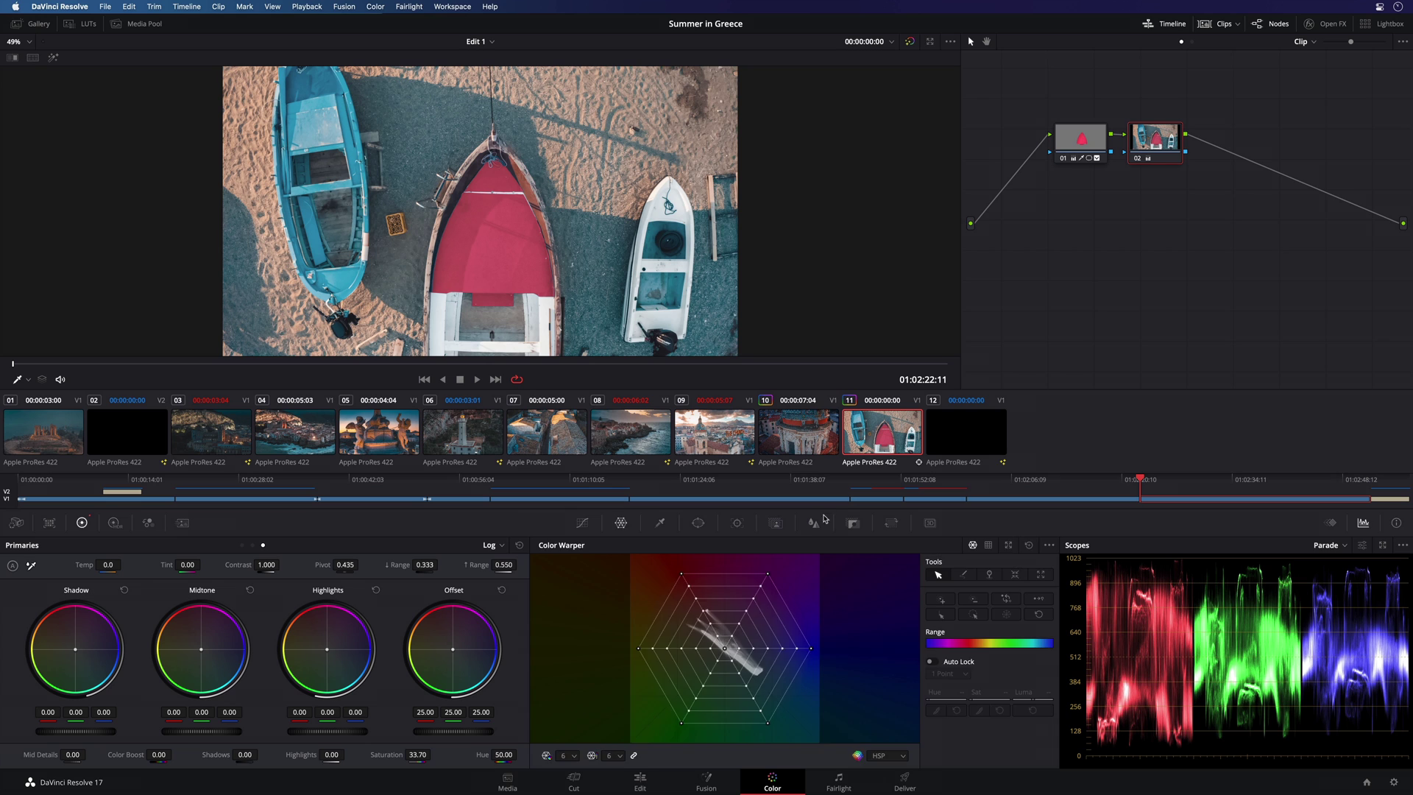
pyautogui.click(814, 524)
pyautogui.click(890, 523)
pyautogui.click(854, 523)
pyautogui.click(813, 523)
pyautogui.click(582, 523)
pyautogui.click(773, 545)
pyautogui.click(763, 545)
# Switch the scope to Waveform, then to Vectorscope
pyautogui.click(1332, 546)
pyautogui.click(1343, 576)
pyautogui.click(1335, 546)
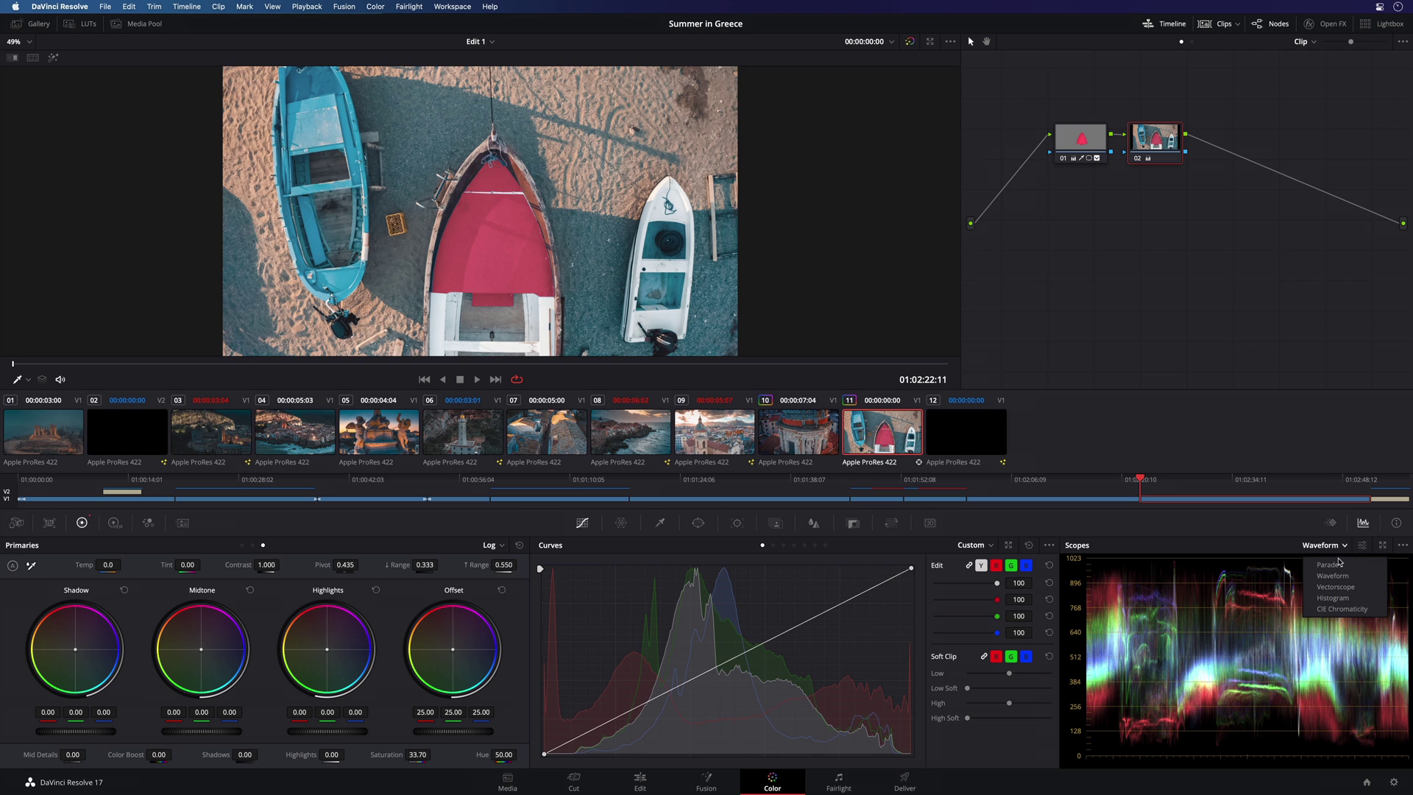
pyautogui.click(1341, 587)
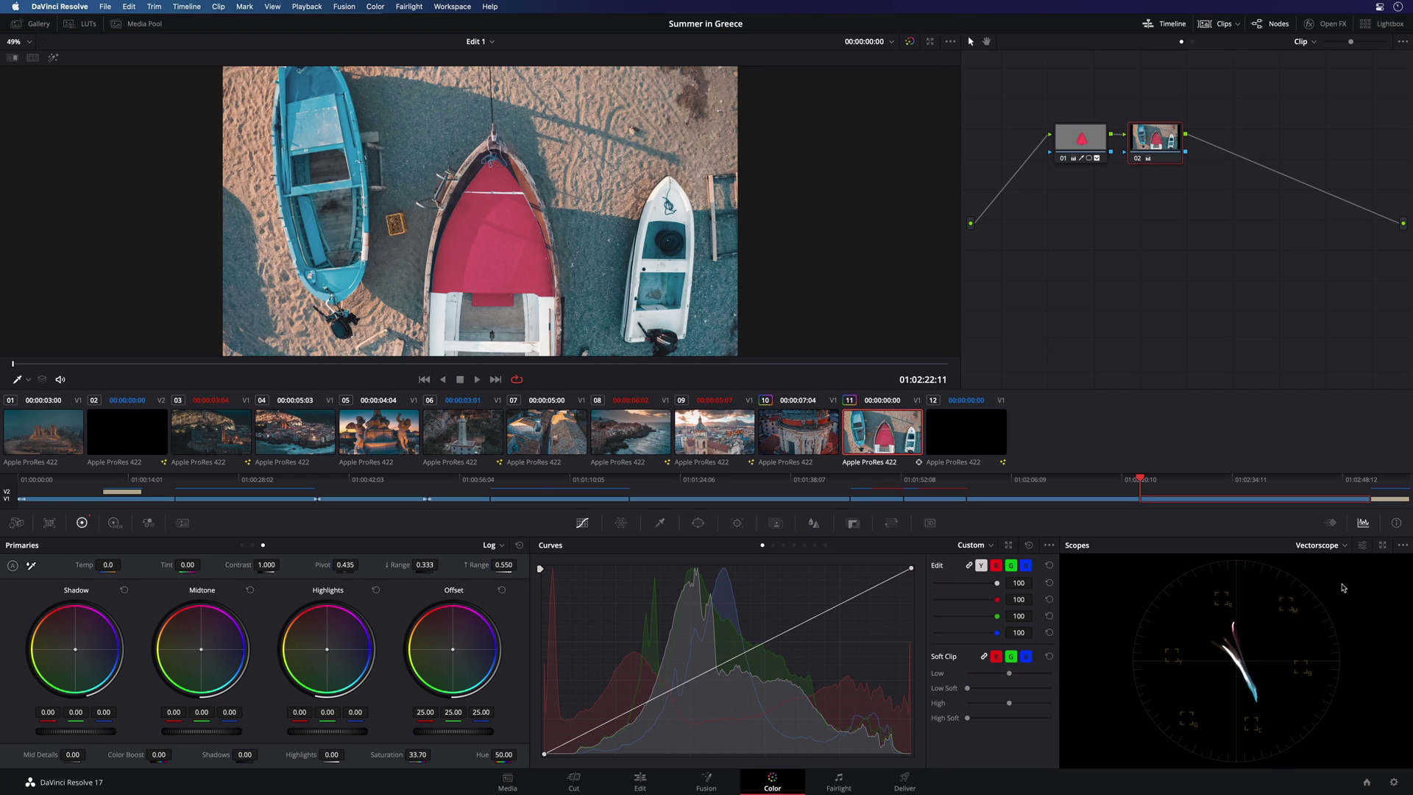
# On the Fairlight page, open the Music bin, then list Audio FX > Fairlight FX in the Effects Library
pyautogui.click(839, 782)
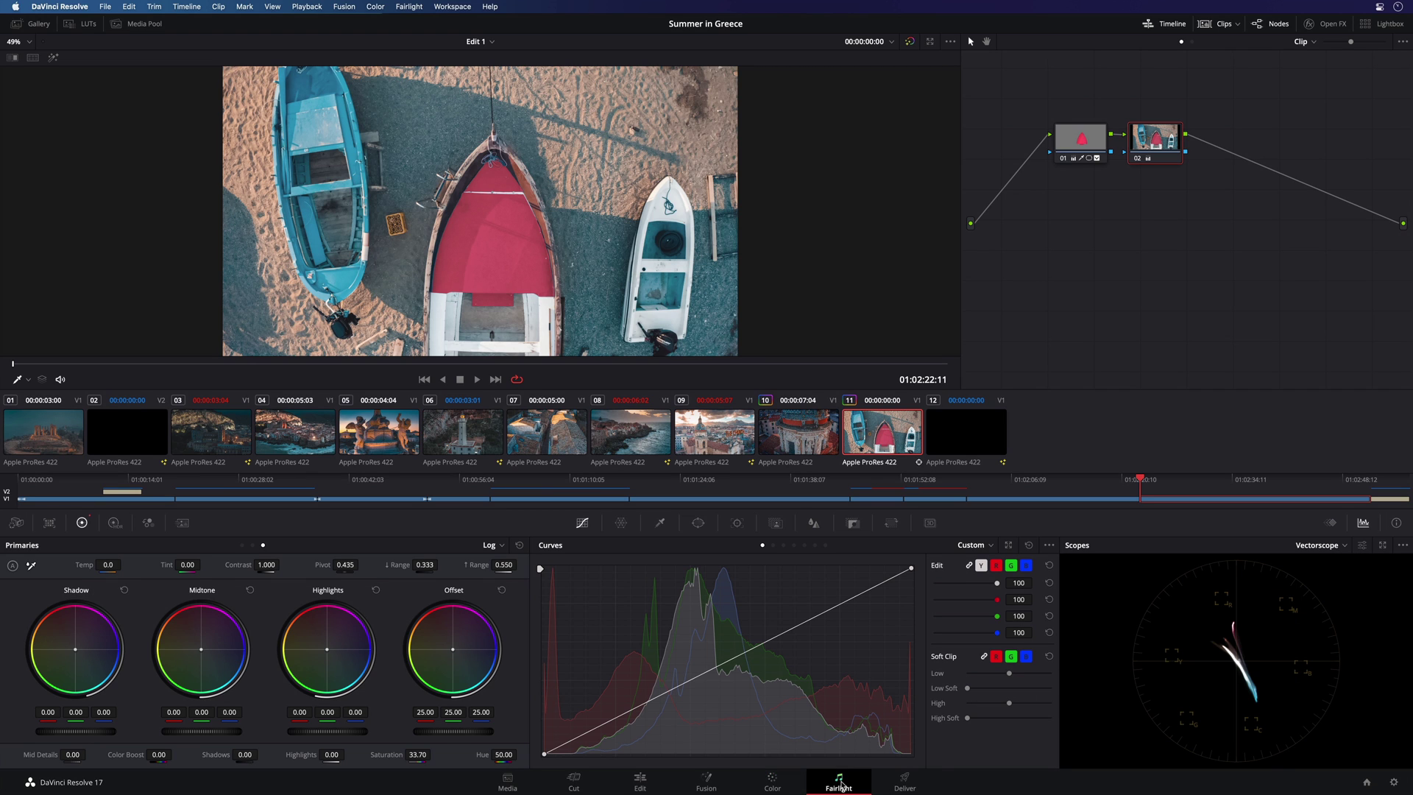
pyautogui.moveTo(1028, 410); pyautogui.dragTo(382, 461)
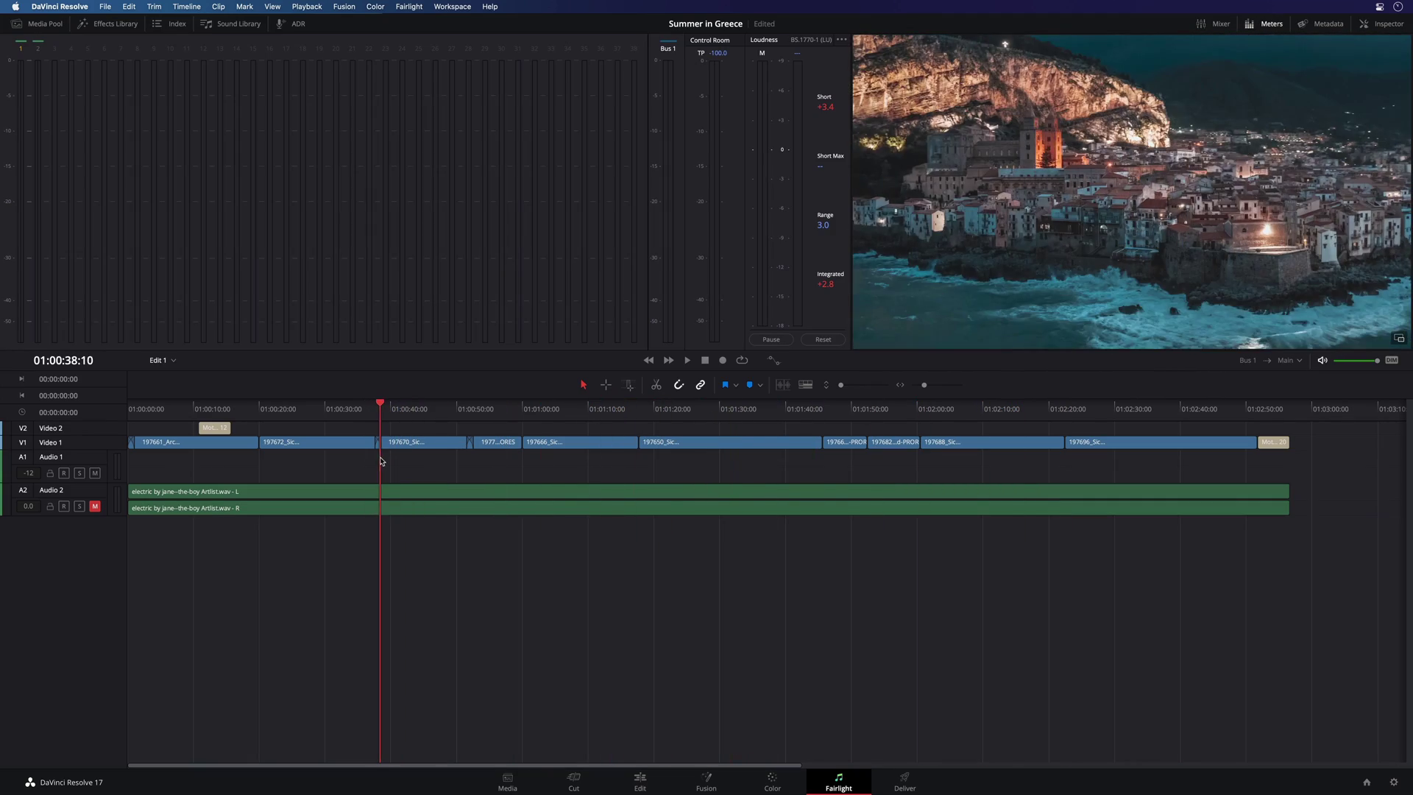
pyautogui.click(46, 23)
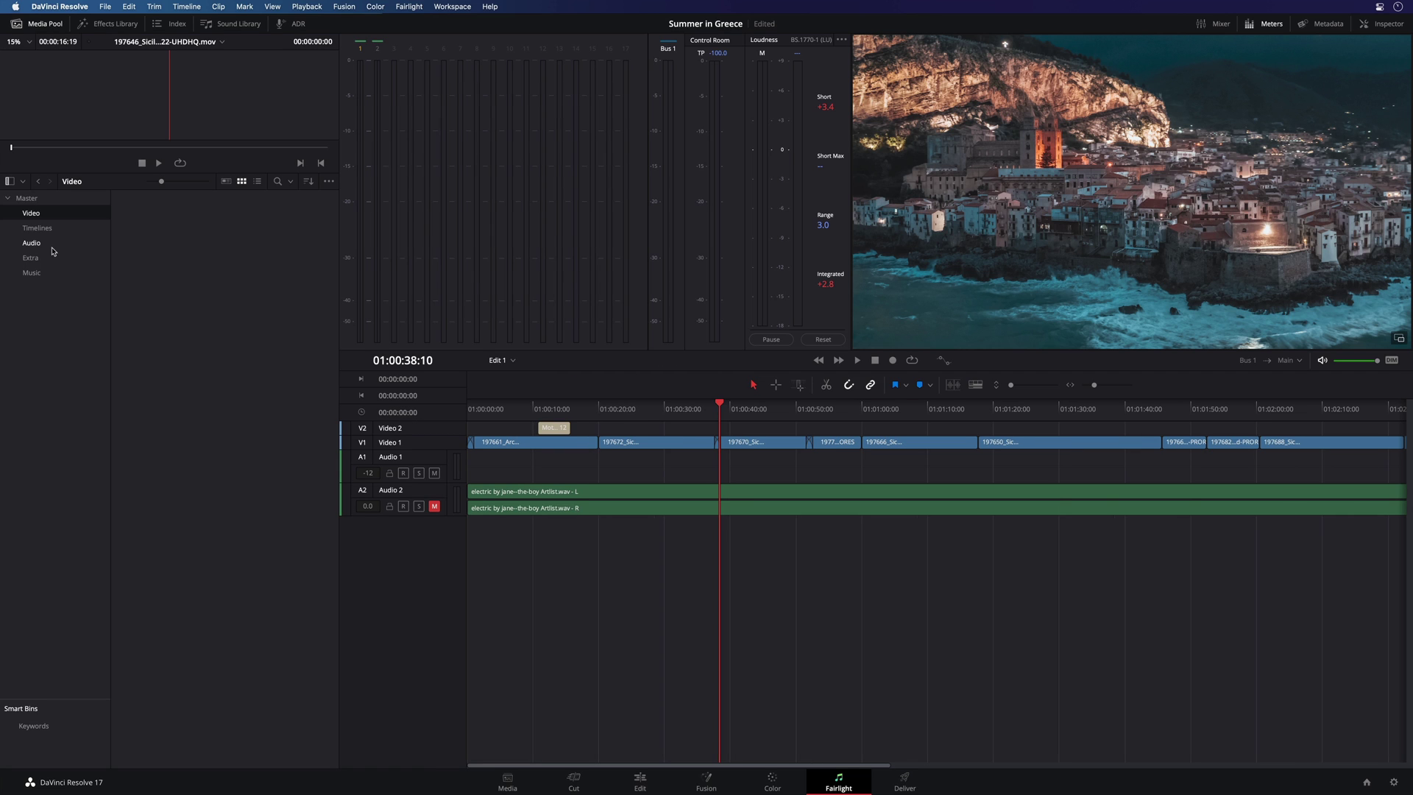
pyautogui.click(33, 274)
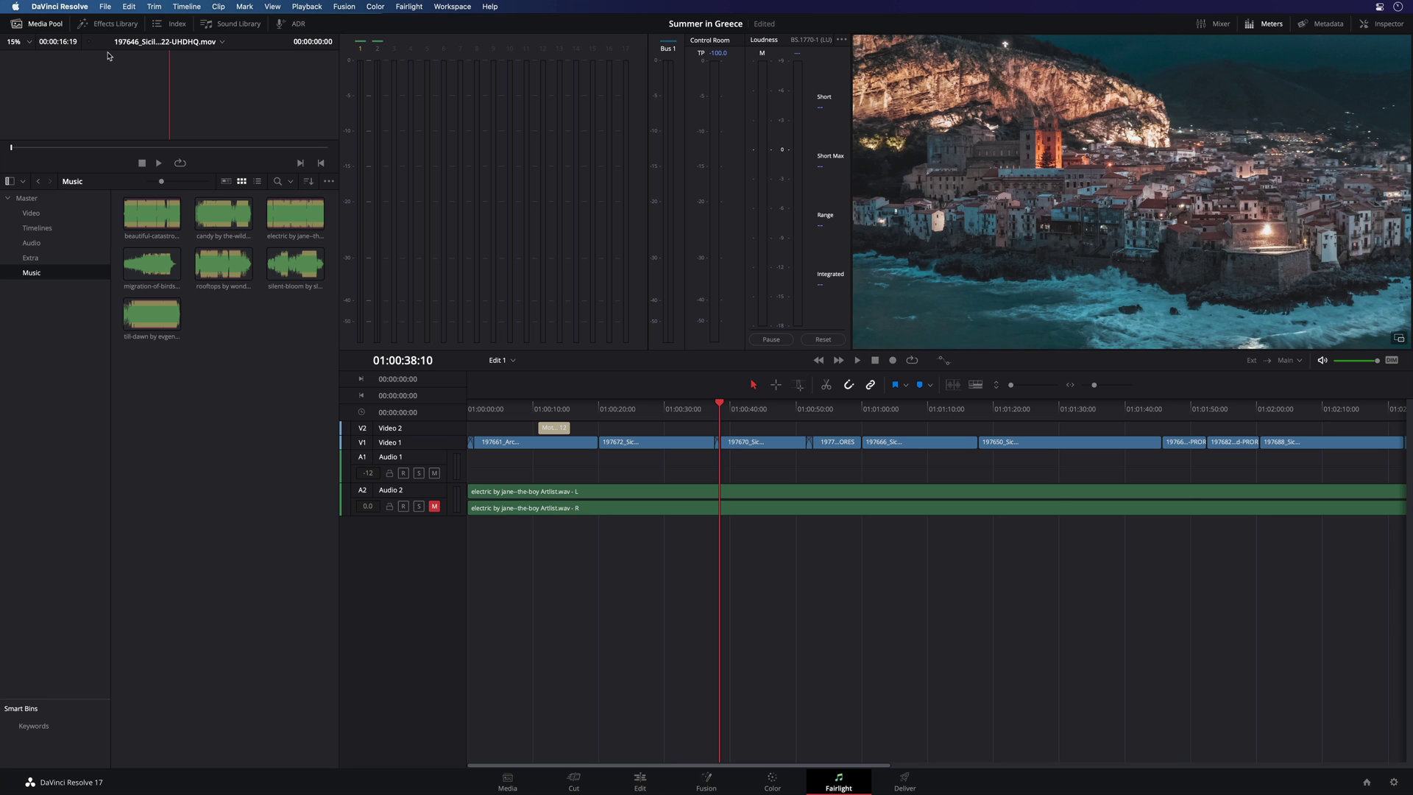
pyautogui.click(116, 24)
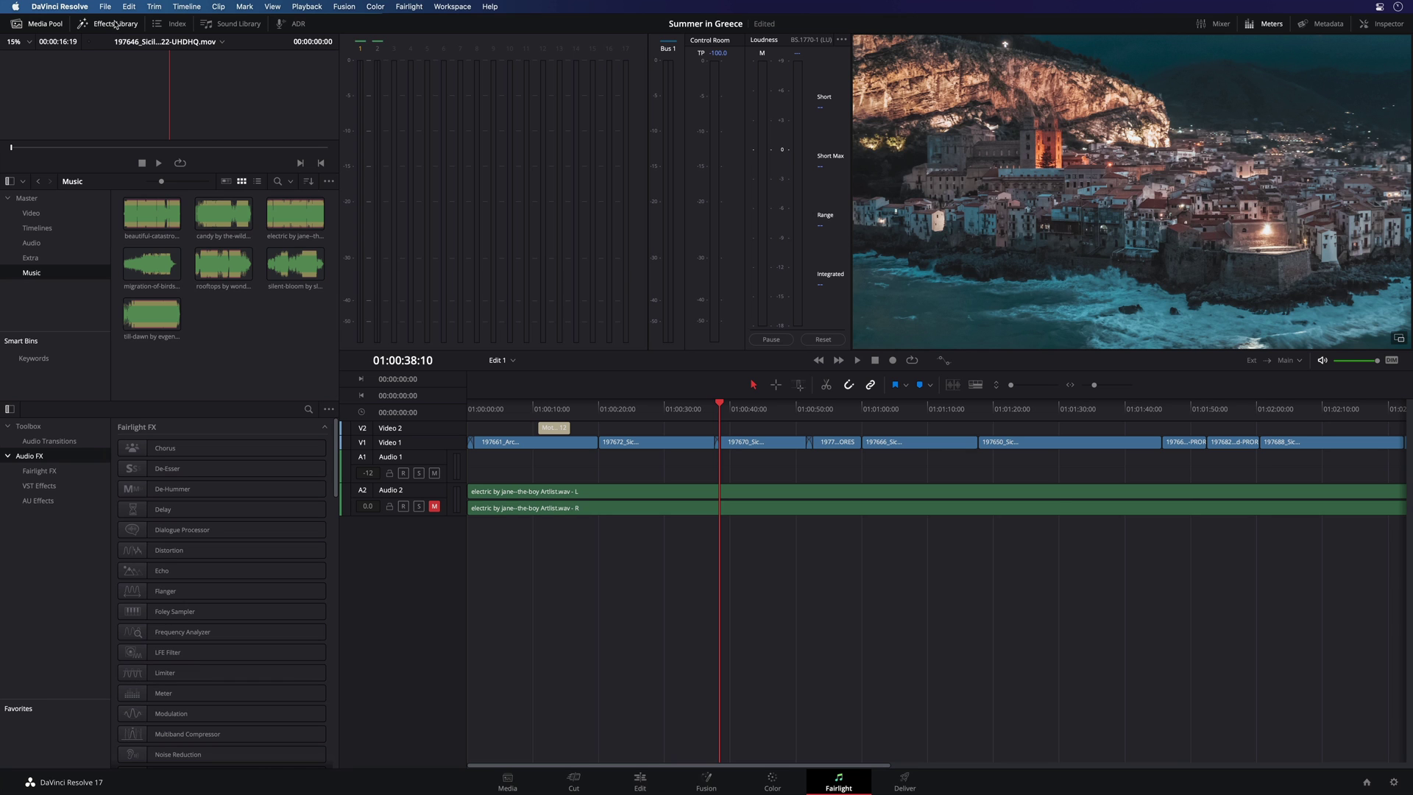
pyautogui.click(45, 26)
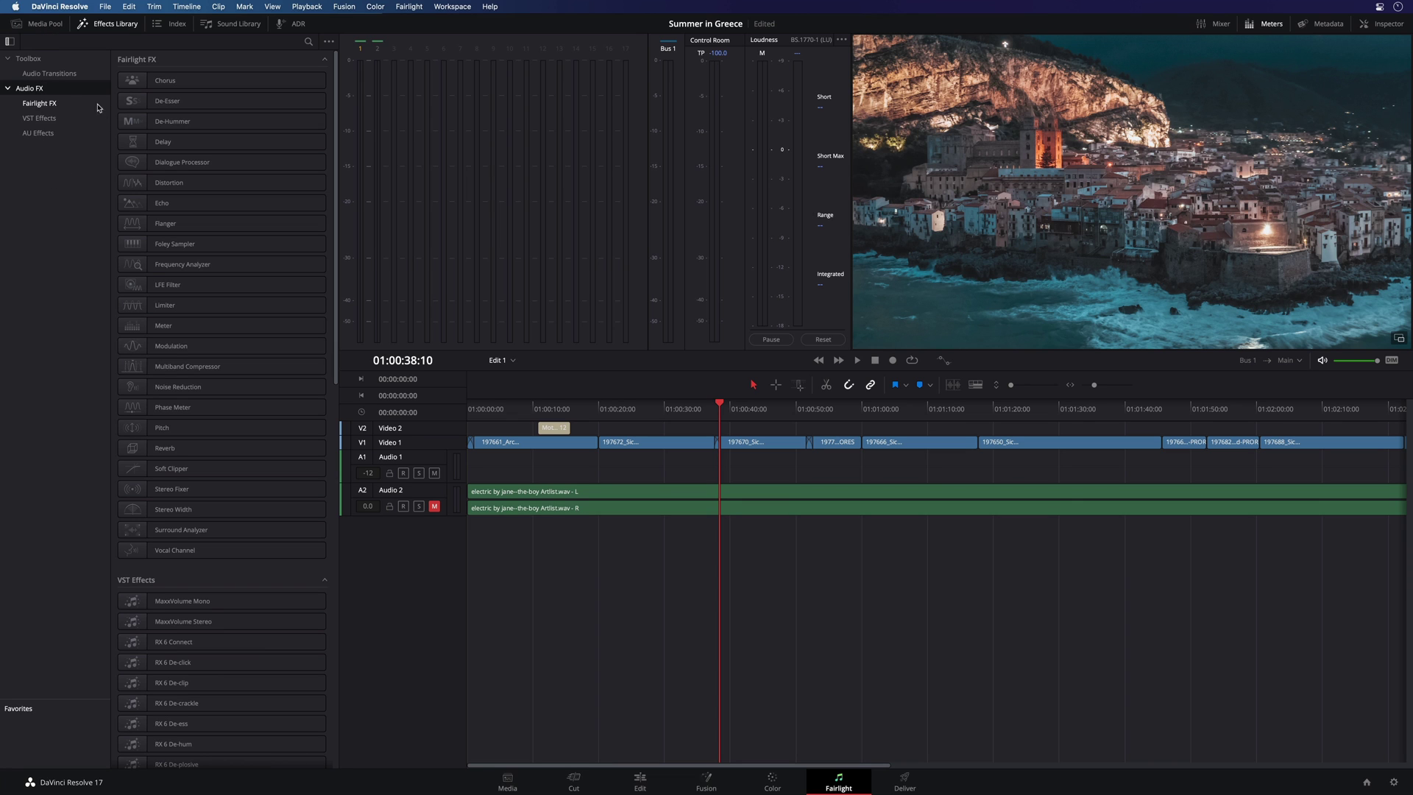
pyautogui.click(61, 108)
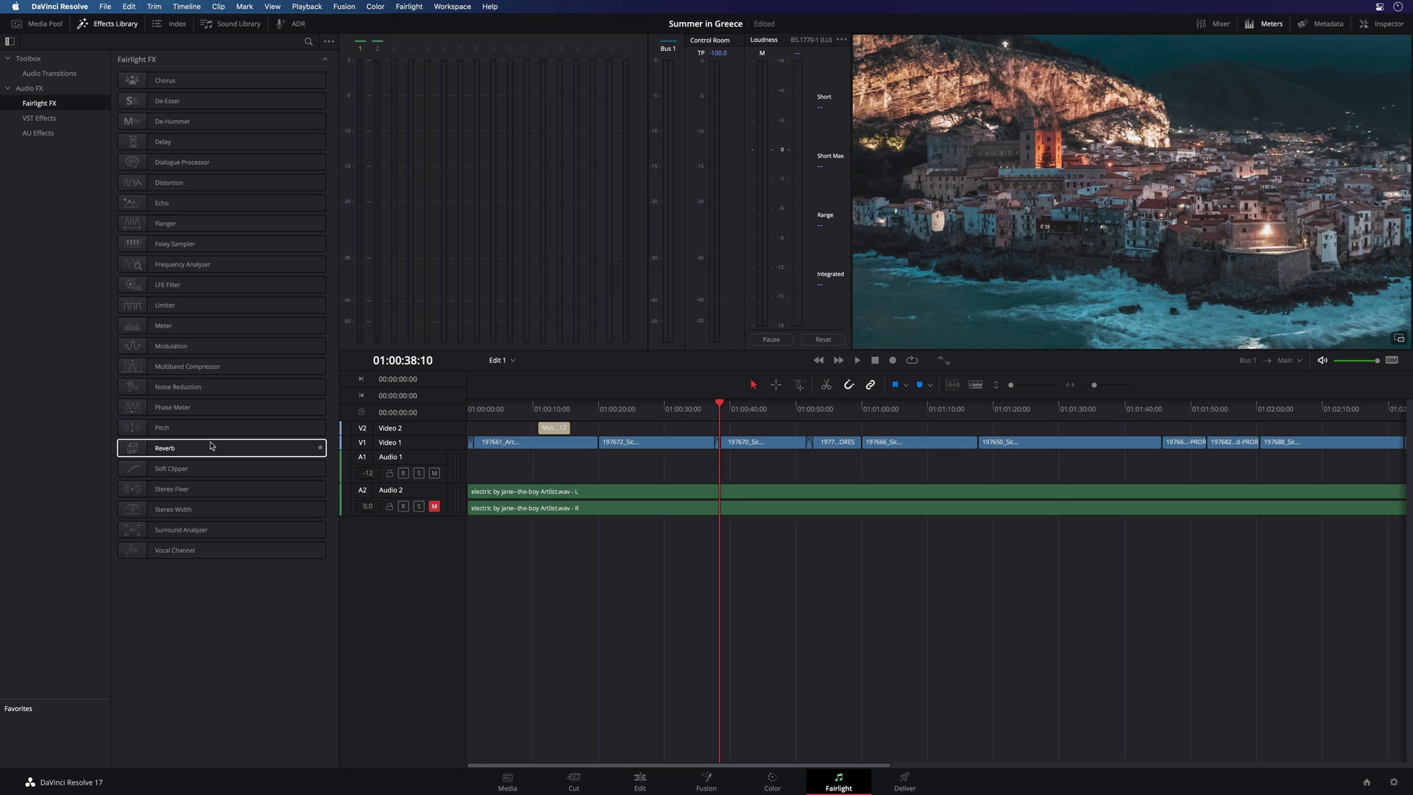
# Apply Reverb to the Audio 2 music clip and enlarge the reverb room
pyautogui.moveTo(211, 447); pyautogui.dragTo(651, 491)
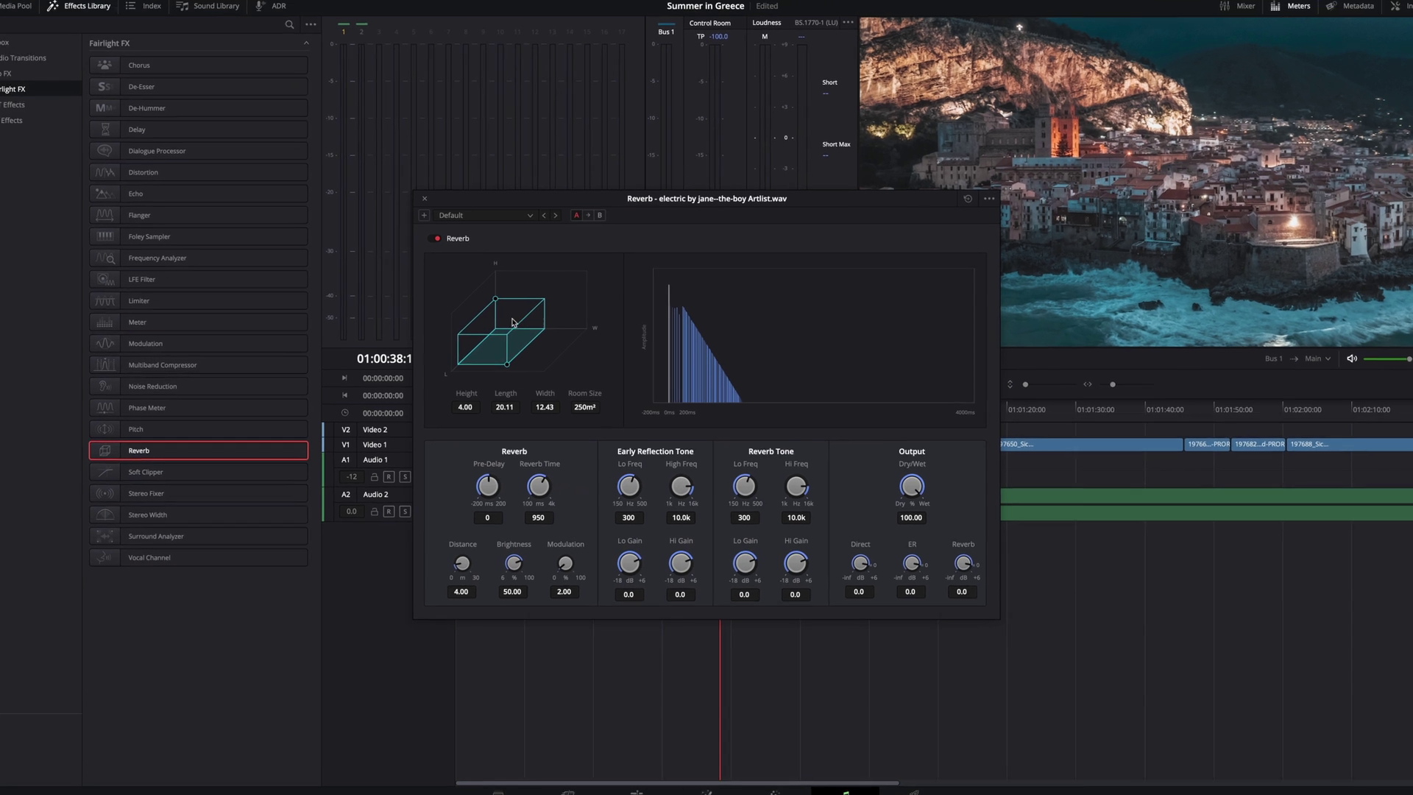
pyautogui.moveTo(406, 257); pyautogui.dragTo(405, 234)
pyautogui.moveTo(421, 350); pyautogui.dragTo(483, 354)
# Try the Cathedral preset, settle on Small Theatre, and close the Reverb window
pyautogui.click(453, 138)
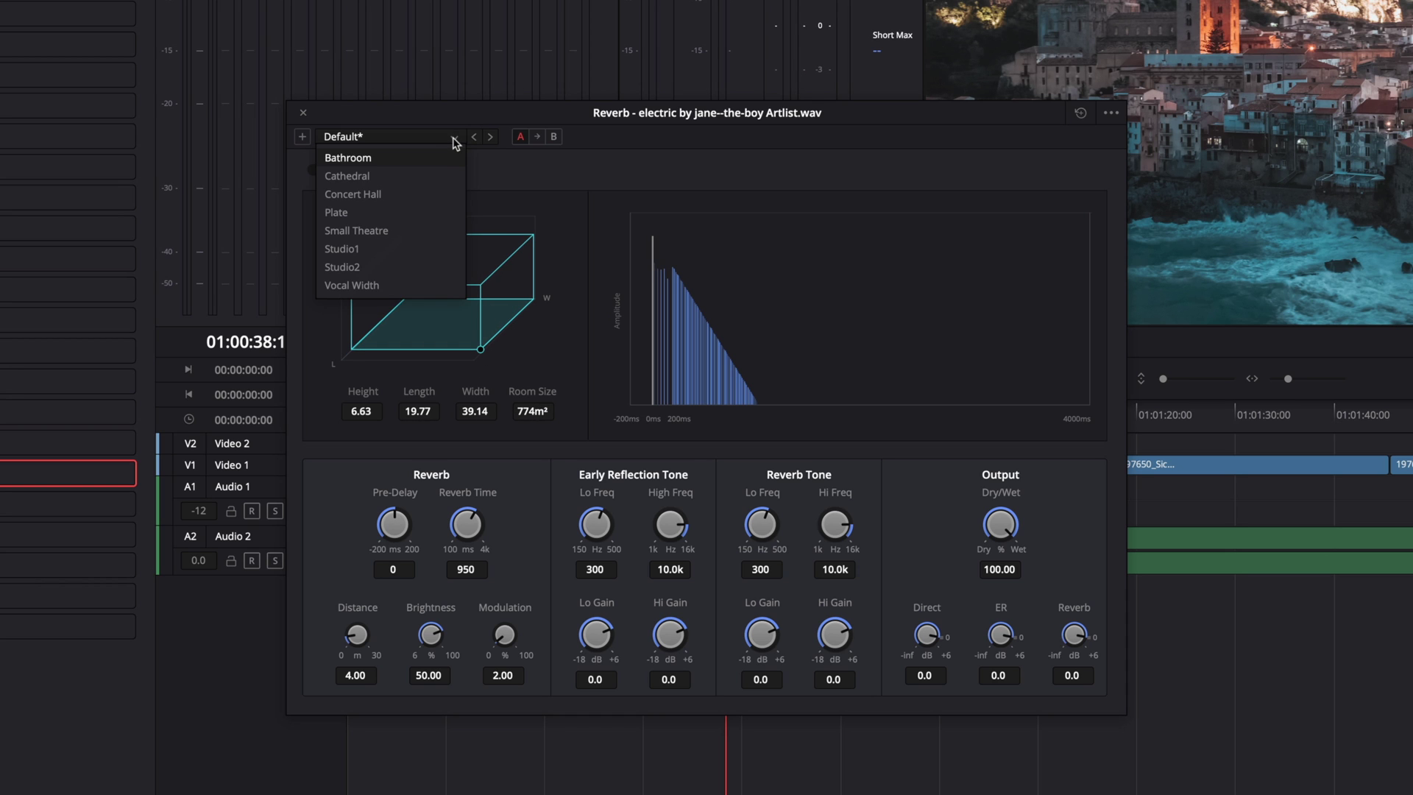
pyautogui.click(412, 177)
pyautogui.click(451, 138)
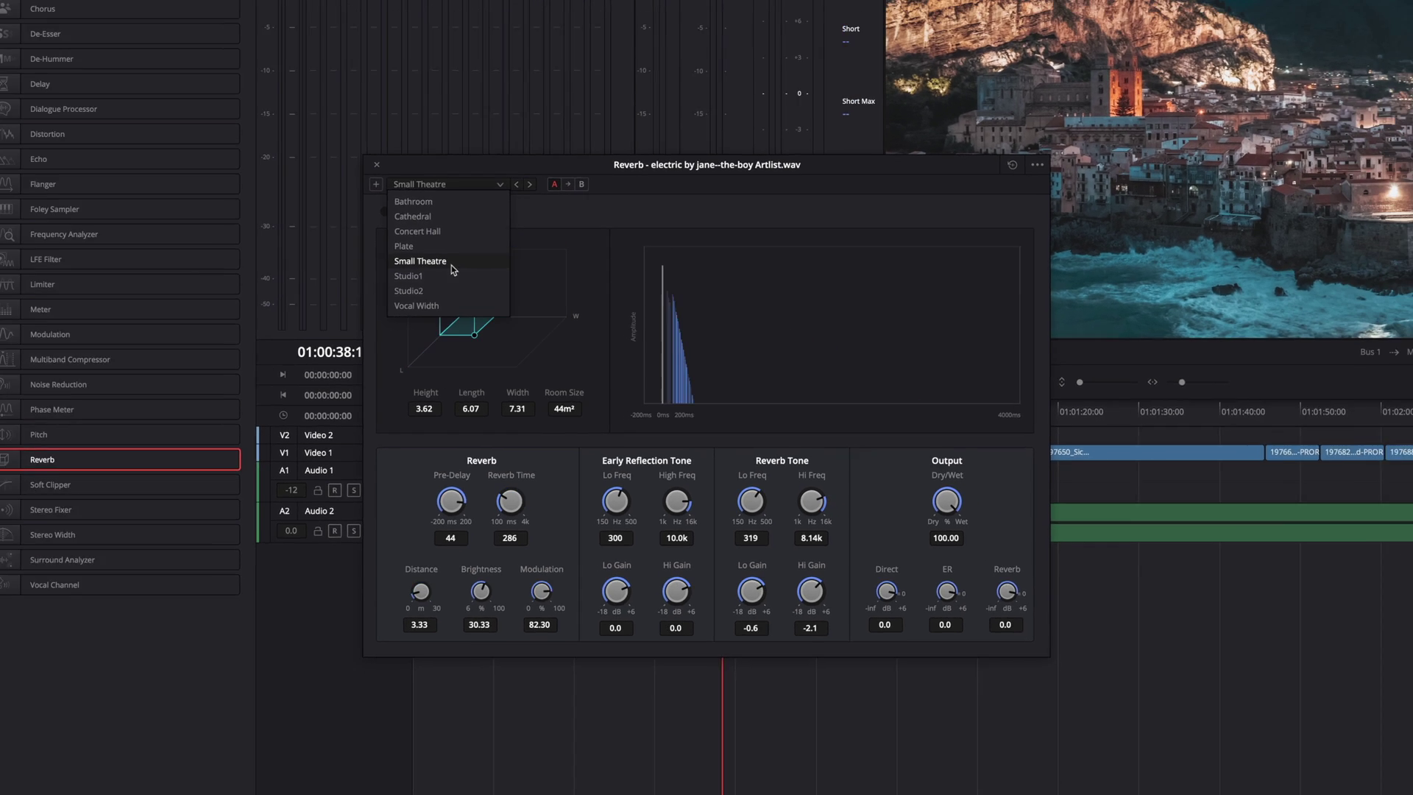
pyautogui.click(452, 263)
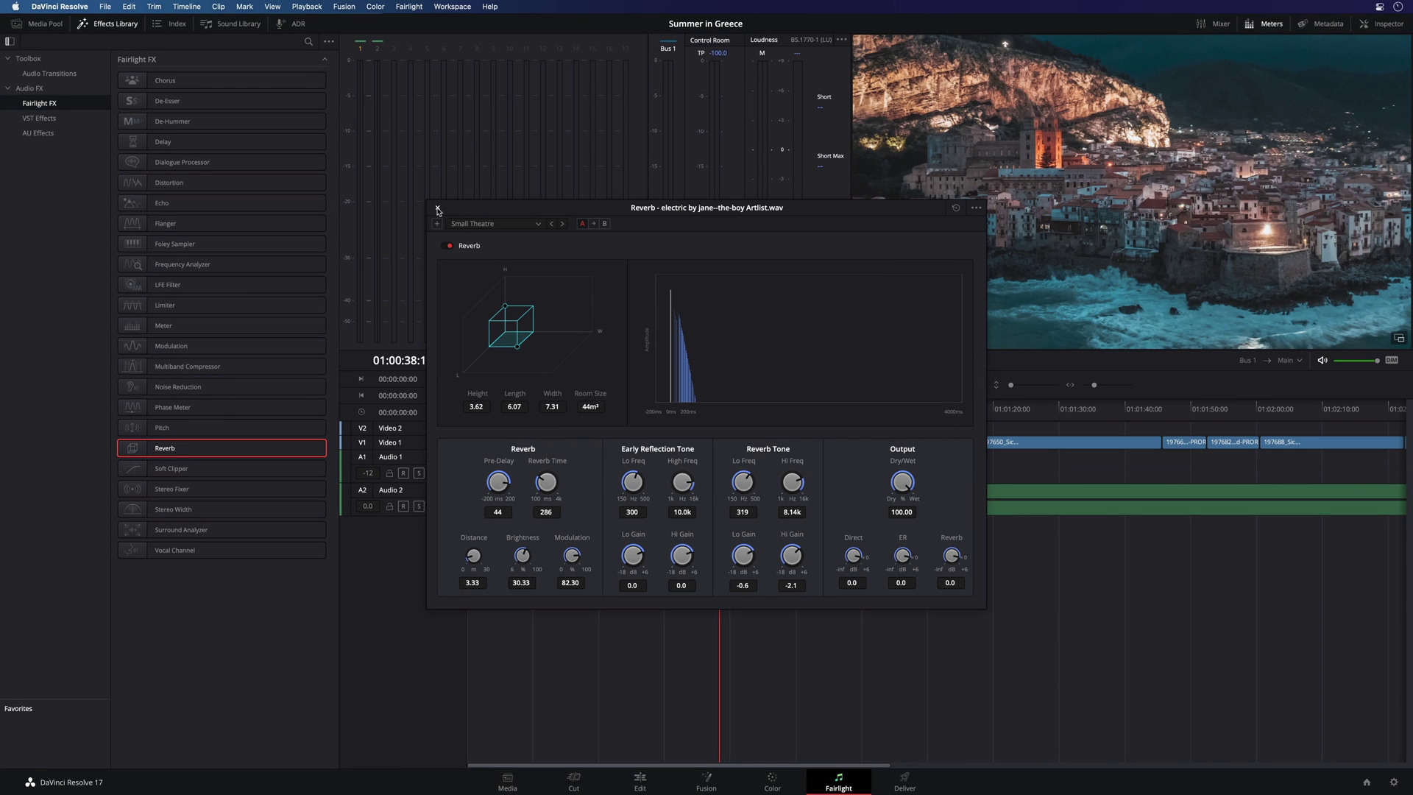
pyautogui.click(437, 209)
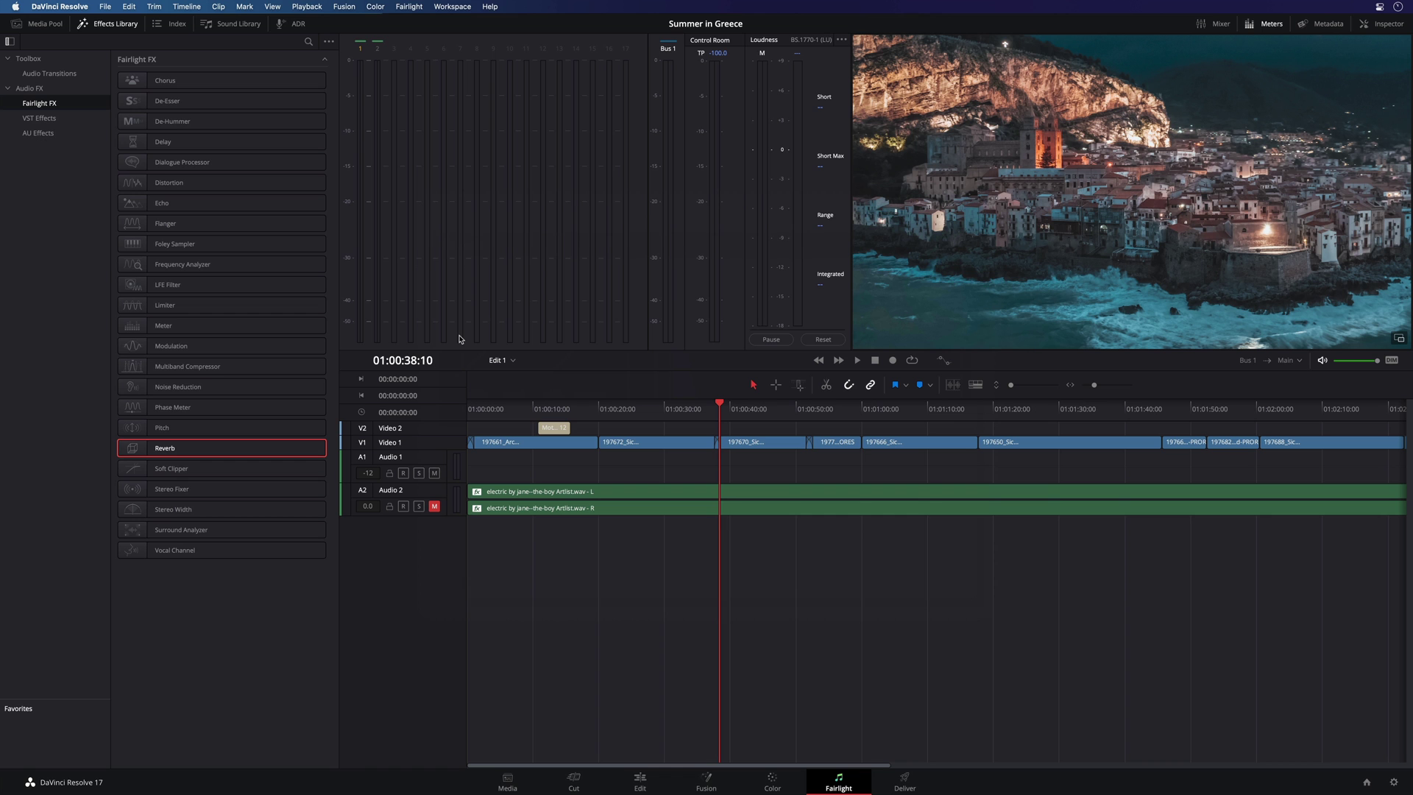
# Search the Sound Library for 'wave' and preview Ocean Waves Day From Balcony
pyautogui.click(231, 23)
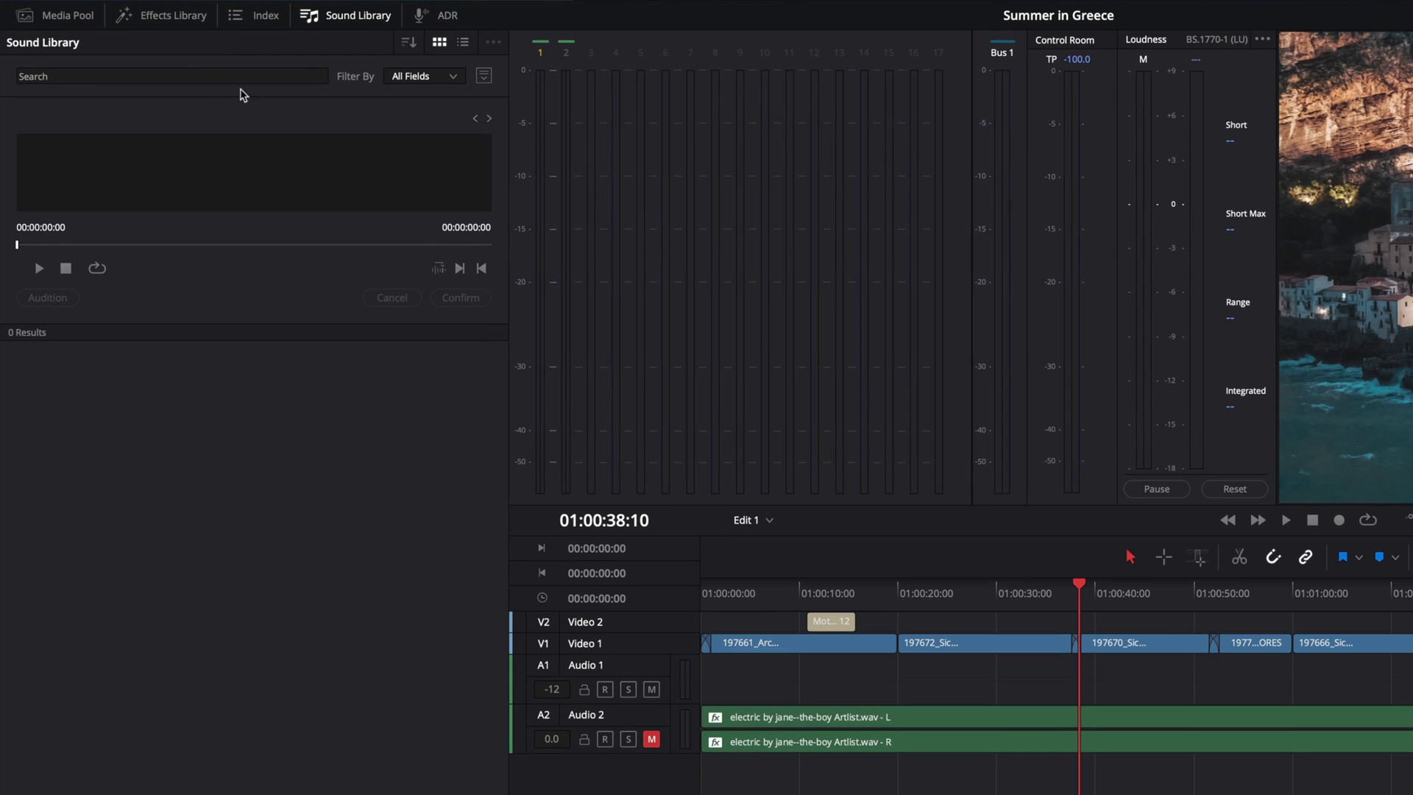
pyautogui.click(92, 82)
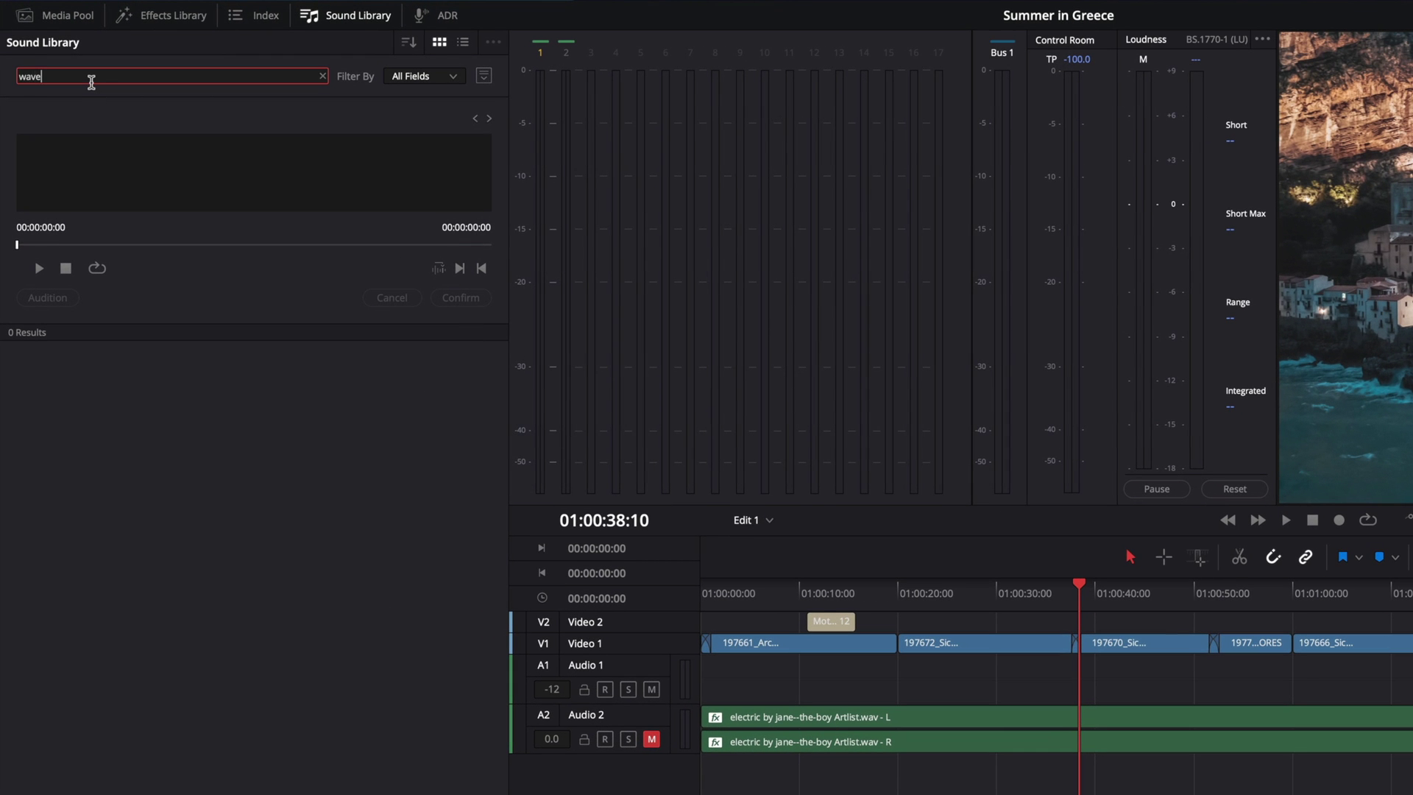
pyautogui.press('Return')
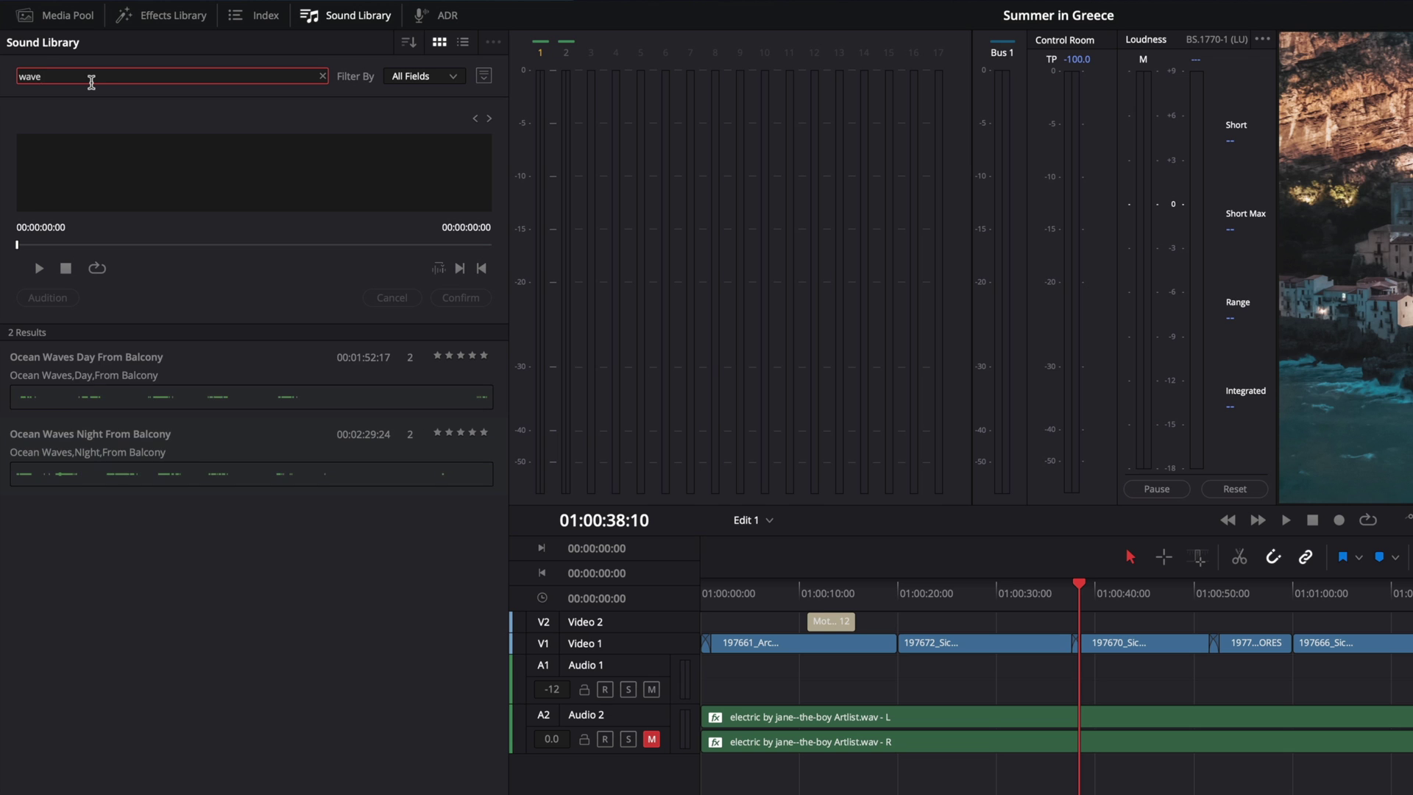
pyautogui.click(105, 376)
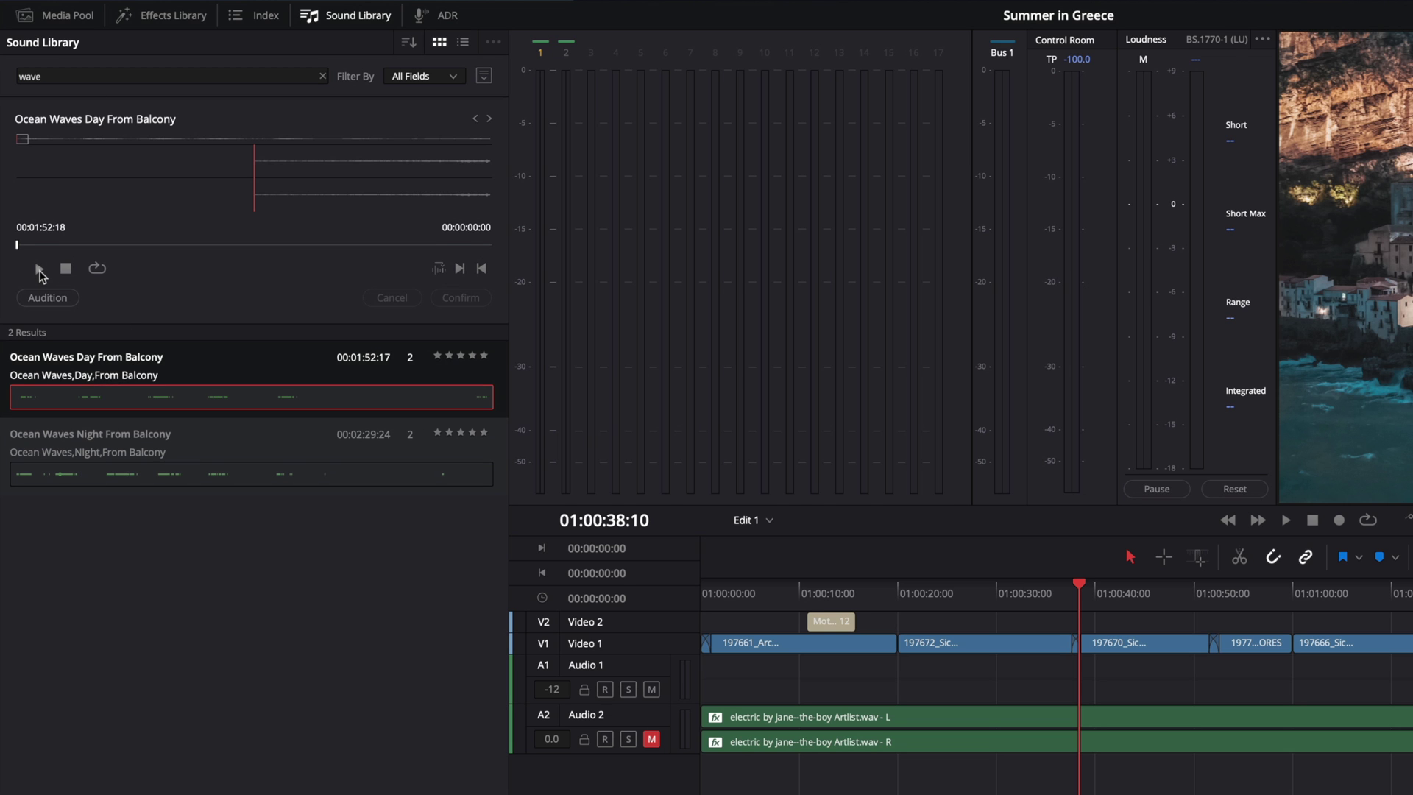
pyautogui.click(39, 269)
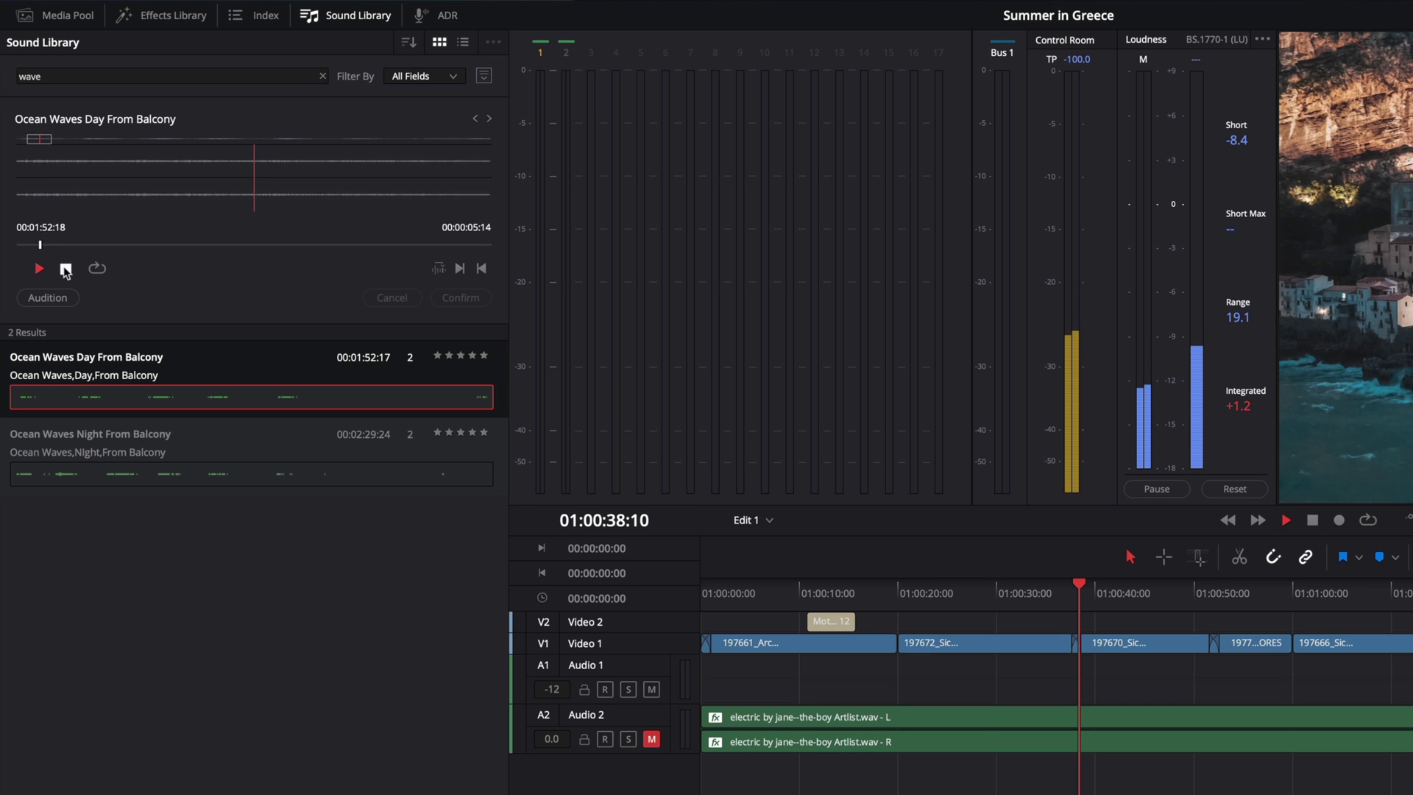
pyautogui.click(66, 269)
# Place Ocean Waves Day From Balcony on Audio 1 at the playhead, trim its end shorter, and play it back
pyautogui.moveTo(140, 397); pyautogui.dragTo(1044, 606)
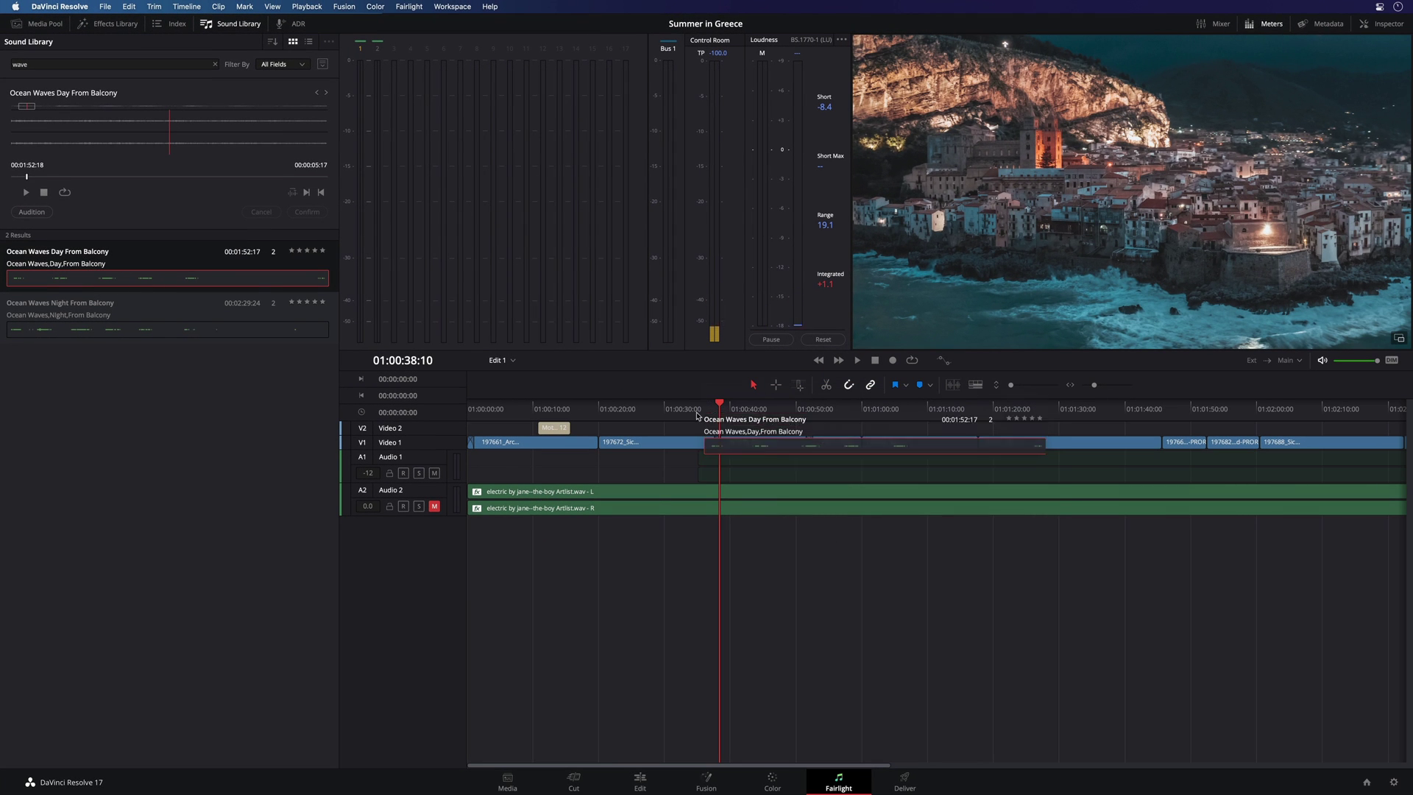
pyautogui.moveTo(695, 417); pyautogui.dragTo(728, 458)
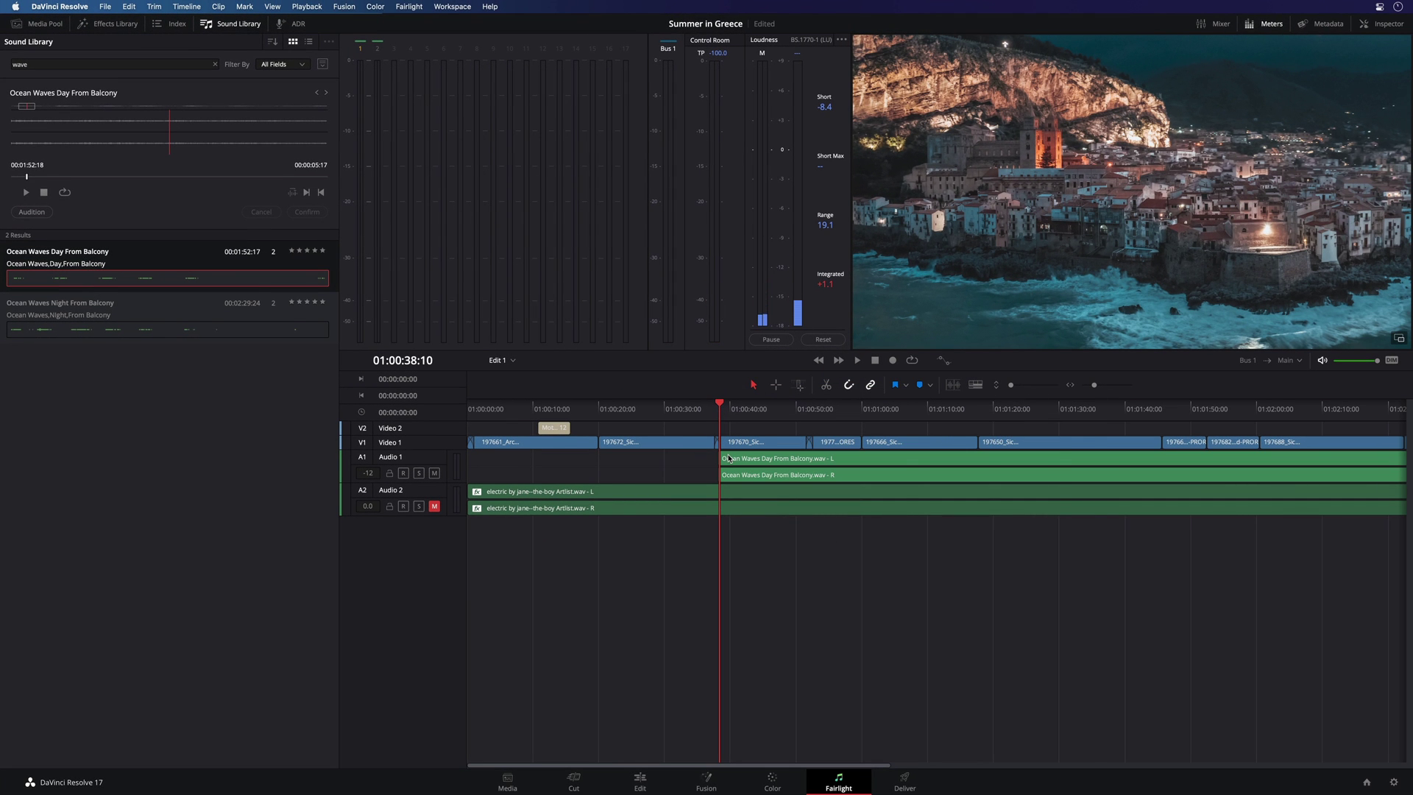
pyautogui.press('super+minus')
pyautogui.moveTo(1094, 460); pyautogui.dragTo(715, 471)
pyautogui.press('space')
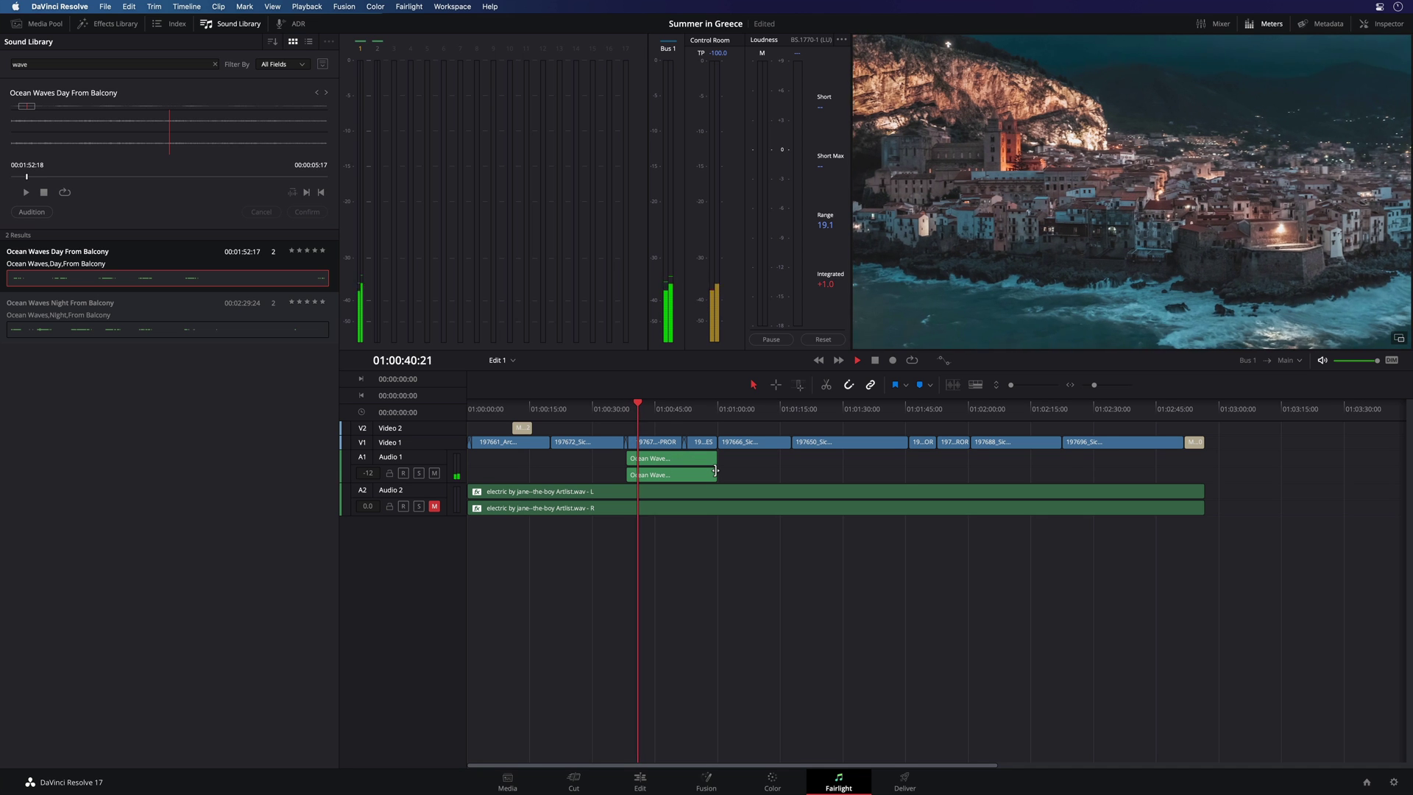
pyautogui.press('space')
# In the Mixer, unmute Audio 2 and bring up the Audio 1 dynamics settings
pyautogui.click(1222, 24)
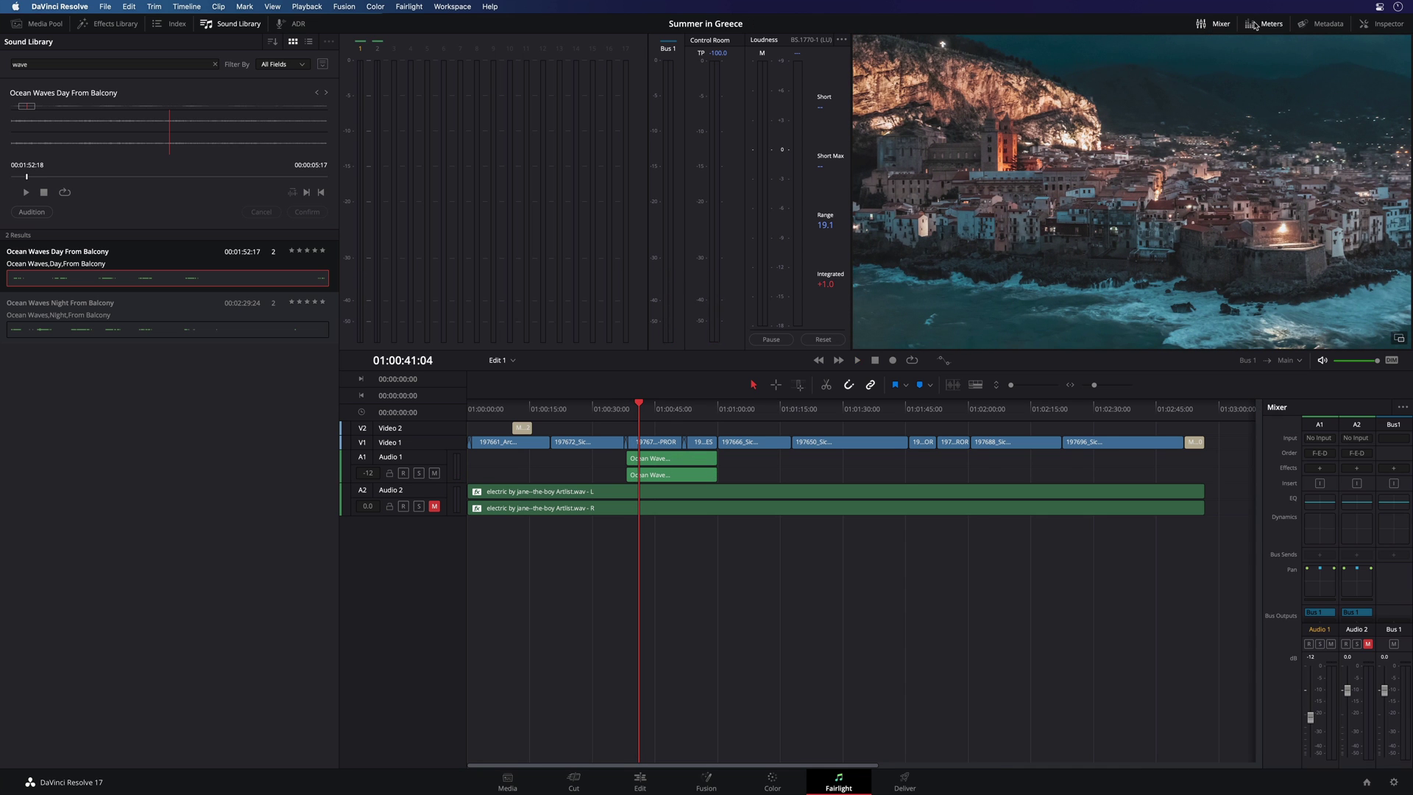
pyautogui.press('space')
pyautogui.press('space')
pyautogui.click(435, 506)
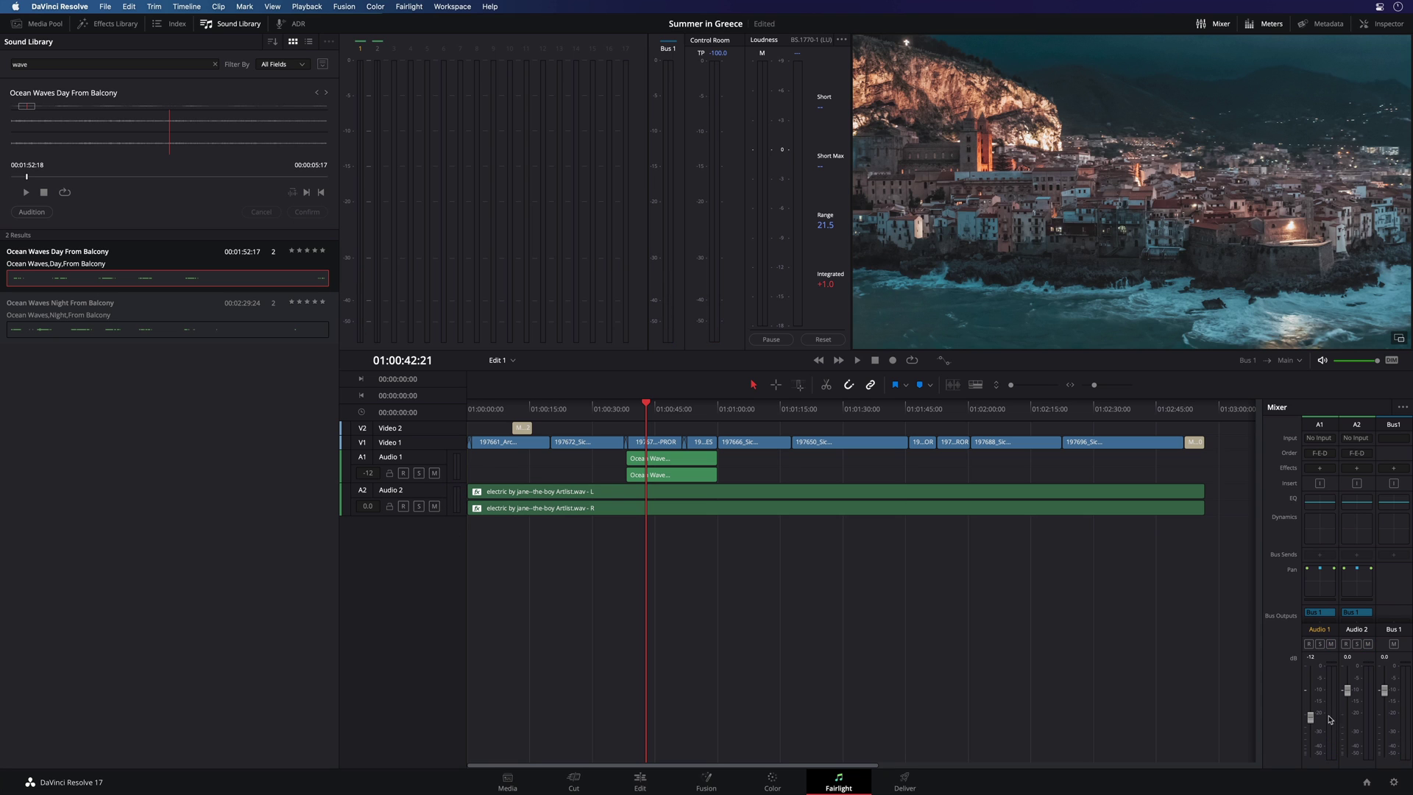
pyautogui.doubleClick(1321, 533)
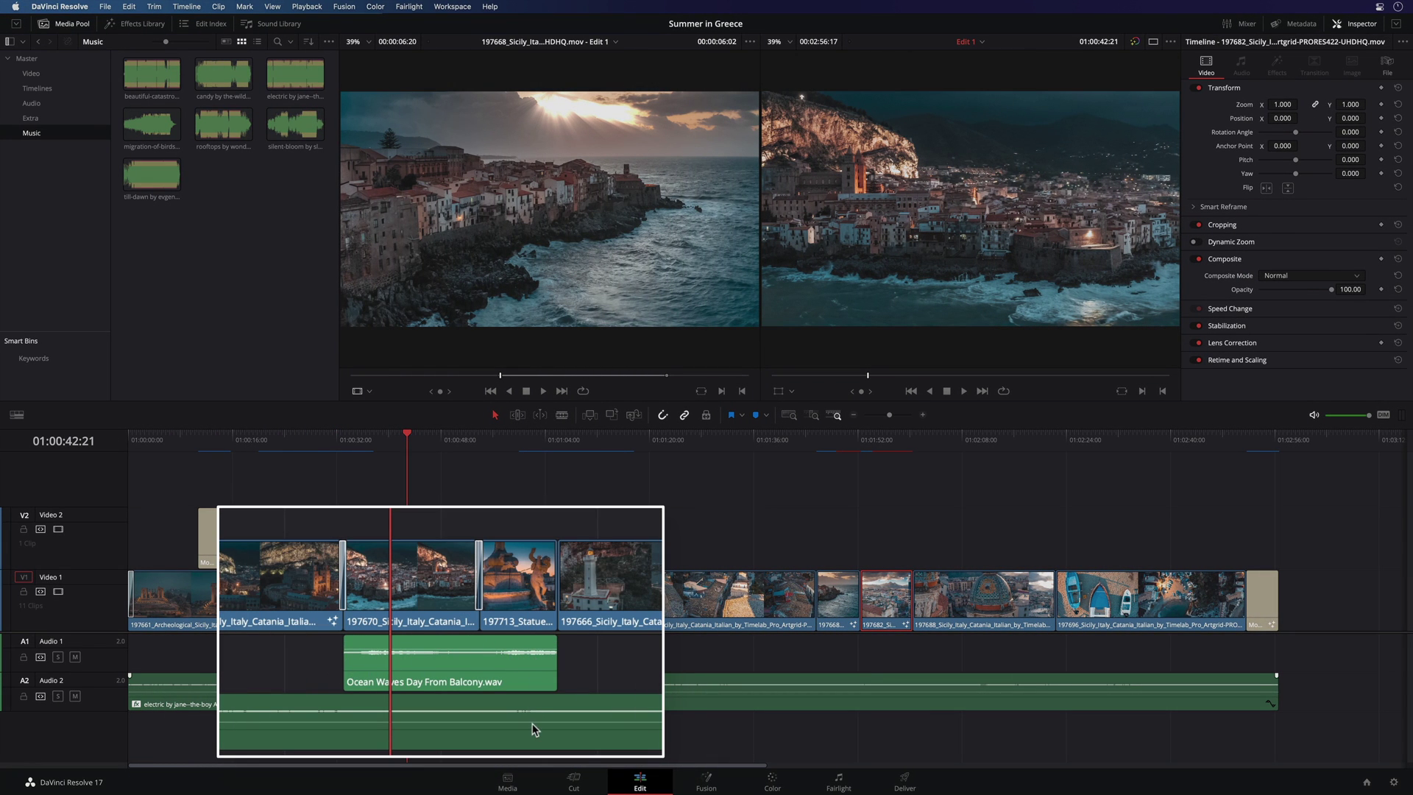
# Select the Audio 2 music clip and show its Reverb effect (44m² room, dry/wet 100) in the Inspector
pyautogui.click(608, 707)
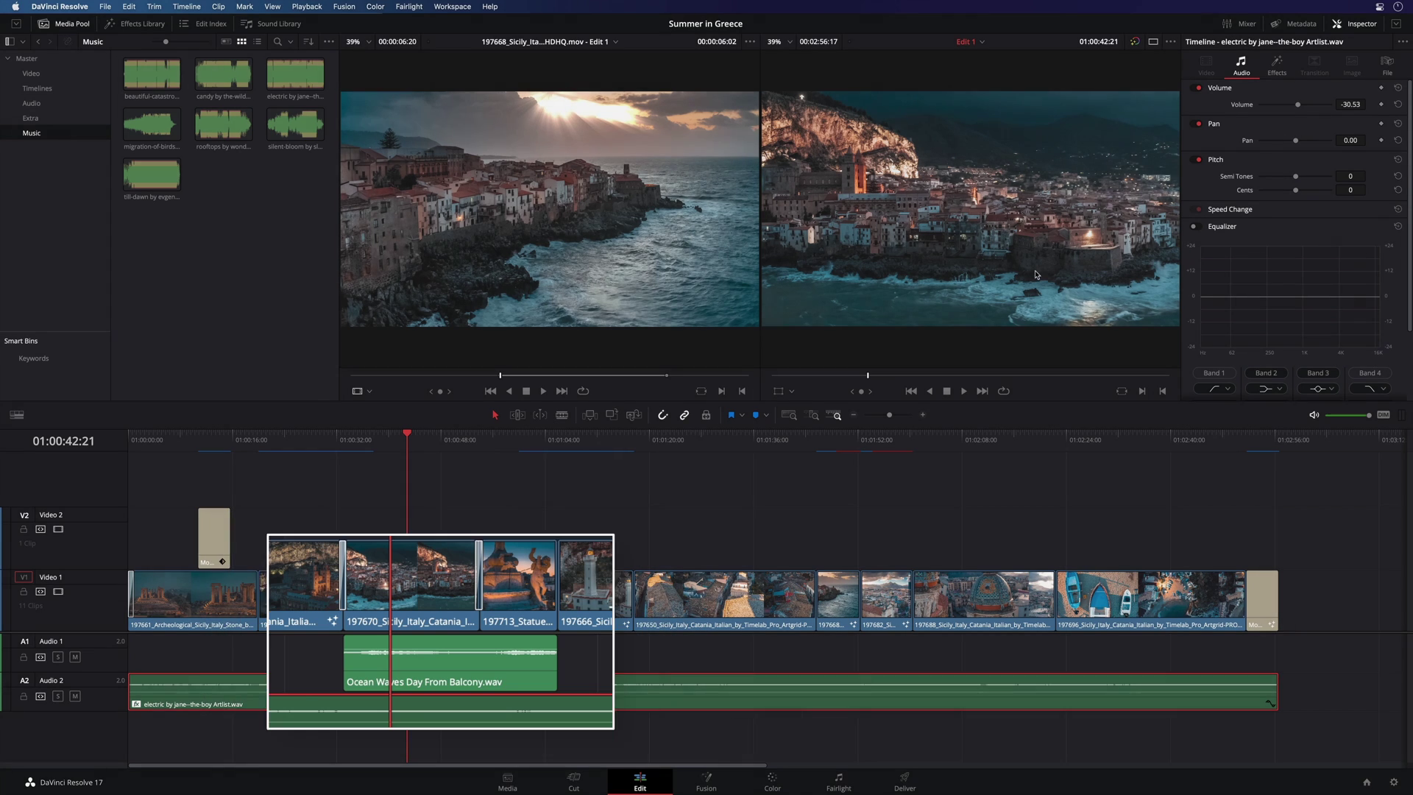
pyautogui.click(1278, 65)
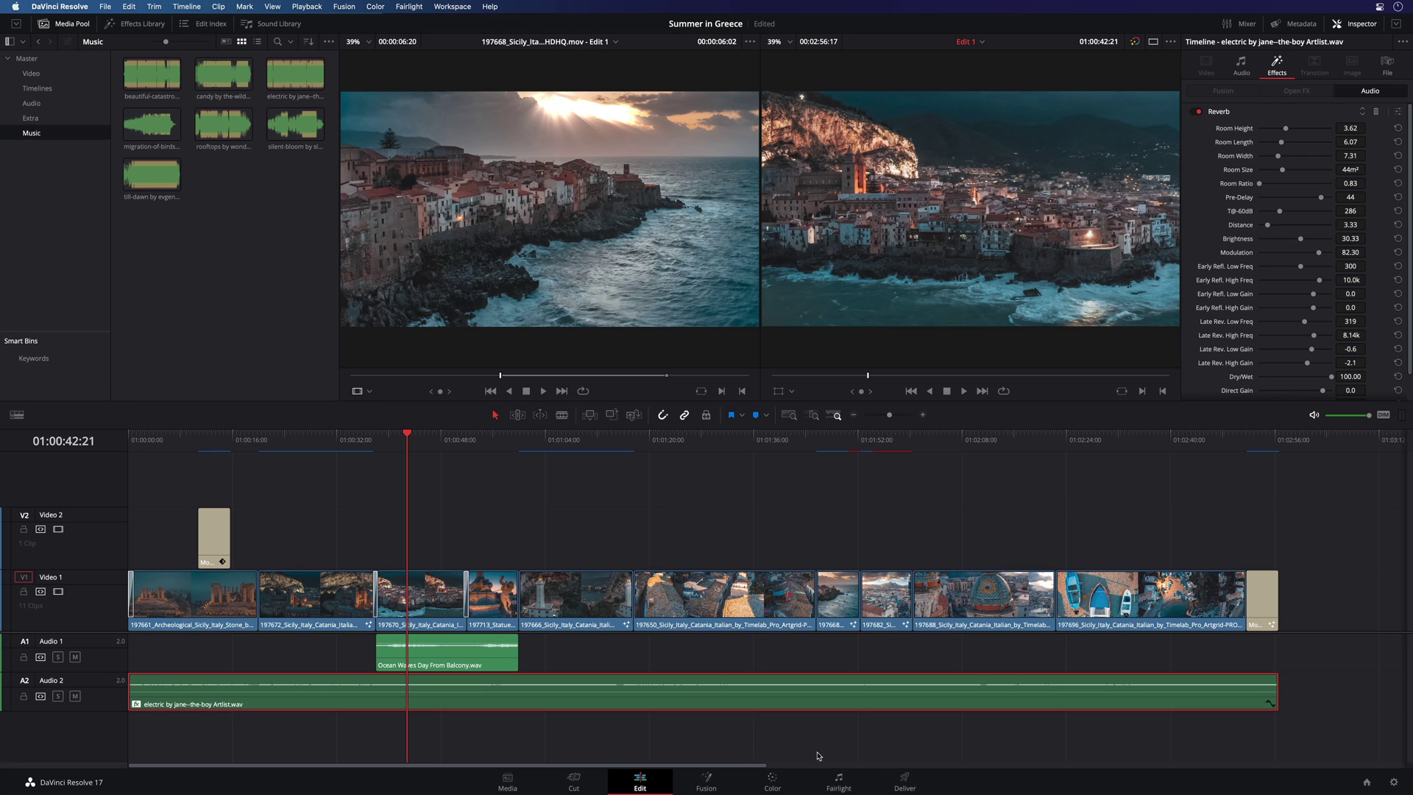
# On the Deliver page, render as a single clip with QuickTime format and Apple ProRes 422 HQ type
pyautogui.click(905, 782)
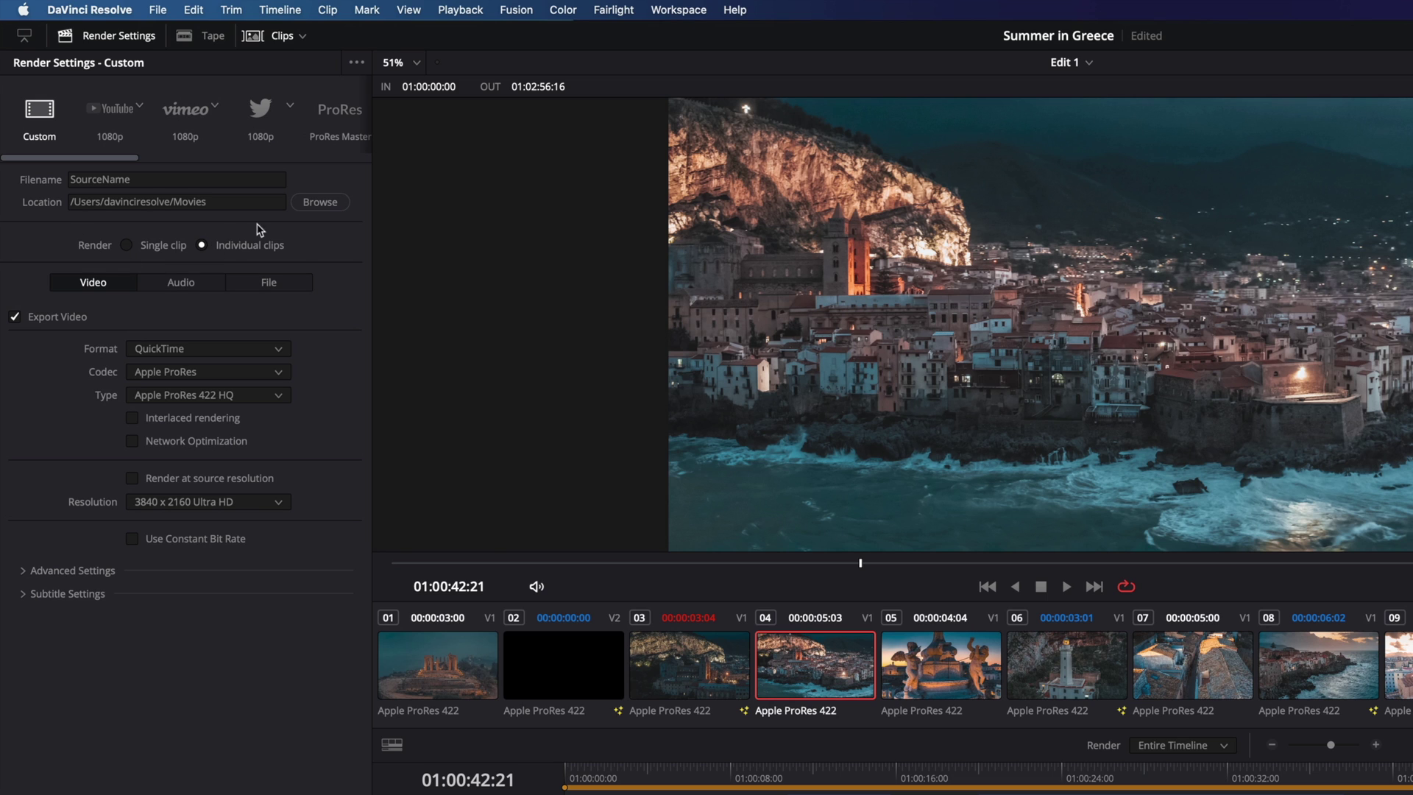
pyautogui.click(127, 246)
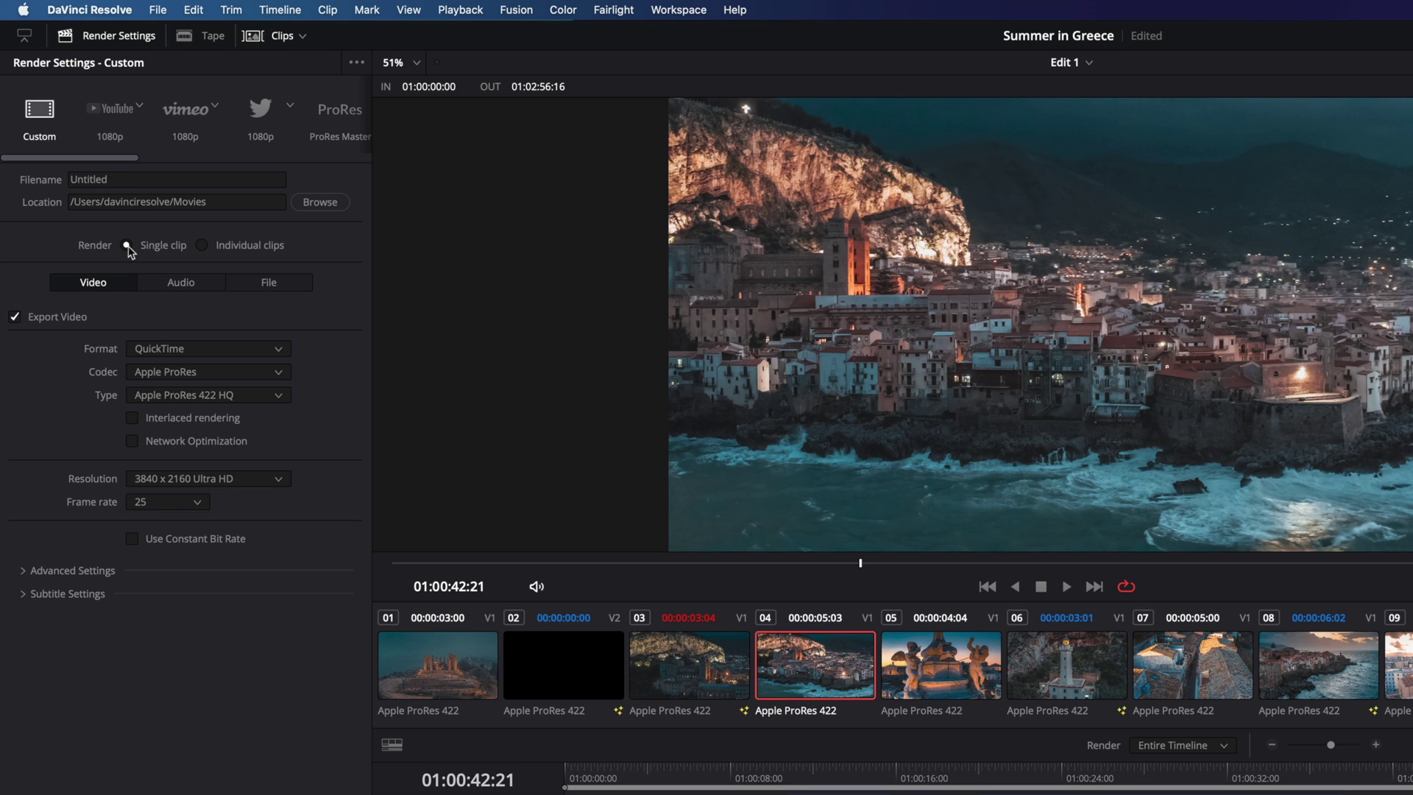
pyautogui.click(177, 349)
pyautogui.scroll(-1, 194, 426)
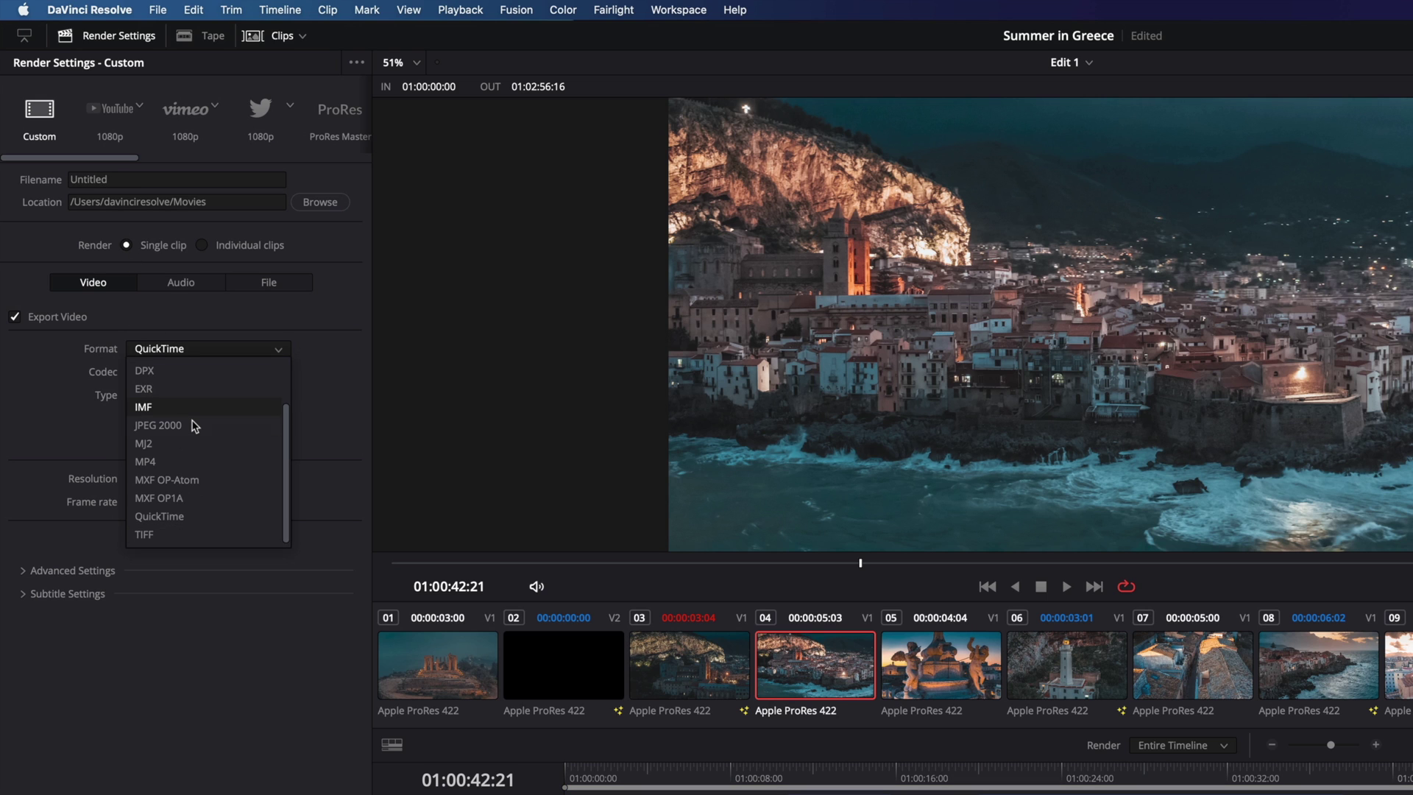
pyautogui.scroll(1, 194, 426)
pyautogui.scroll(-1, 194, 426)
pyautogui.click(207, 324)
pyautogui.click(220, 396)
pyautogui.click(221, 395)
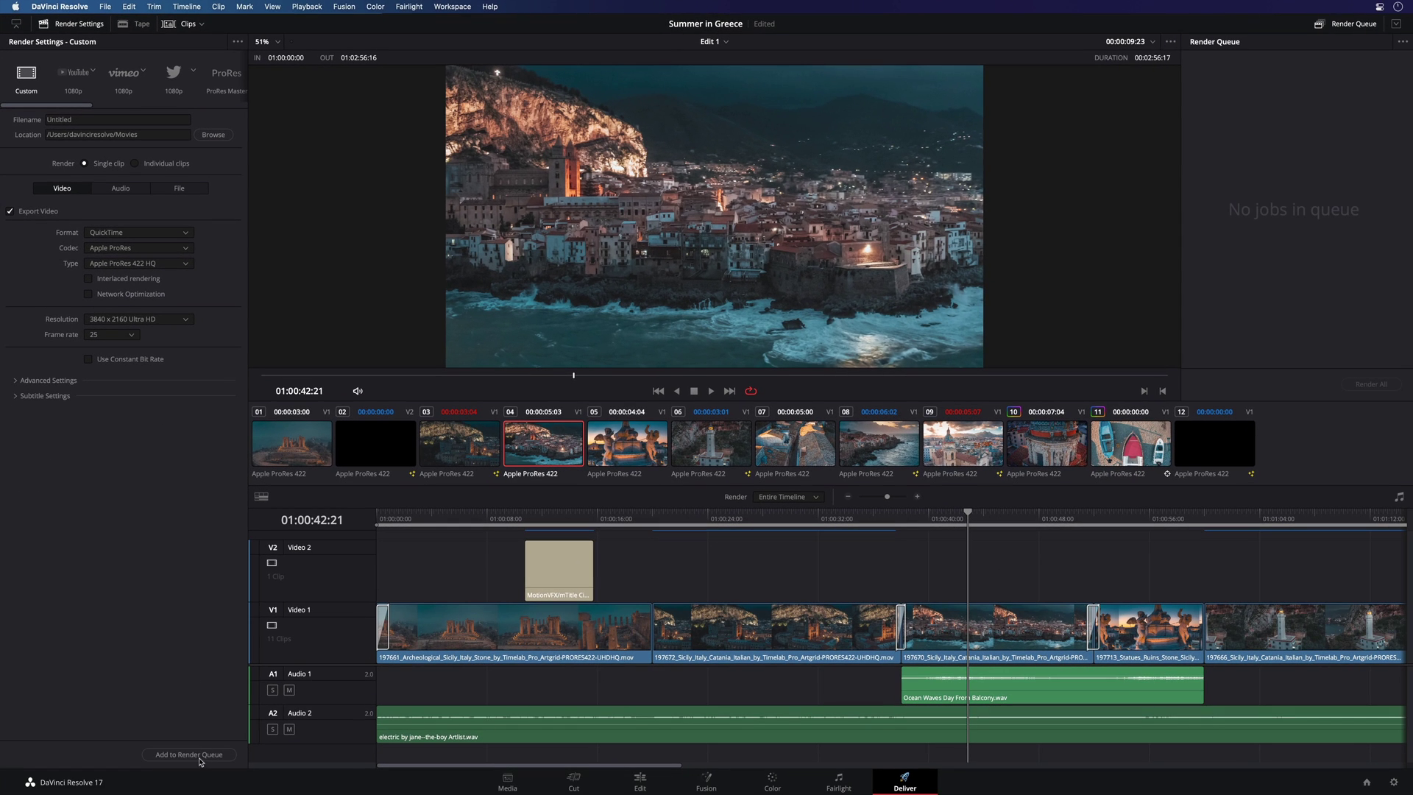
# Queue the custom ProRes render, then queue a YouTube 1080p render job
pyautogui.click(189, 754)
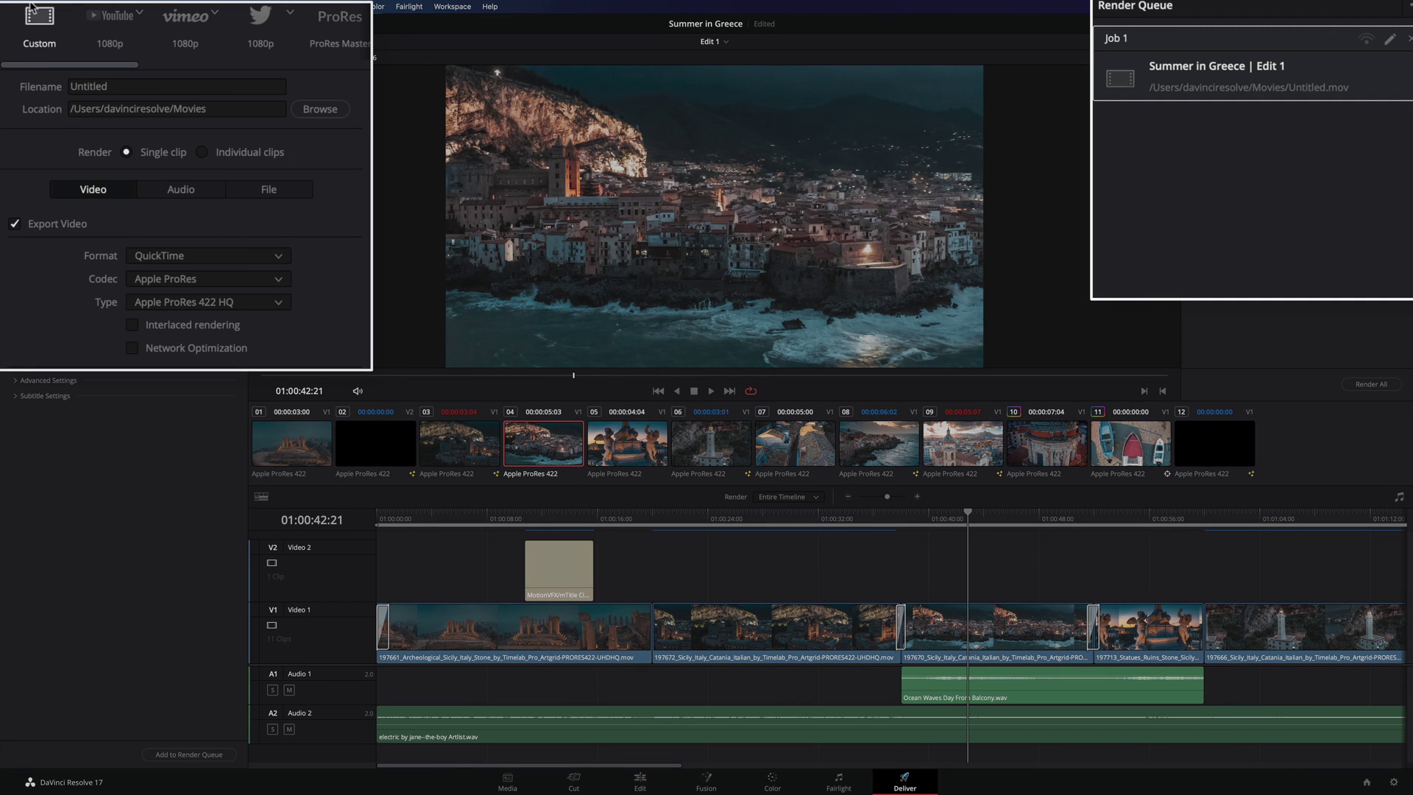
pyautogui.click(122, 19)
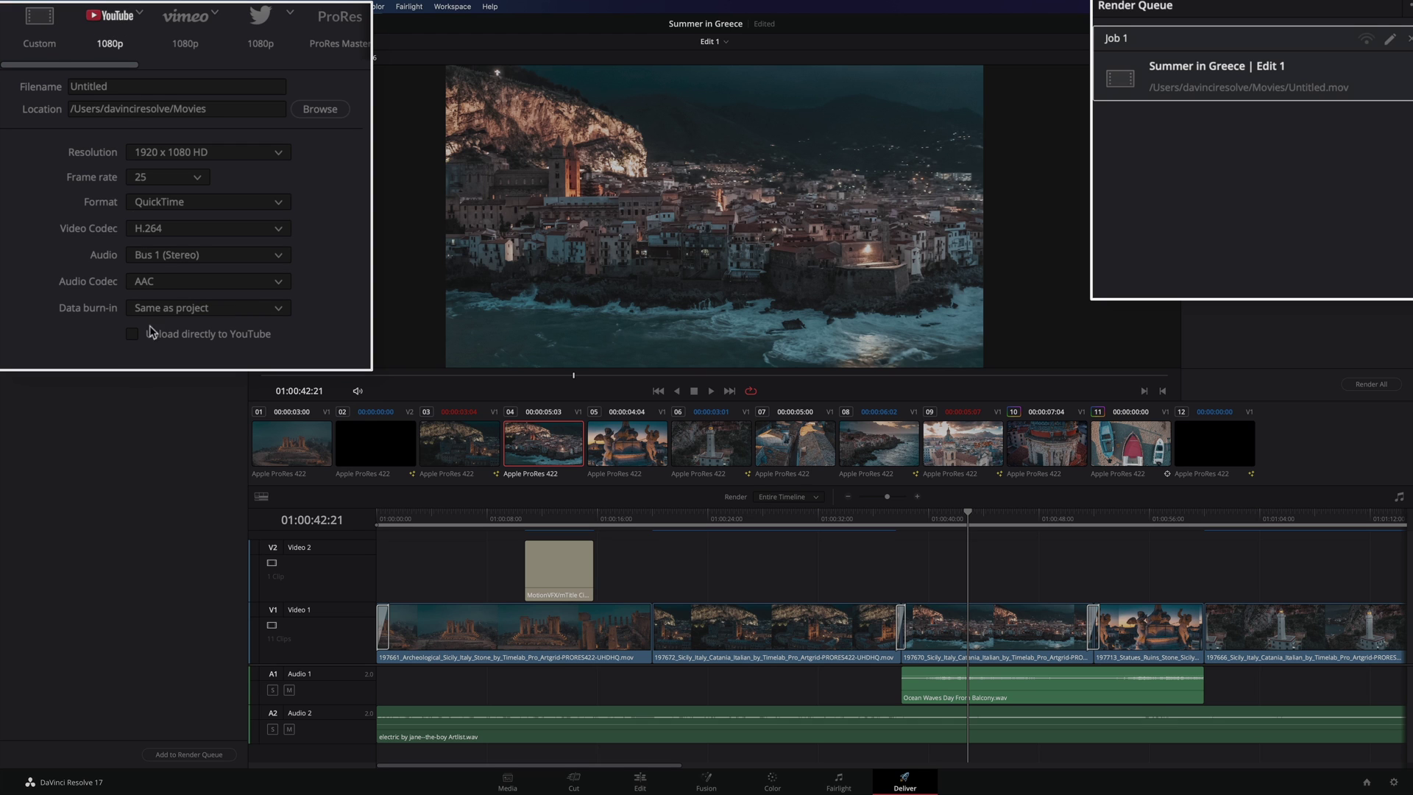
pyautogui.click(184, 755)
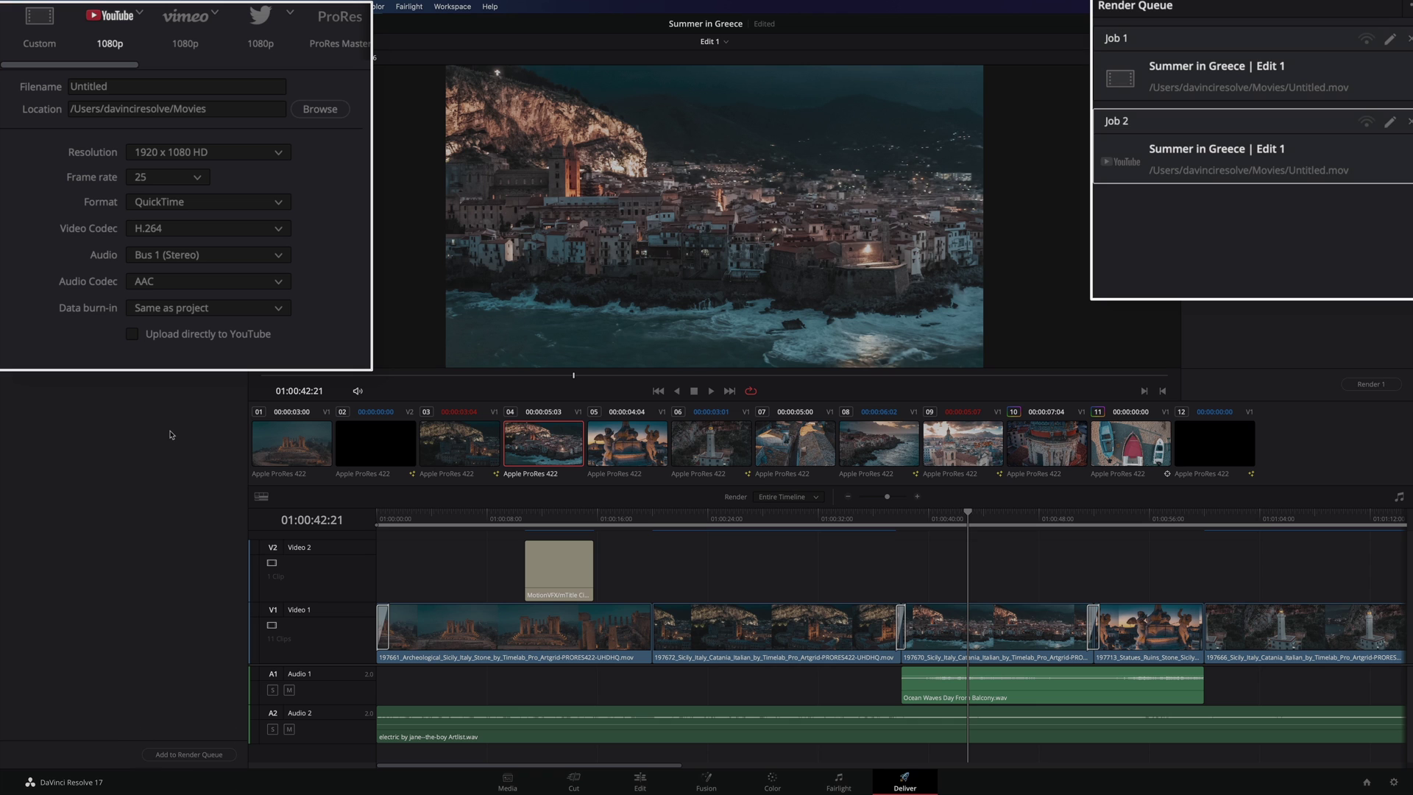
pyautogui.hscroll(3, 219, 52)
pyautogui.hscroll(10, 219, 51)
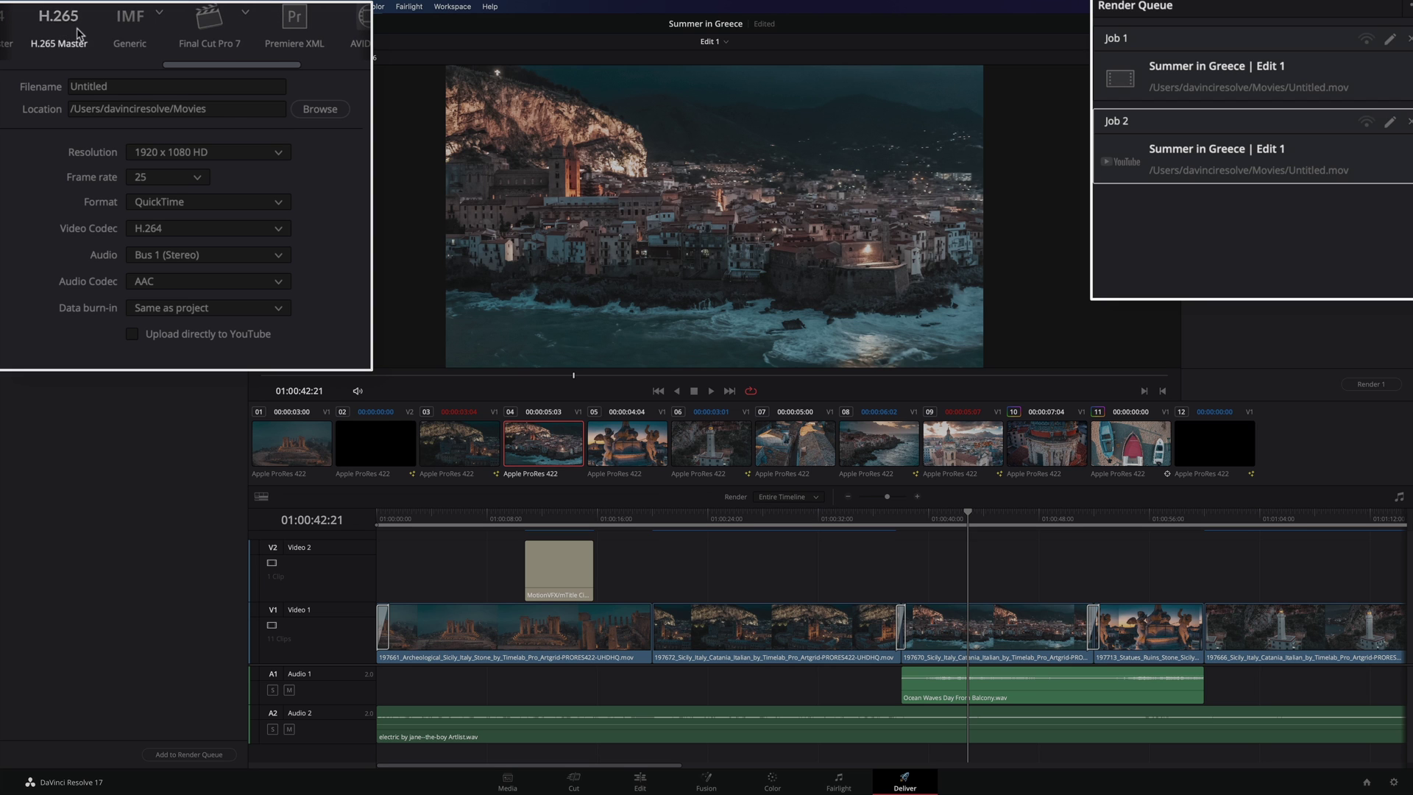
# Queue a Final Cut Pro X export job, then look over the AVID AAF and Pro Tools presets
pyautogui.click(248, 14)
pyautogui.click(200, 59)
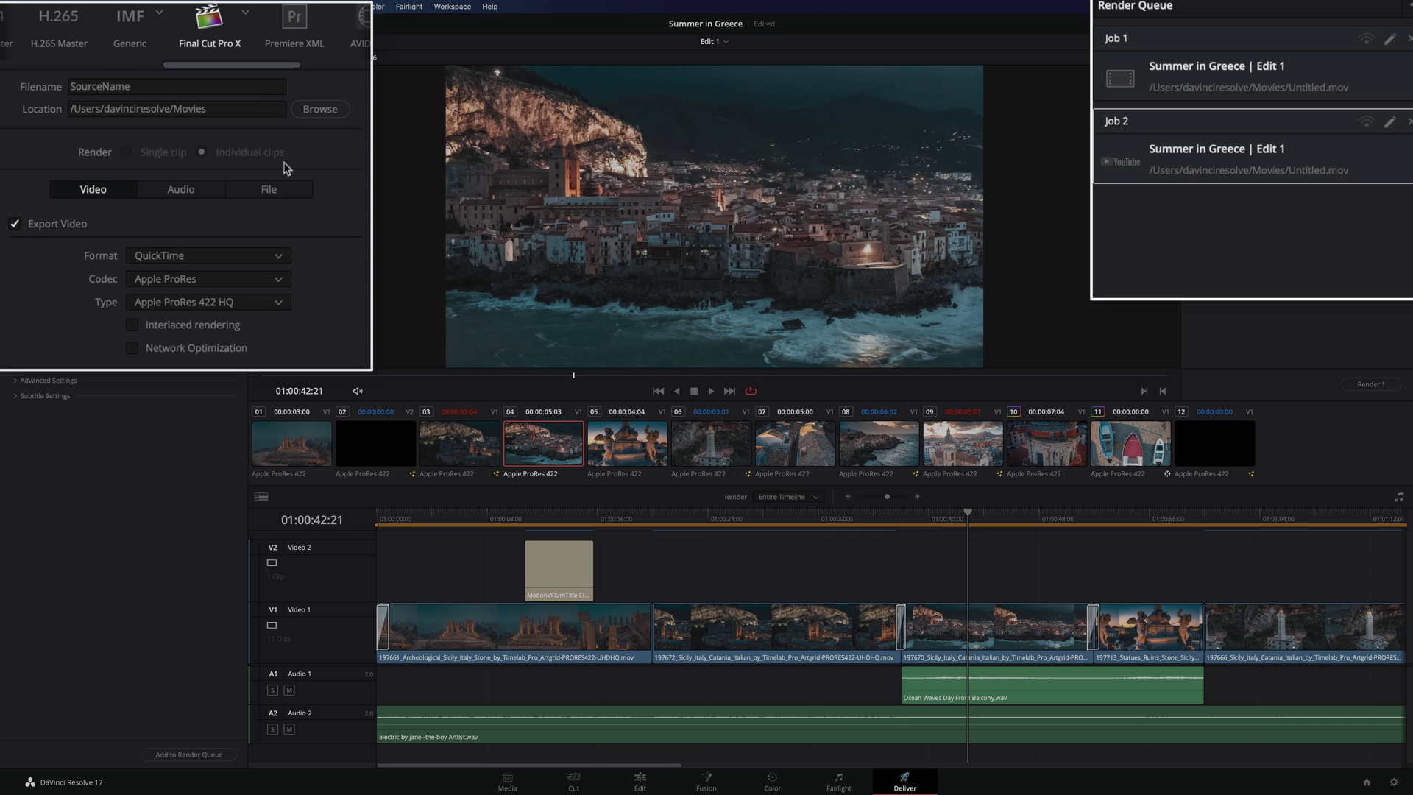
pyautogui.click(184, 753)
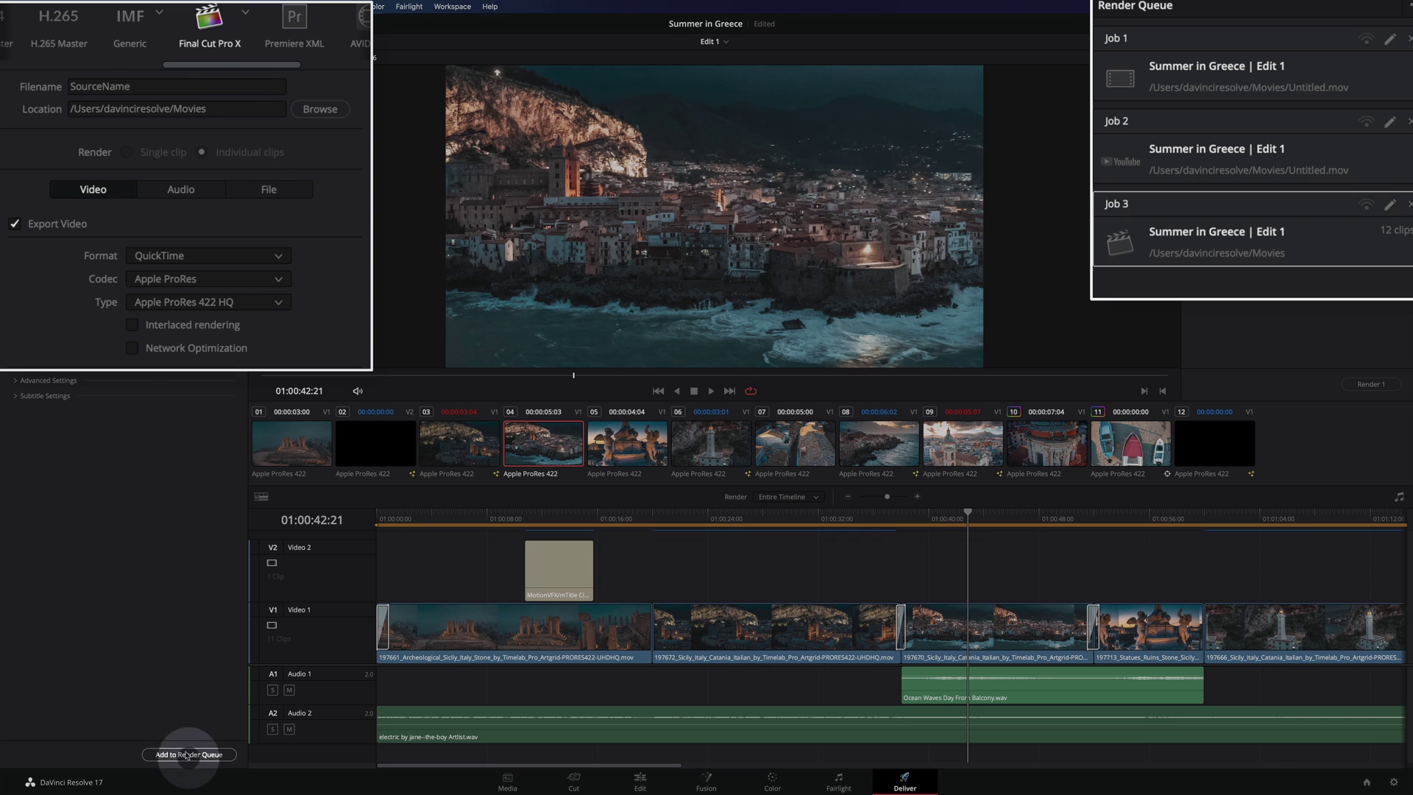
pyautogui.hscroll(3, 295, 26)
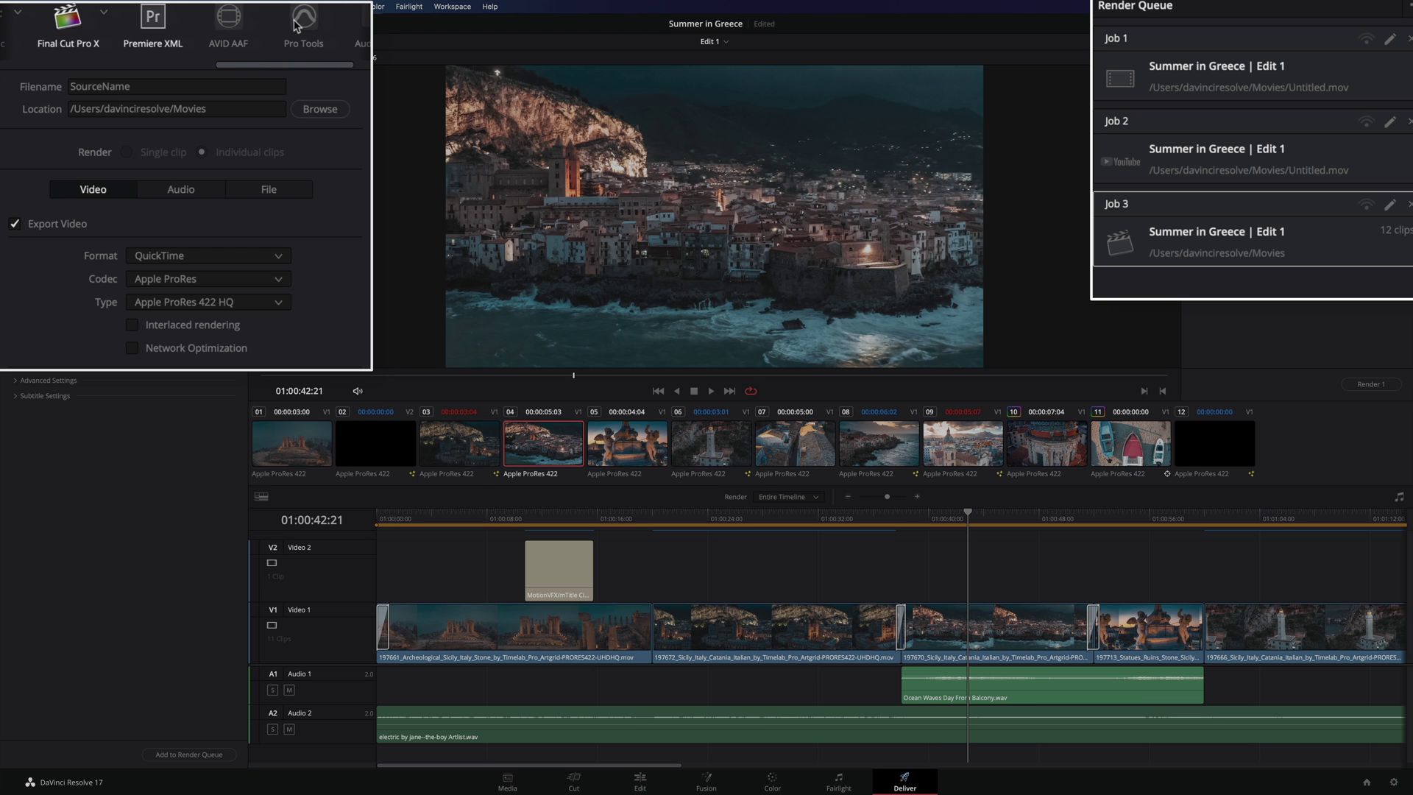
pyautogui.click(237, 22)
pyautogui.click(338, 18)
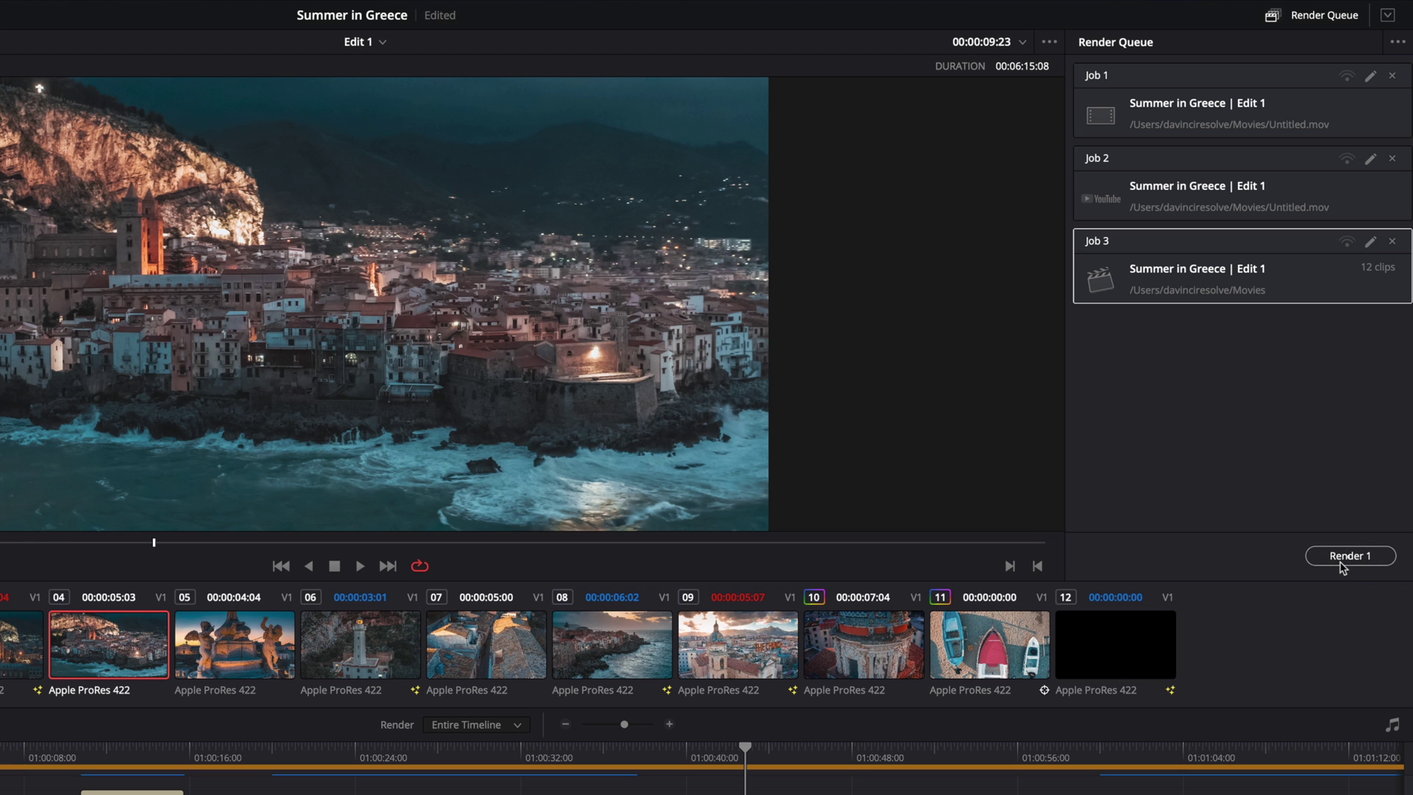
# Start rendering Job 3, the 12-clip Final Cut Pro X export
pyautogui.click(1341, 557)
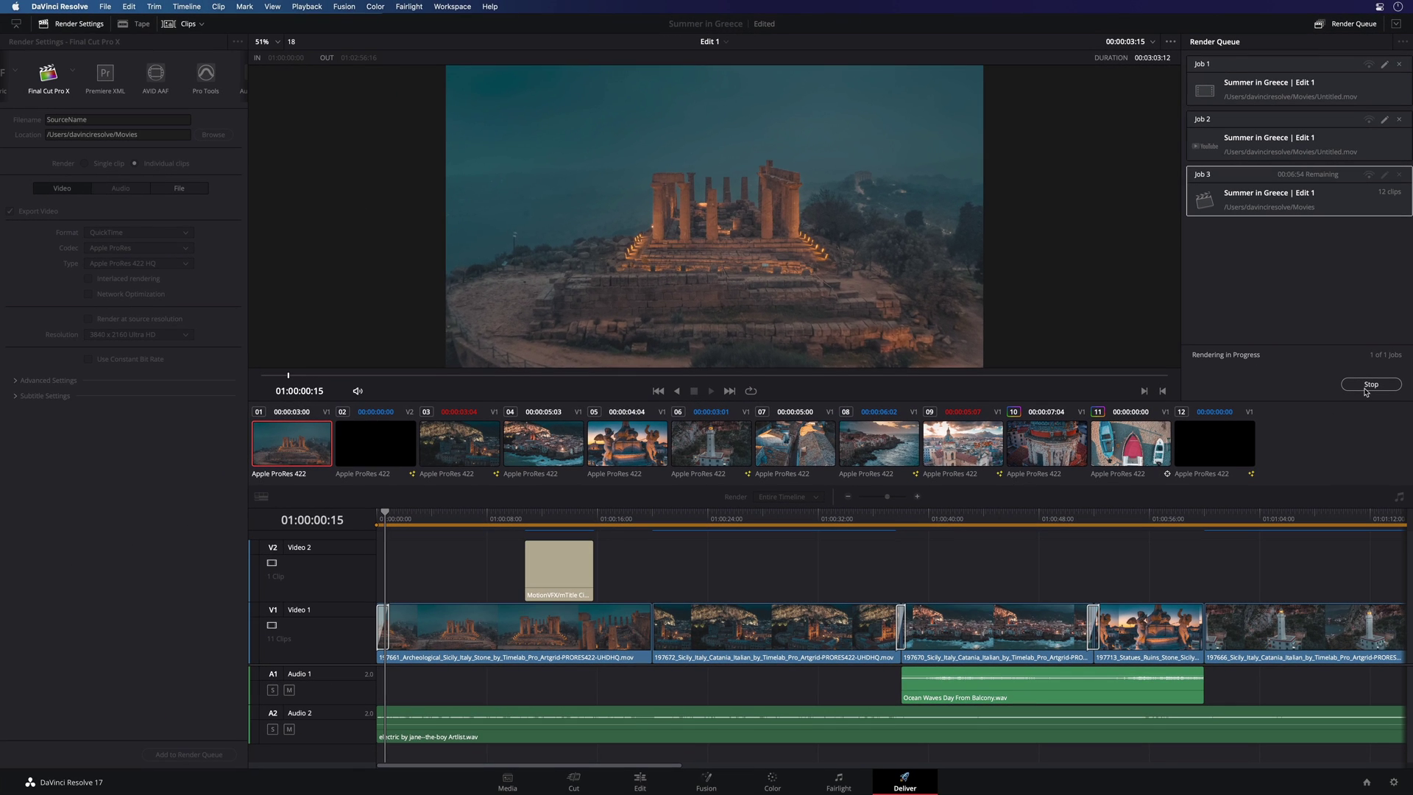